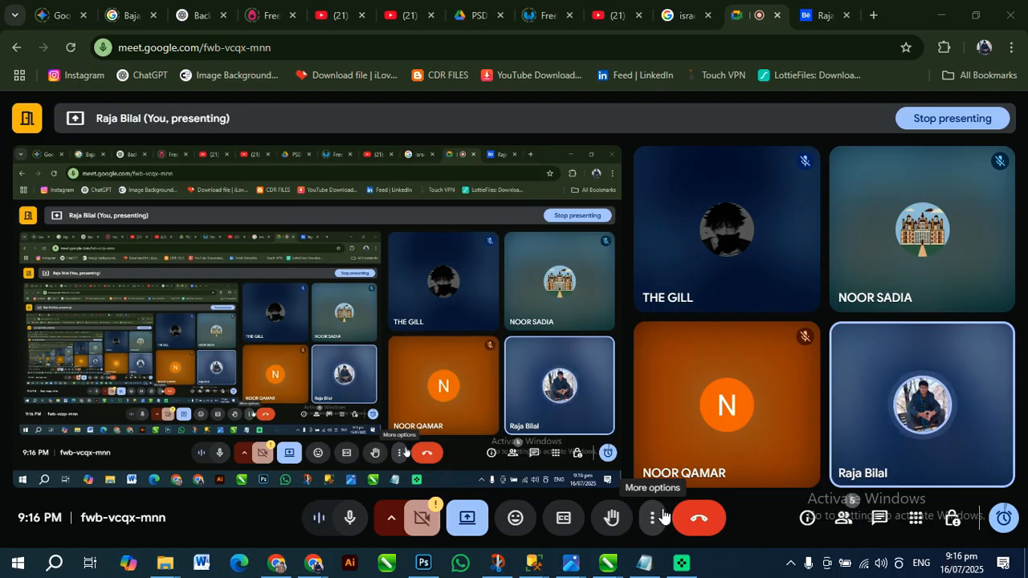
Leave the meeting window, open the Yandex folder from the desktop, and browse its images
click(951, 9)
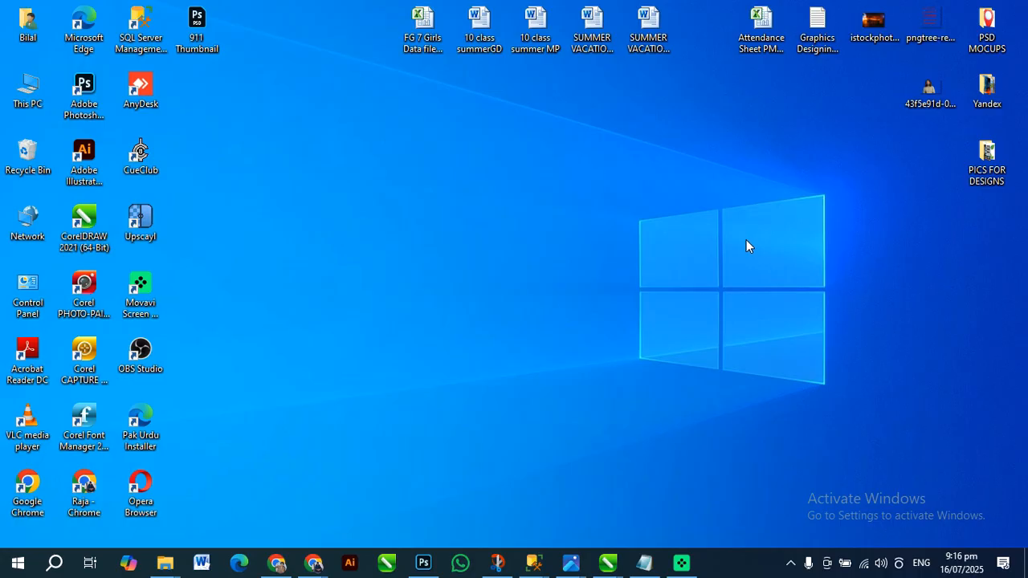
click(979, 95)
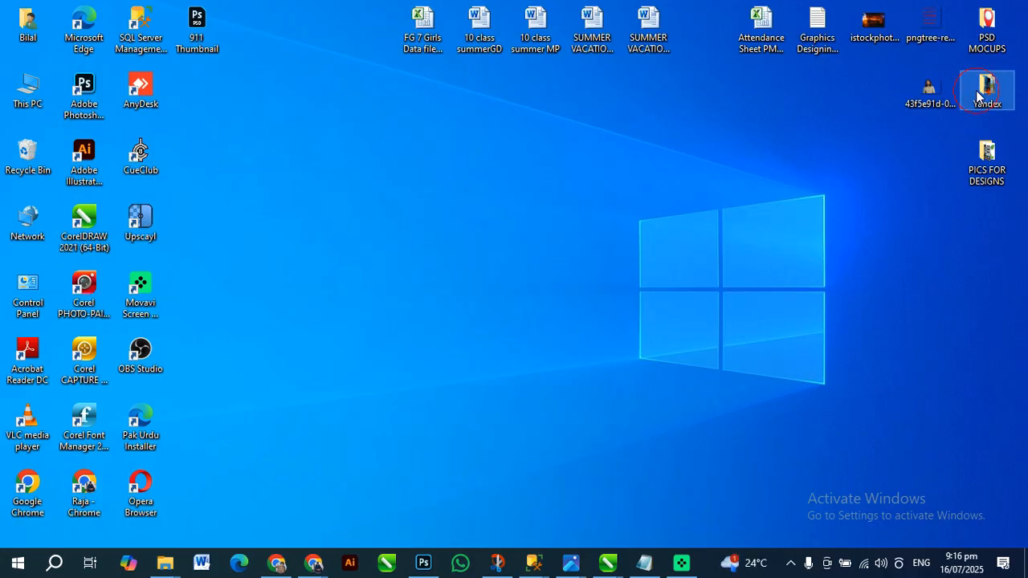
double_click(979, 95)
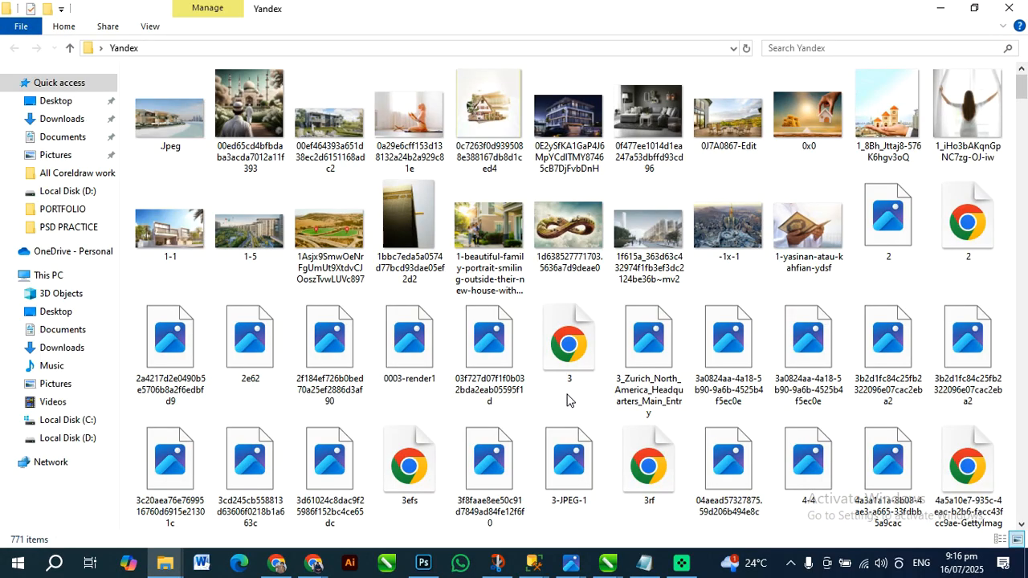
scroll(695, 364, down, 3)
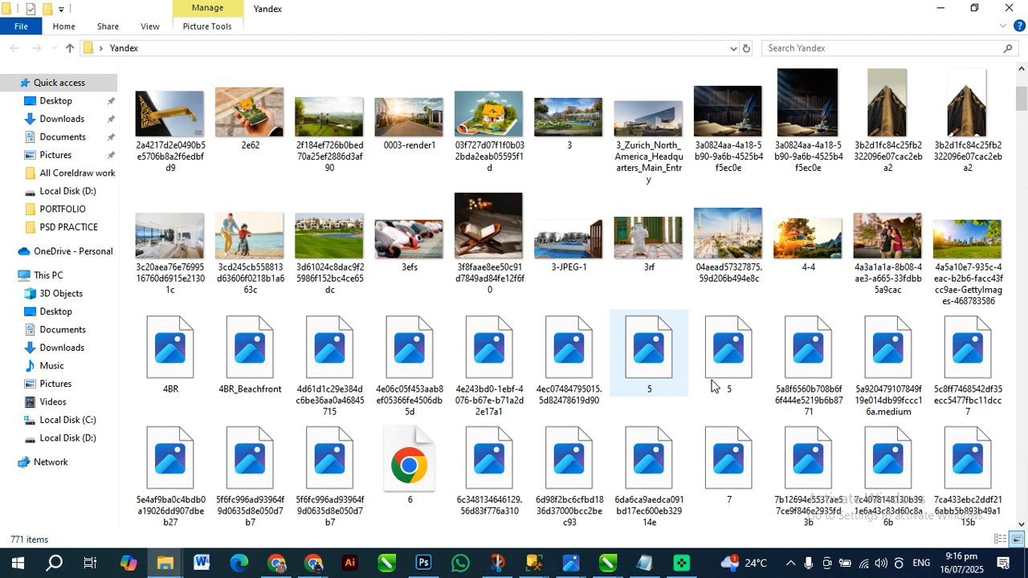
scroll(421, 425, down, 3)
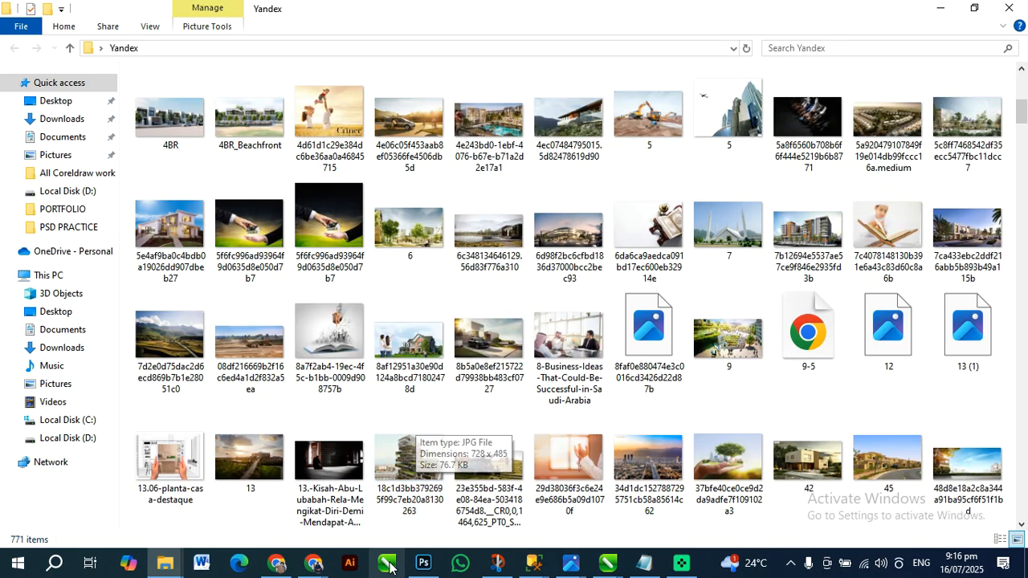
scroll(515, 482, down, 3)
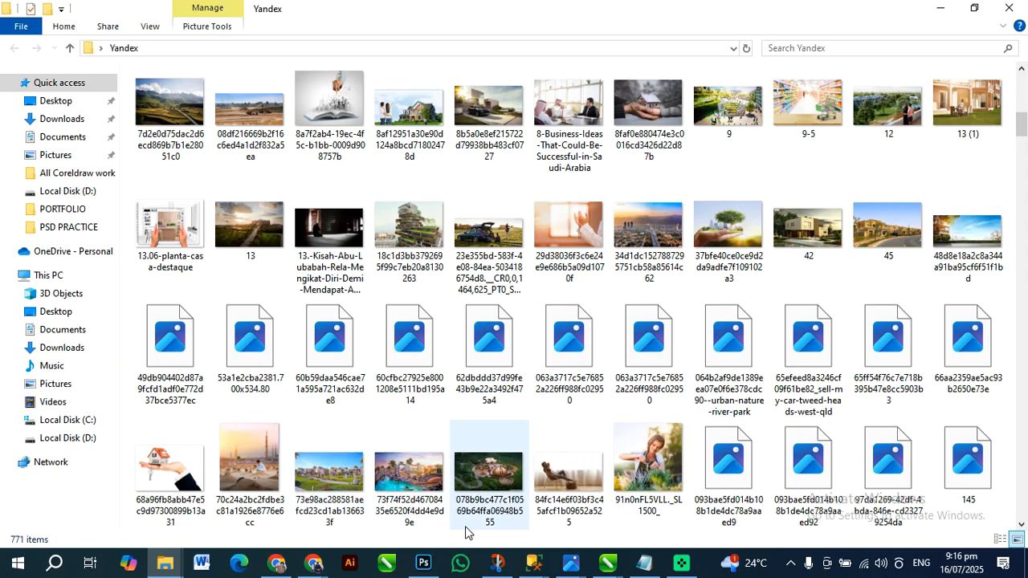
Switch to Photoshop and close Untitled-4.psd, page 7.psd and page 7.3.psd, discarding unsaved changes
click(424, 563)
key(space)
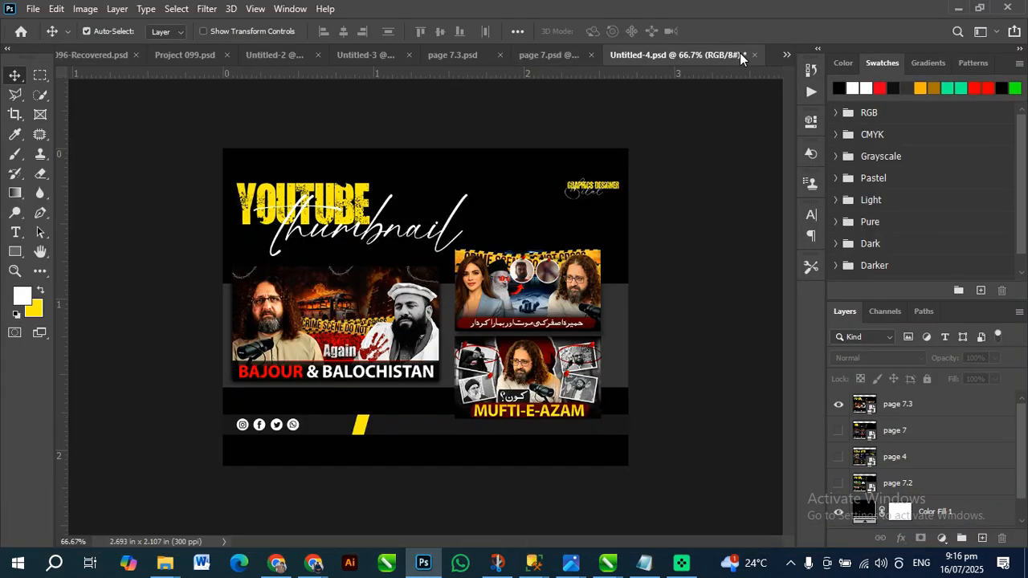
click(755, 54)
click(507, 222)
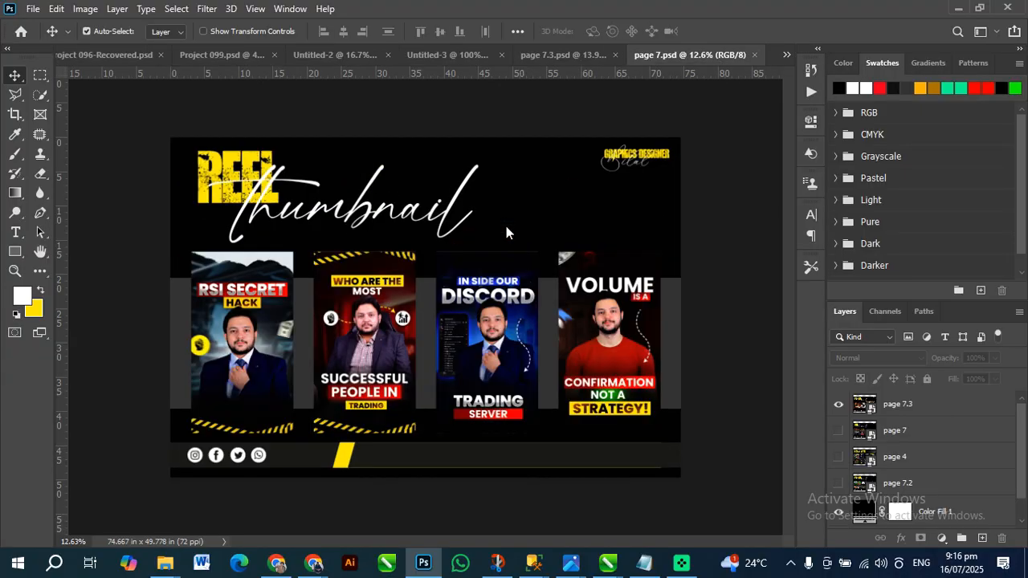
click(755, 54)
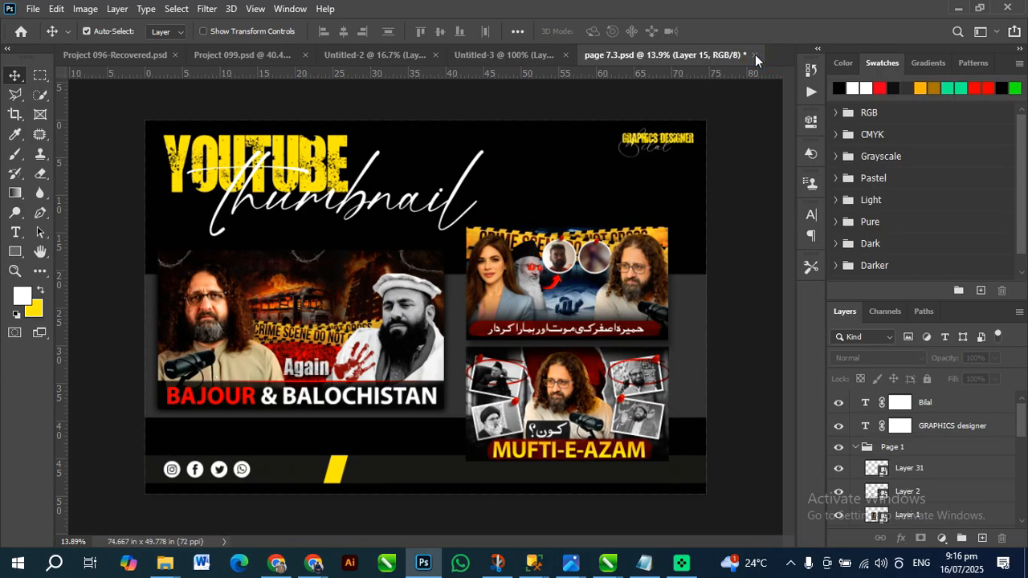
click(755, 56)
click(490, 221)
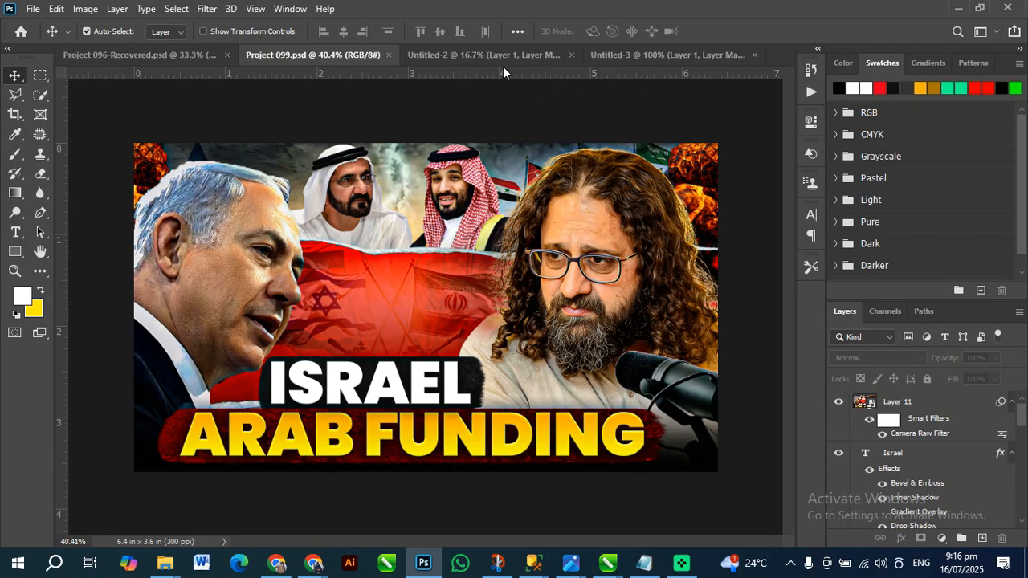
Close the Untitled-2 and Untitled-3 cut-out documents without saving their changes
click(508, 56)
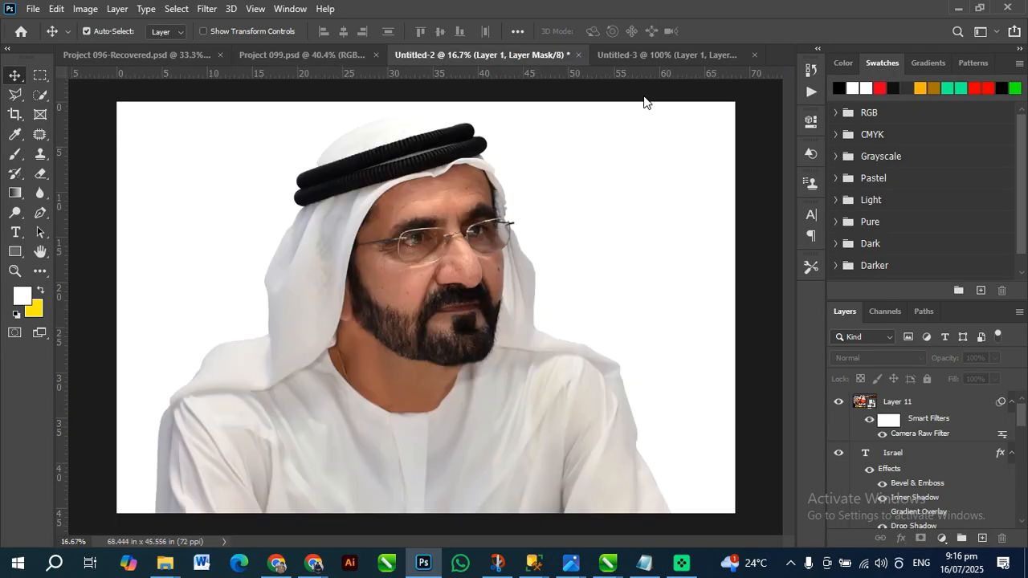
click(581, 55)
click(509, 218)
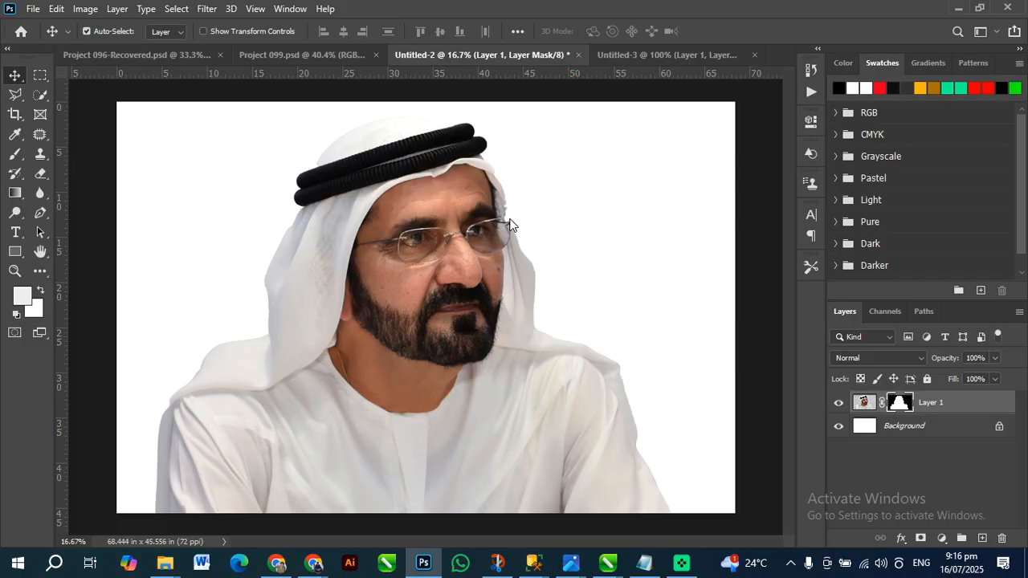
click(579, 55)
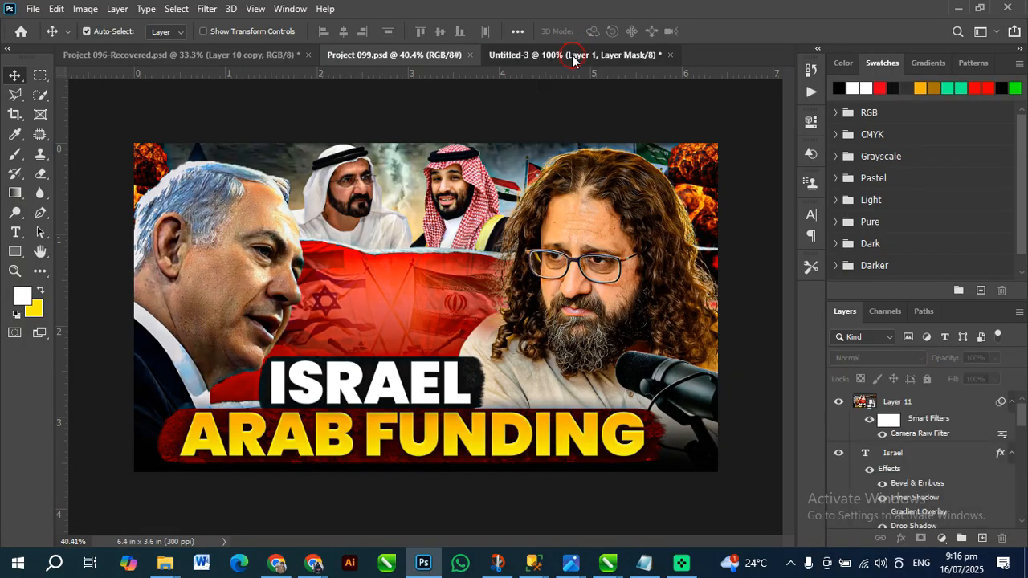
click(574, 55)
click(670, 54)
click(522, 219)
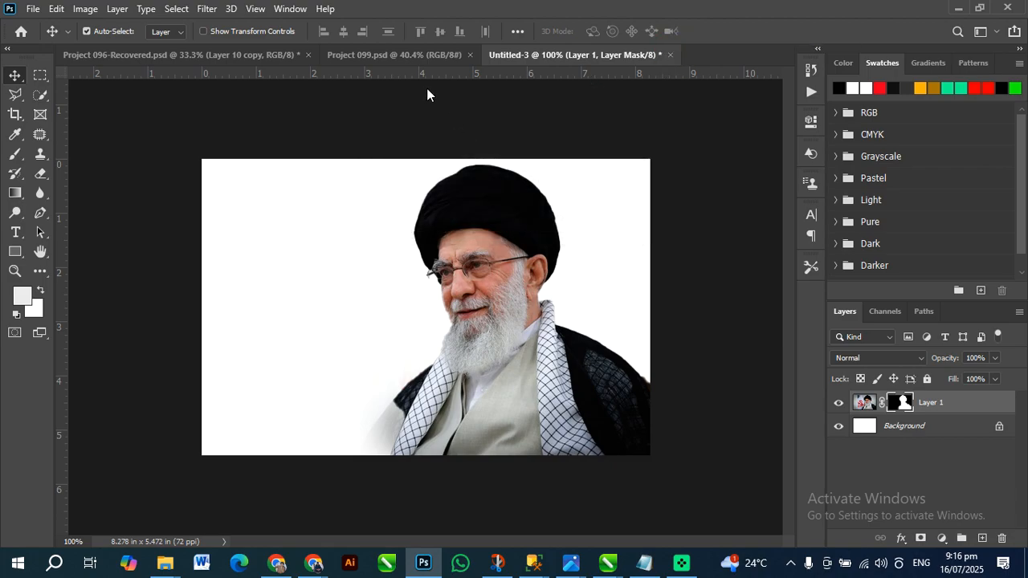
Close the remaining documents, Project 099.psd and Project 096-Recovered.psd, without saving changes
key(ctrl+w)
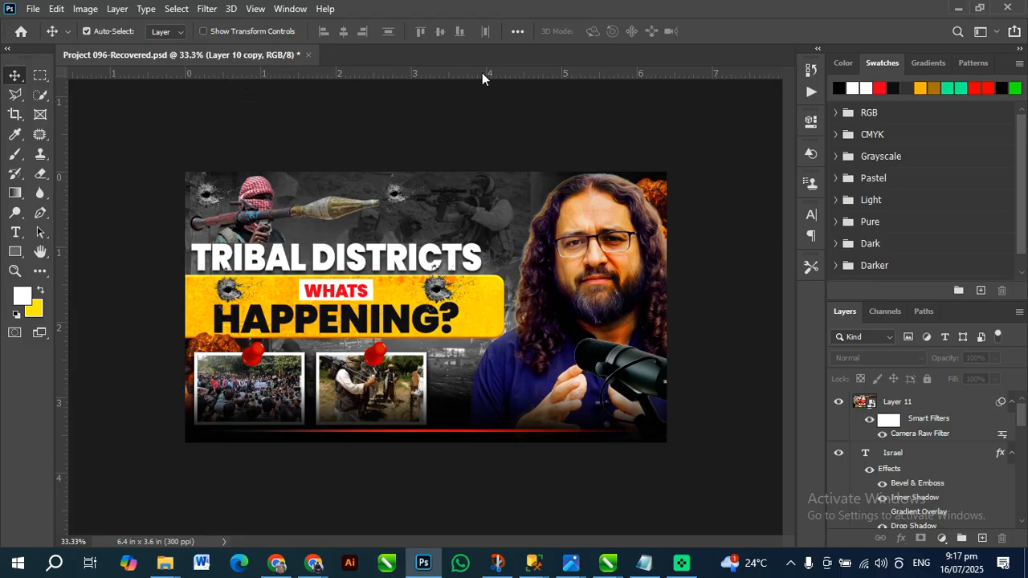
key(ctrl+w)
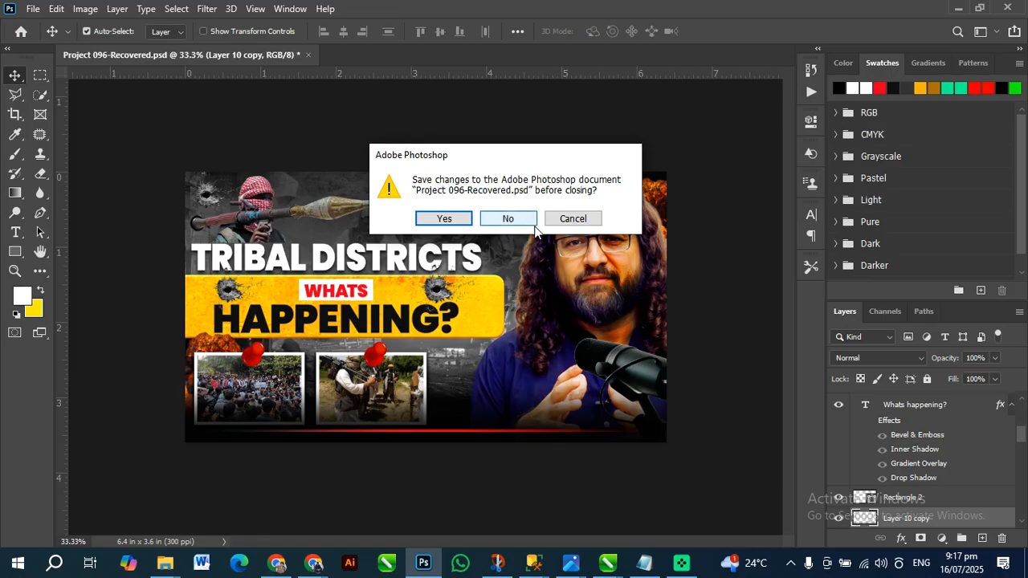
click(533, 228)
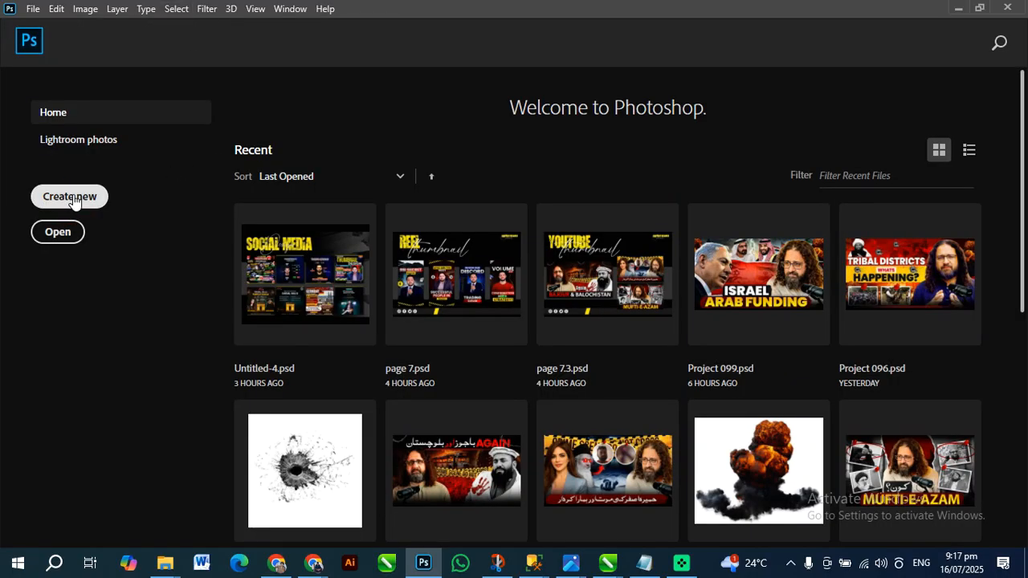
Find the portrait IMG_7759 in the Downloads folder and open it in Photoshop as its own document
key(ctrl+n)
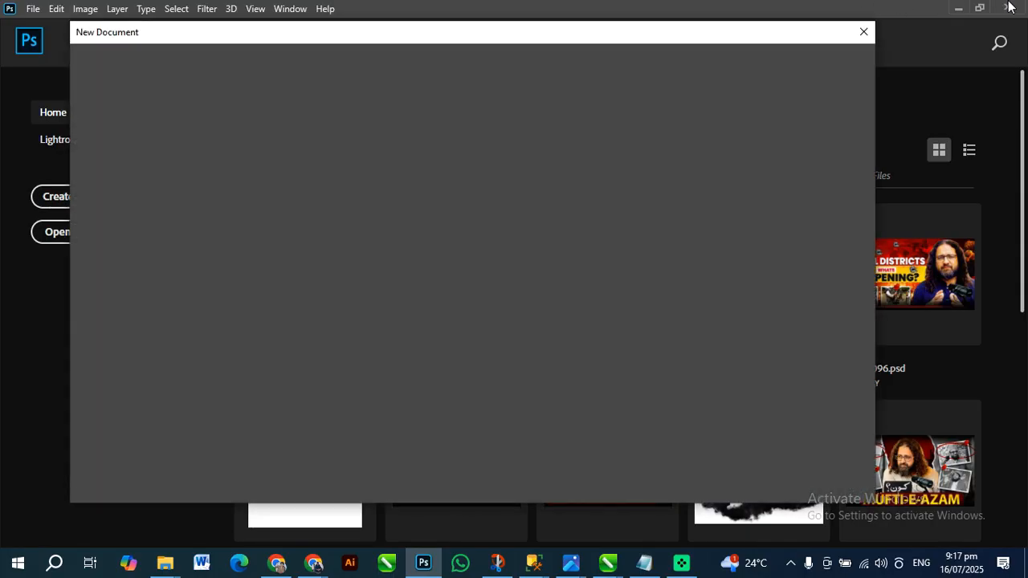
click(863, 29)
mouse_move(172, 560)
click(121, 506)
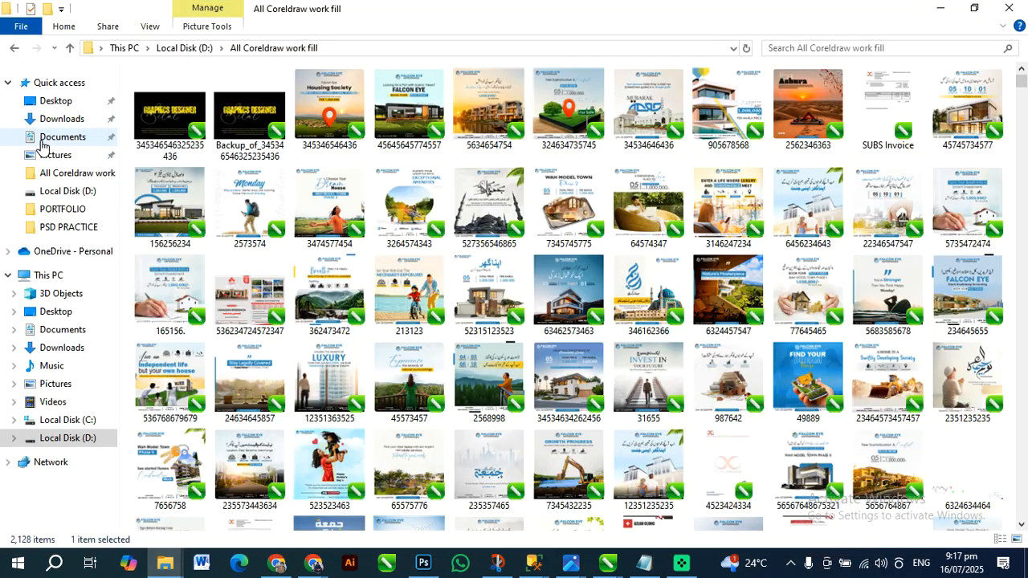
click(61, 118)
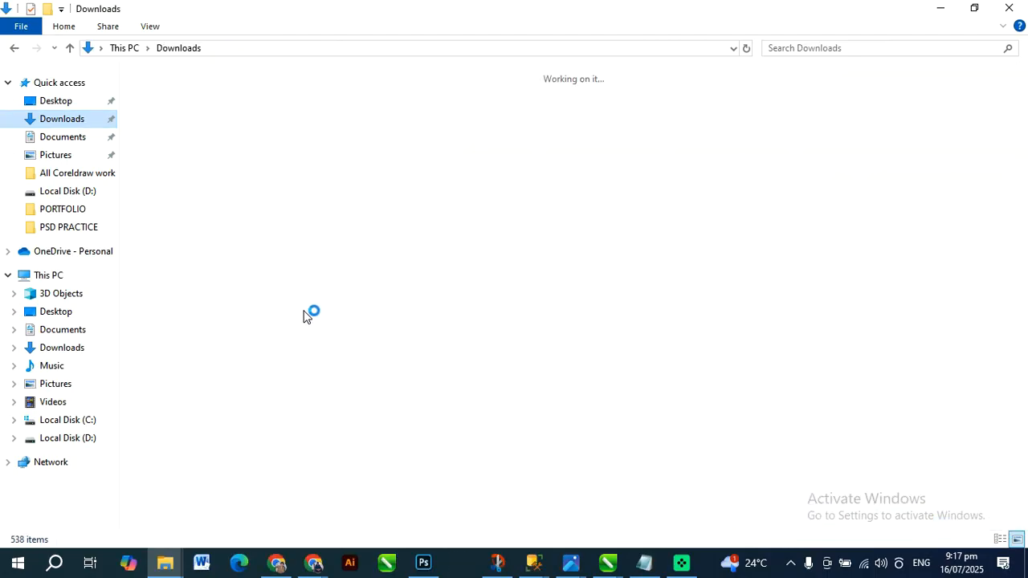
scroll(486, 424, down, 3)
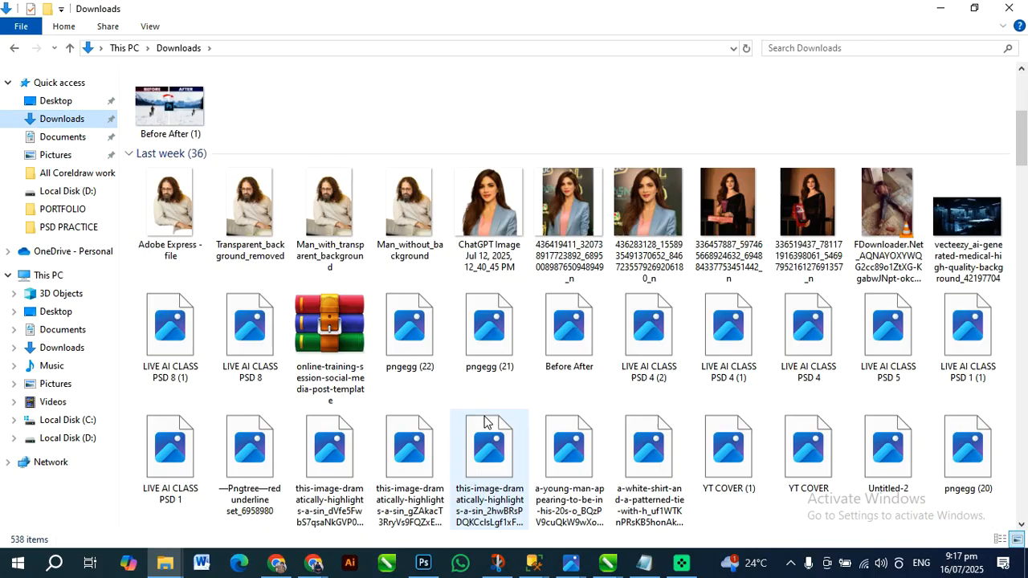
scroll(505, 387, down, 5)
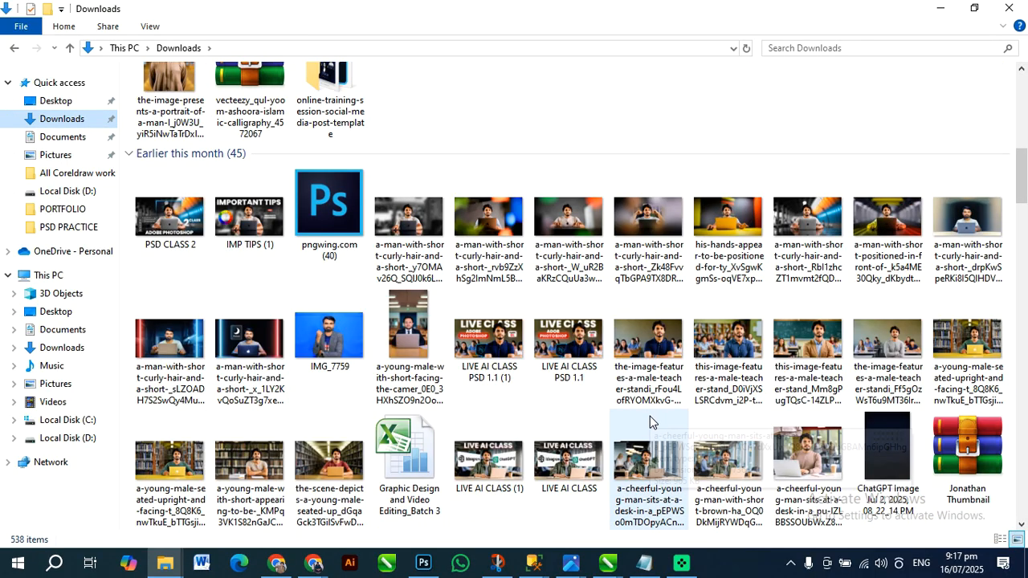
drag(344, 361, 479, 114)
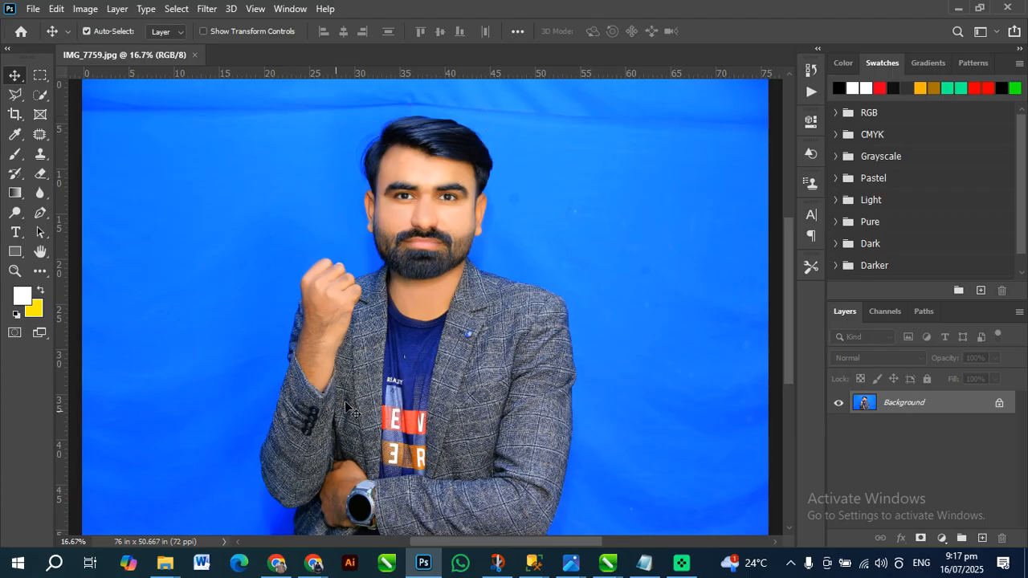
Unlock the portrait's Background layer to convert it into a regular editable layer
click(1000, 404)
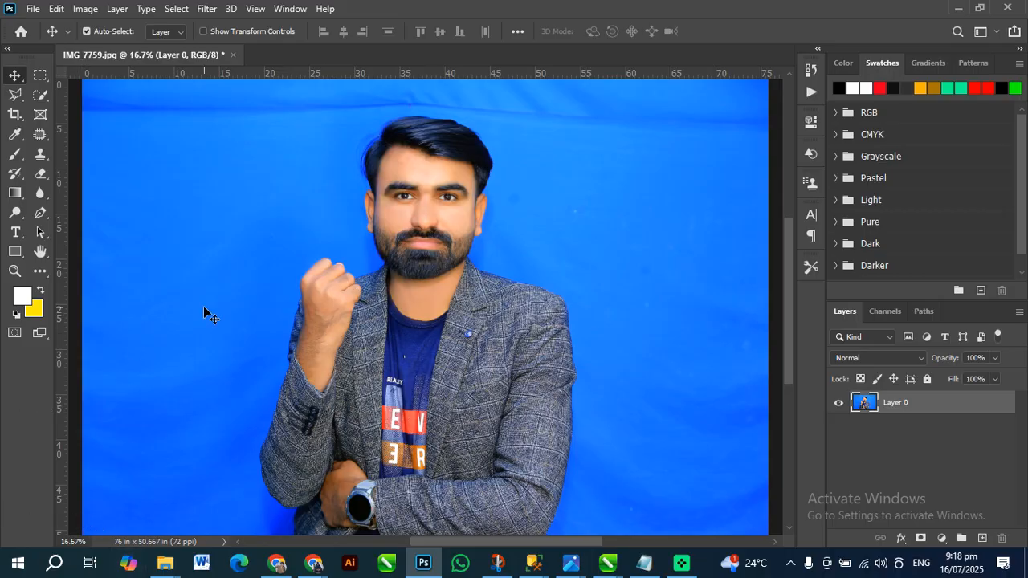
click(467, 286)
scroll(520, 301, down, 1)
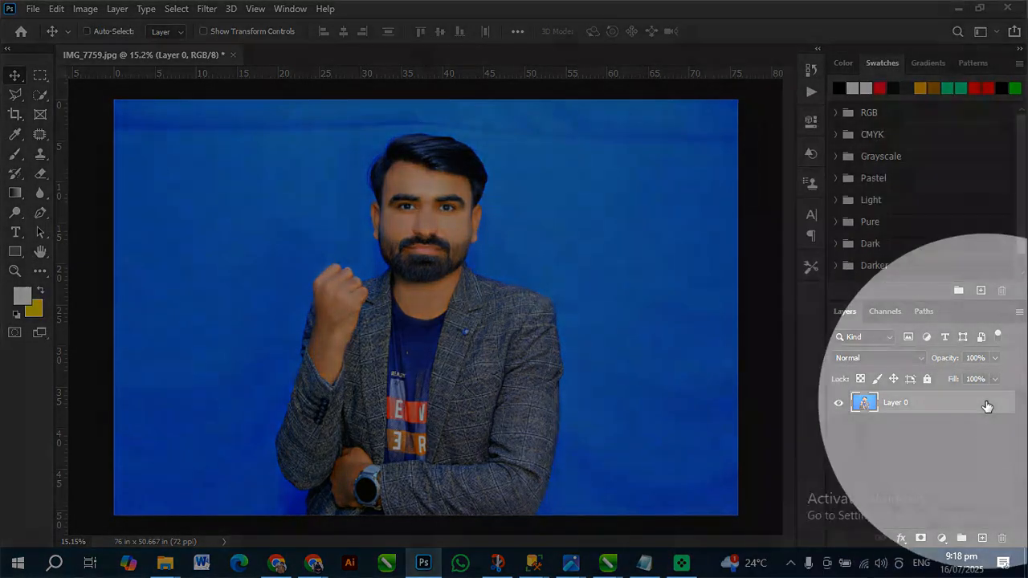
key(space)
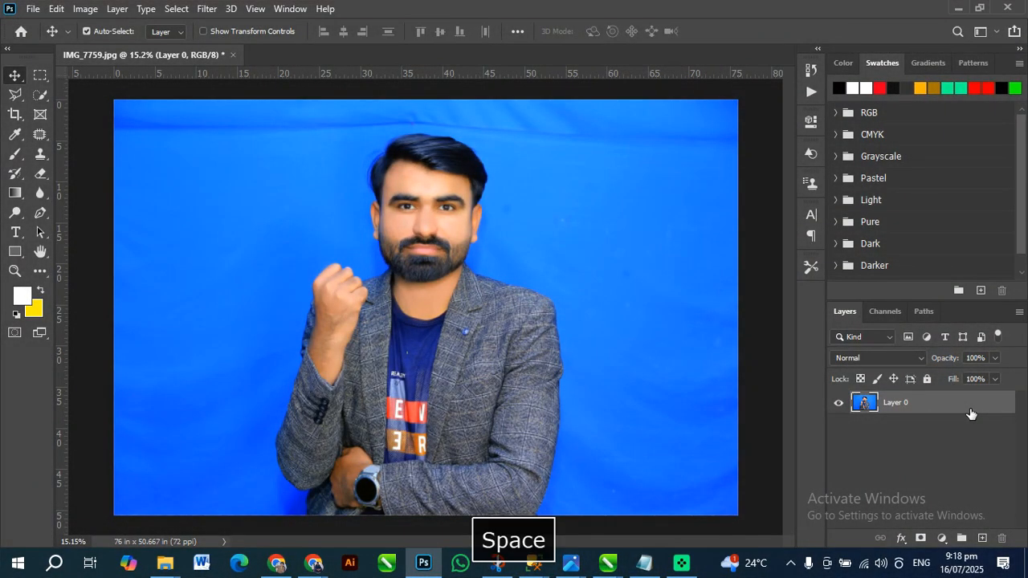
key(ctrl+z)
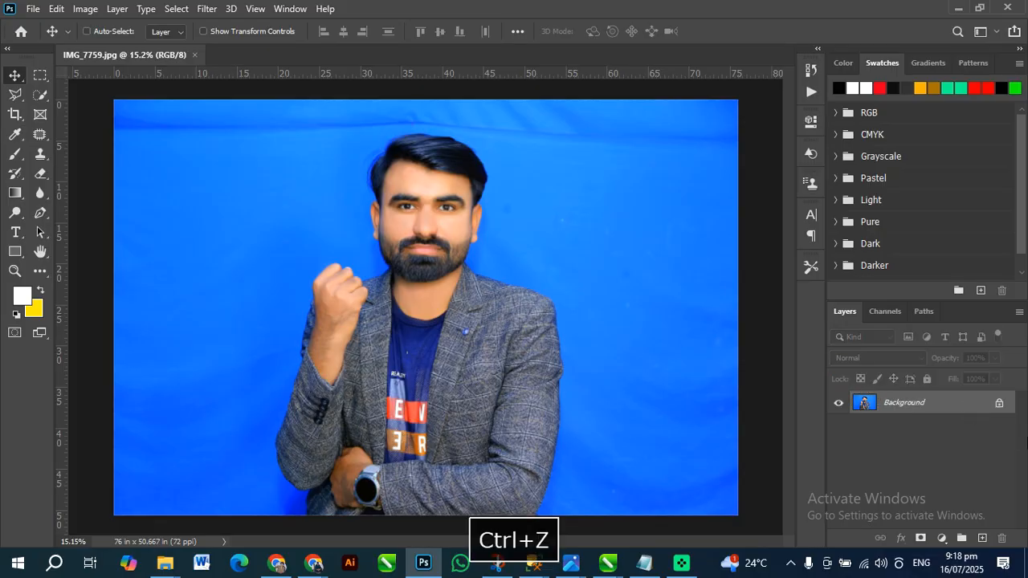
key(ctrl+shift+z)
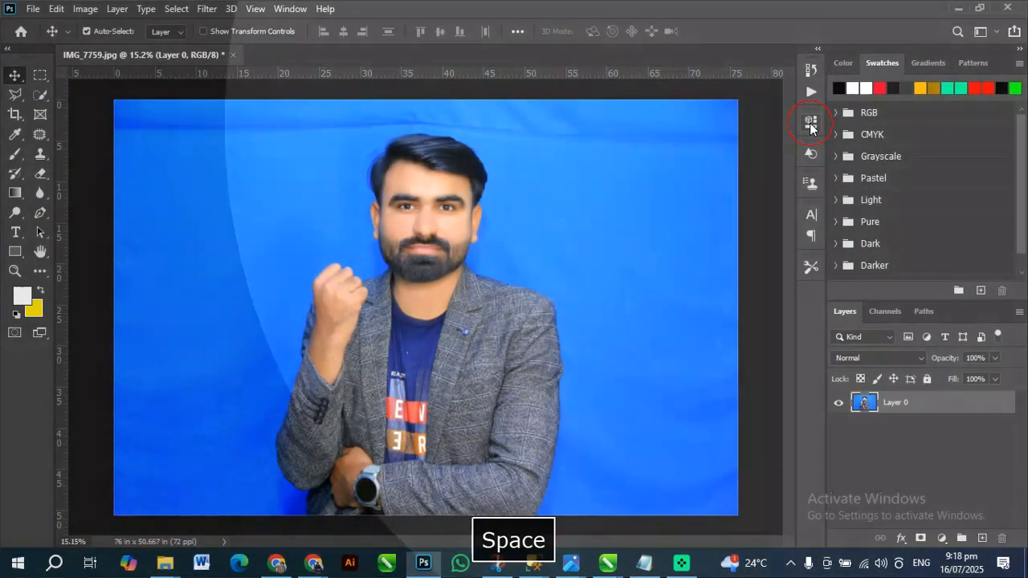
Apply the Remove Background quick action to the portrait layer, masking out the blue backdrop
click(812, 122)
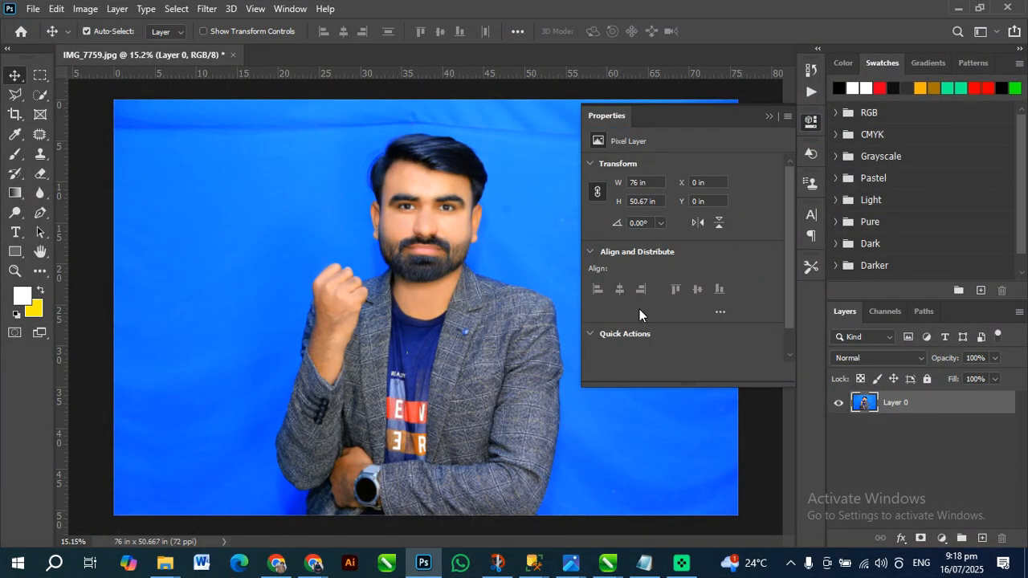
scroll(639, 310, down, 1)
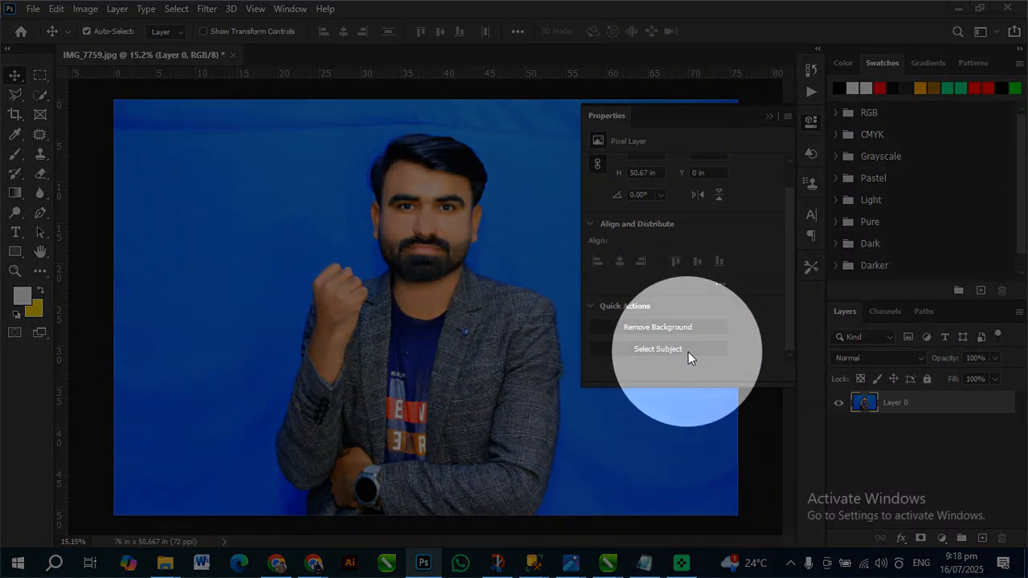
key(space)
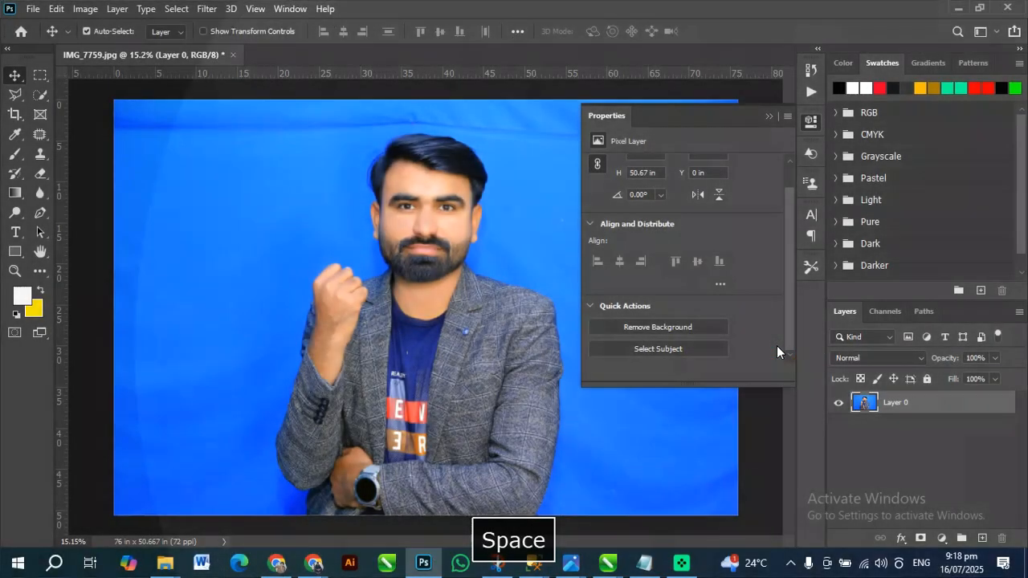
click(655, 328)
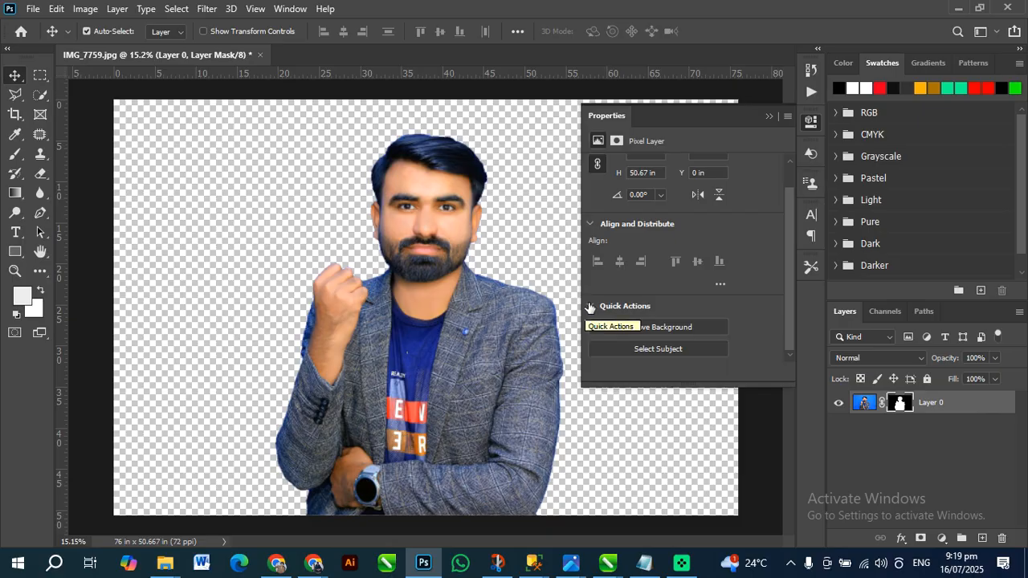
click(768, 117)
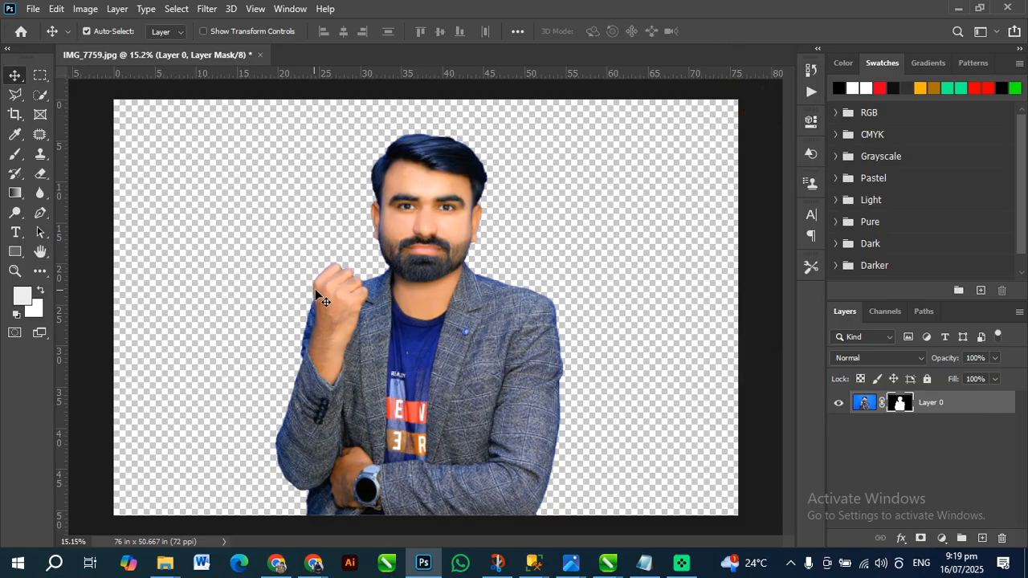
Inspect the cut-out edge around the man's ear, beard and jacket shoulder at close range
scroll(515, 236, up, 2)
scroll(515, 236, up, 2)
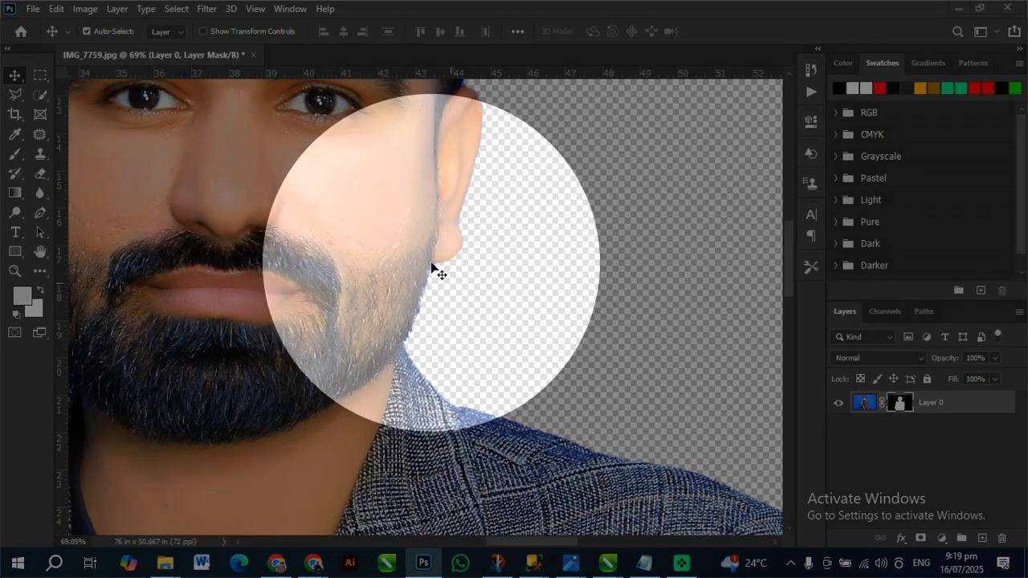
key(space)
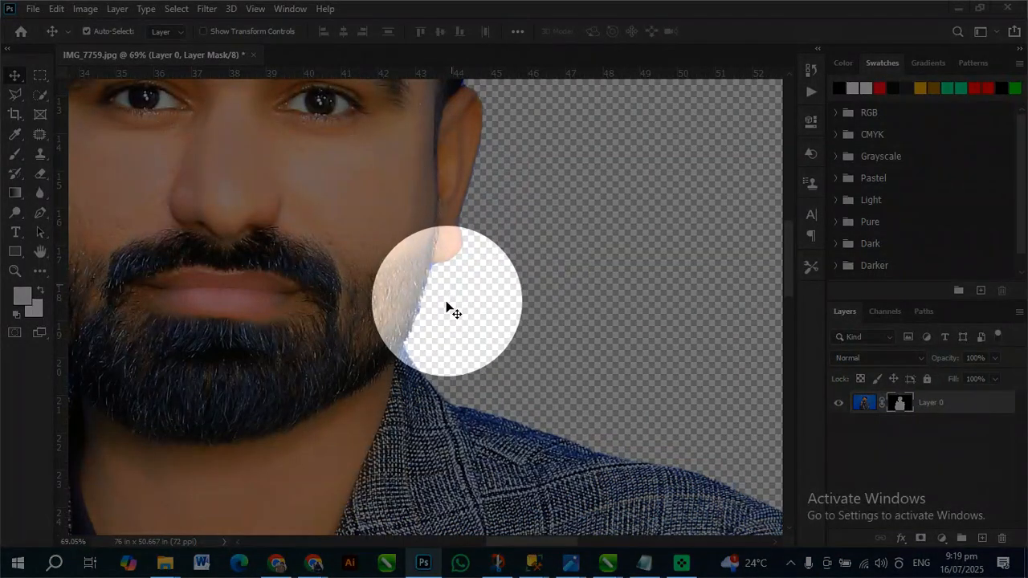
key(space)
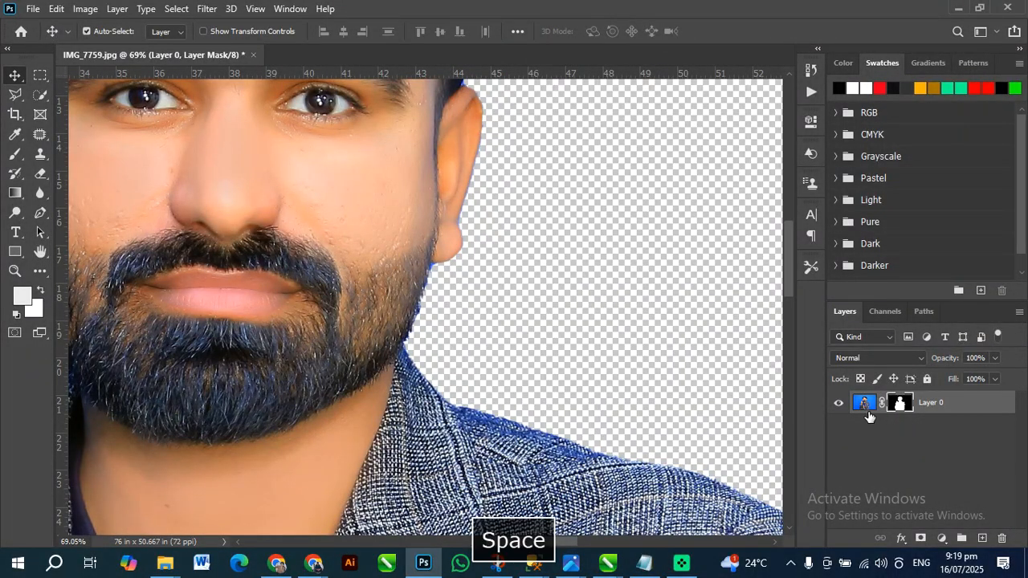
Switch between the portrait layer's image and its layer mask, leaving the mask active for editing
click(866, 412)
click(897, 409)
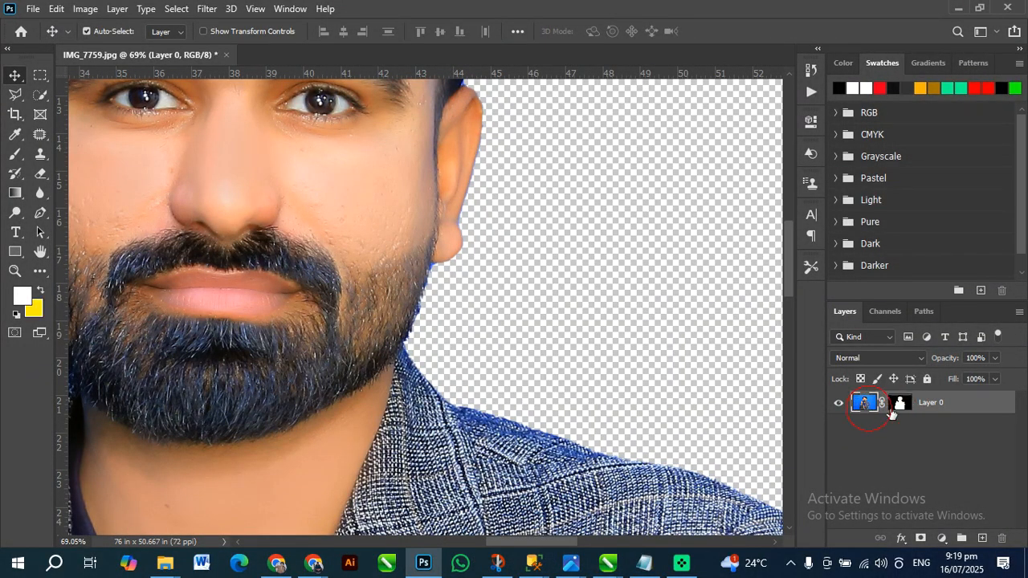
click(864, 412)
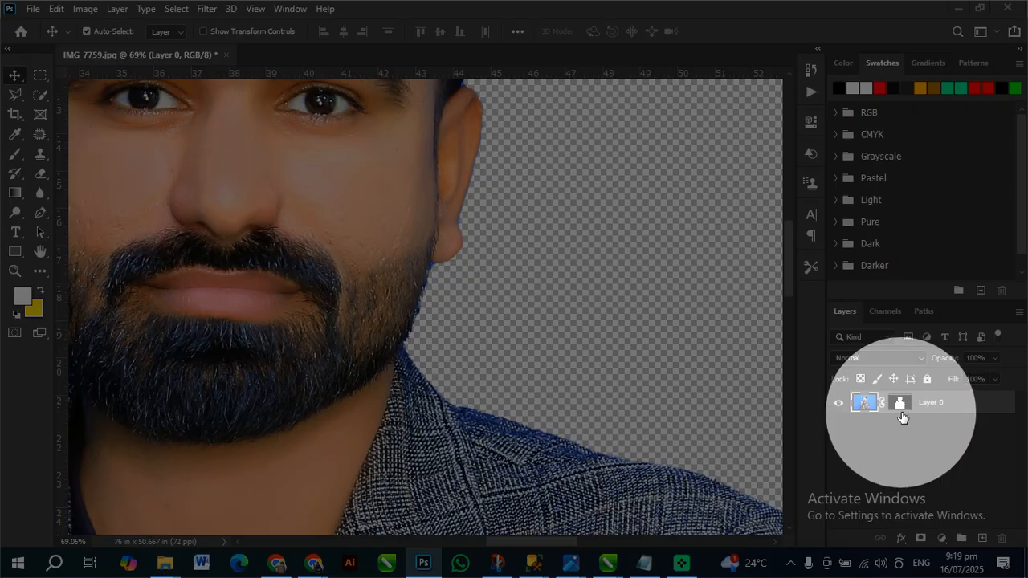
key(space)
click(900, 406)
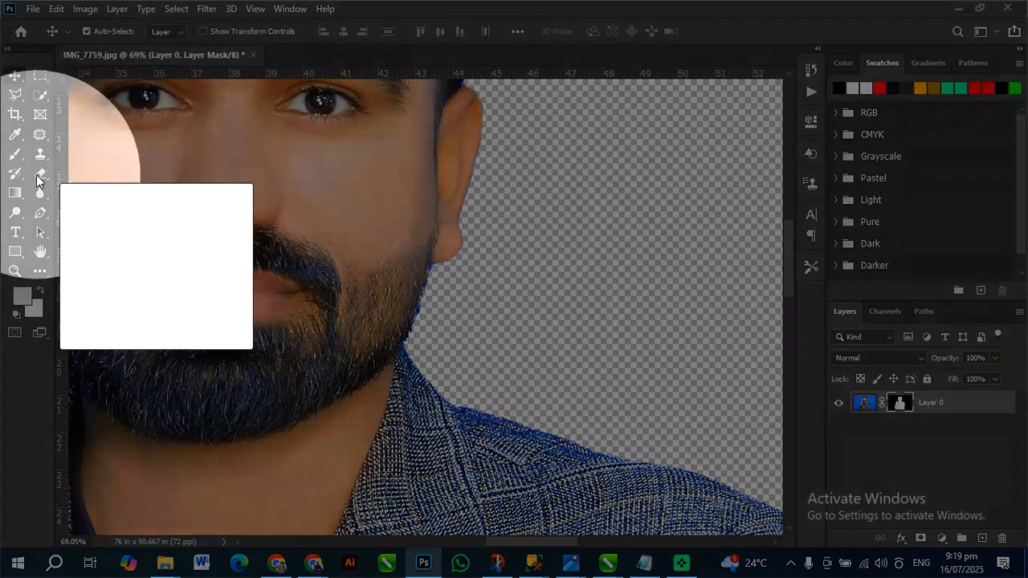
Try bringing back the blue backdrop beside the beard by brushing the layer mask with the Eraser
click(40, 173)
key(space)
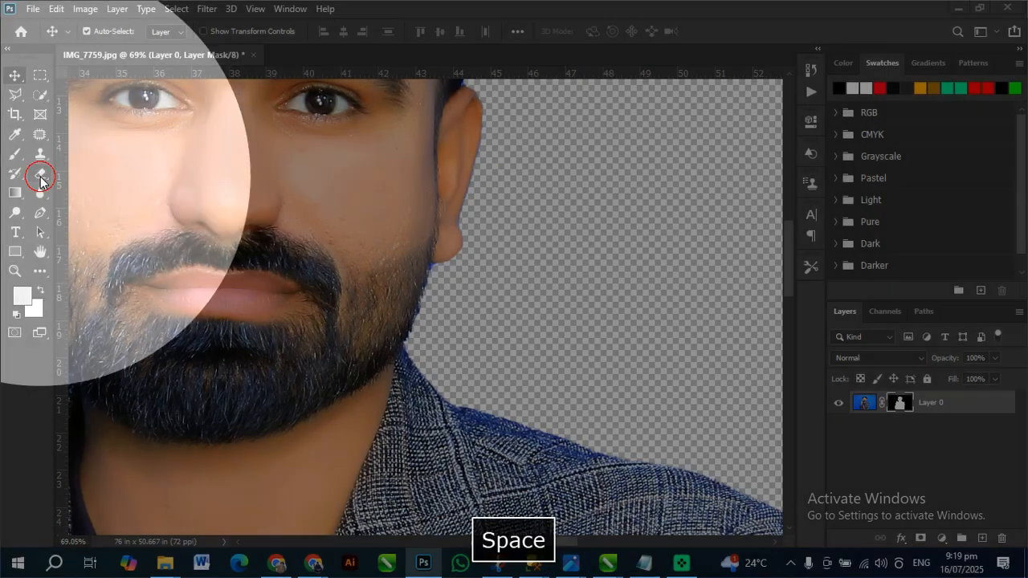
mouse_move(437, 346)
mouse_down()
mouse_move(444, 377)
mouse_move(424, 325)
mouse_up()
key(ctrl+z)
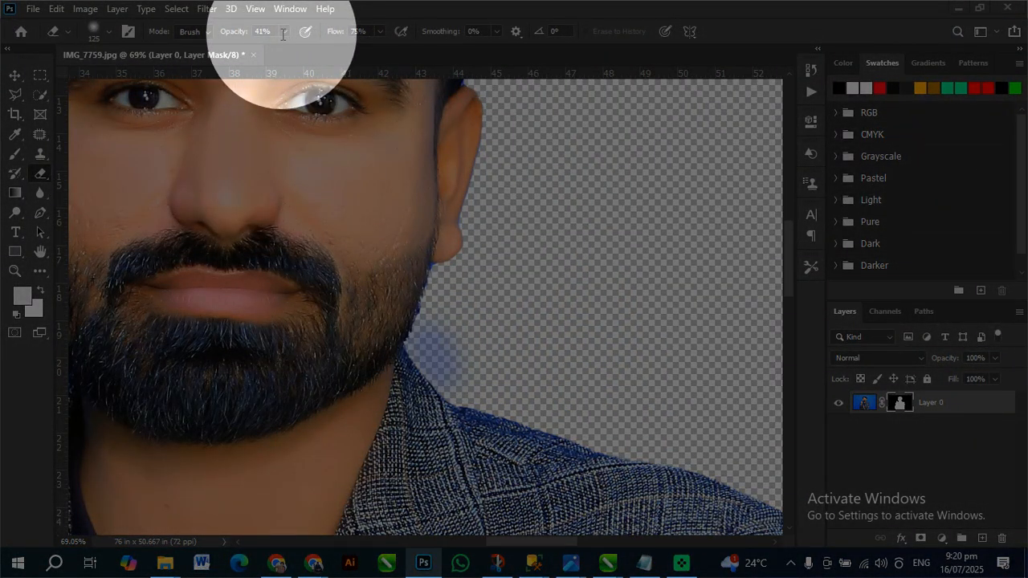
Set the Eraser's opacity to 100%
key(space)
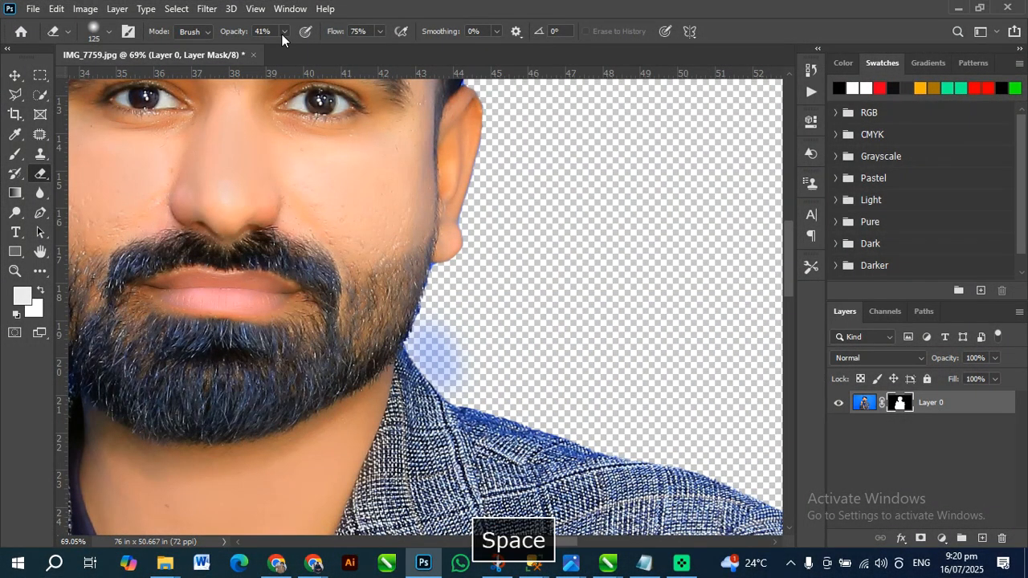
click(282, 34)
drag(291, 48, 393, 52)
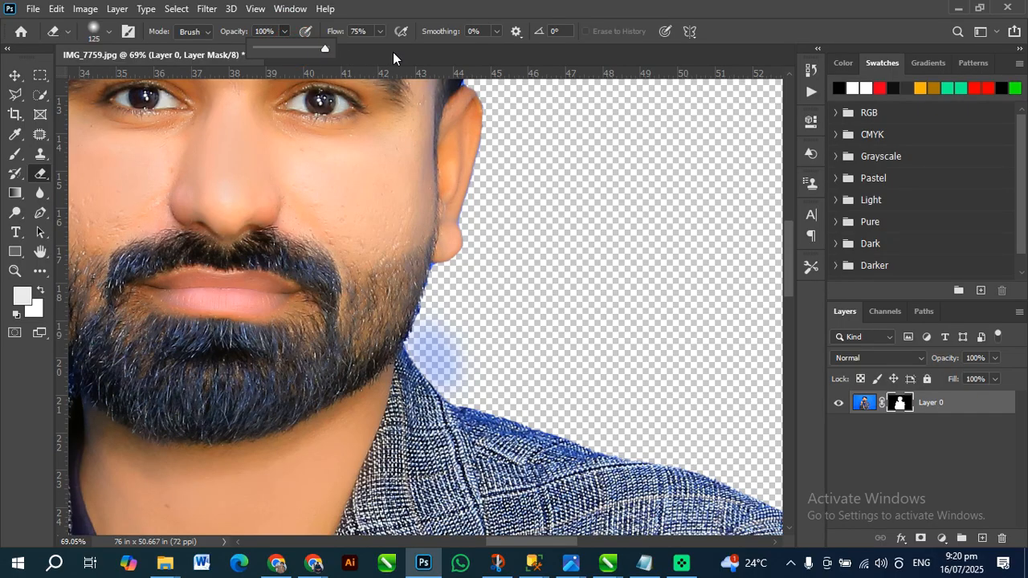
Try revealing the backdrop between the beard and jacket collar on the layer mask, and undo the mask strokes
drag(425, 315, 447, 396)
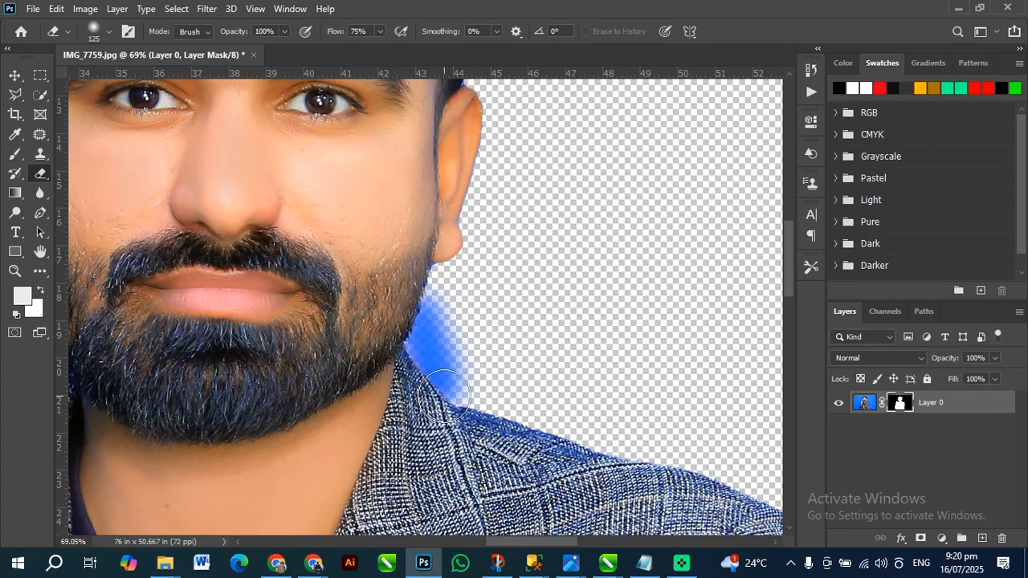
key(ctrl+z)
key(ctrl+z)
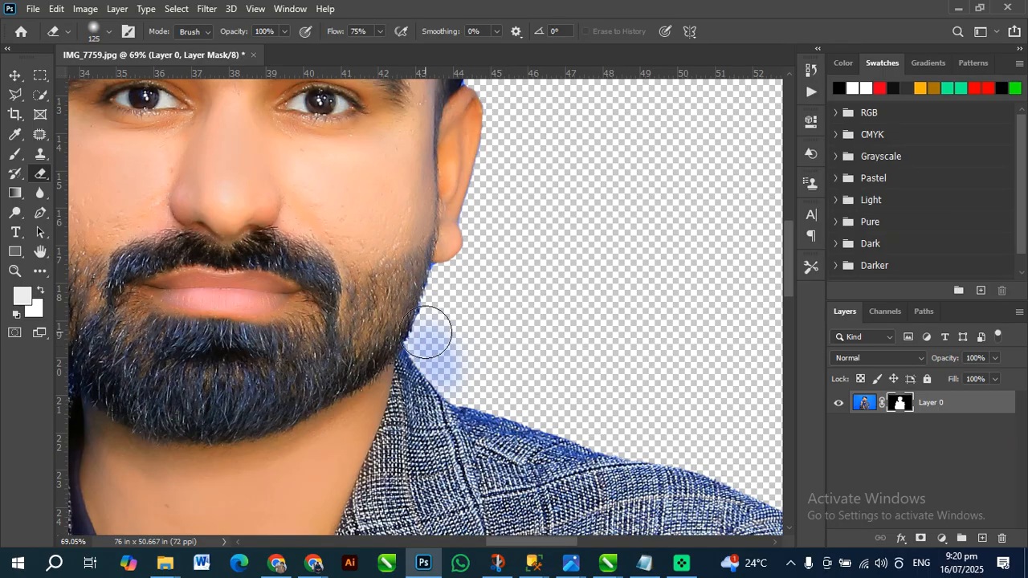
key(ctrl+z)
Set the Eraser's flow to 100%, and test it with a mask stroke beside the beard that is undone
click(380, 31)
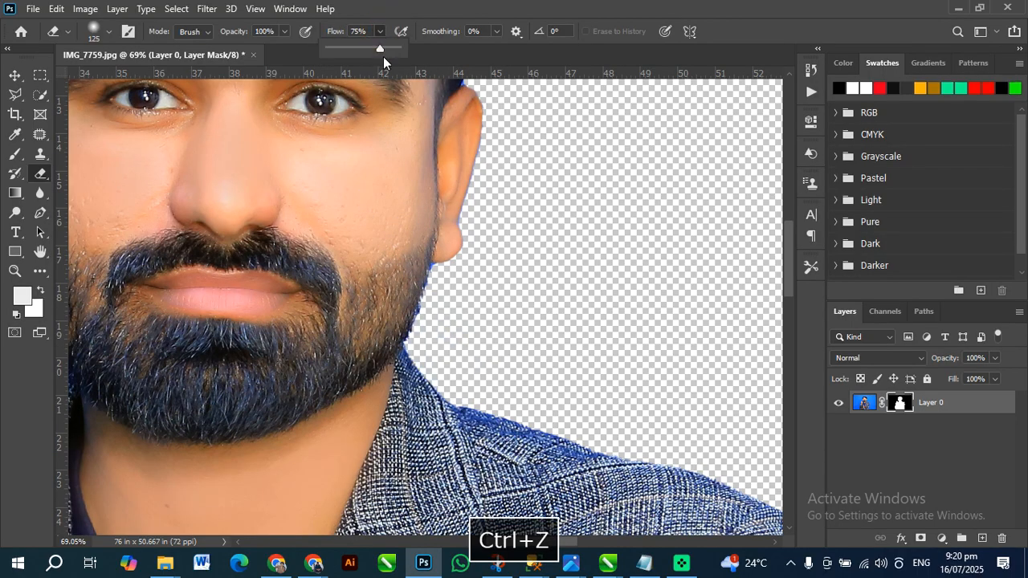
drag(379, 48, 399, 49)
drag(408, 309, 474, 406)
key(ctrl+z)
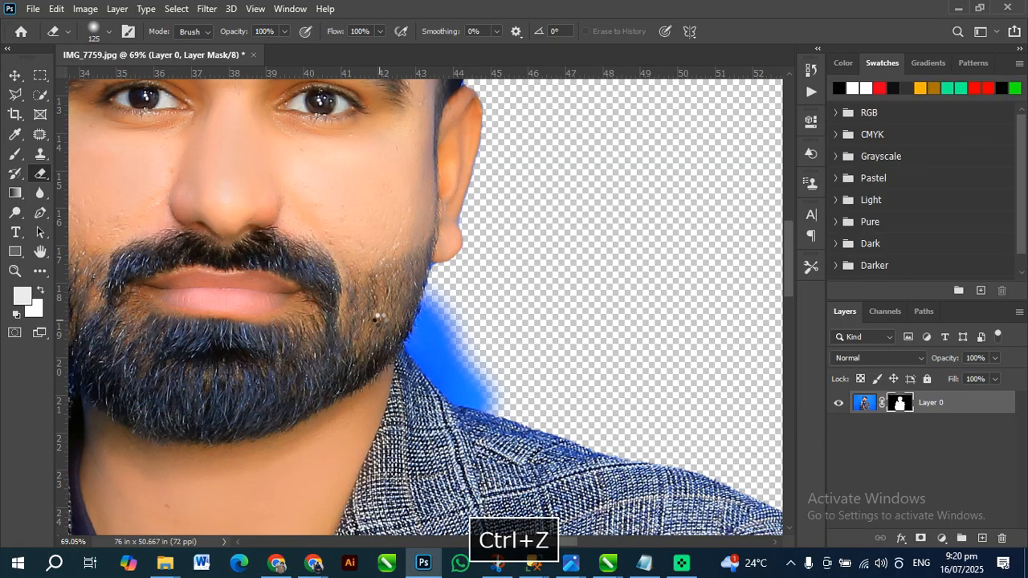
key(ctrl+z)
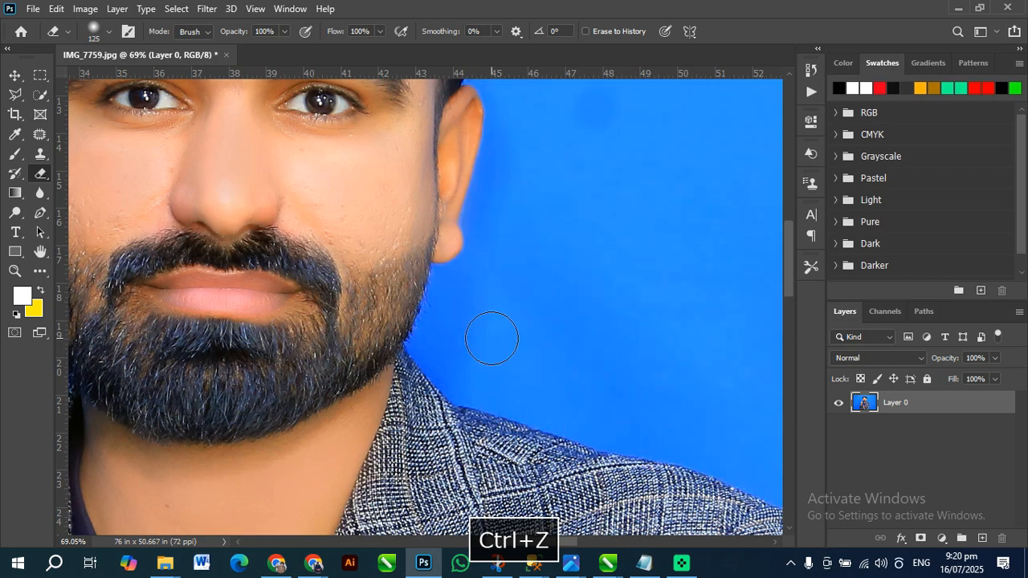
key(ctrl+shift+z)
key(ctrl+shift+z)
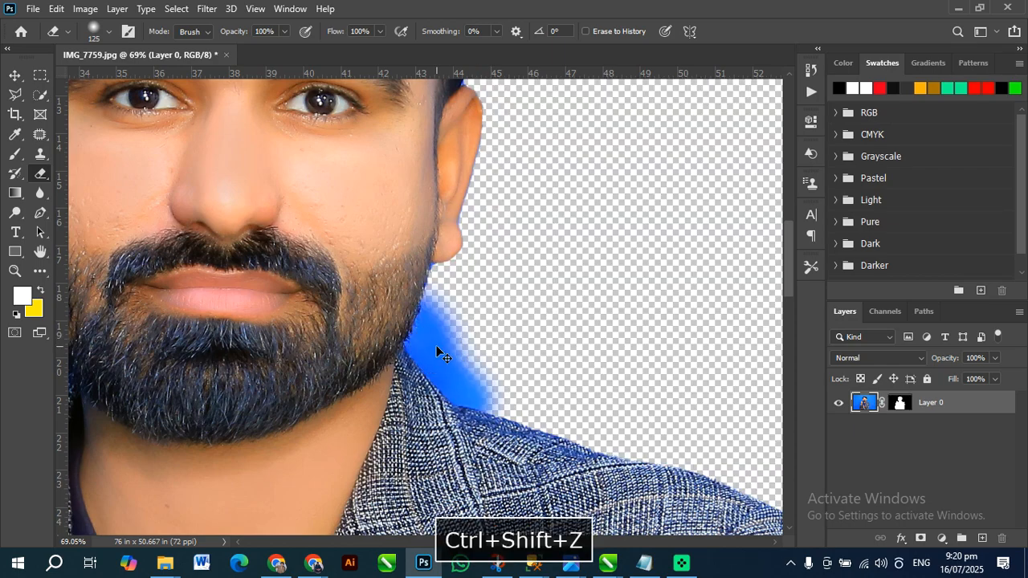
key(ctrl+z)
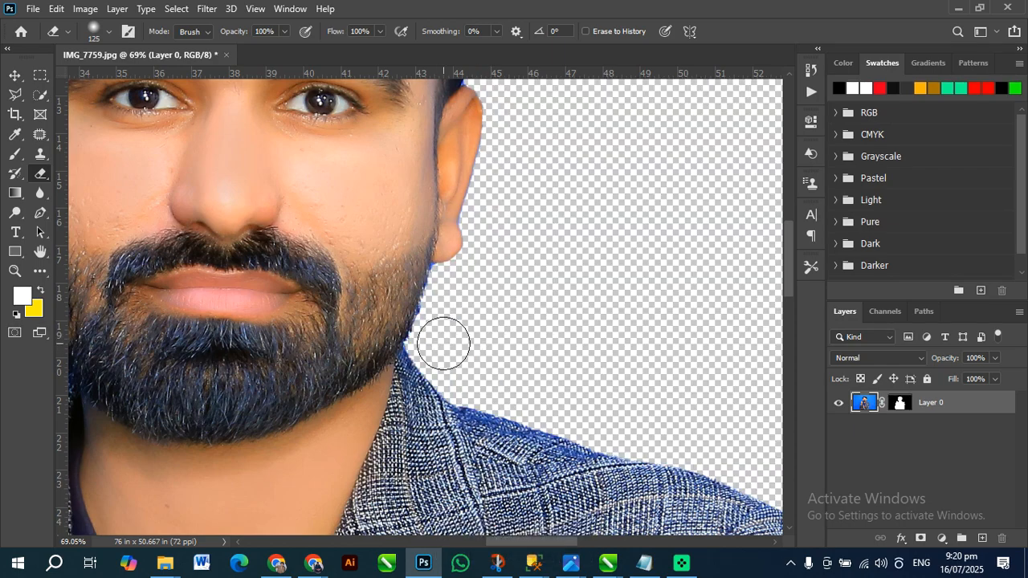
Try erasing the cheek and earlobe directly on the layer's image, and undo the erasing
mouse_move(424, 263)
mouse_down()
mouse_move(404, 275)
mouse_move(418, 282)
mouse_move(404, 294)
mouse_move(404, 321)
mouse_move(409, 265)
mouse_up()
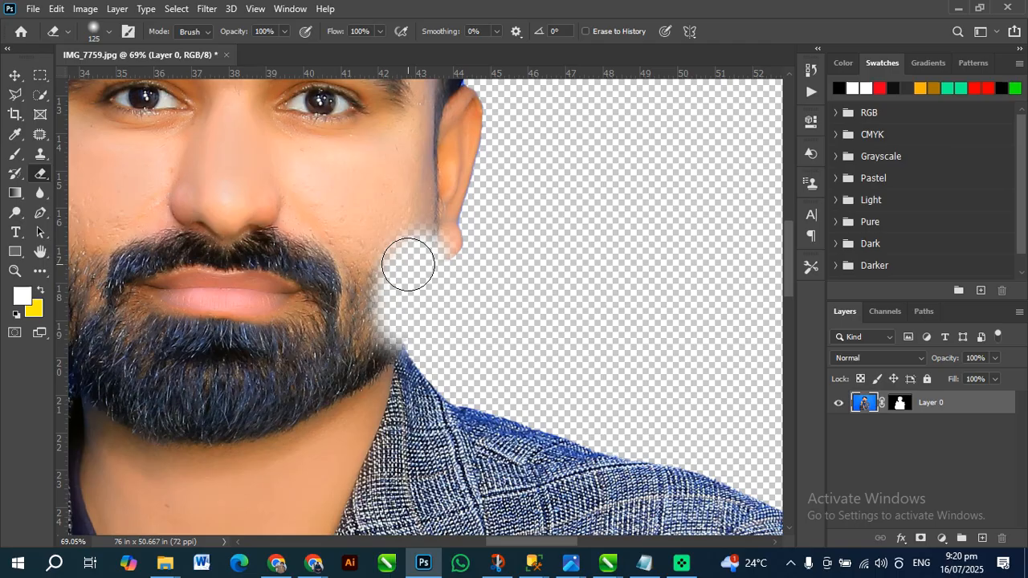
key(ctrl+z)
key(ctrl+z)
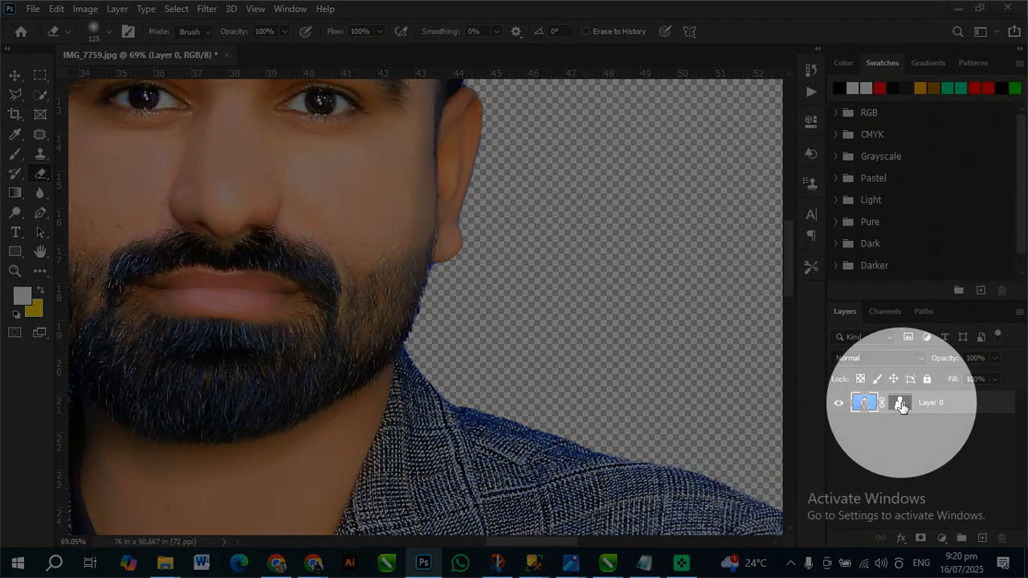
Target the layer mask and reveal the blue backdrop from below the ear along the jacket shoulder with the Eraser
click(872, 409)
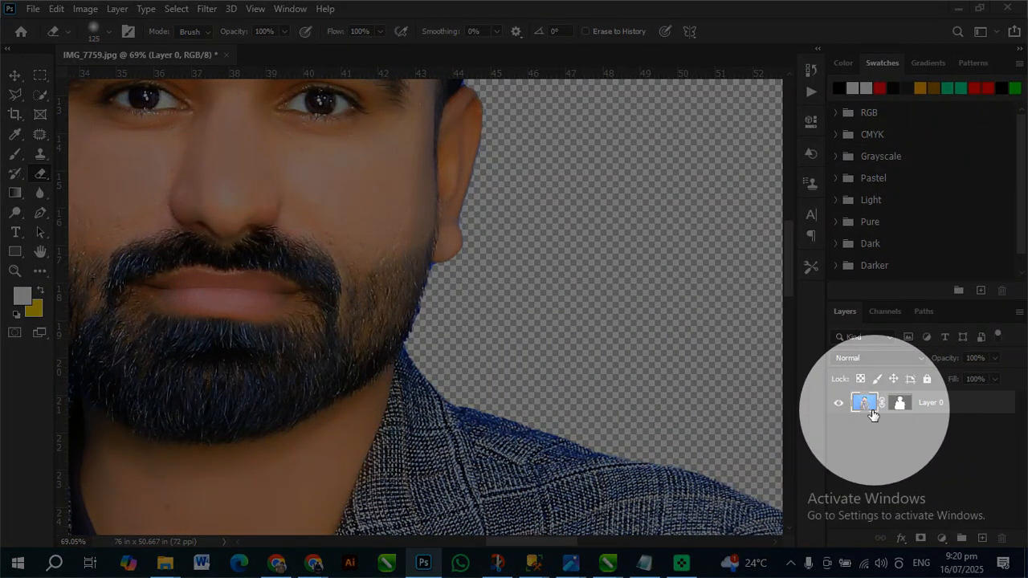
key(space)
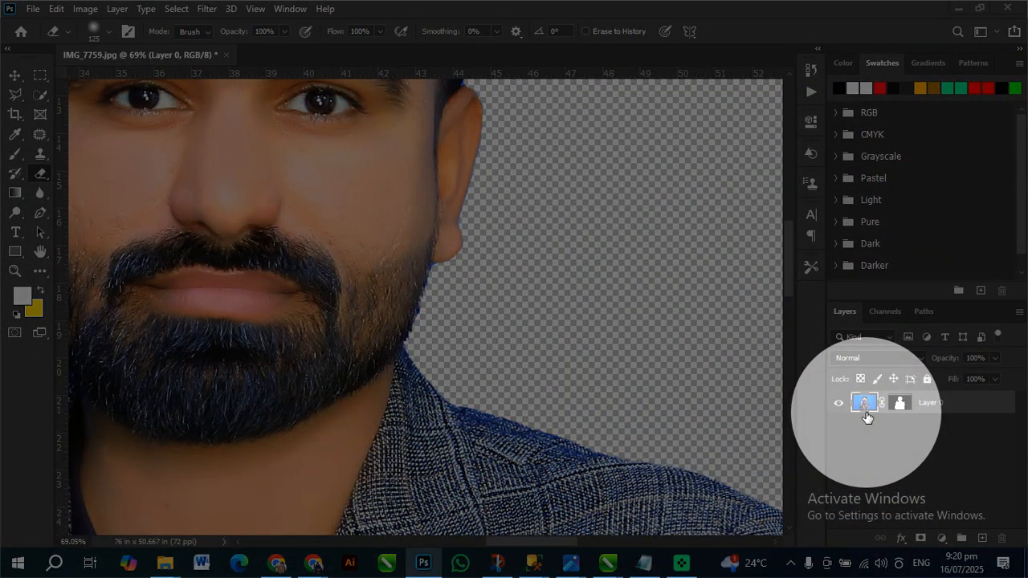
key(space)
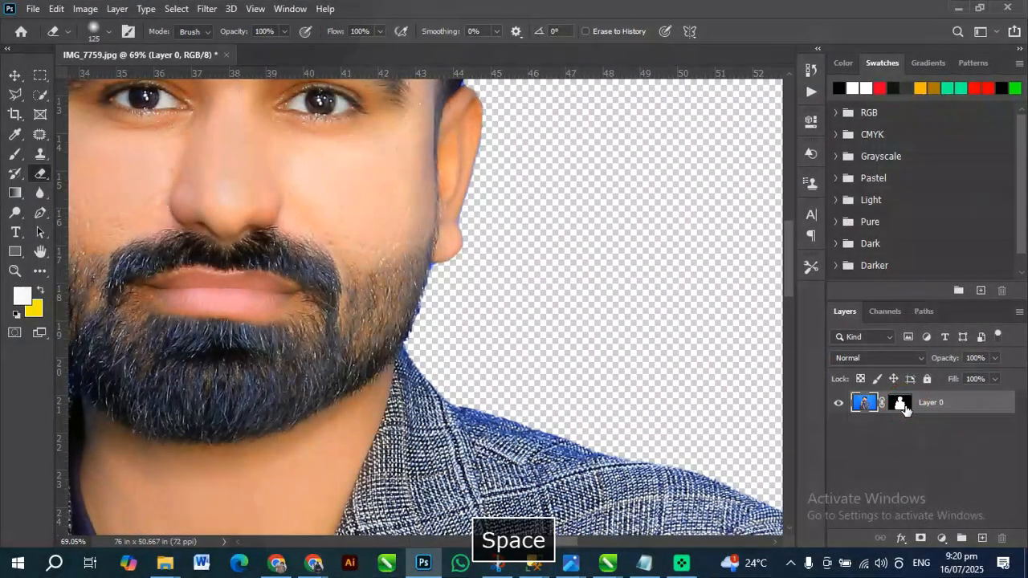
click(900, 406)
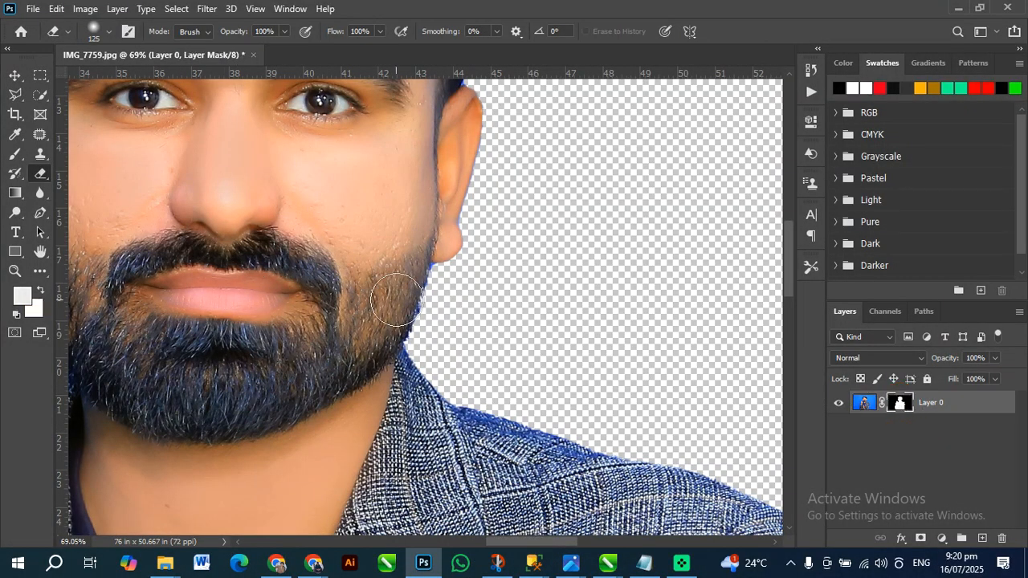
mouse_move(434, 285)
mouse_down()
mouse_move(414, 344)
mouse_move(434, 371)
mouse_move(499, 412)
mouse_move(573, 418)
mouse_move(652, 455)
mouse_move(562, 420)
mouse_move(446, 342)
mouse_move(429, 236)
mouse_move(472, 374)
mouse_move(608, 415)
mouse_move(683, 466)
mouse_move(707, 510)
mouse_up()
scroll(599, 292, down, 3)
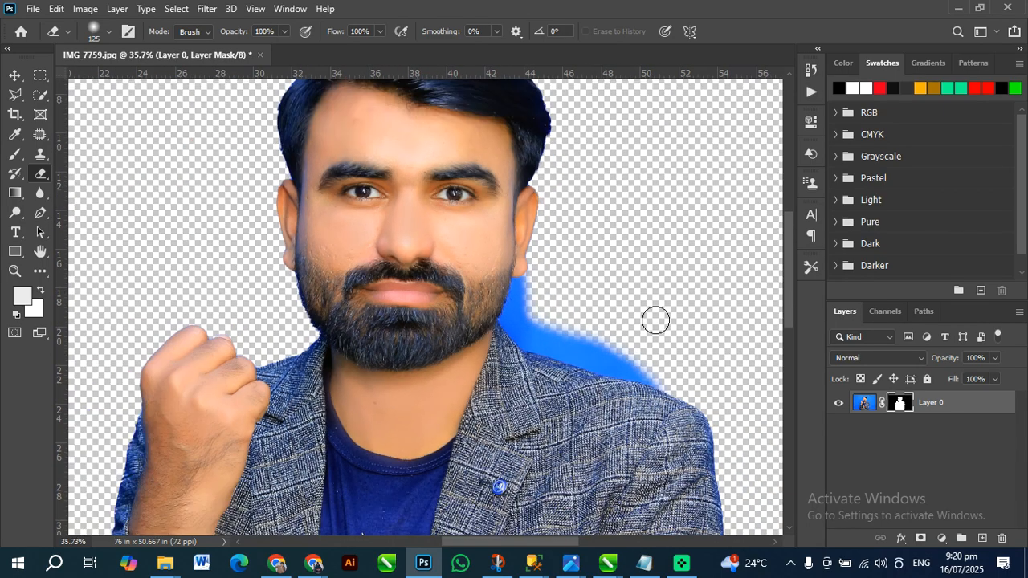
Undo the shoulder strokes on the mask while keeping the background-removal mask on the portrait
key(ctrl+z)
key(ctrl+z)
key(ctrl+z)
key(ctrl+shift+z)
key(ctrl+shift+z)
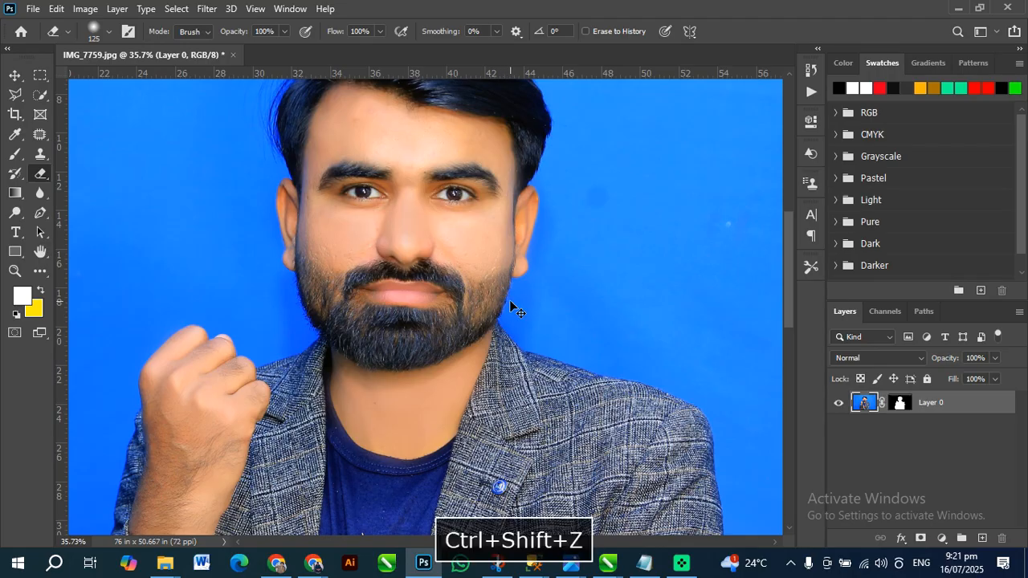
Try erasing the sleeve edge below the elbow with the layer's image active, and undo the stroke
scroll(506, 255, down, 1)
scroll(450, 241, down, 3)
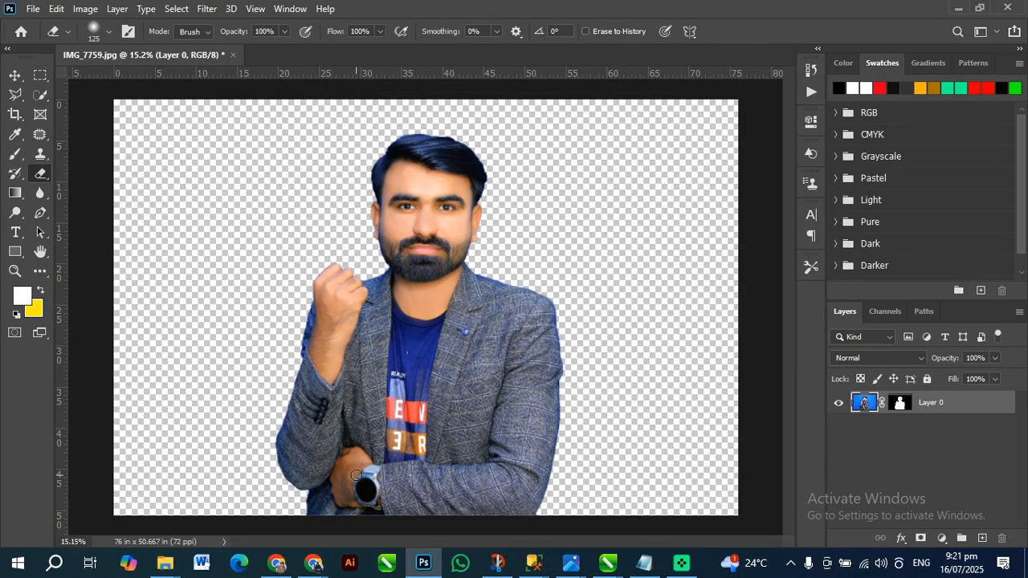
scroll(321, 450, up, 4)
scroll(250, 432, up, 1)
scroll(266, 424, down, 3)
drag(301, 410, 299, 513)
key(ctrl+z)
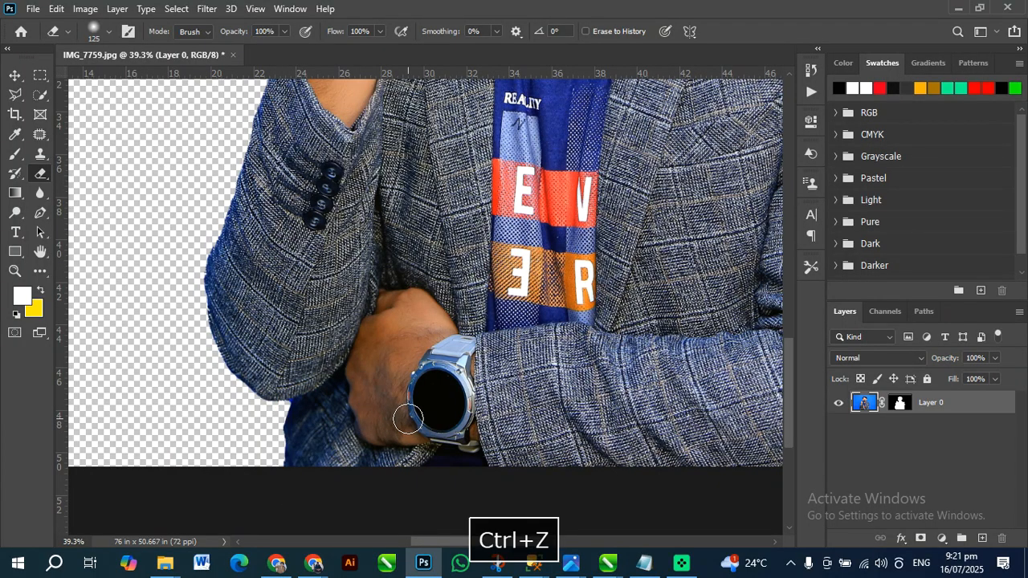
Target the layer mask and brush the backdrop back in beside the jacket edge below the elbow
key(x)
click(892, 402)
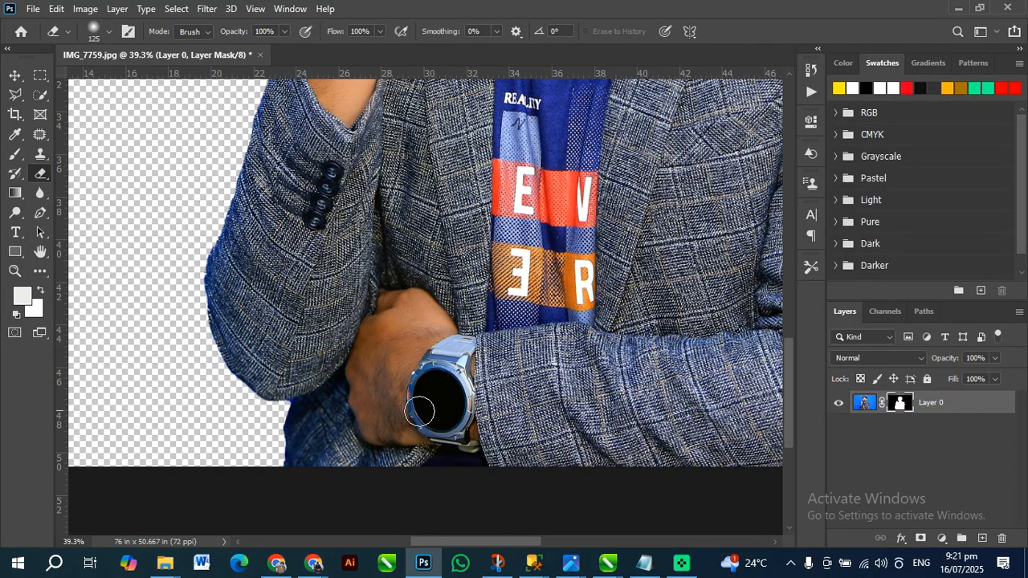
mouse_move(271, 407)
mouse_down()
mouse_move(285, 488)
mouse_move(290, 398)
mouse_move(282, 484)
mouse_move(279, 423)
mouse_move(282, 470)
mouse_move(280, 442)
mouse_move(267, 471)
mouse_move(266, 440)
mouse_move(283, 457)
mouse_move(286, 410)
mouse_move(283, 443)
mouse_move(276, 426)
mouse_move(275, 459)
mouse_up()
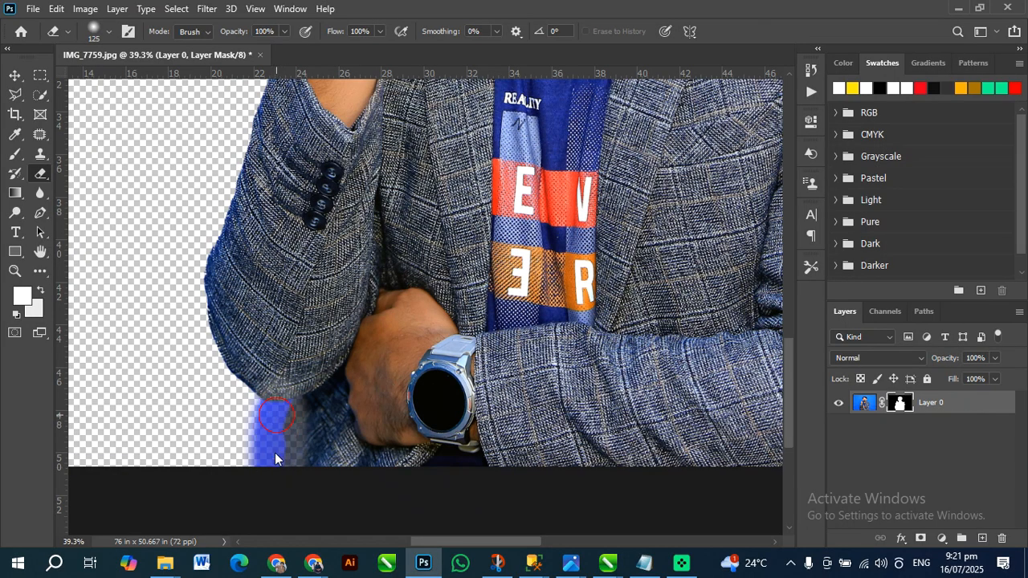
Try a 5000 px Eraser on the mask around the wristwatch, and reduce the brush size to 200 px
click(99, 32)
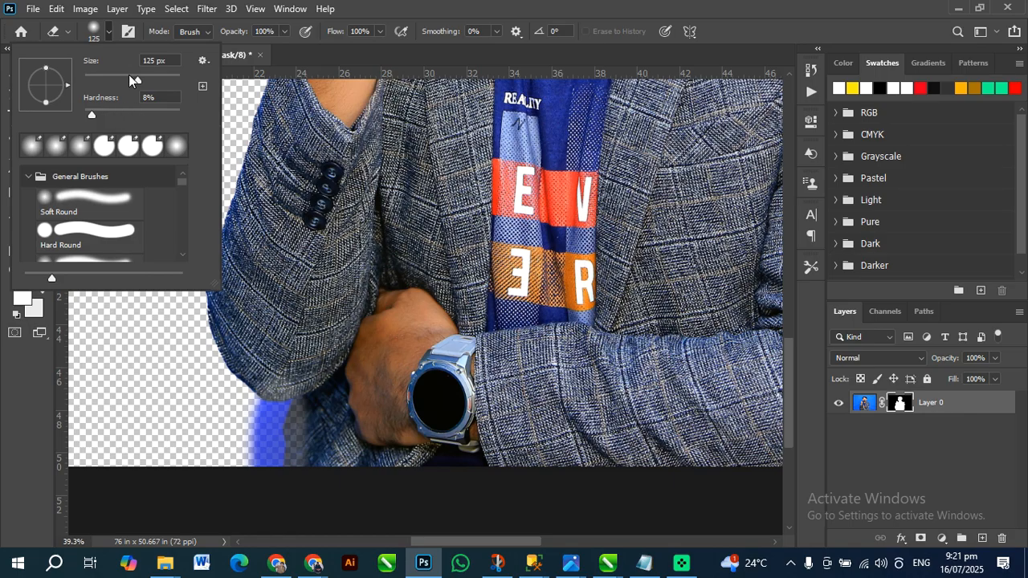
click(384, 386)
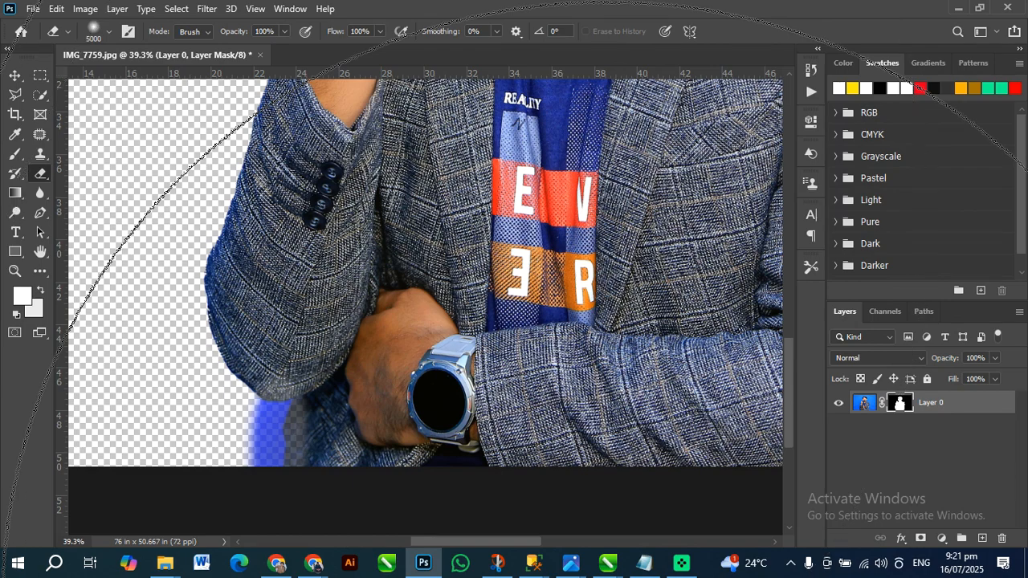
key([)
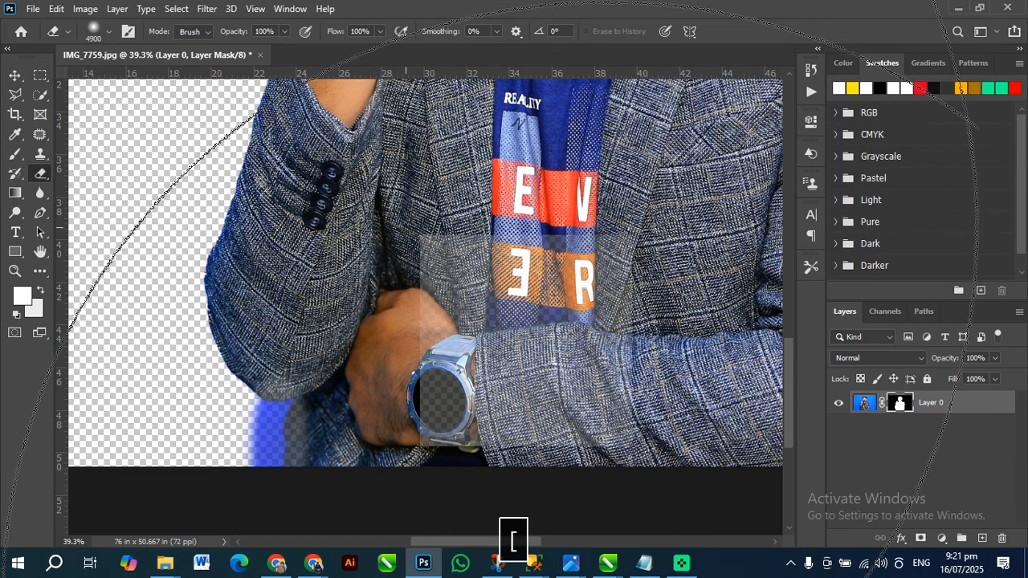
key([)
key([)
key([)
key([)
key([)
key([)
key([)
key([)
key([)
key([)
key([)
key([)
key([)
key([)
key([)
key([)
key([)
key([)
key([)
key([)
key([)
key([)
key([)
key([)
key([)
key([)
key([)
key([)
key([)
key([)
key([)
key([)
key(bracketleft)
key(bracketleft)
key(bracketleft)
key(bracketleft)
key(bracketleft)
key(bracketleft)
key(bracketleft)
key(bracketleft)
key(bracketleft)
key(bracketleft)
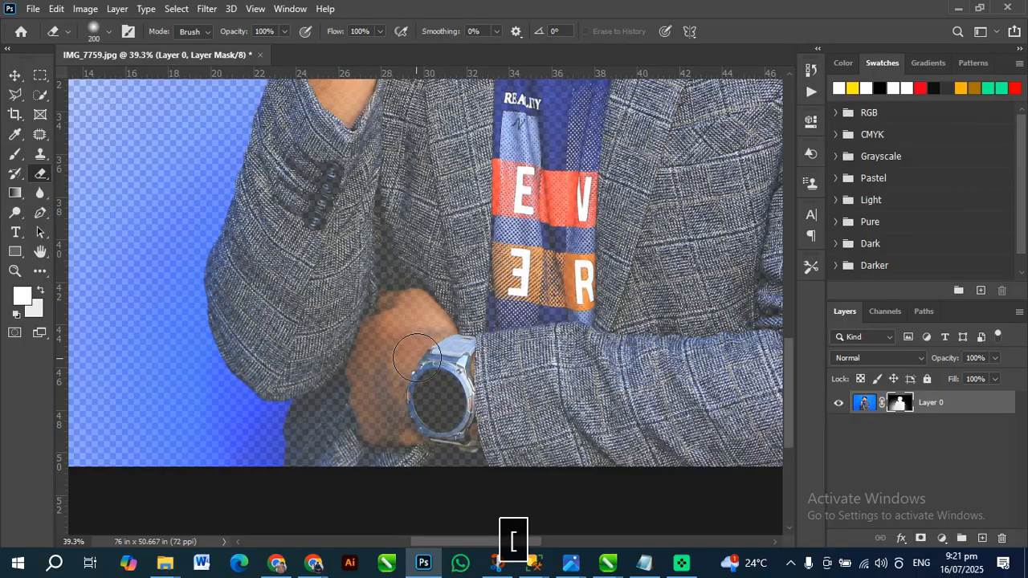
Activate the Move tool and undo the mask edits and the background removal, restoring the portrait's blue backdrop
click(15, 75)
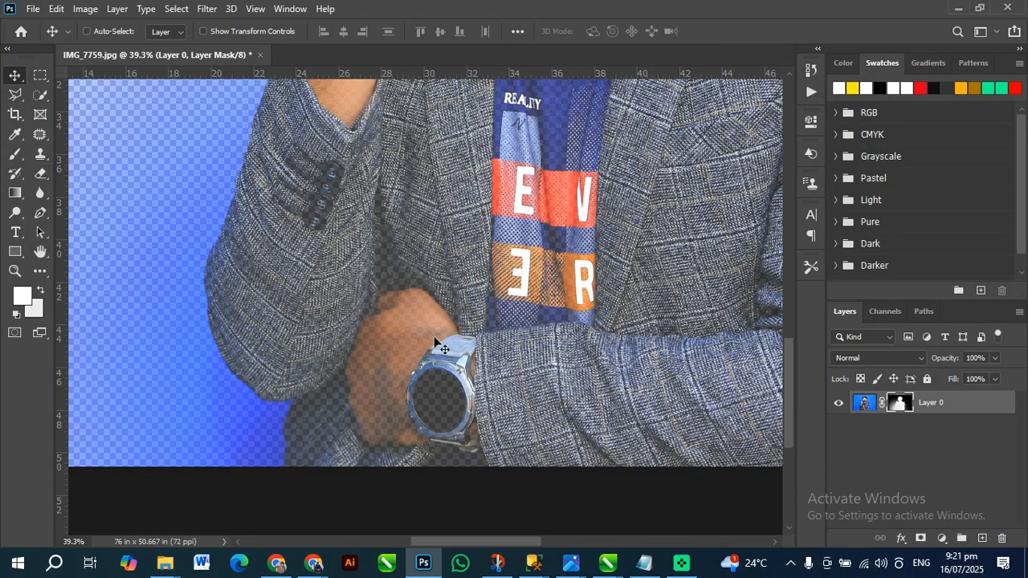
key(ctrl+z)
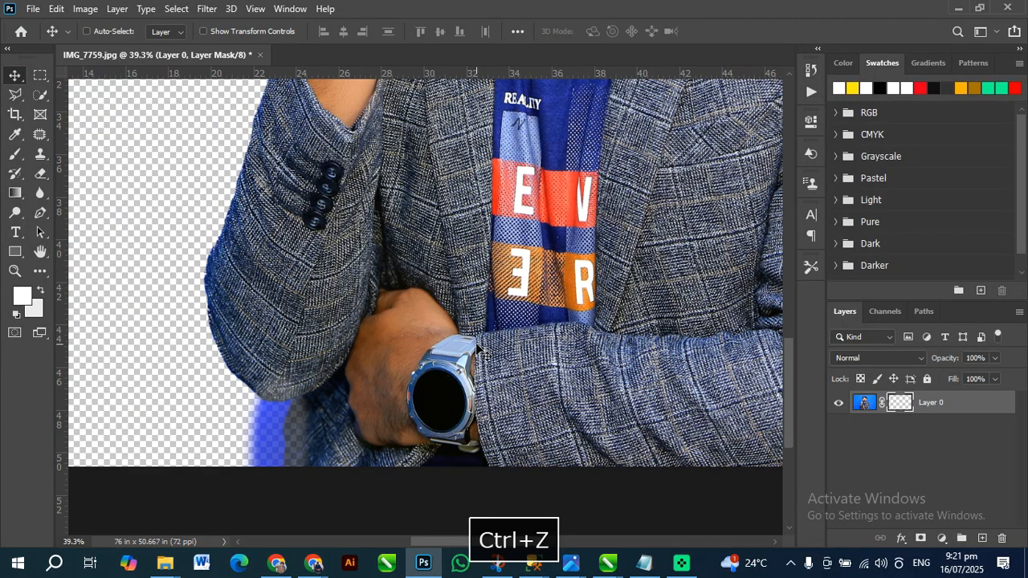
key(ctrl+z)
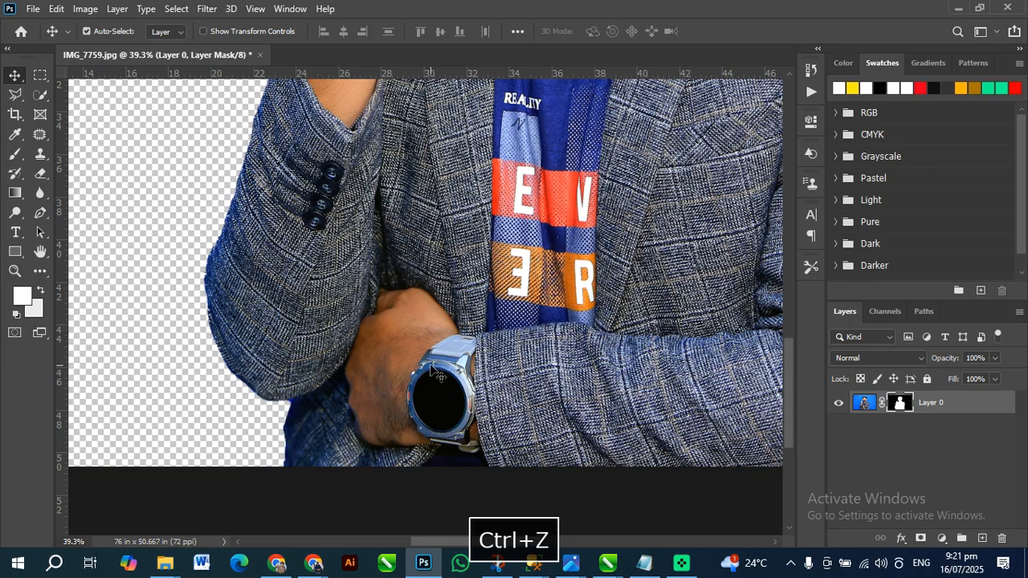
key(ctrl+z)
Use the Quick Selection tool with a 70 px brush to select the man across his jacket, face and hair
scroll(450, 384, down, 4)
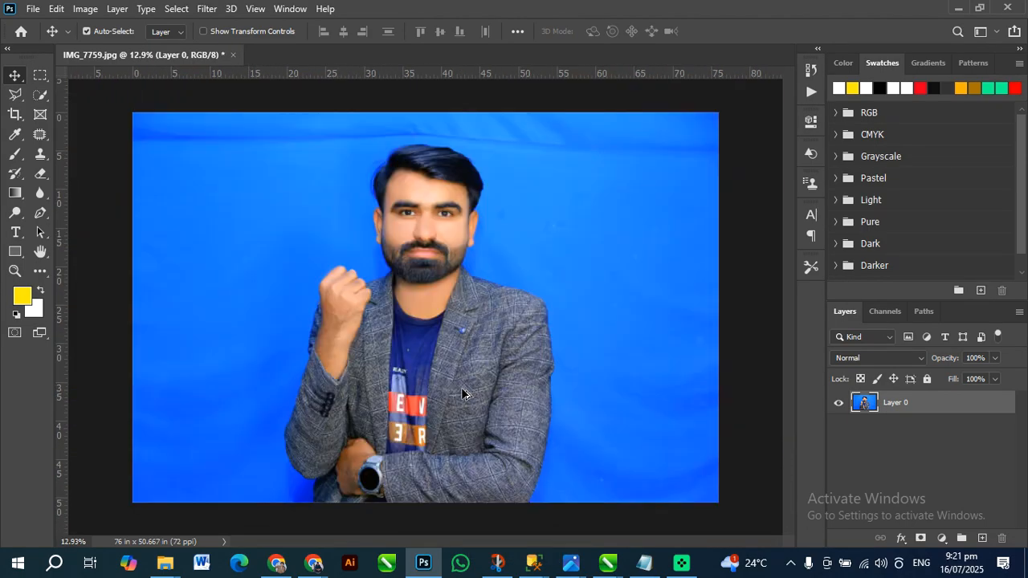
scroll(462, 394, down, 1)
scroll(745, 386, up, 1)
click(37, 98)
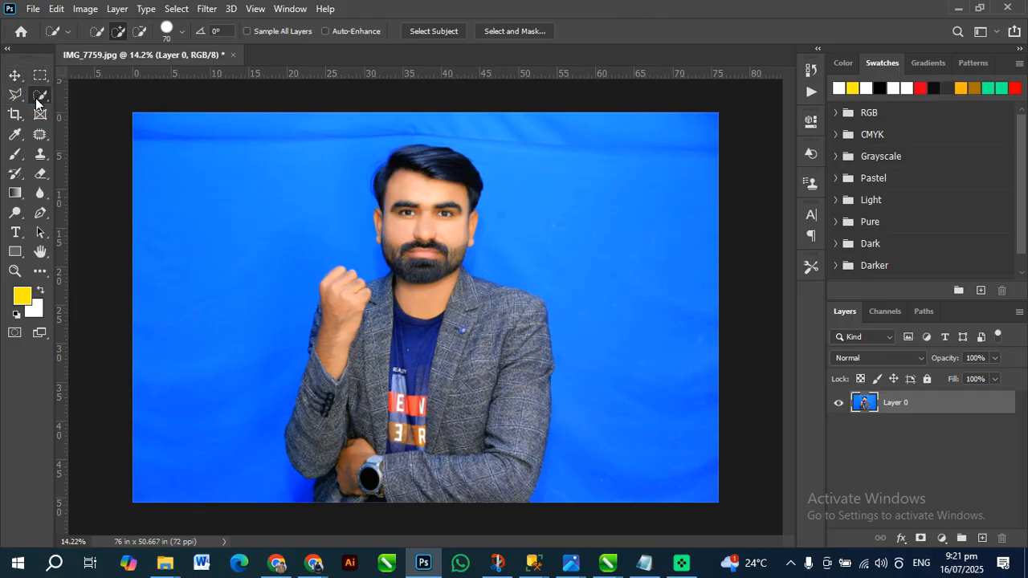
key(space)
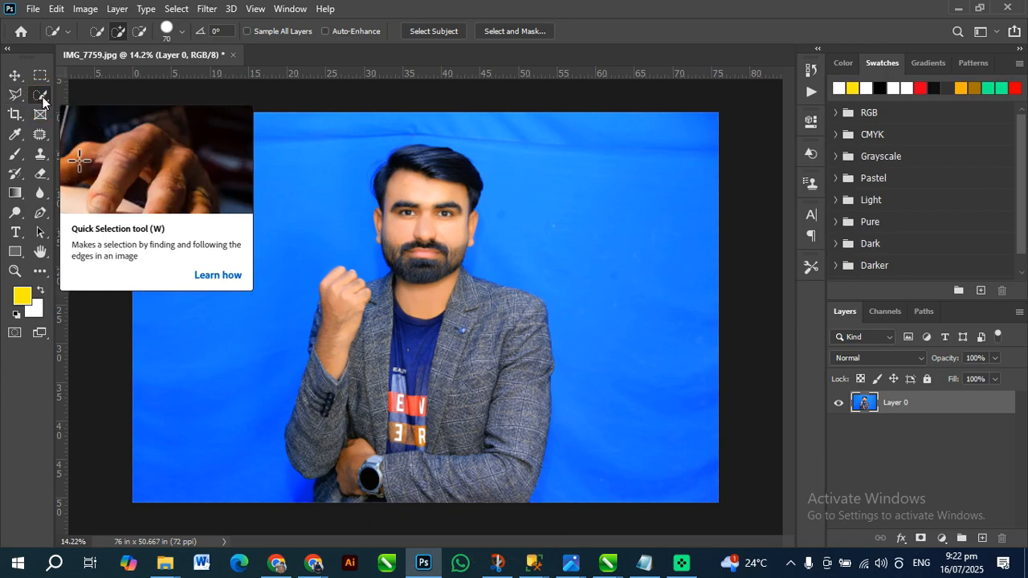
right_click(41, 96)
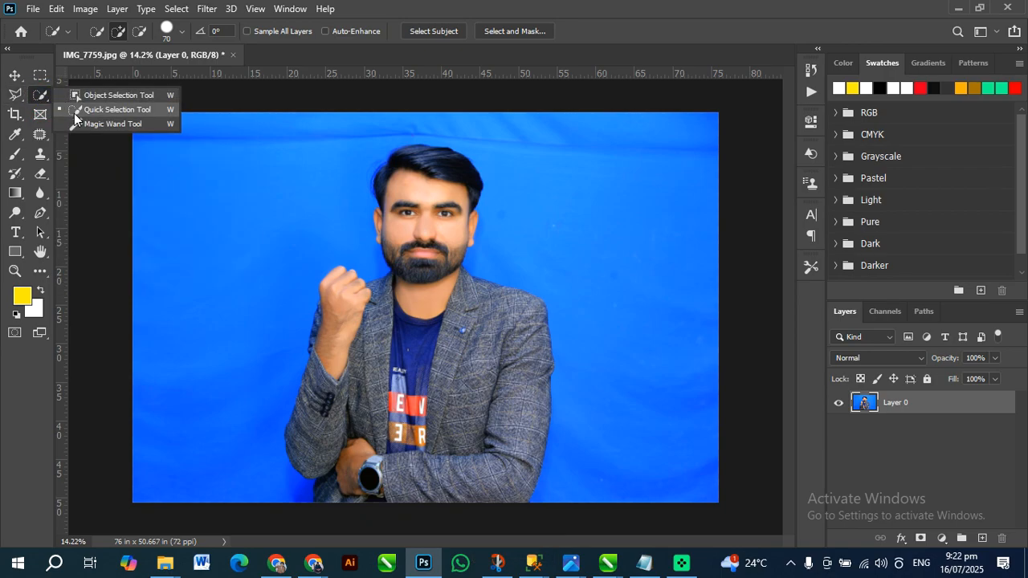
click(75, 115)
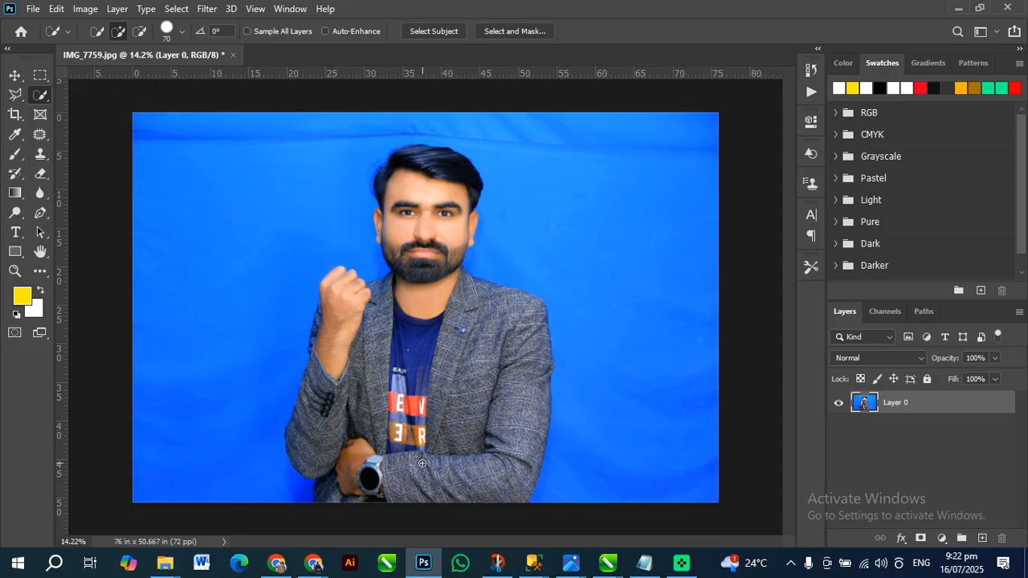
mouse_move(451, 448)
mouse_down()
mouse_move(485, 439)
mouse_move(487, 466)
mouse_move(384, 486)
mouse_move(352, 454)
mouse_move(335, 410)
mouse_move(332, 356)
mouse_move(358, 331)
mouse_move(466, 321)
mouse_move(474, 311)
mouse_move(437, 293)
mouse_move(509, 355)
mouse_move(498, 431)
mouse_move(535, 386)
mouse_move(443, 298)
mouse_move(437, 175)
mouse_move(424, 175)
mouse_move(407, 212)
mouse_up()
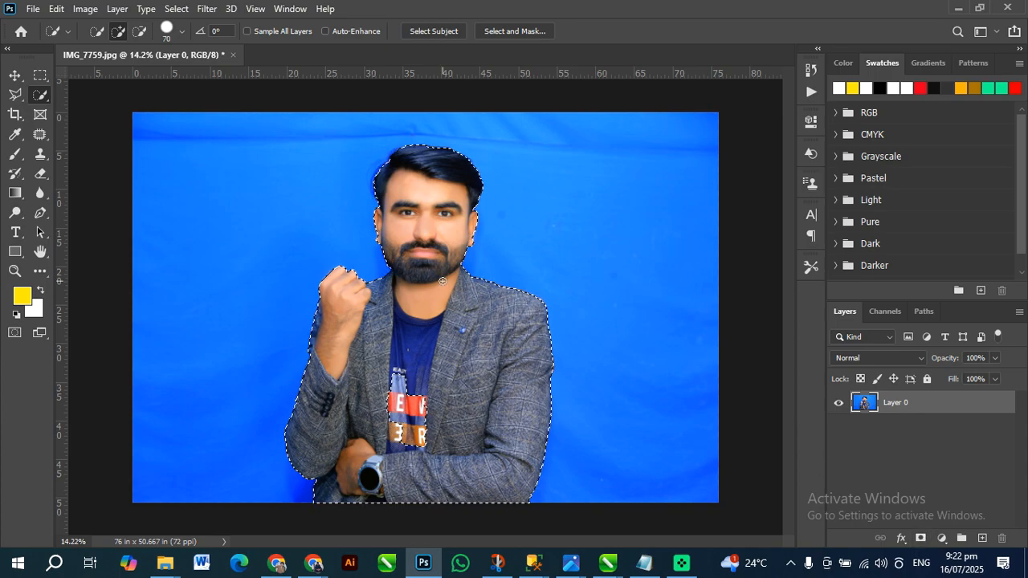
Review the layer's Remove Background and Select Subject quick actions and the Subject selection command
click(812, 121)
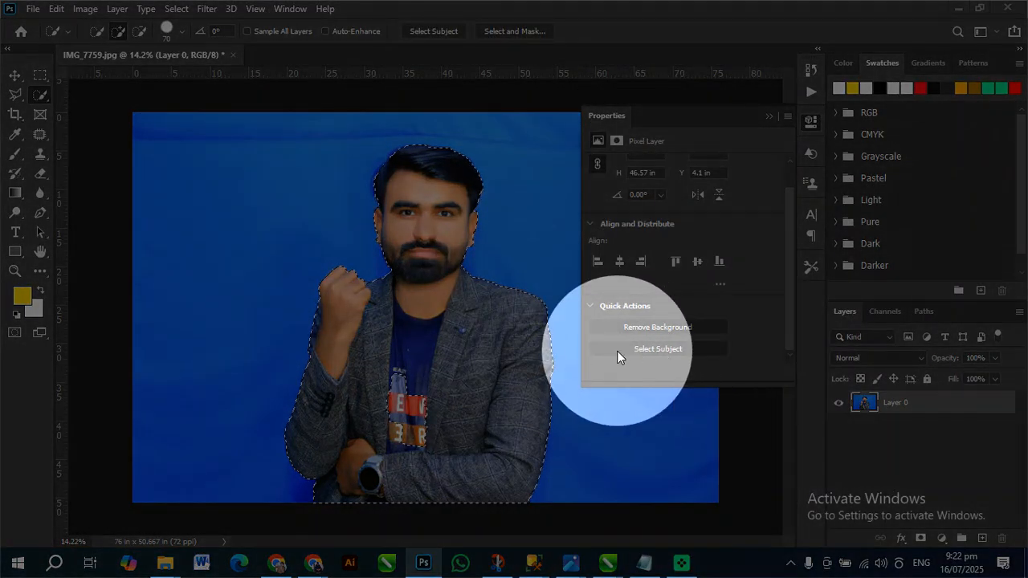
key(space)
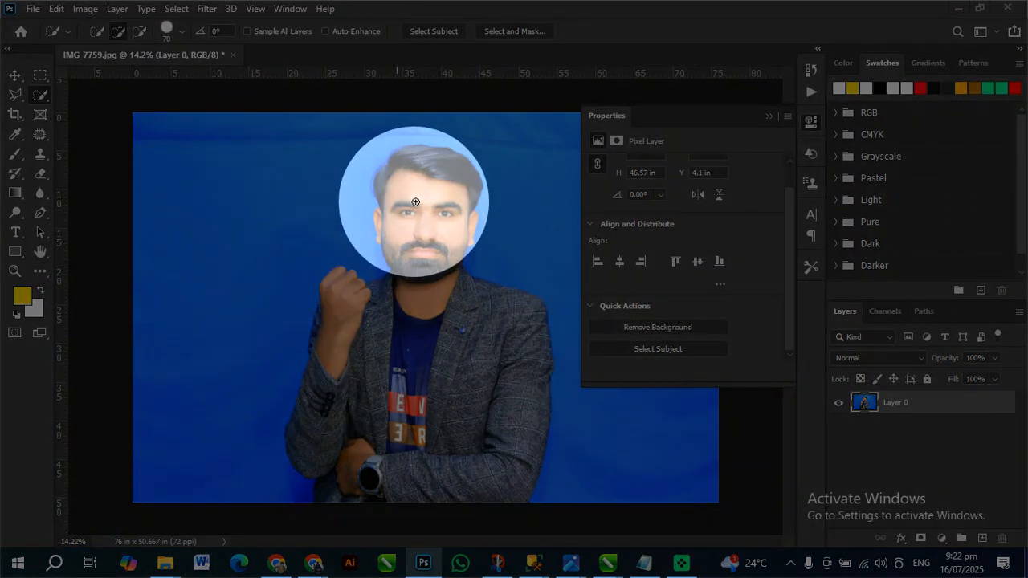
key(space)
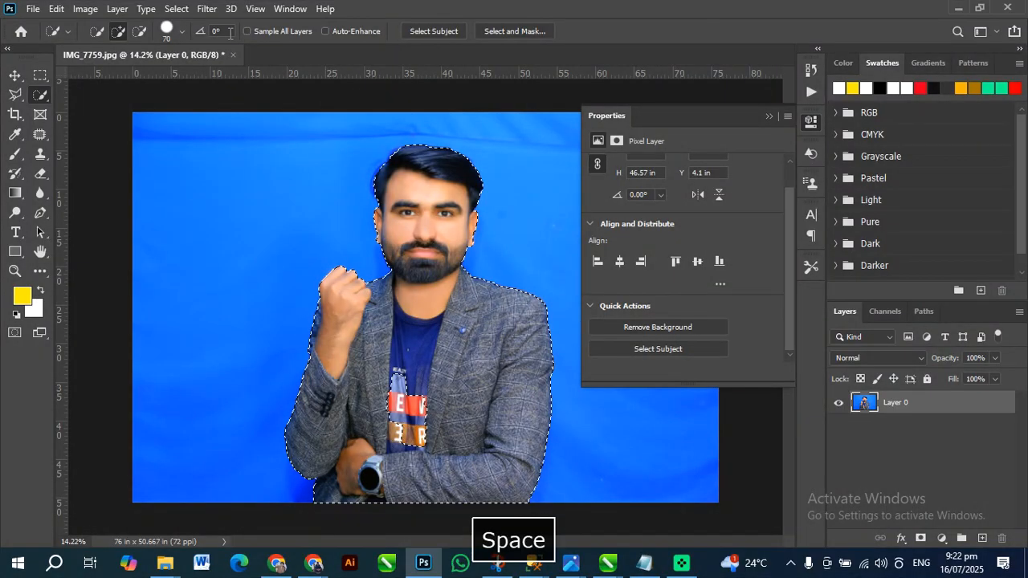
click(187, 8)
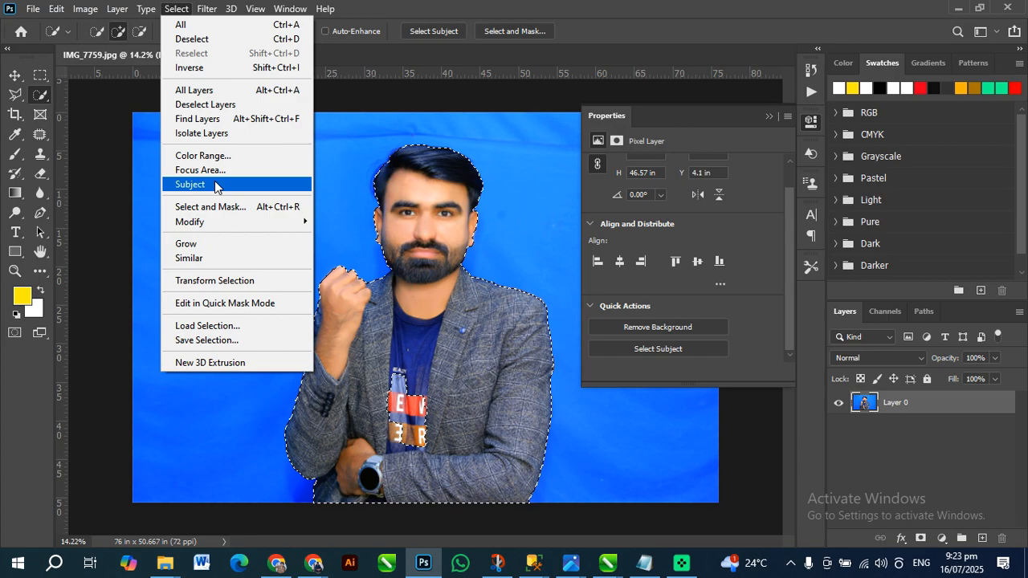
click(535, 381)
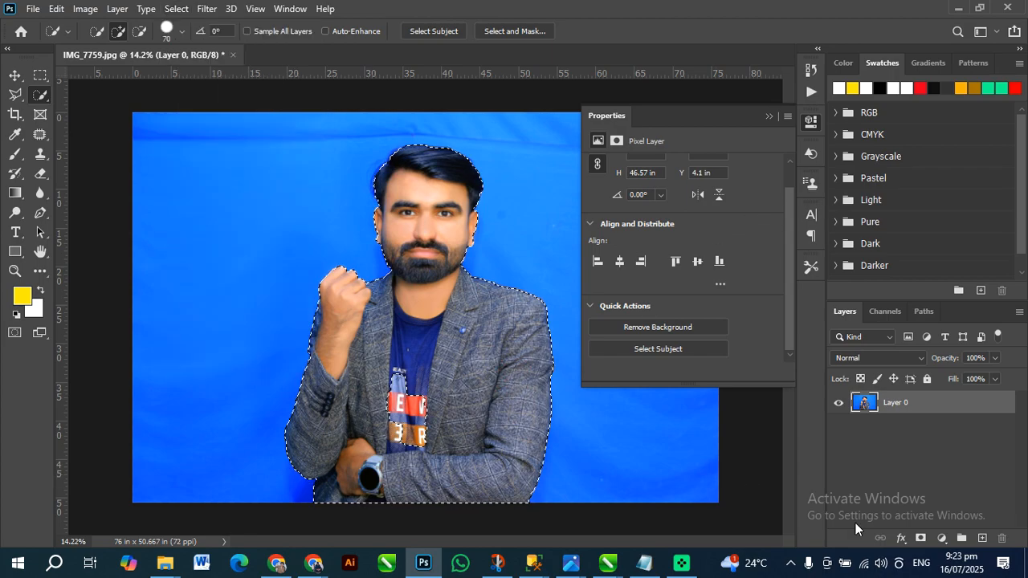
Try masking the backdrop from the current selection with the layer properties closed, and undo the added masks
click(922, 540)
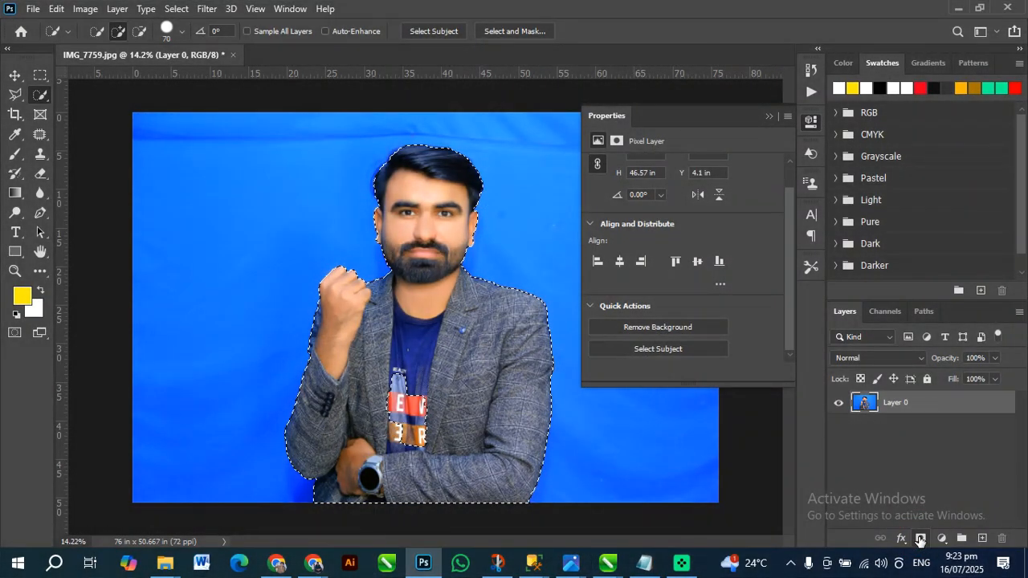
click(921, 540)
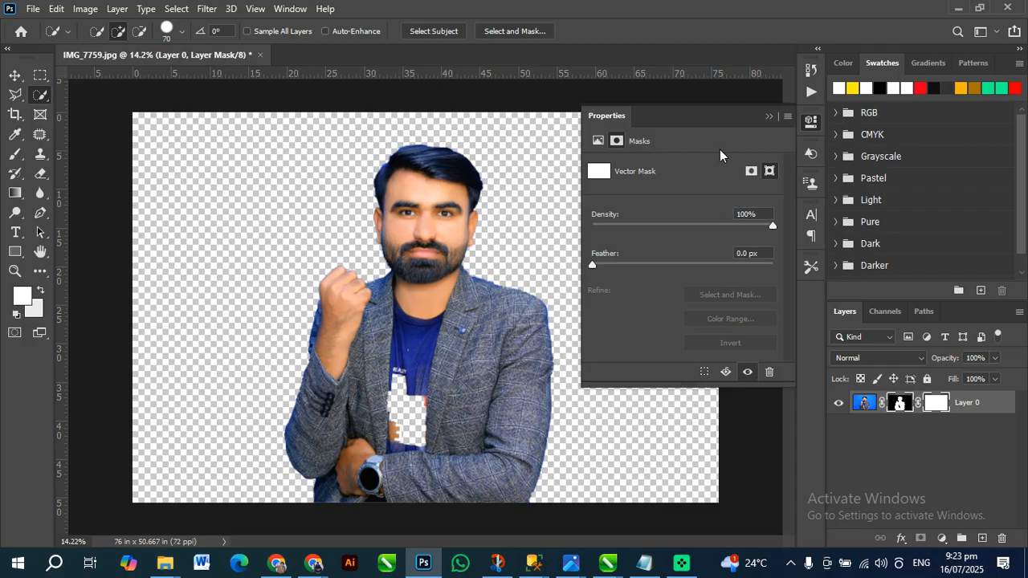
click(769, 117)
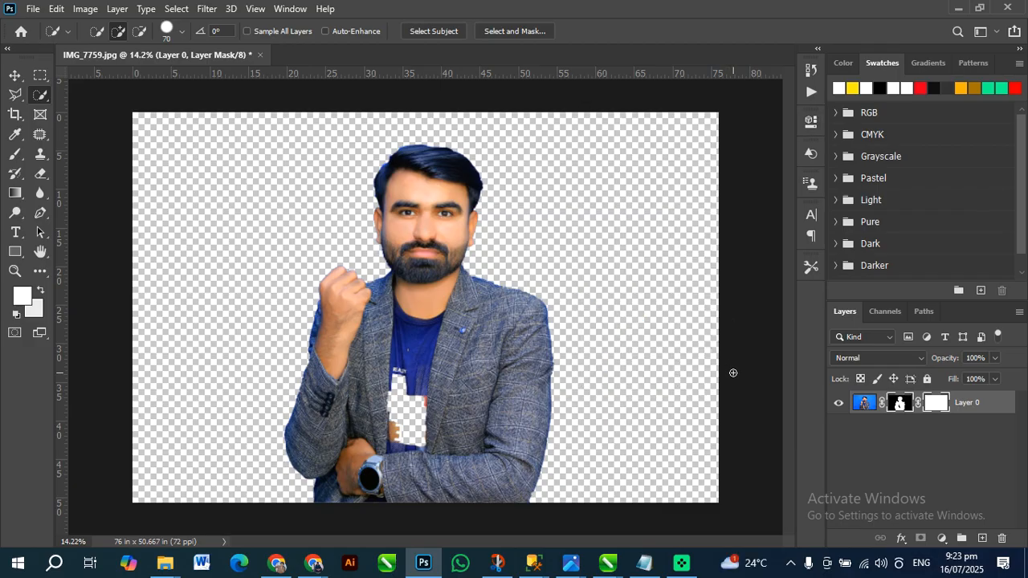
key(ctrl+z)
key(ctrl+z)
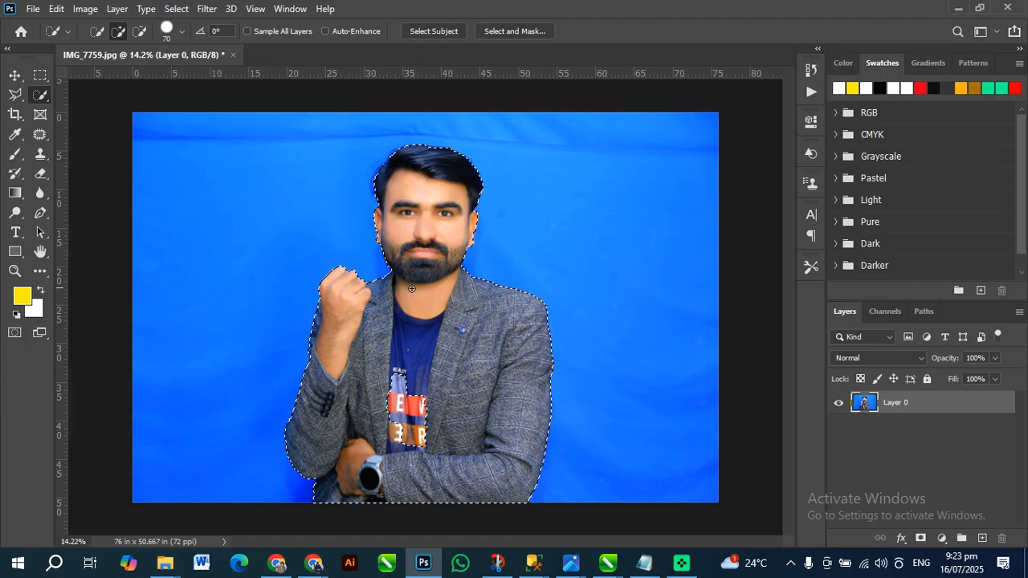
Add the missed shirt print to the man's selection, and try inverting the selection, undoing each inversion
drag(404, 397, 410, 435)
key(ctrl+shift+i)
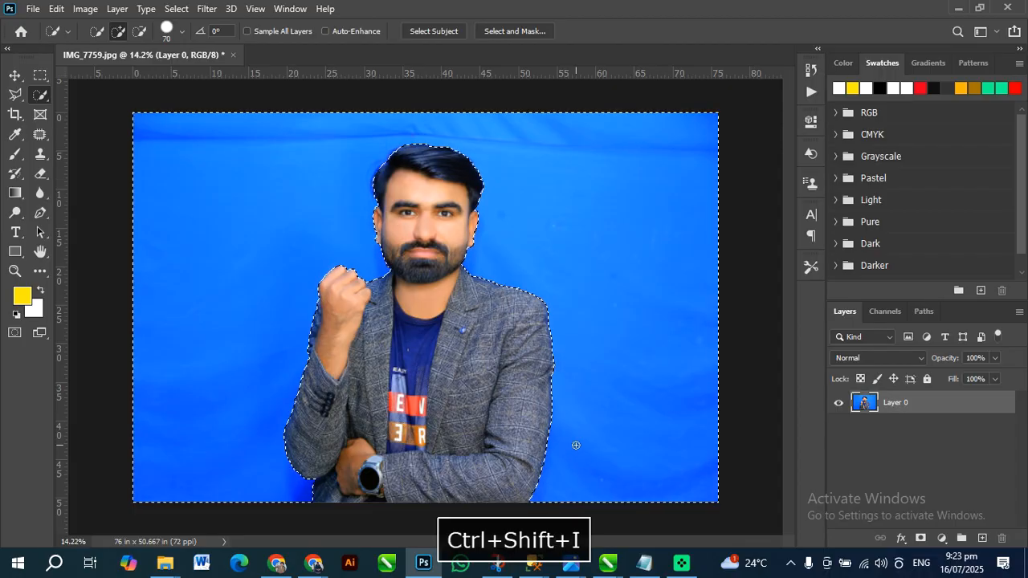
key(ctrl+z)
right_click(431, 327)
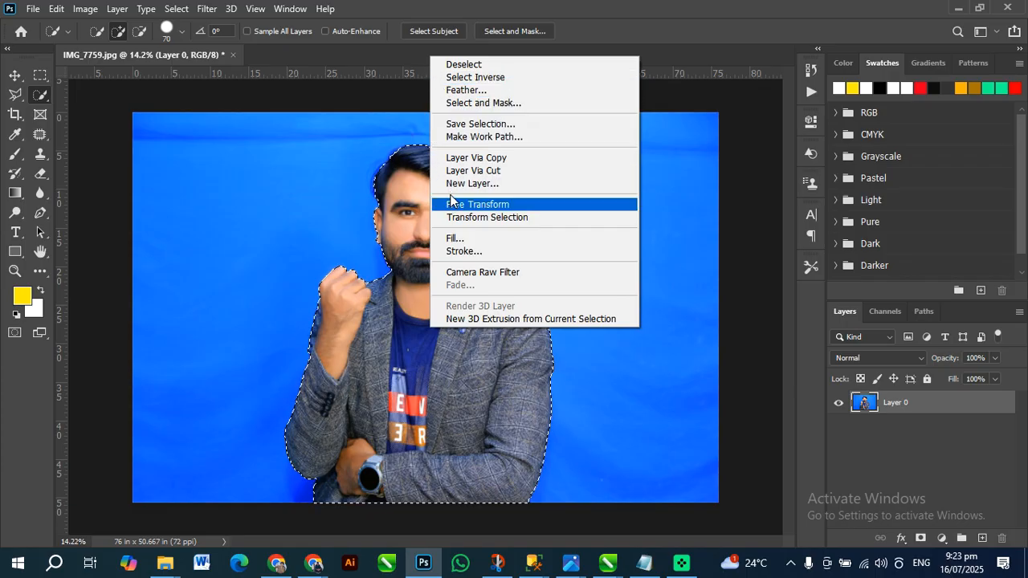
right_click(404, 174)
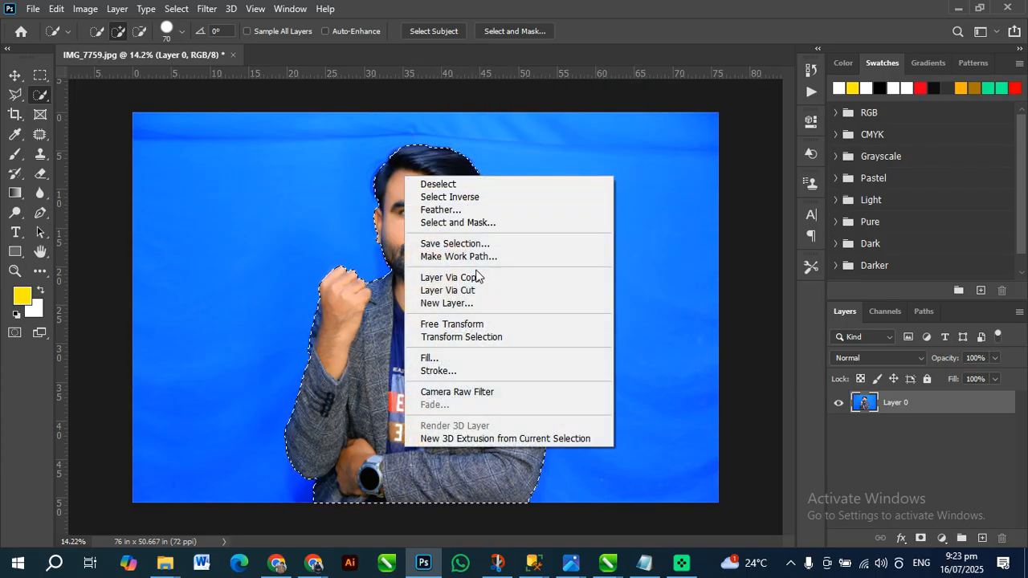
click(470, 198)
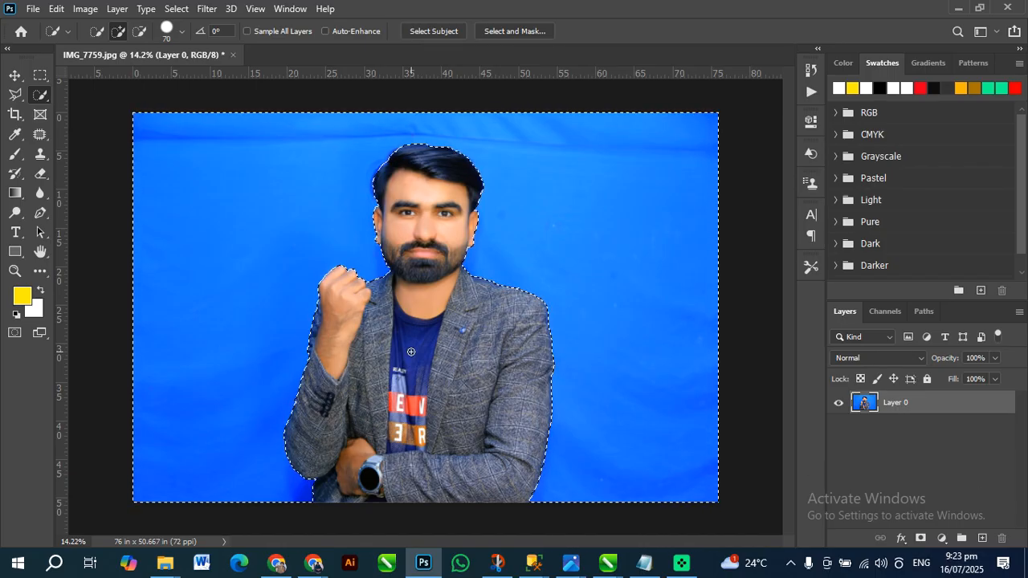
key(ctrl+z)
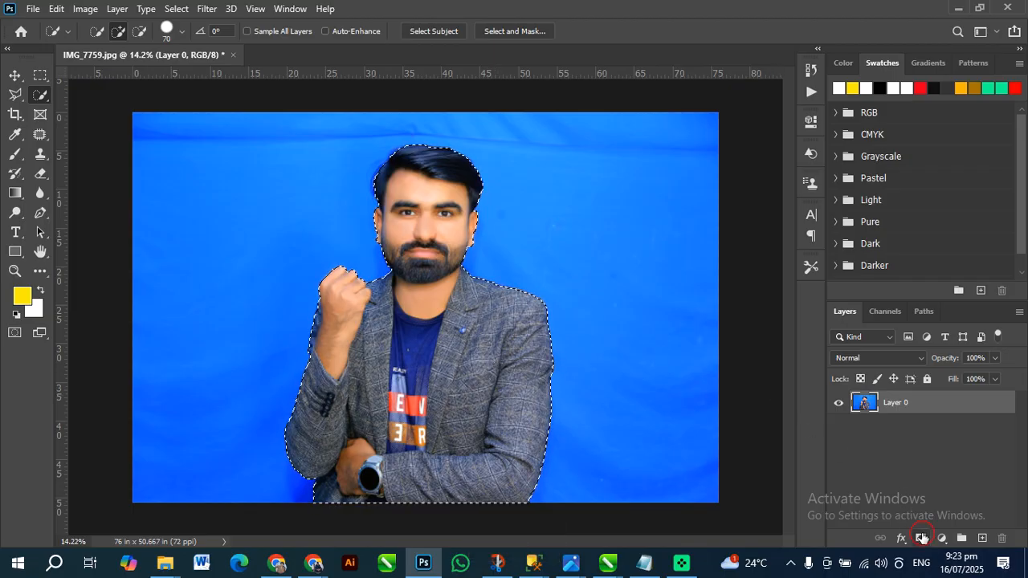
Try a layer mask from the completed selection, undo it, and deselect the man
click(923, 538)
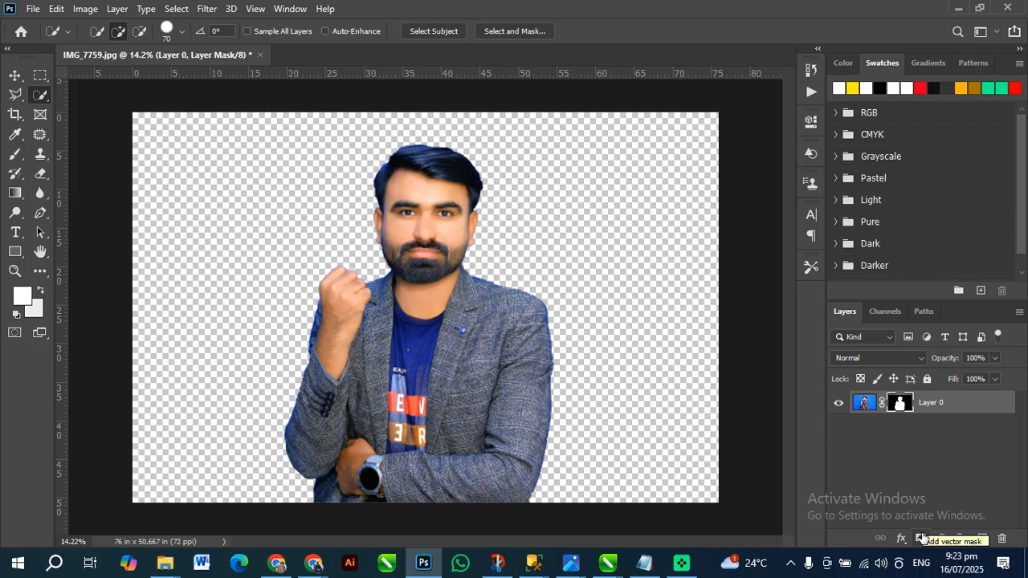
key(ctrl+z)
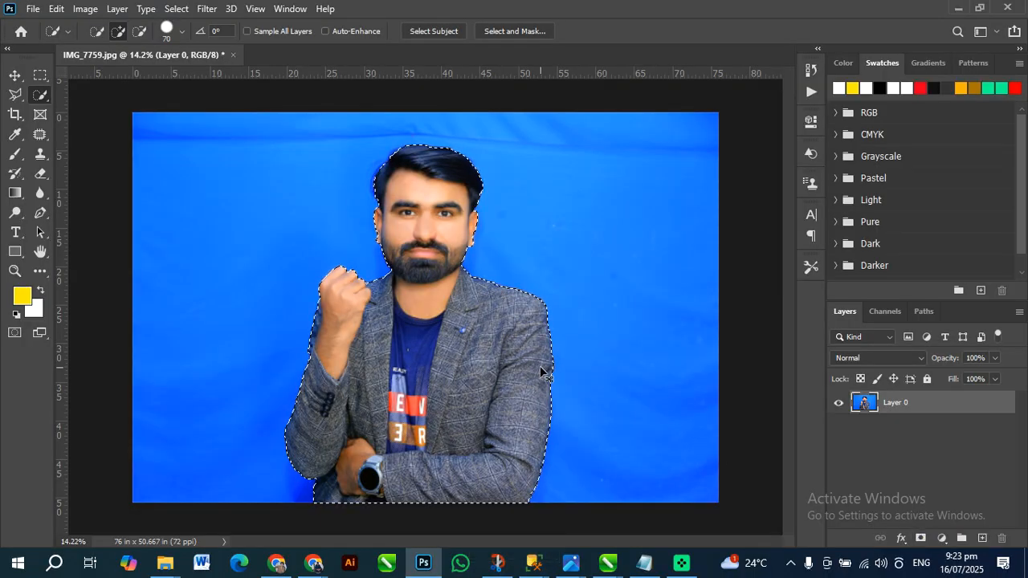
key(ctrl+d)
Activate the Eraser tool and look over its Background Eraser and Magic Eraser variants
click(42, 174)
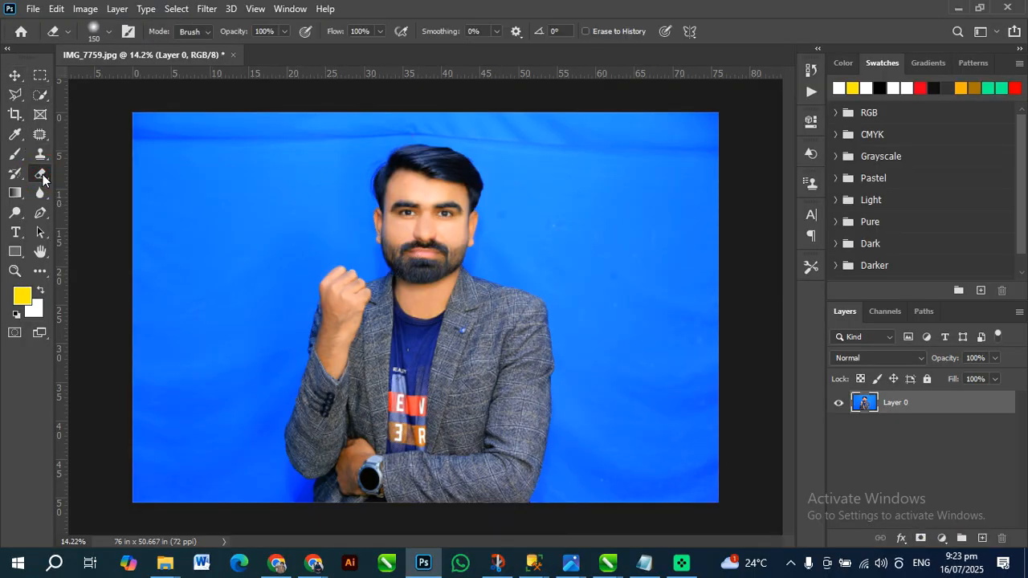
right_click(39, 178)
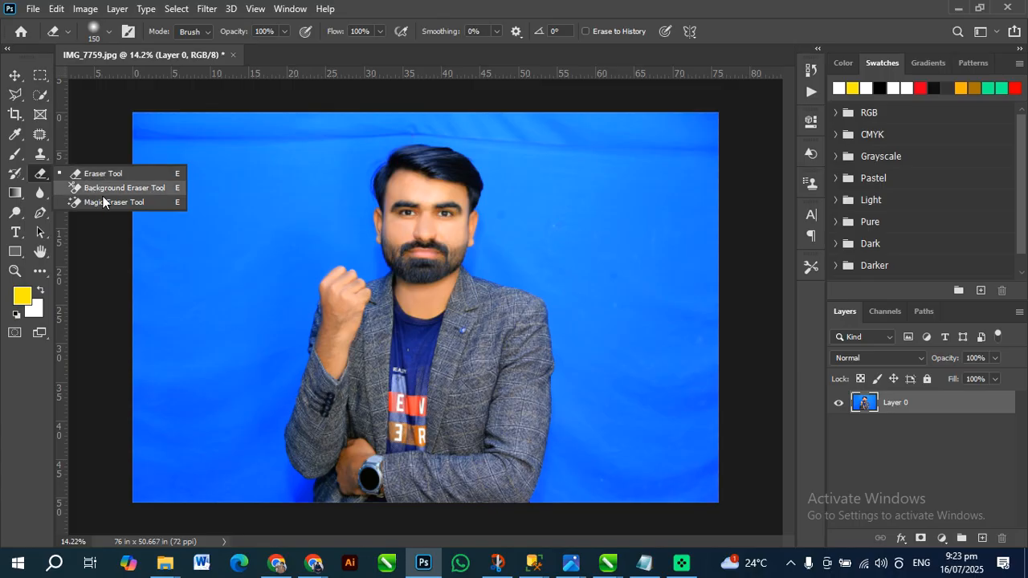
click(104, 247)
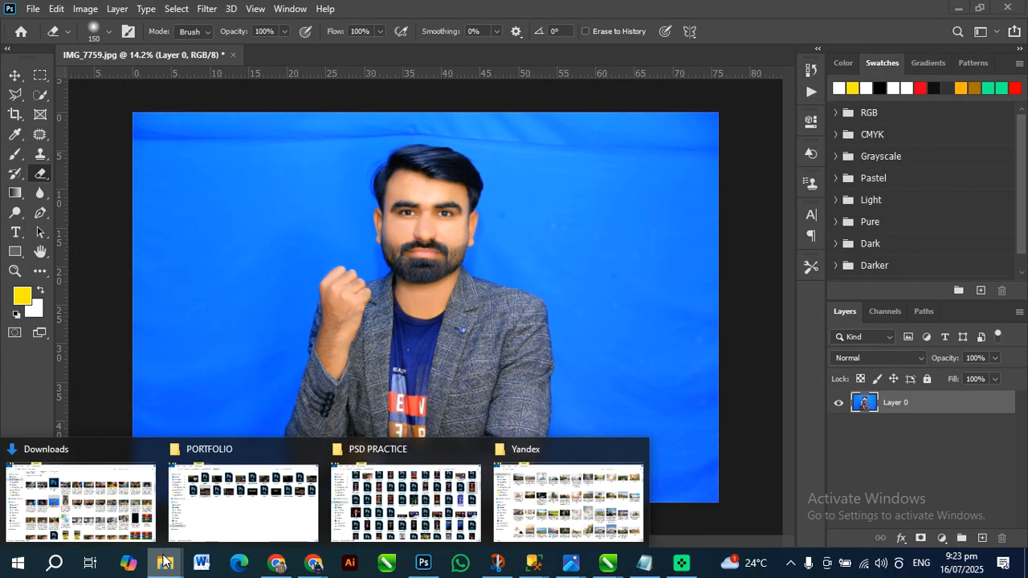
Switch to Chrome and search Google Images for "mountains pic" in a new tab
mouse_move(316, 569)
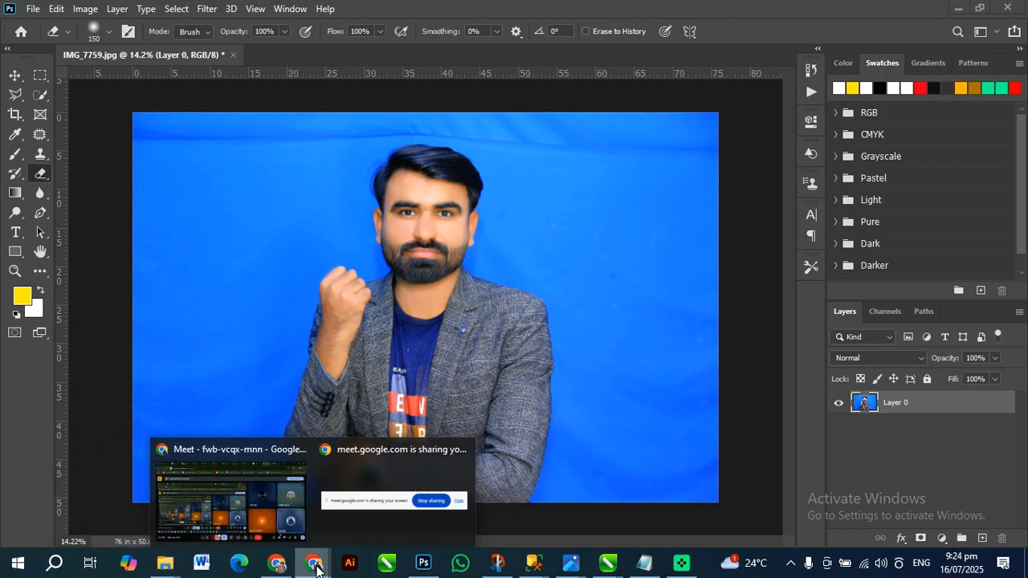
click(292, 529)
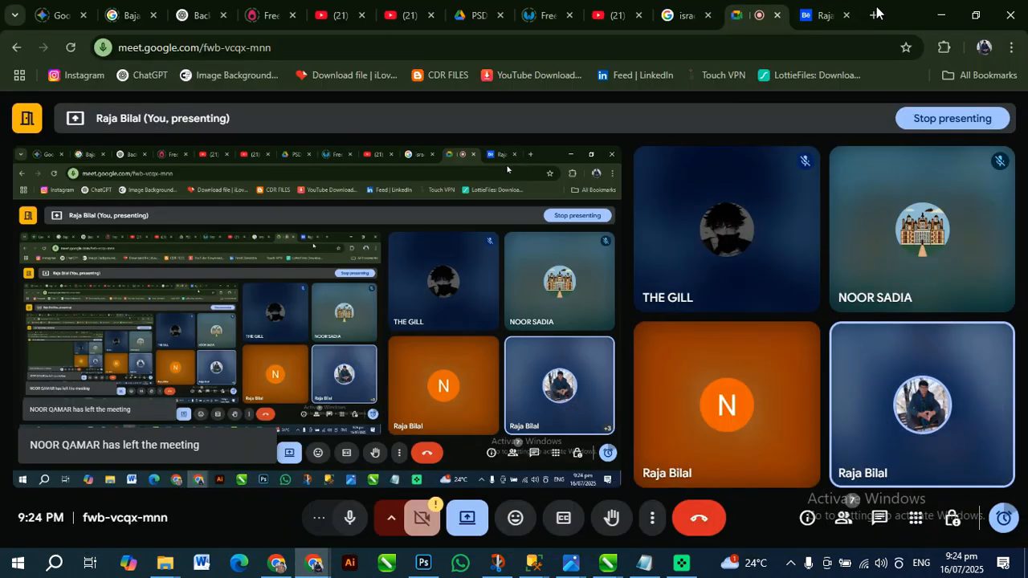
click(873, 15)
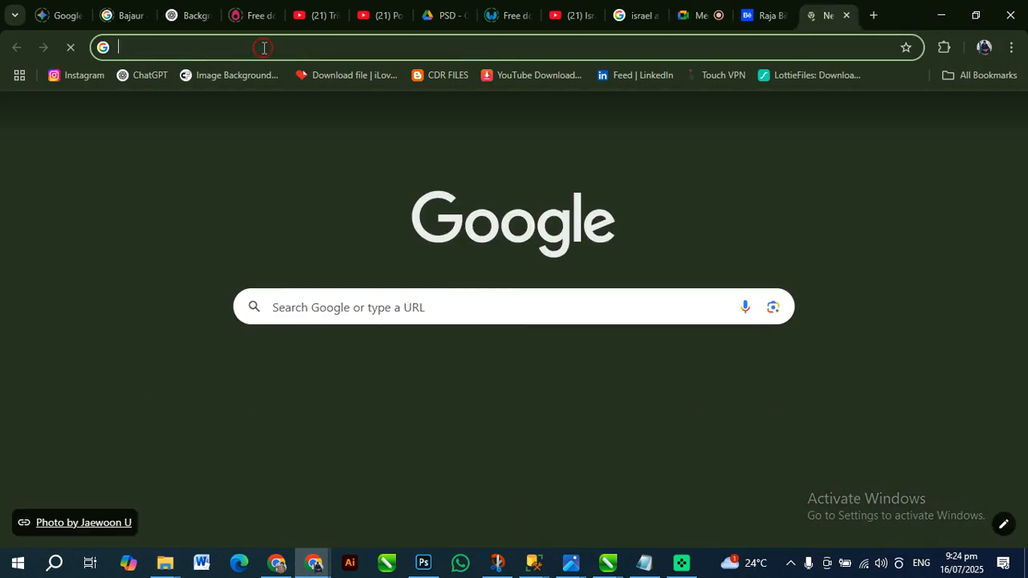
click(264, 46)
text(mountai)
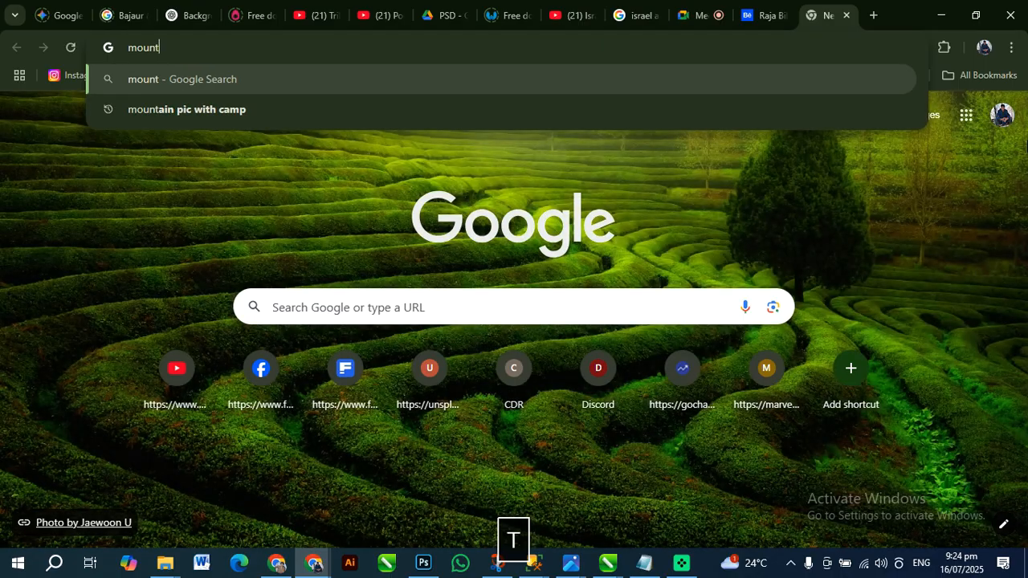
text(ns pic)
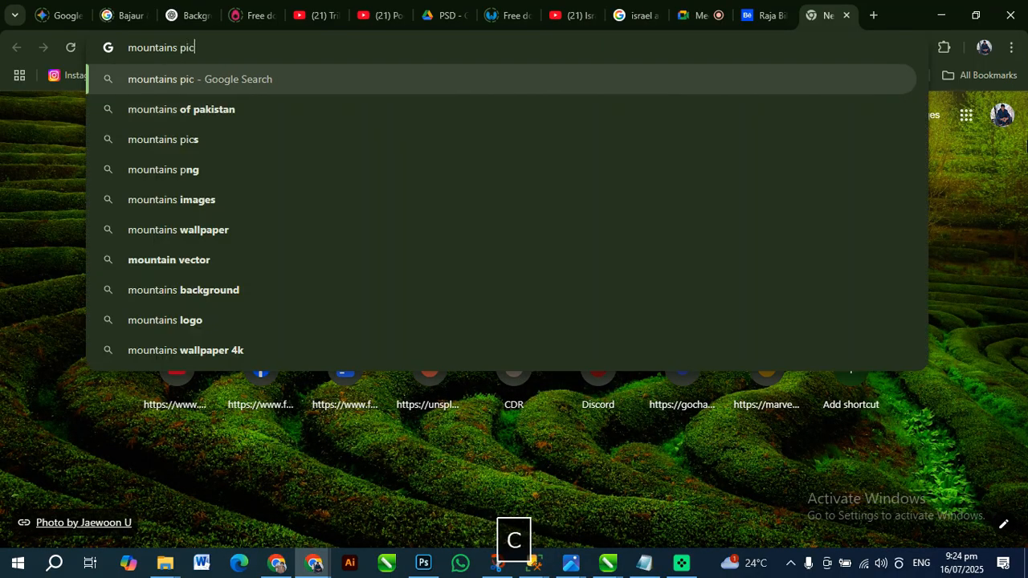
key(Return)
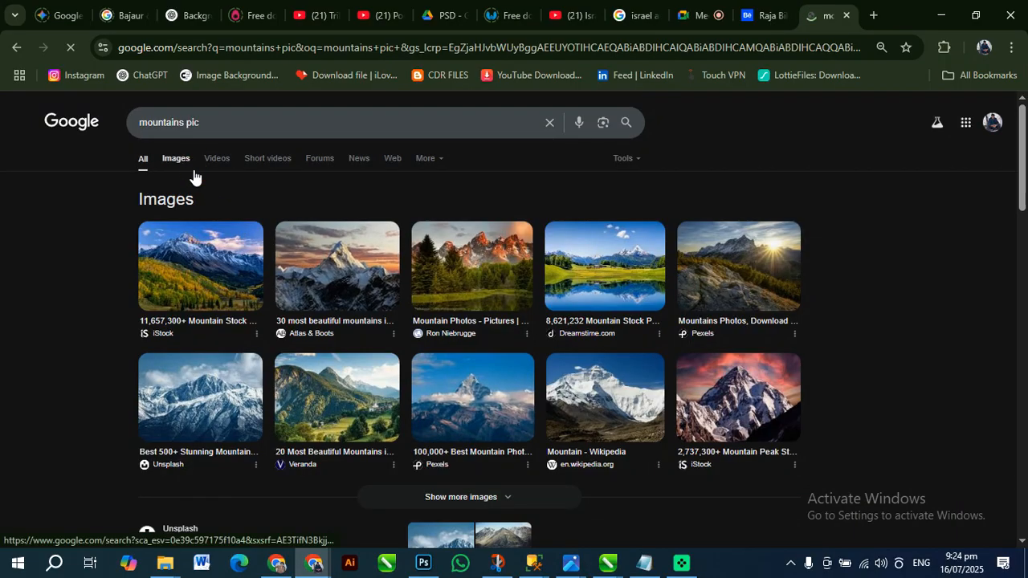
click(194, 171)
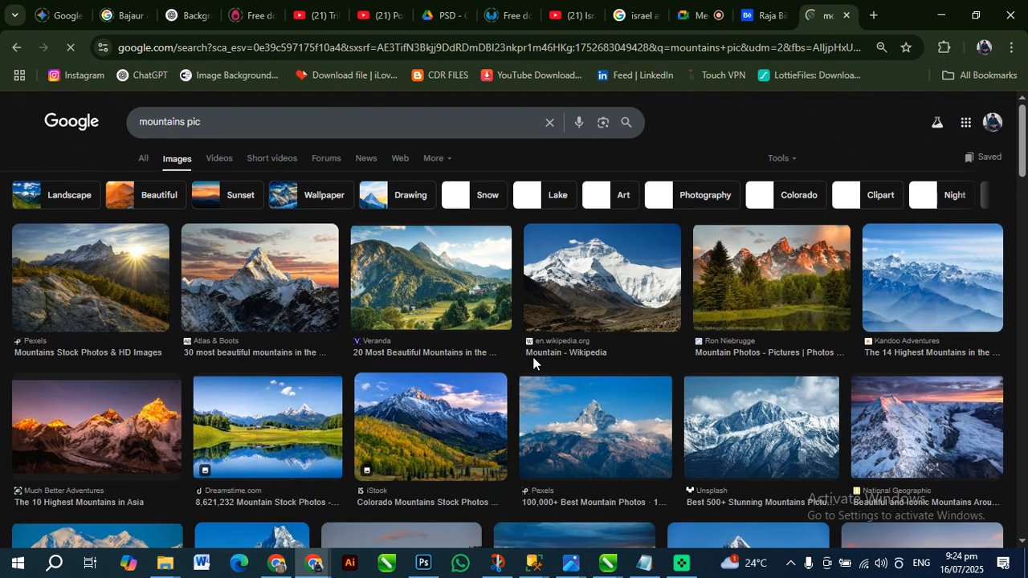
Open the Wikipedia Mountain result in Google Images and save the picture to the Desktop as a JPEG under its suggested name
click(576, 315)
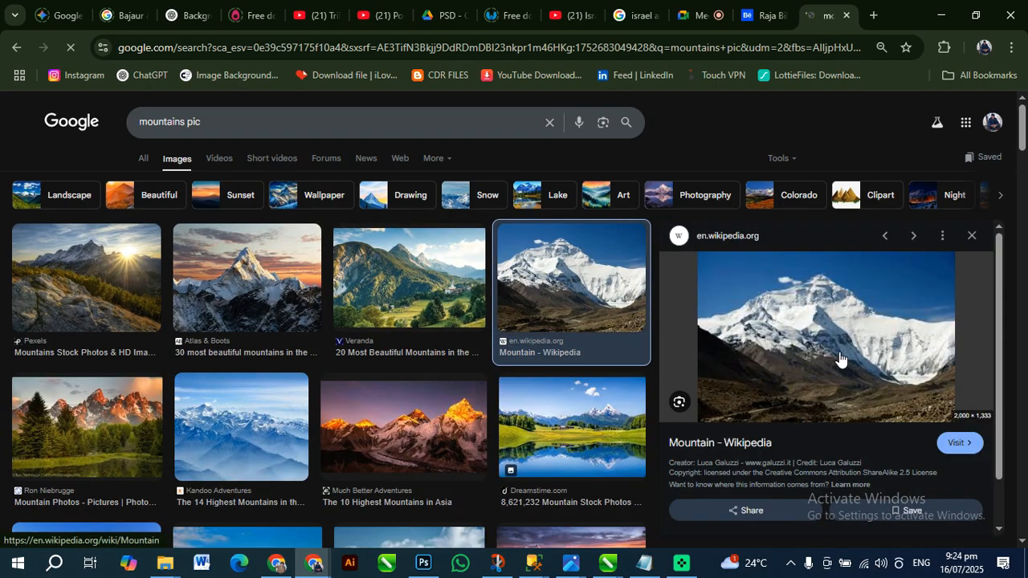
scroll(844, 403, down, 3)
scroll(844, 403, up, 3)
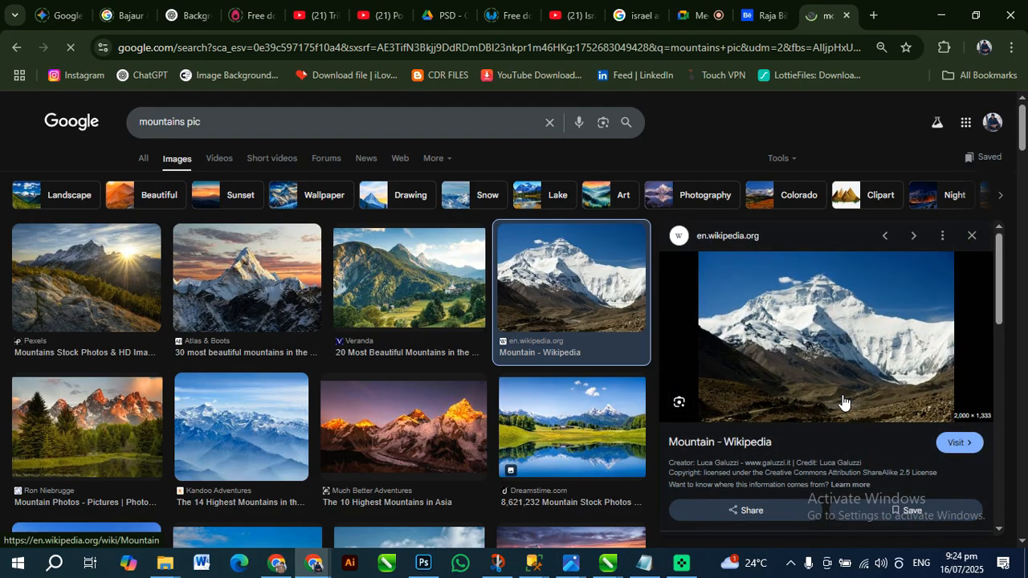
right_click(792, 327)
click(872, 426)
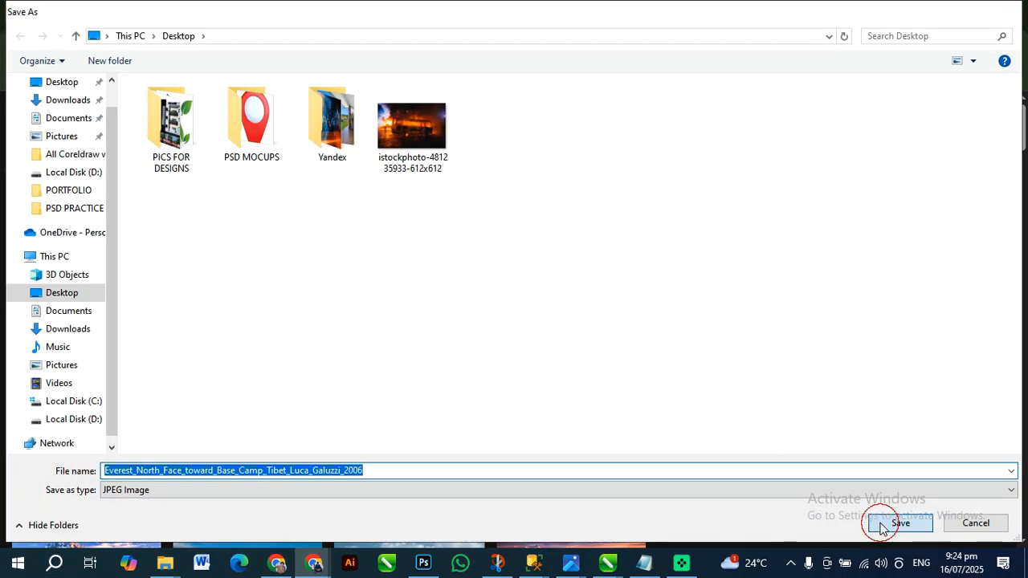
click(892, 523)
Open the downloaded Everest picture from the desktop in Photoshop and unlock its Background layer
key(super+d)
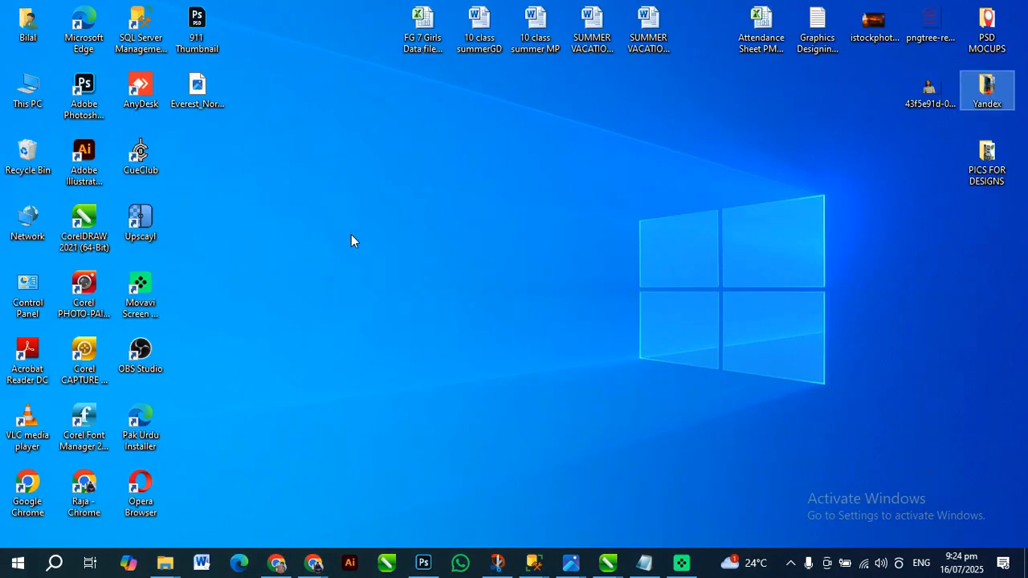
drag(198, 97, 730, 55)
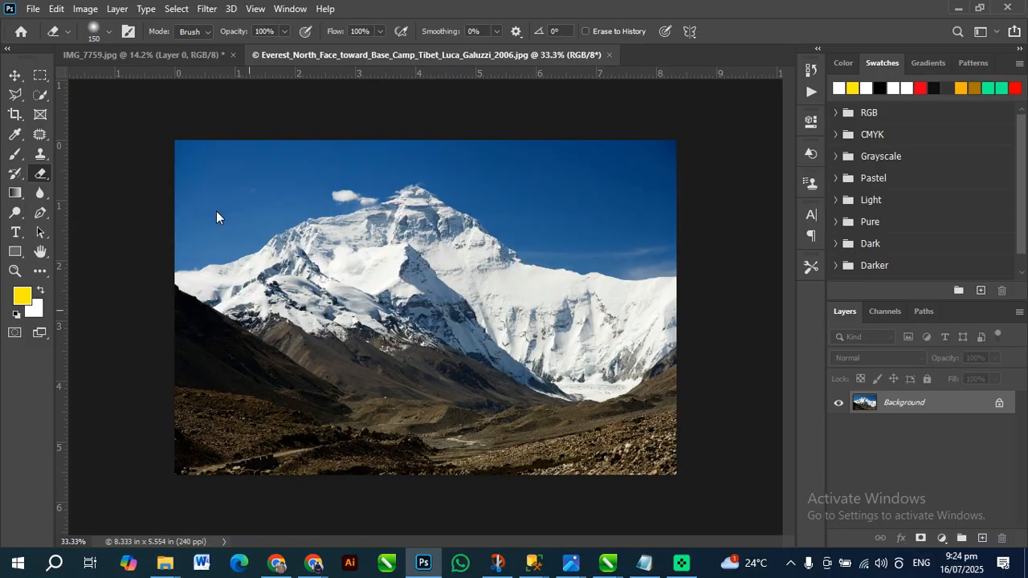
click(999, 405)
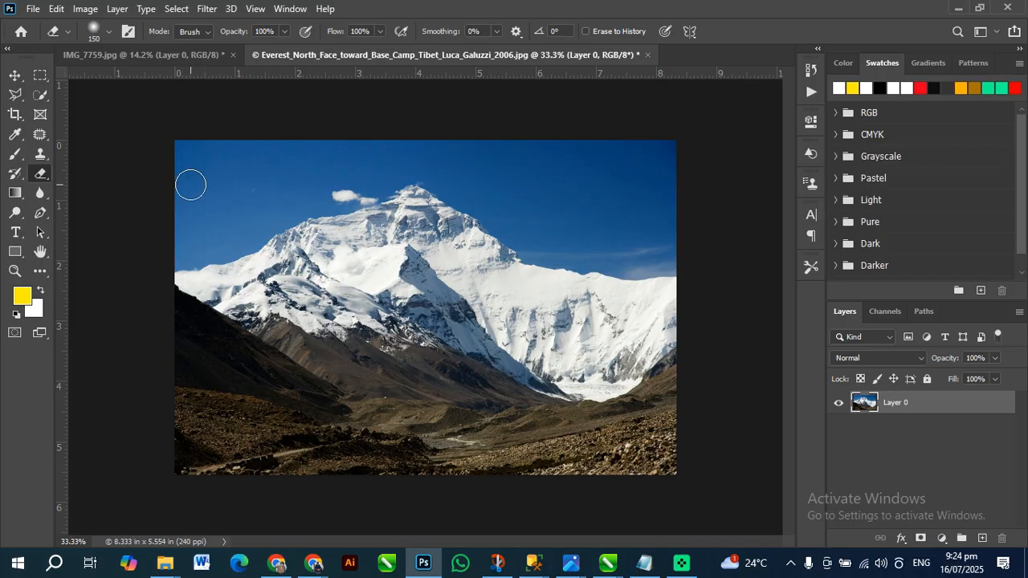
Enlarge the Eraser to 800 px, try soft erasing over the Everest photo's sky and foreground, and undo the strokes
key(bracketright)
key(bracketright)
key(bracketright)
key(bracketright)
key(bracketright)
key(bracketright)
key(bracketright)
key(bracketright)
key(bracketright)
key(bracketright)
key(bracketright)
key(bracketright)
key(bracketright)
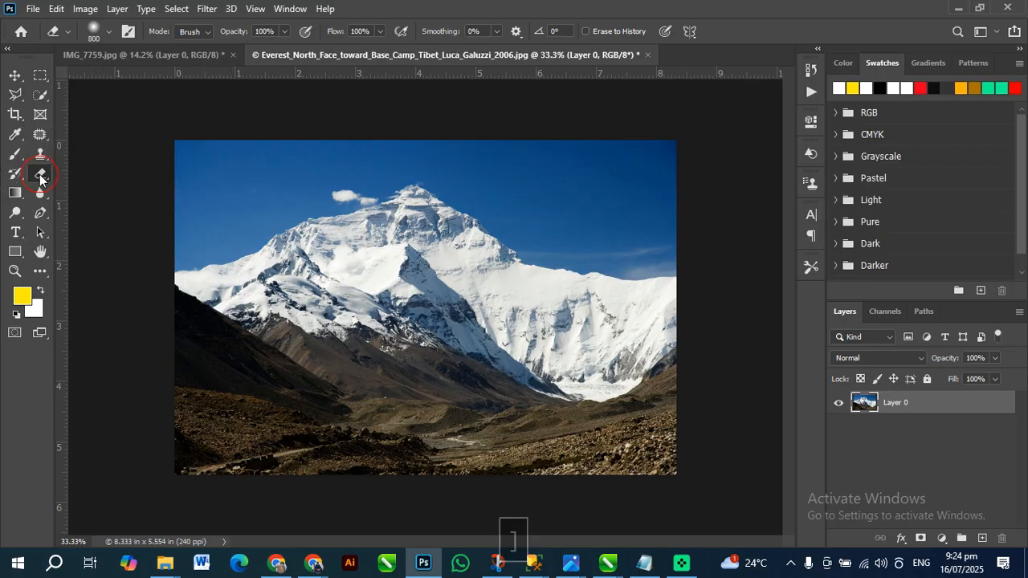
click(40, 174)
mouse_move(618, 171)
mouse_down()
mouse_move(141, 174)
mouse_move(446, 172)
mouse_move(646, 186)
mouse_move(563, 207)
mouse_move(212, 222)
mouse_move(221, 228)
mouse_move(222, 440)
mouse_move(316, 483)
mouse_move(731, 488)
mouse_move(656, 468)
mouse_up()
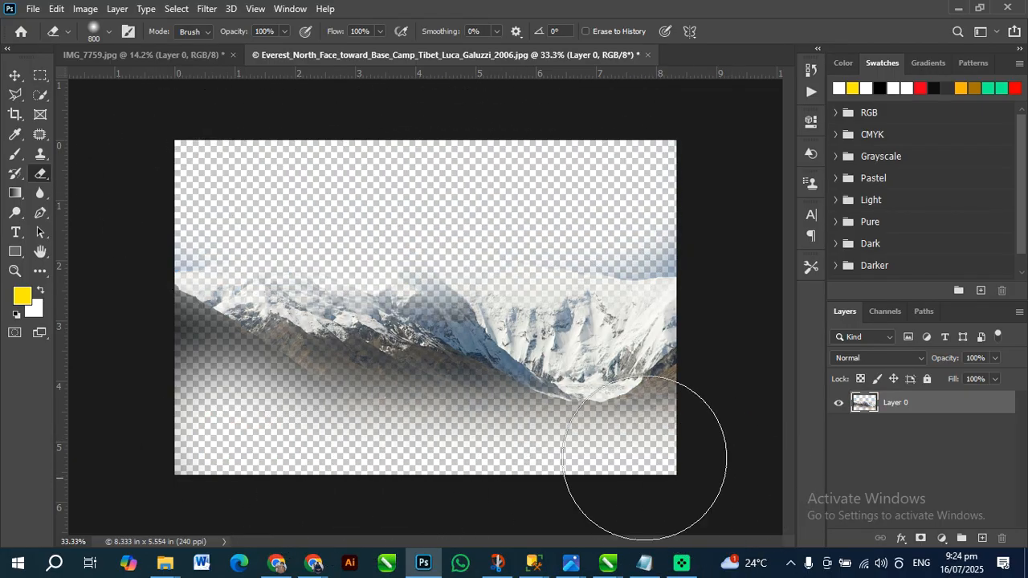
key(ctrl+z)
key(ctrl+z)
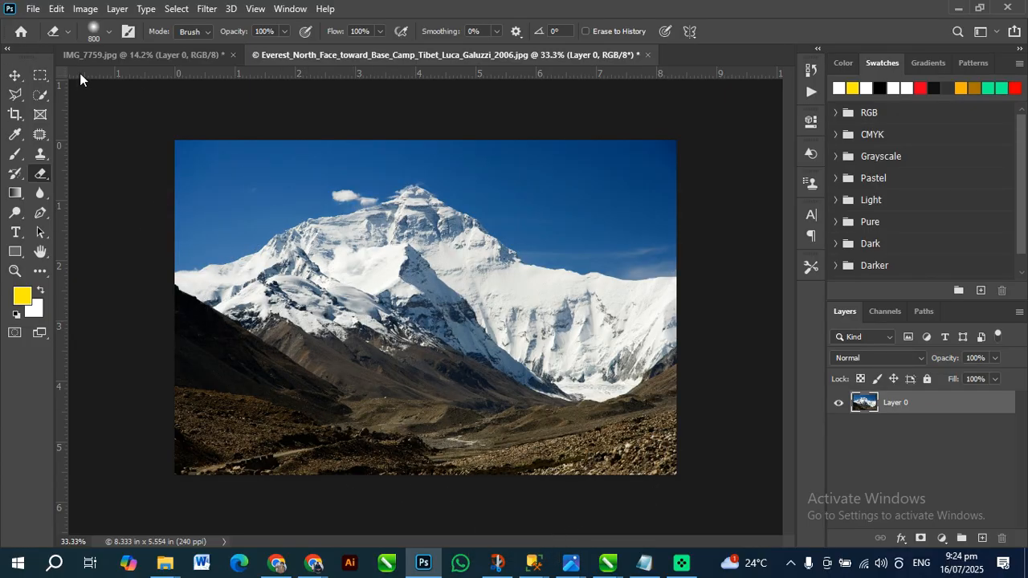
Browse the recent files on the home screen and open Project 095.psd
click(20, 31)
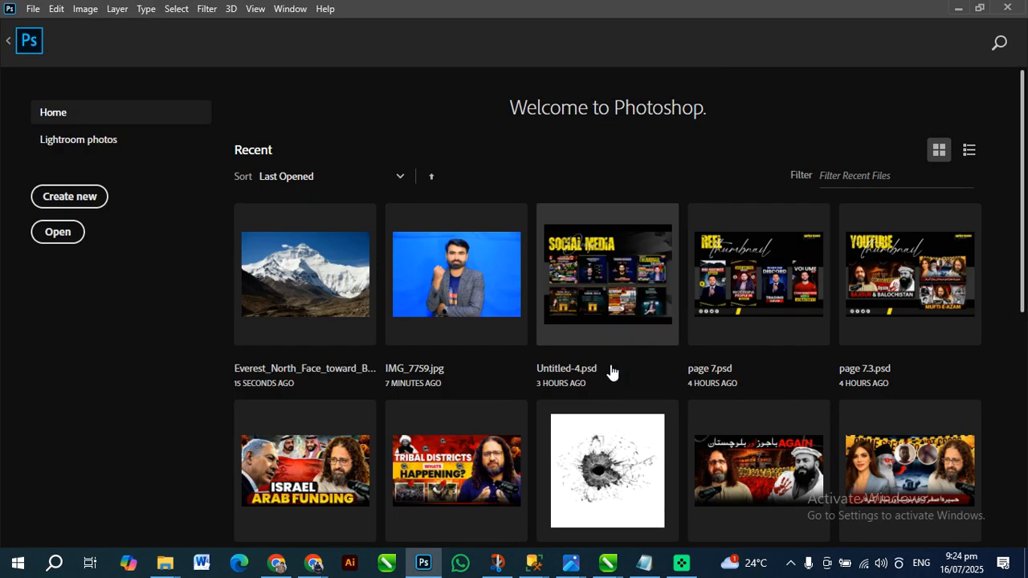
scroll(628, 369, down, 2)
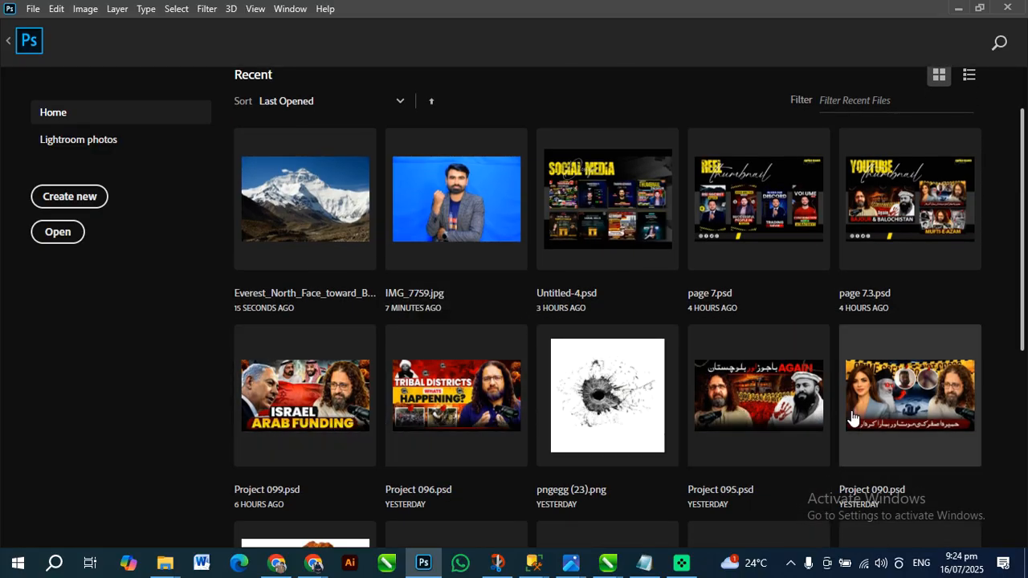
click(732, 423)
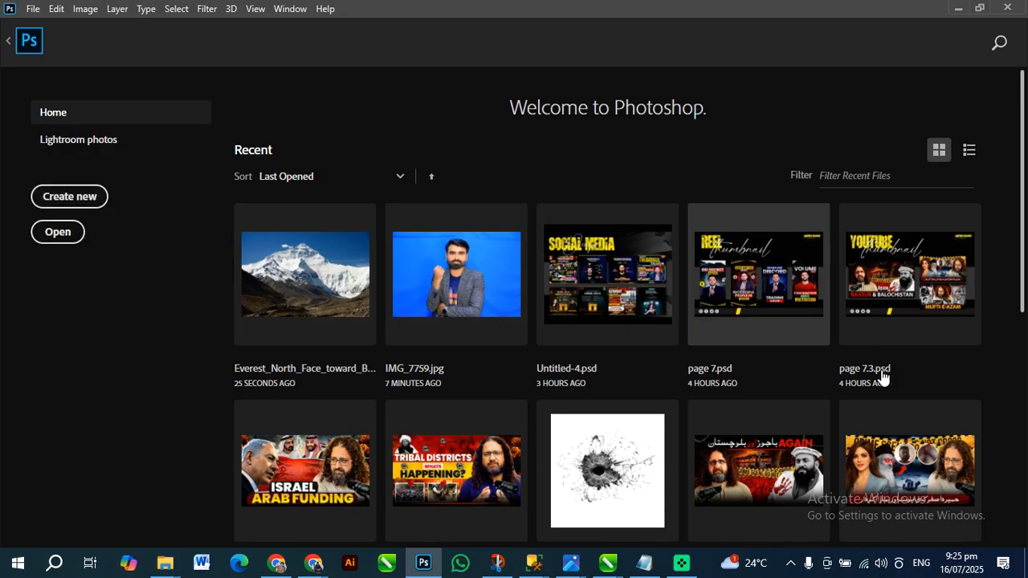
scroll(822, 393, down, 3)
click(758, 245)
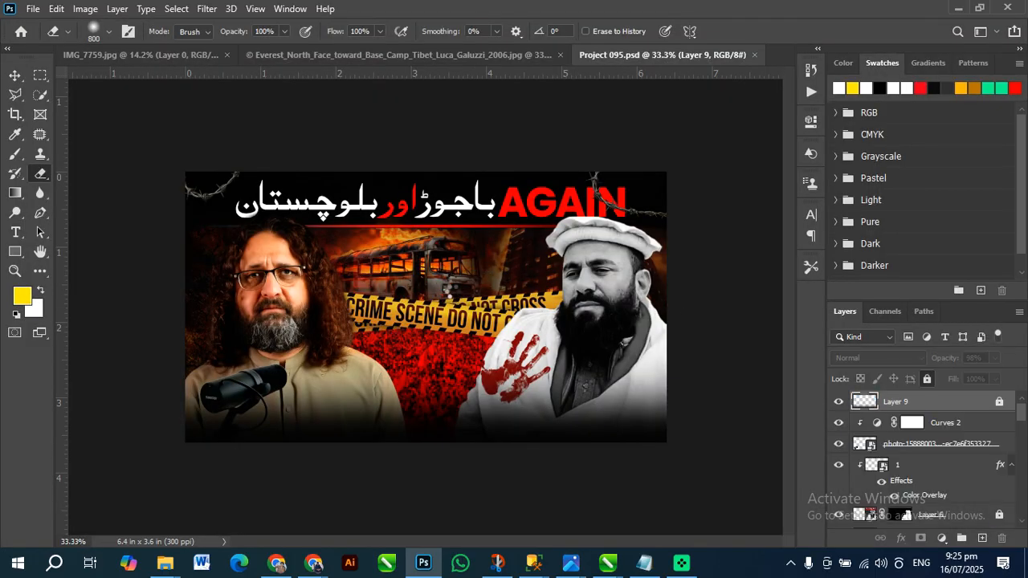
Try the Eraser on the locked Layer 9 of the thumbnail design, and hide that layer
click(438, 277)
click(474, 222)
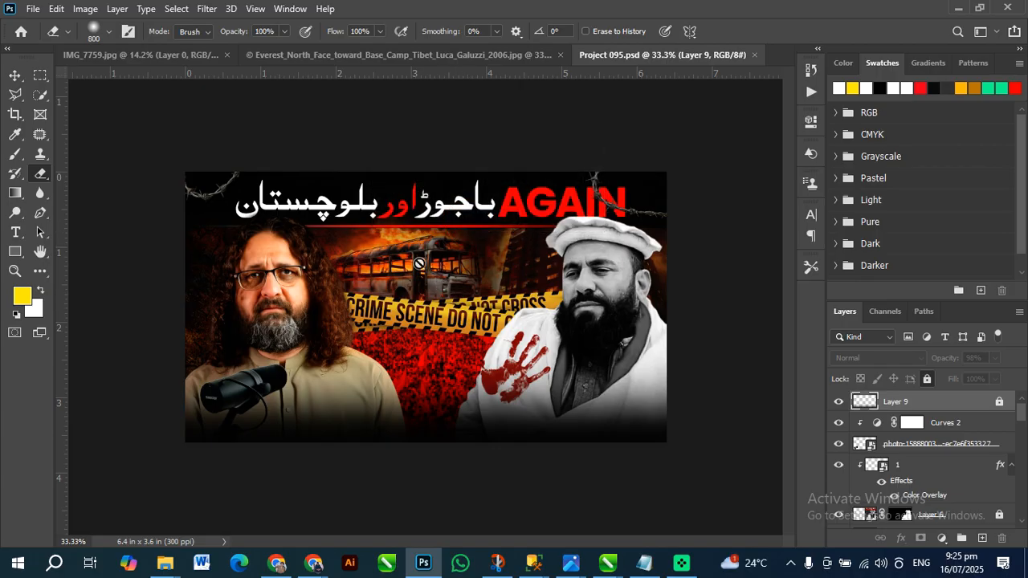
click(437, 267)
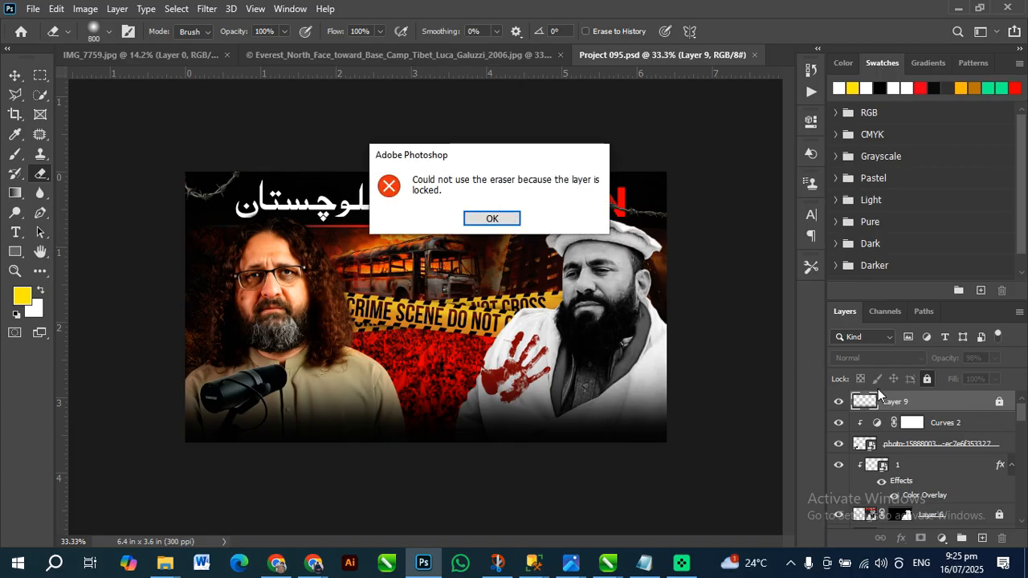
key(Escape)
click(840, 402)
click(697, 476)
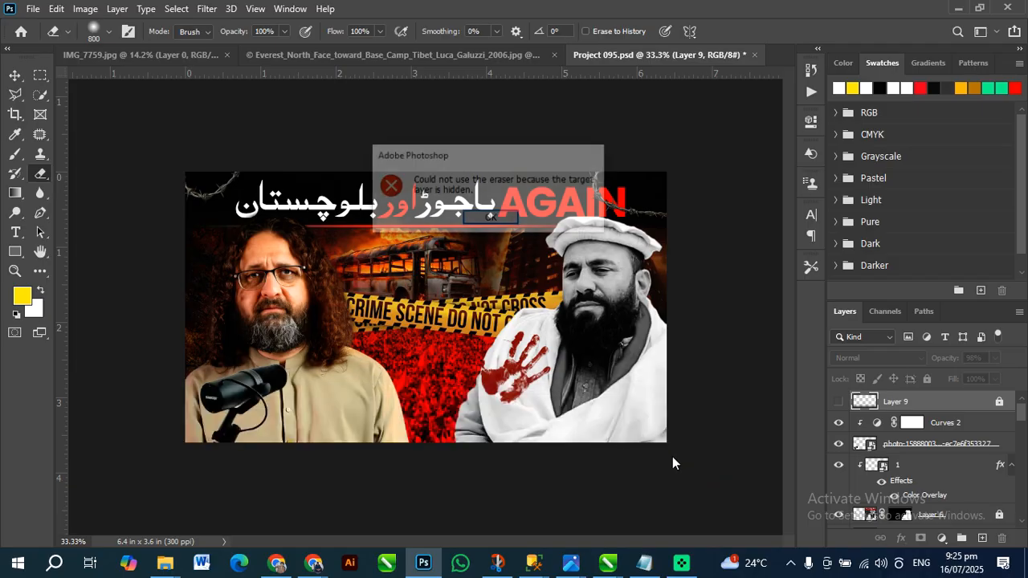
click(490, 218)
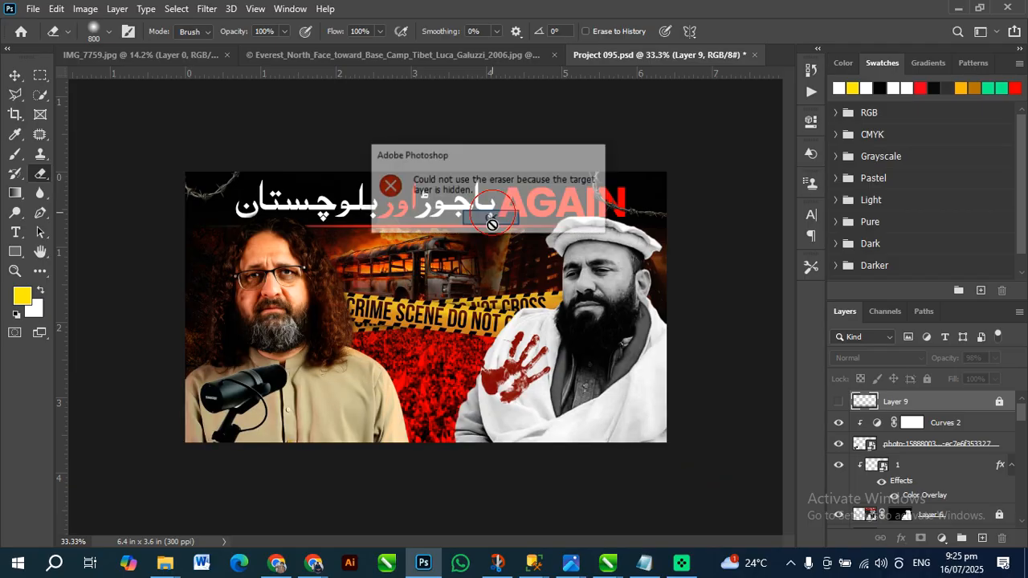
Pick the burning bus artwork with the Move tool and return to the Everest photo
click(16, 75)
drag(341, 277, 362, 270)
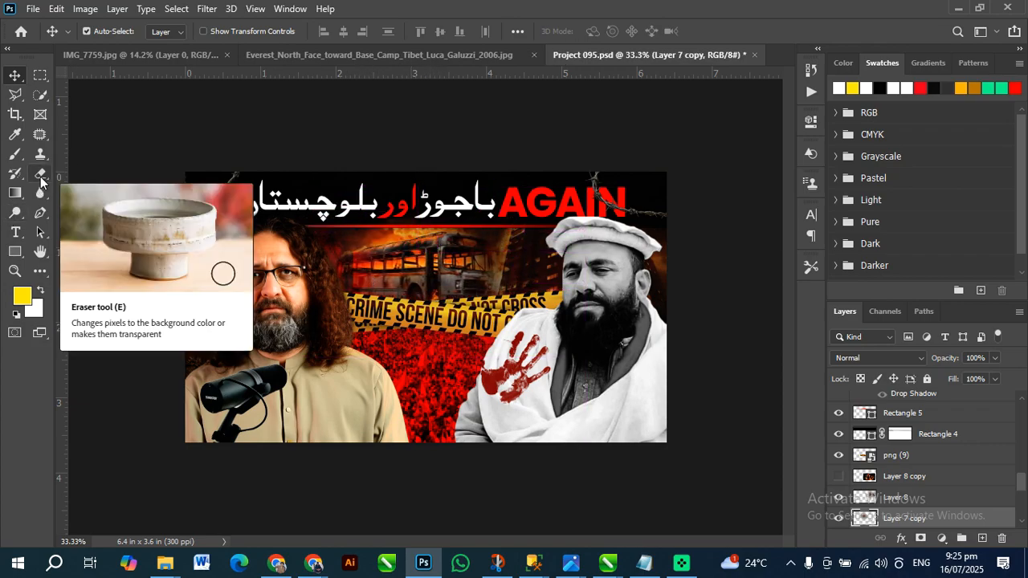
click(310, 55)
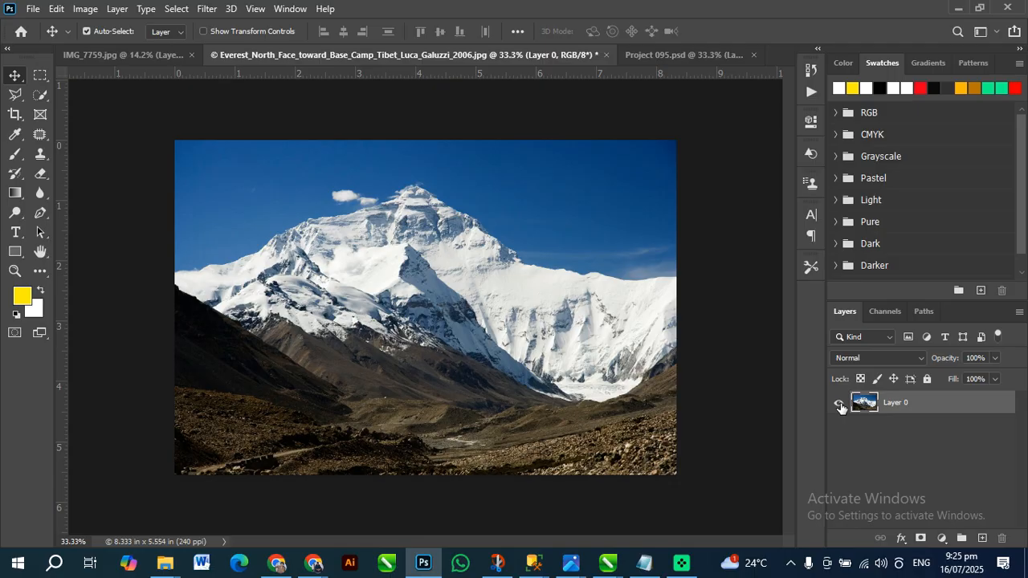
Duplicate Layer 0, hide the original, try erasing the sky on the copy, and undo everything including the duplicate
key(ctrl+j)
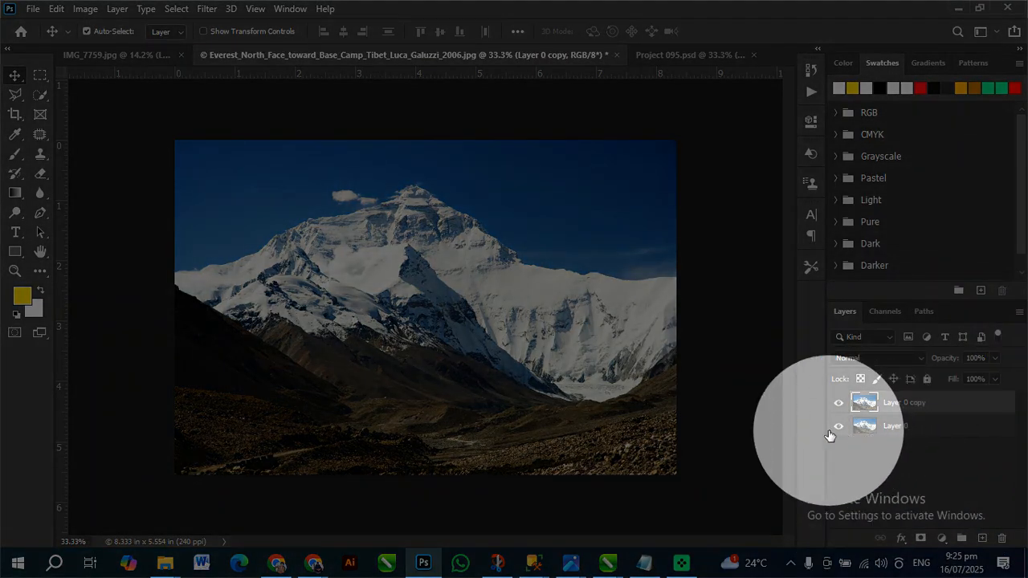
click(836, 432)
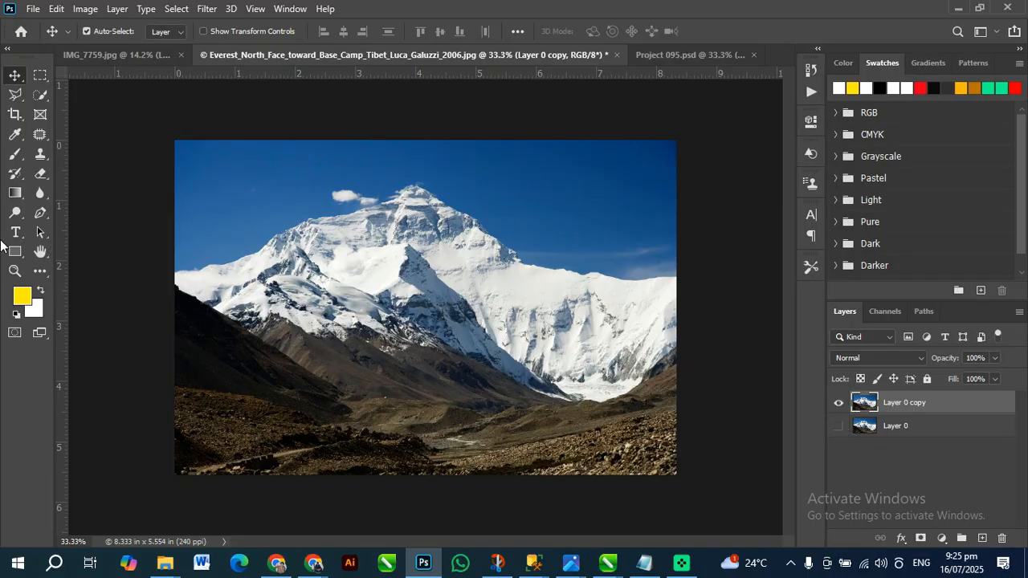
click(42, 173)
mouse_move(346, 160)
mouse_down()
mouse_move(231, 170)
mouse_move(478, 178)
mouse_move(684, 212)
mouse_move(648, 262)
mouse_move(666, 294)
mouse_up()
mouse_move(379, 161)
mouse_down()
mouse_move(137, 230)
mouse_move(184, 218)
mouse_up()
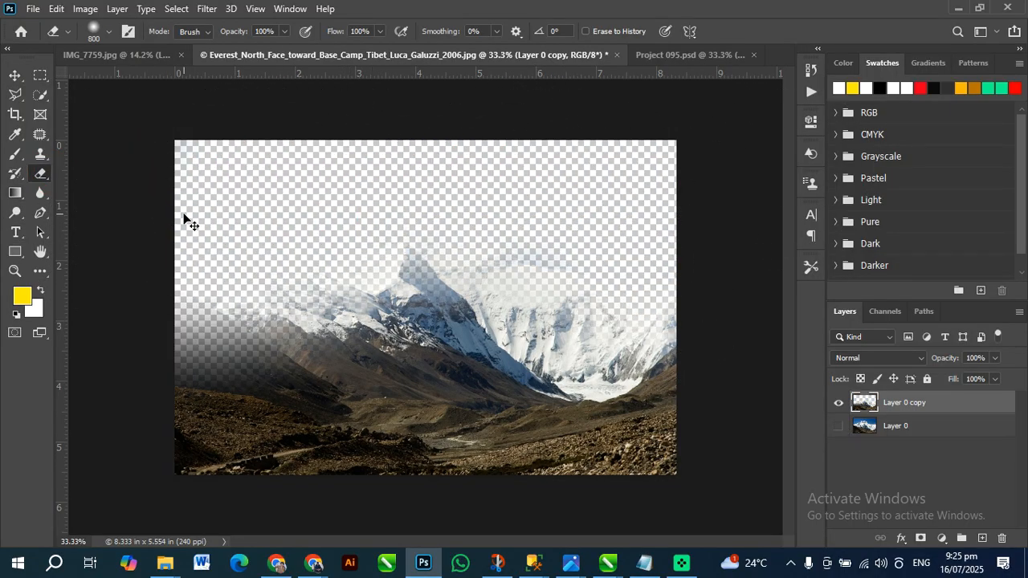
key(ctrl+z)
key(ctrl+z)
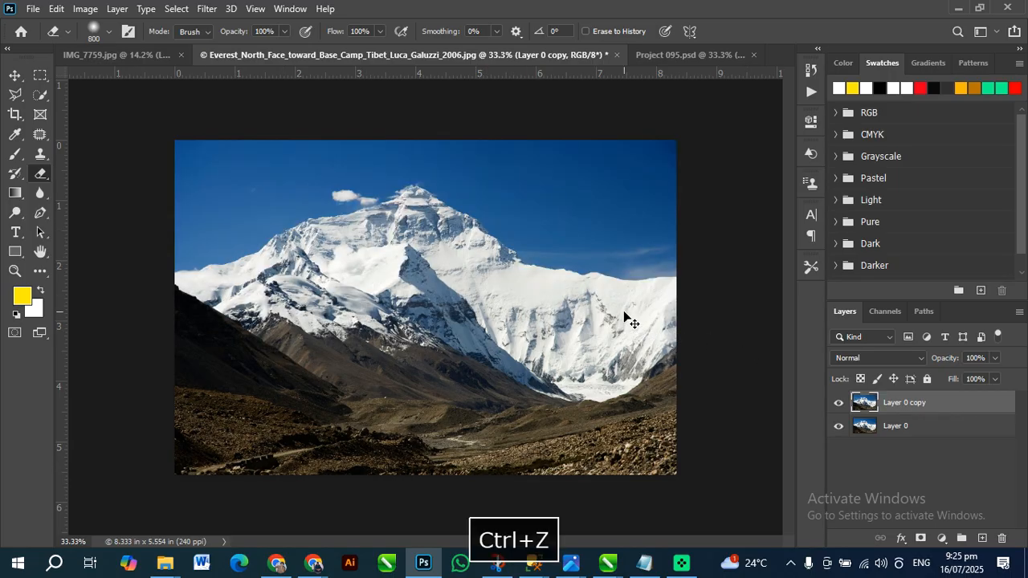
click(14, 76)
key(ctrl+z)
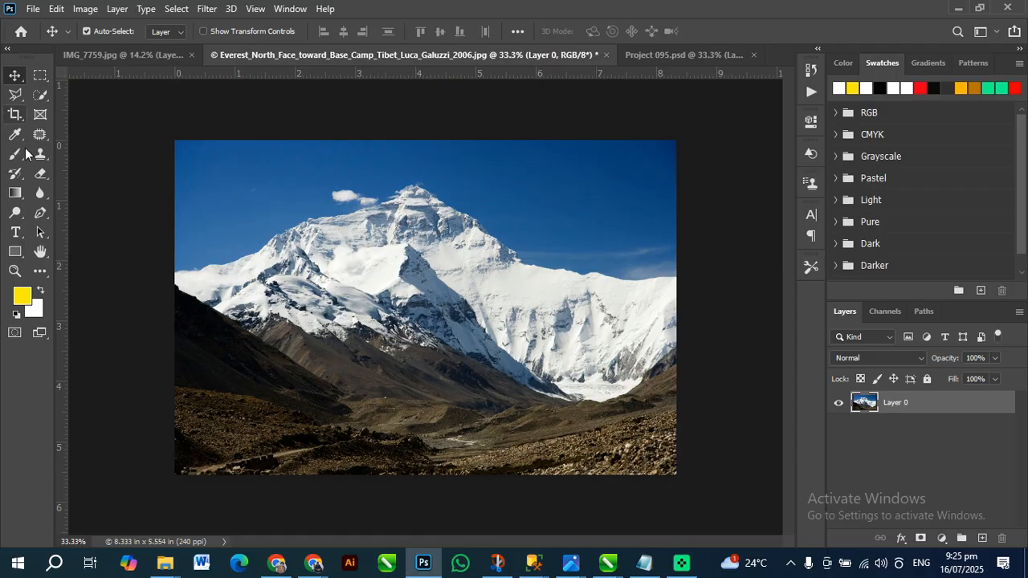
Try soft Eraser strokes along the Everest photo's bottom edge and across its sky, undoing each stroke
click(36, 191)
click(38, 178)
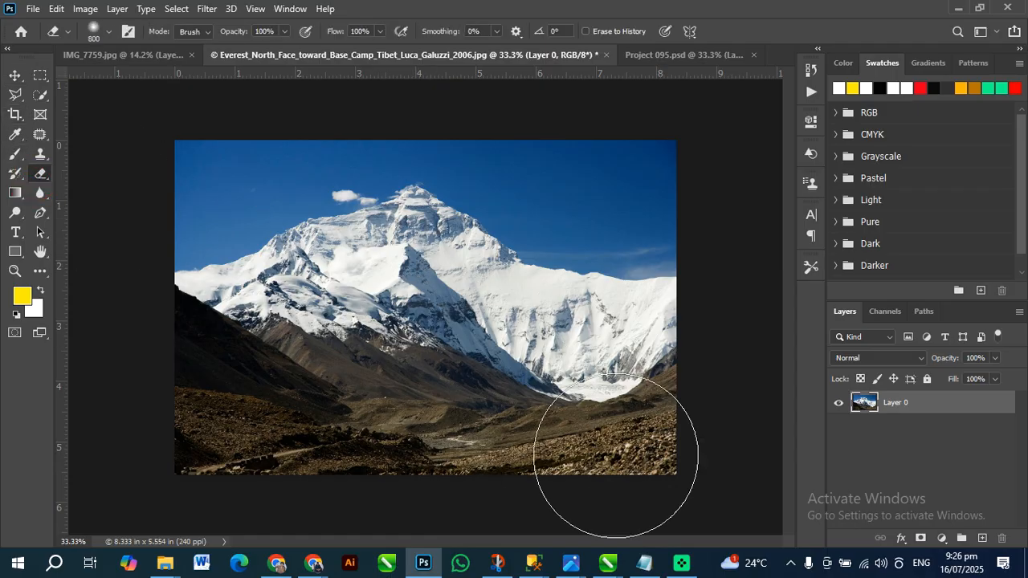
drag(692, 482, 172, 493)
key(ctrl+z)
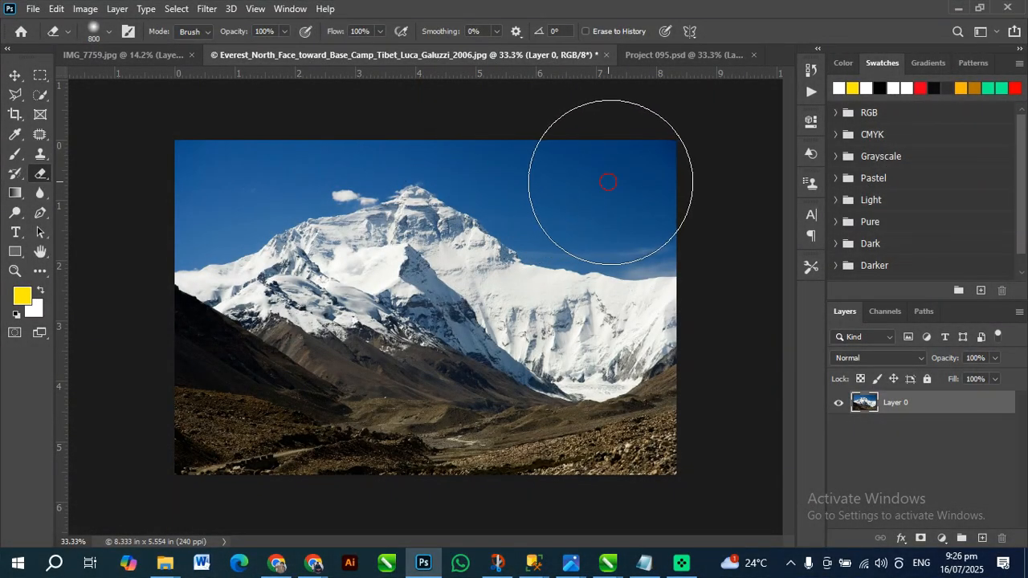
mouse_move(608, 182)
mouse_down()
mouse_move(509, 115)
mouse_move(218, 161)
mouse_move(203, 225)
mouse_up()
key(ctrl+z)
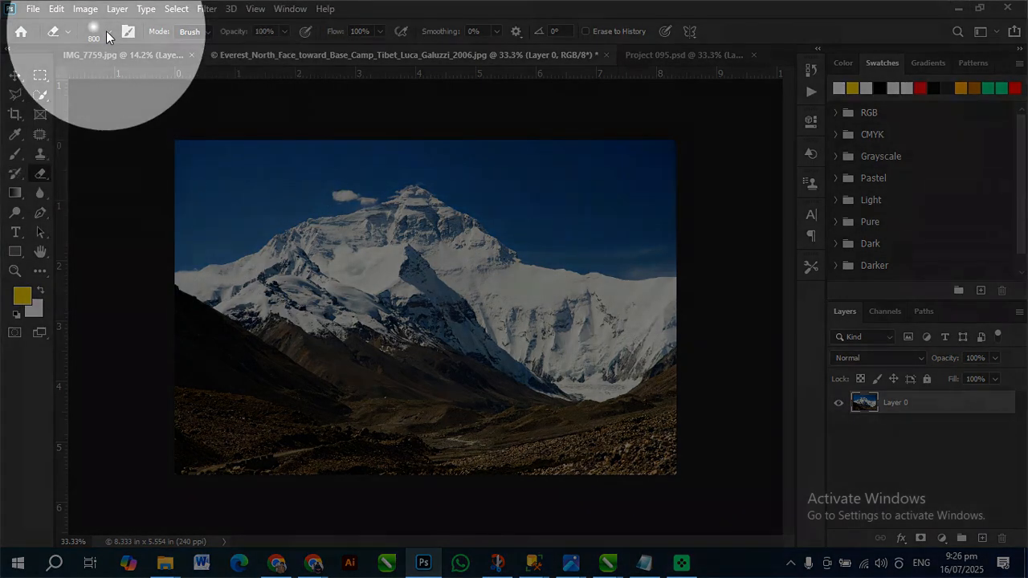
Set the Eraser size to 84 px and compare a hard and a soft brush stroke in the sky, undoing both
click(108, 32)
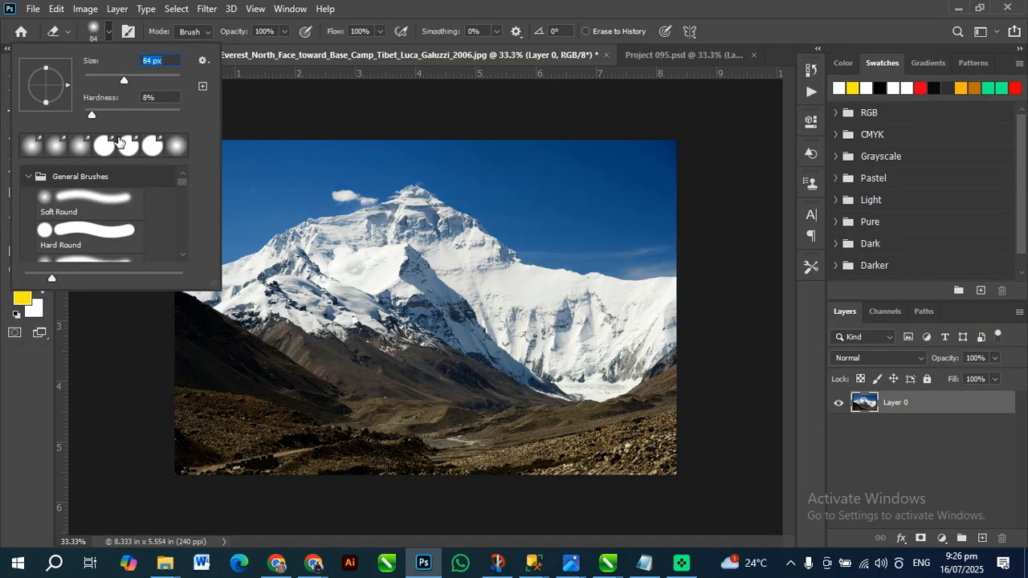
drag(413, 162, 567, 165)
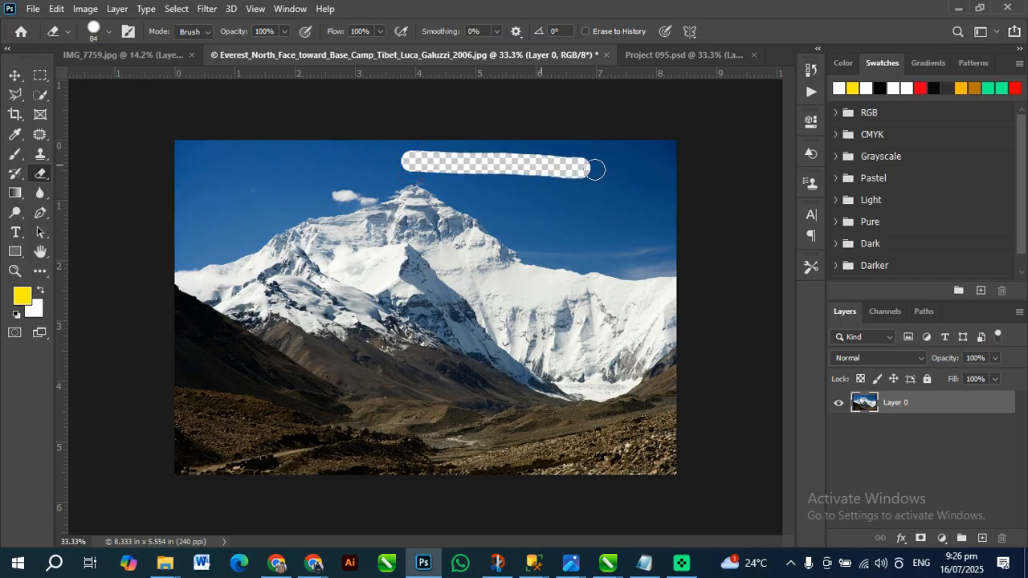
key(ctrl+z)
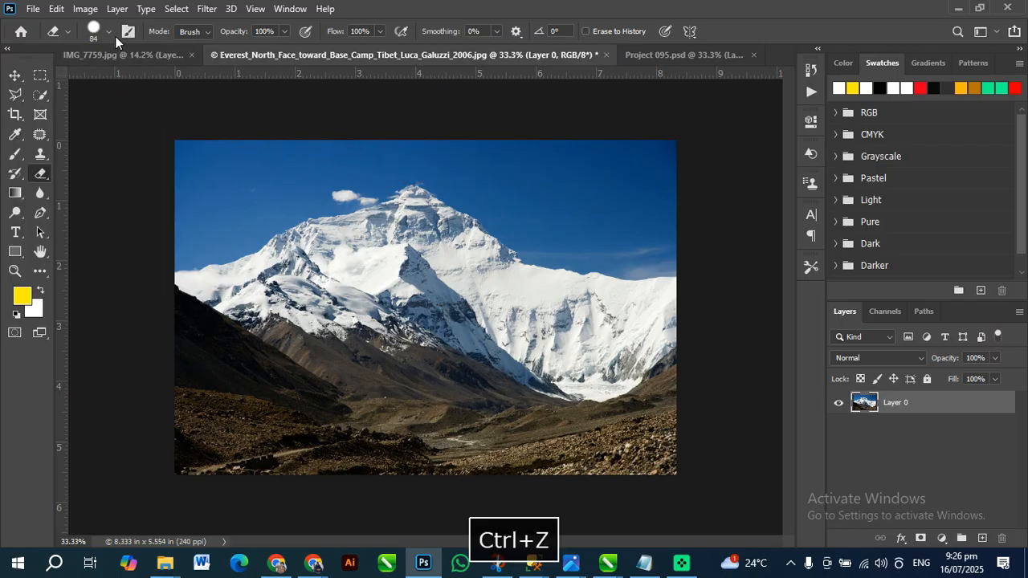
click(110, 33)
mouse_move(486, 180)
mouse_down()
mouse_move(605, 185)
mouse_move(636, 222)
mouse_move(541, 193)
mouse_move(462, 183)
mouse_up()
key(ctrl+z)
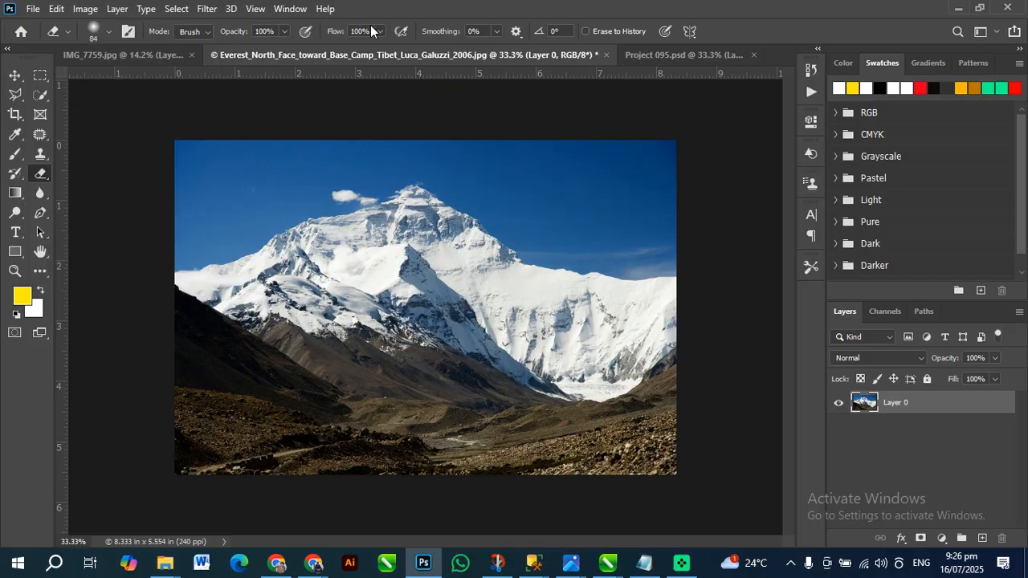
Test Eraser strokes across the sky with Flow at 46% and at 4%, undoing each one
drag(615, 169, 238, 168)
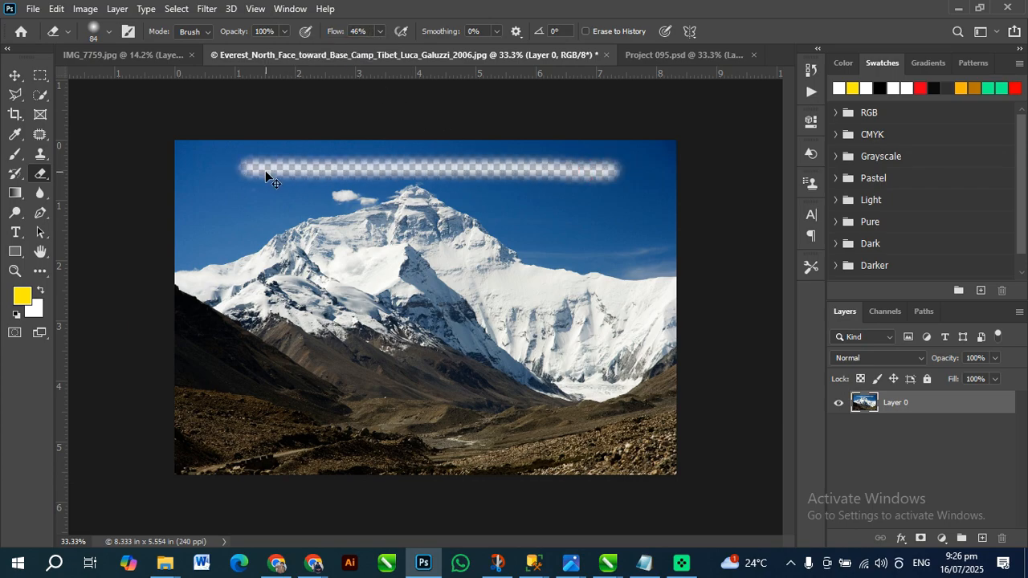
key(ctrl+z)
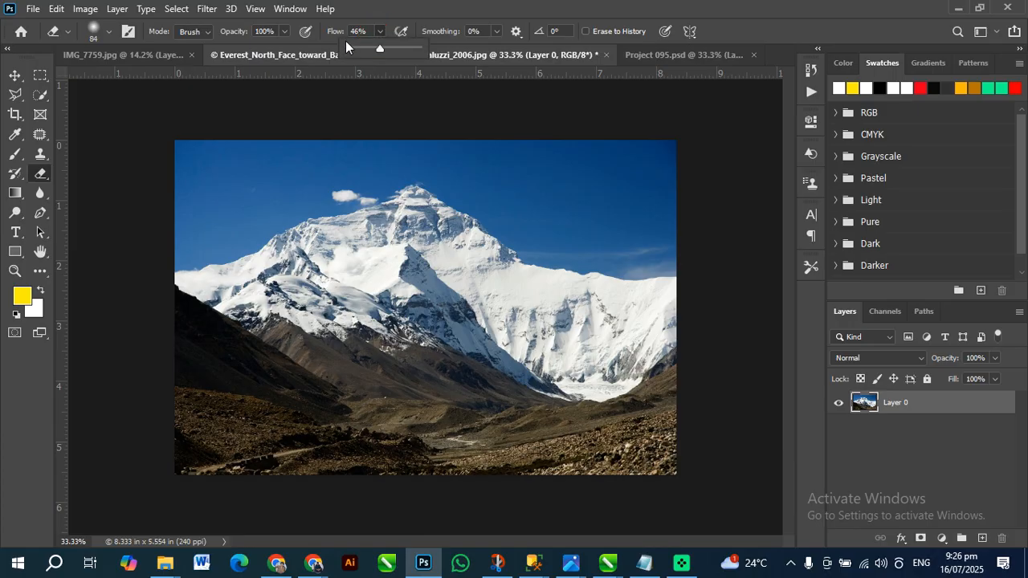
drag(641, 192, 194, 181)
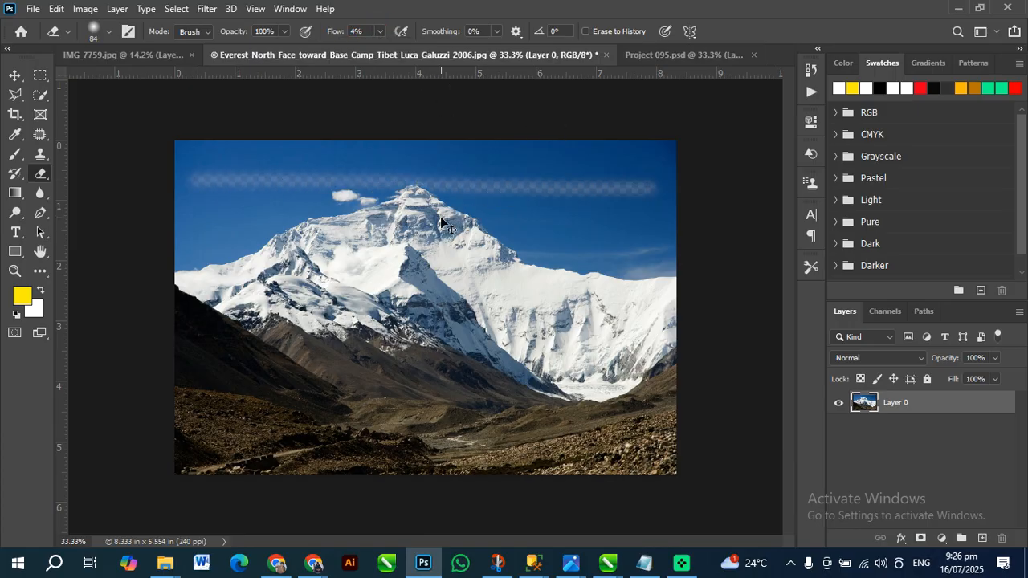
key(ctrl+z)
Set the Eraser's Flow to 100%, test a stroke across the sky, and undo it
key(ctrl+z)
key(ctrl+shift+z)
click(379, 31)
drag(398, 53, 469, 60)
drag(596, 159, 243, 160)
key(ctrl+z)
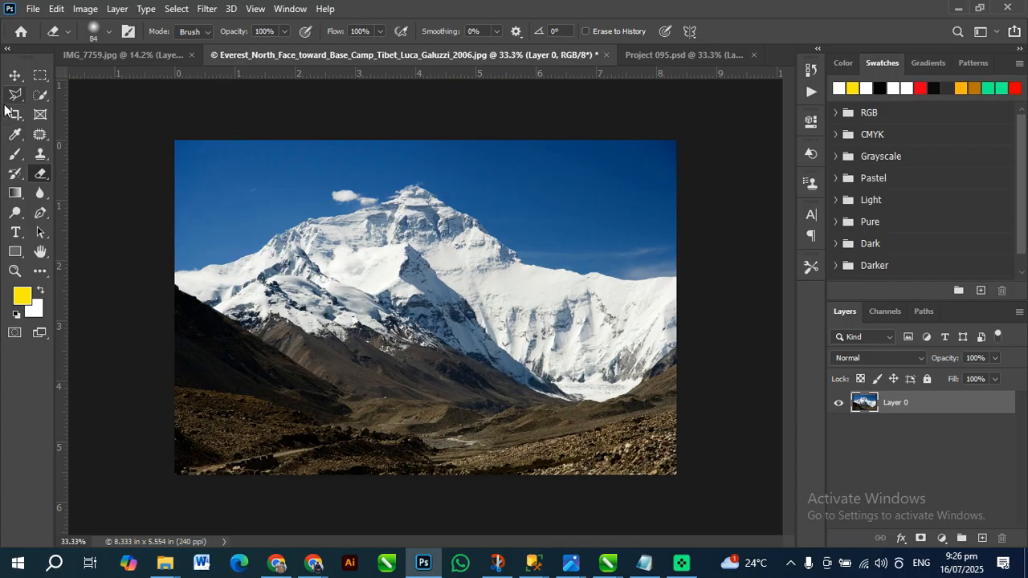
Choose the Background Eraser and reduce its brush size to 800 px
right_click(35, 174)
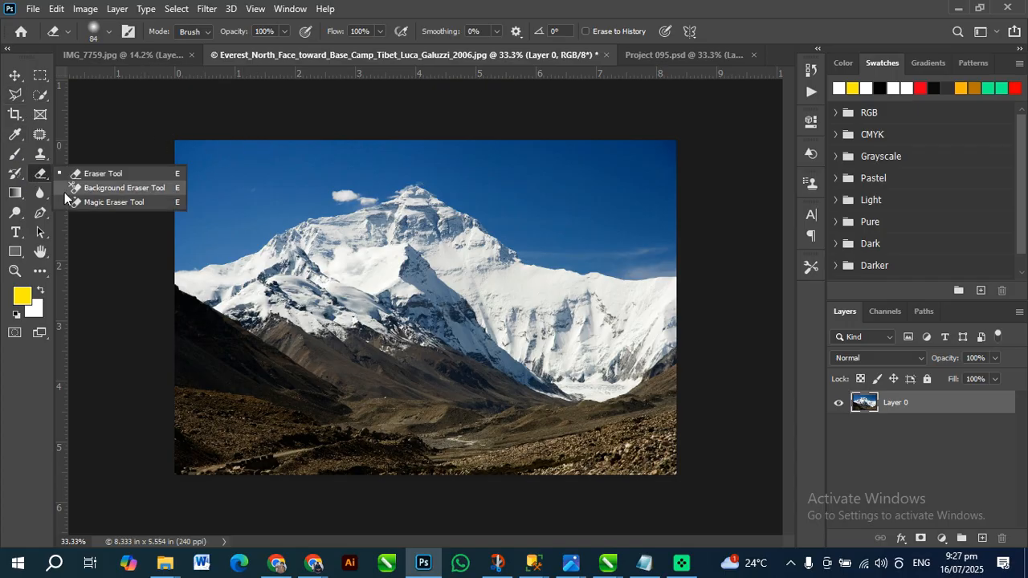
click(72, 193)
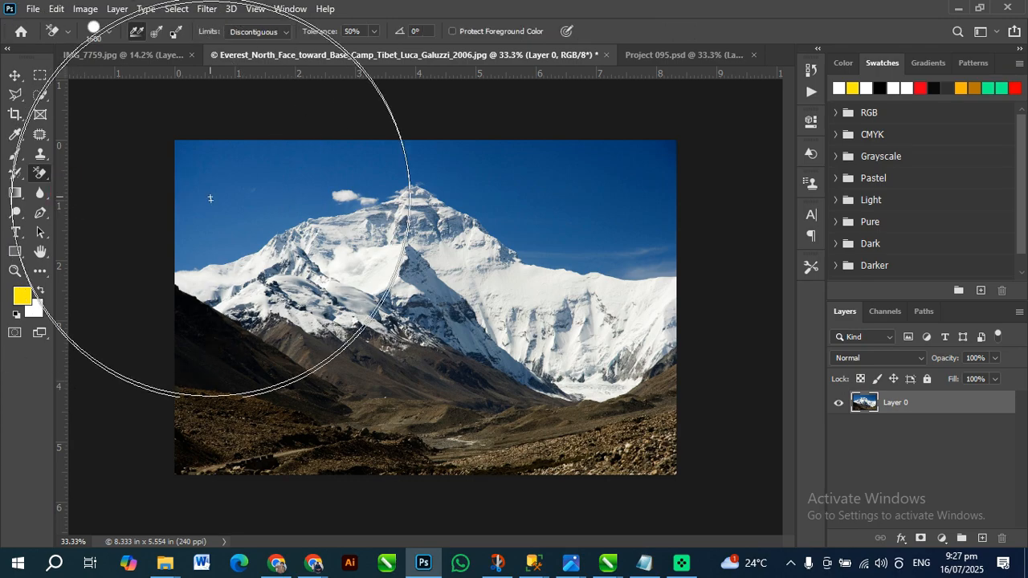
key(bracketleft)
key(bracketleft)
key(bracketleft)
key(bracketleft)
key(bracketleft)
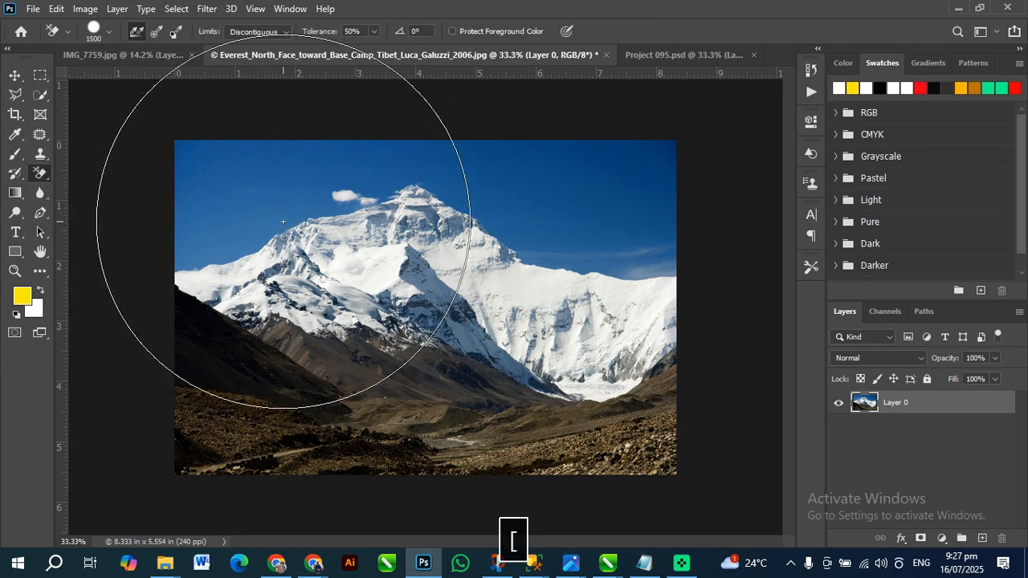
key(bracketleft)
key(bracketleft)
key(bracketleft)
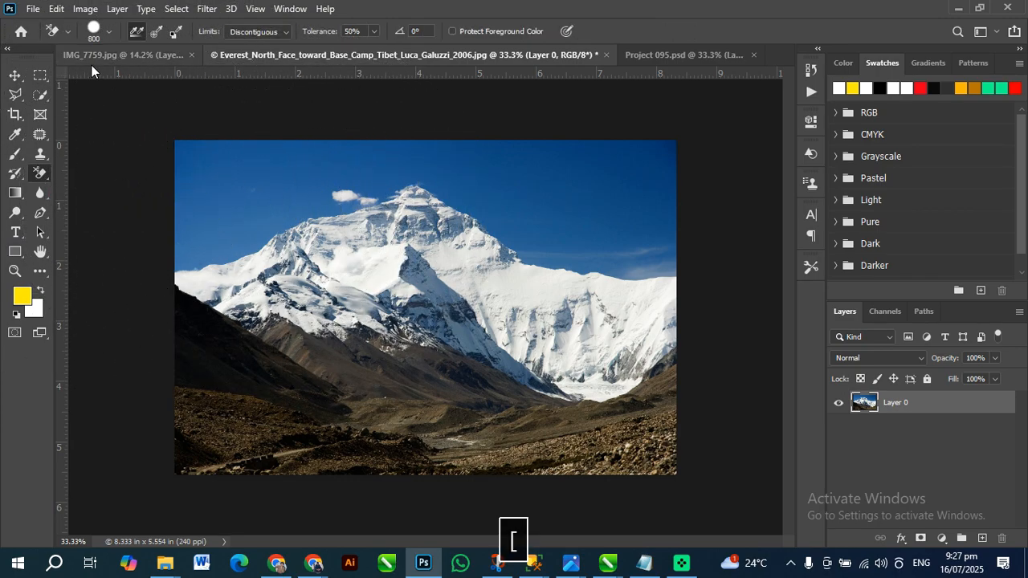
Switch to the IMG_7759.jpg portrait and enlarge the Background Eraser brush to 3300 px
click(108, 57)
key(bracketright)
key(bracketright)
key(bracketright)
key(bracketright)
key(bracketright)
key(bracketright)
key(bracketright)
key(bracketright)
key(bracketright)
key(bracketright)
key(bracketright)
key(bracketright)
key(bracketright)
key(bracketright)
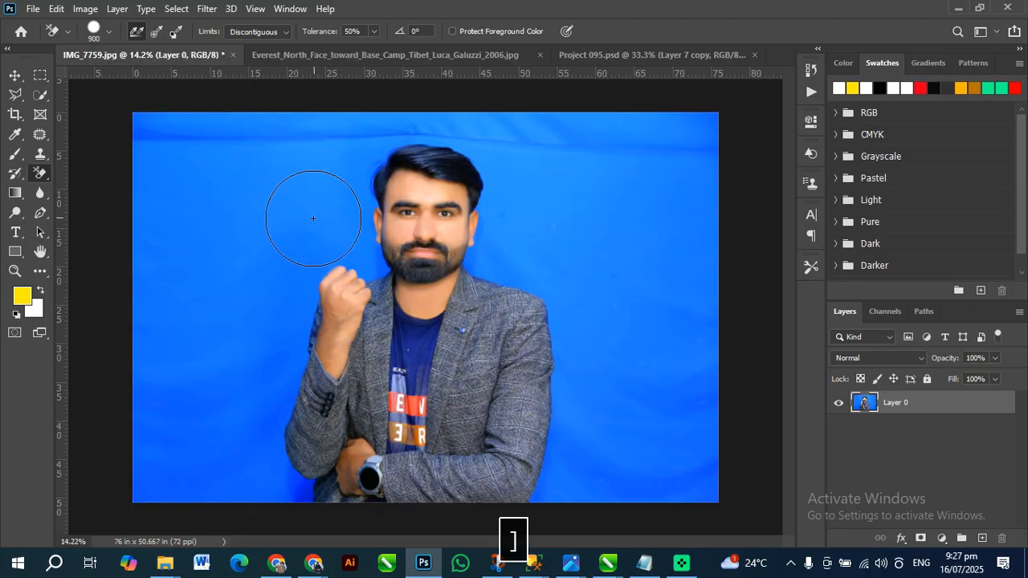
key(bracketright)
key(bracketright)
key(bracketright)
key(bracketright)
key(bracketright)
key(bracketright)
key(bracketright)
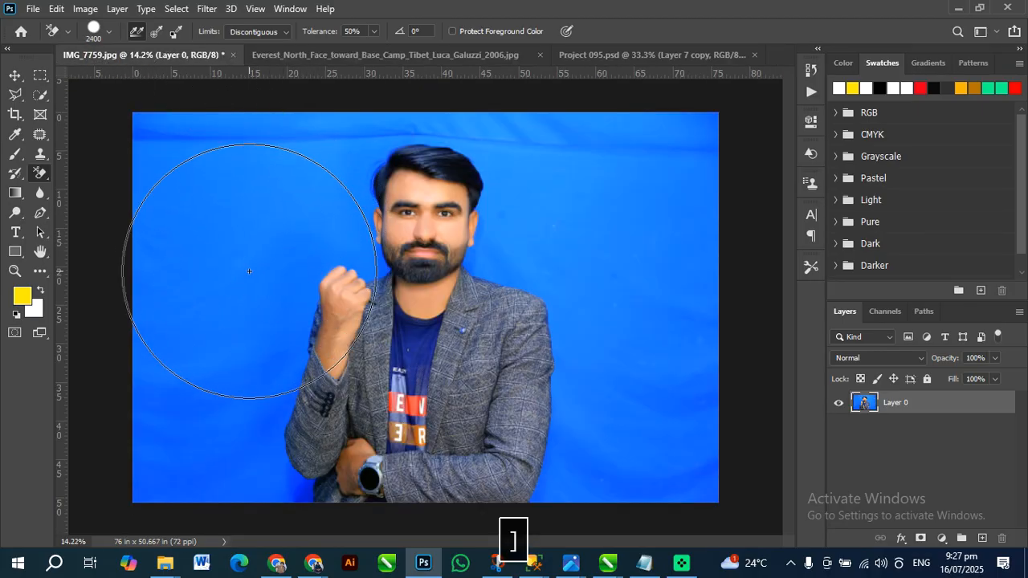
key(bracketright)
key(bracketright)
key(bracketright)
key(bracketright)
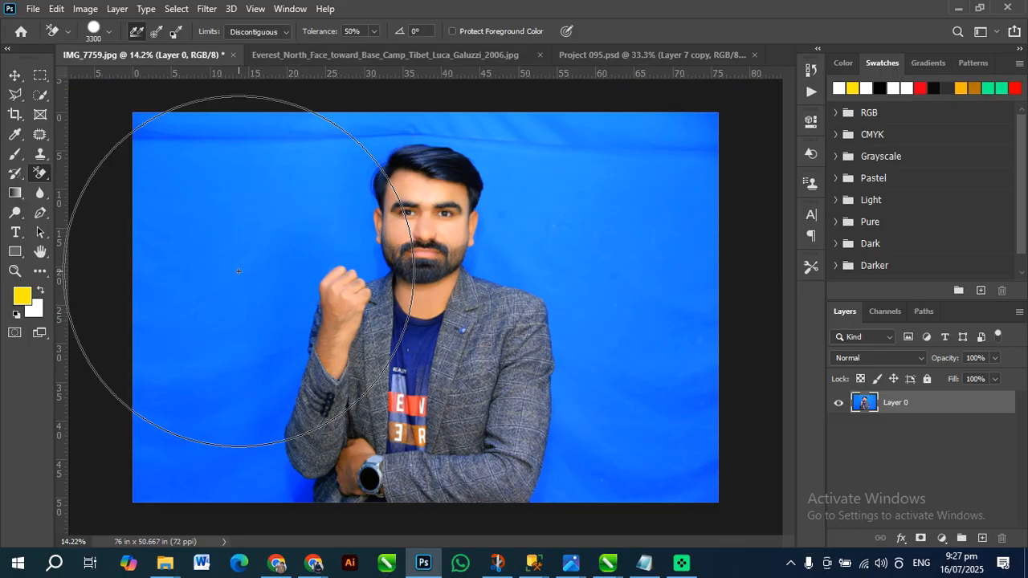
Erase the blue backdrop on all sides of the man using Continuous sampling at 50% tolerance
click(264, 282)
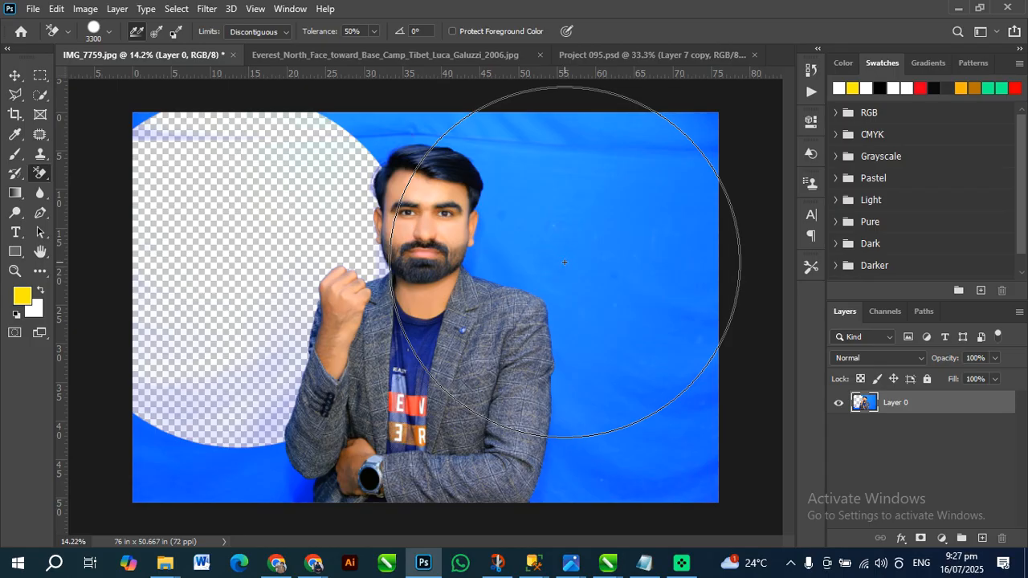
click(587, 277)
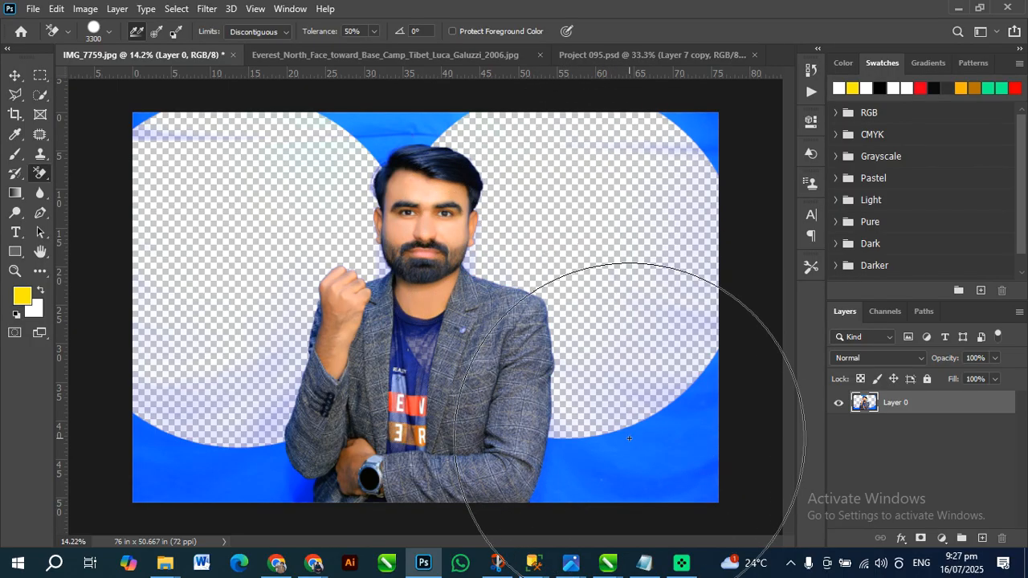
click(562, 450)
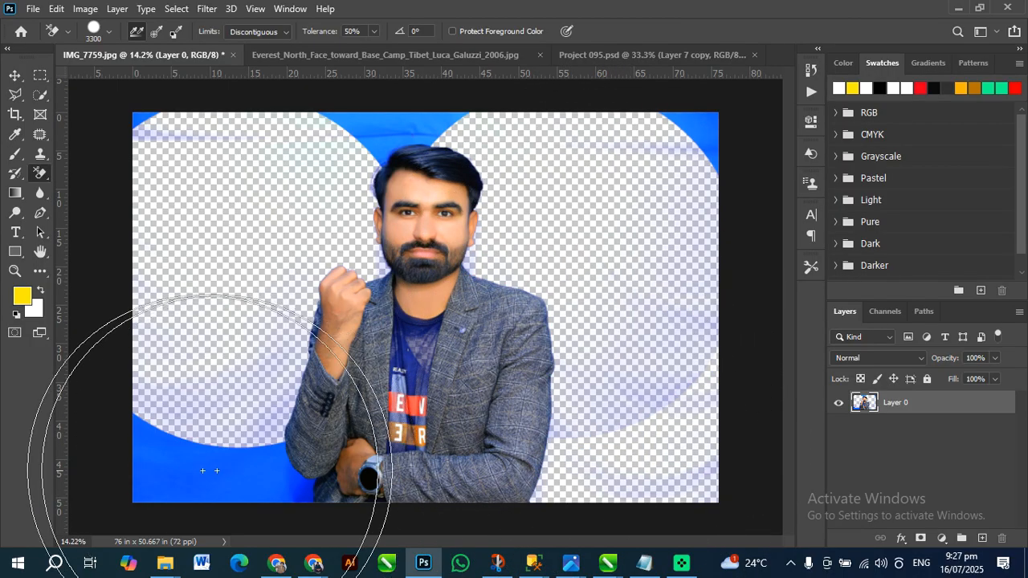
click(197, 471)
click(352, 192)
click(707, 139)
click(177, 175)
Reduce the brush to 1700 px and undo all the backdrop erasing on the portrait
key(bracketleft)
key(bracketleft)
key(bracketleft)
key(bracketleft)
key(bracketleft)
key(bracketleft)
key(bracketleft)
key(bracketleft)
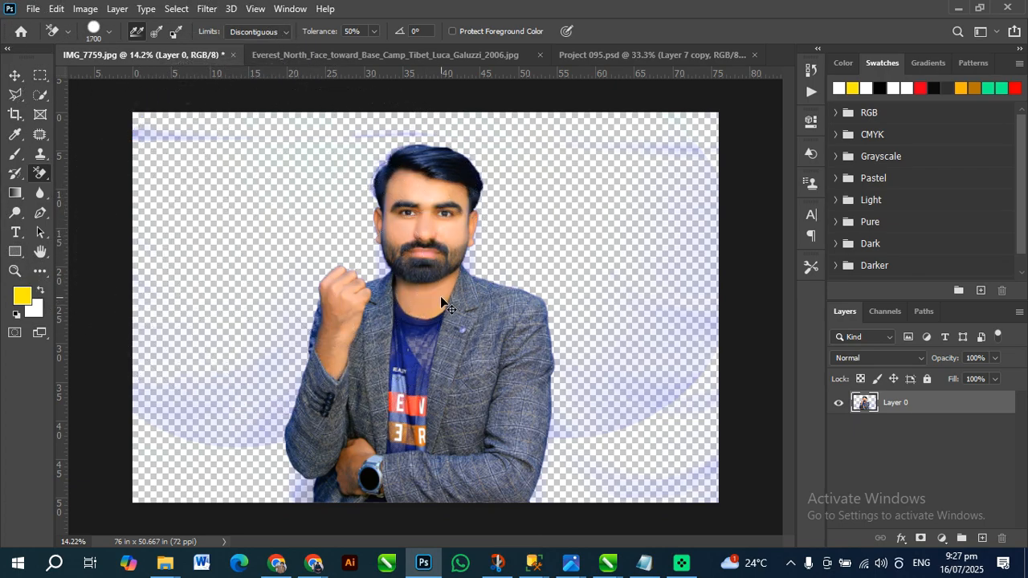
key(ctrl+z)
key(ctrl+z)
key(ctrl+z)
key(ctrl+z)
key(ctrl+z)
key(ctrl+z)
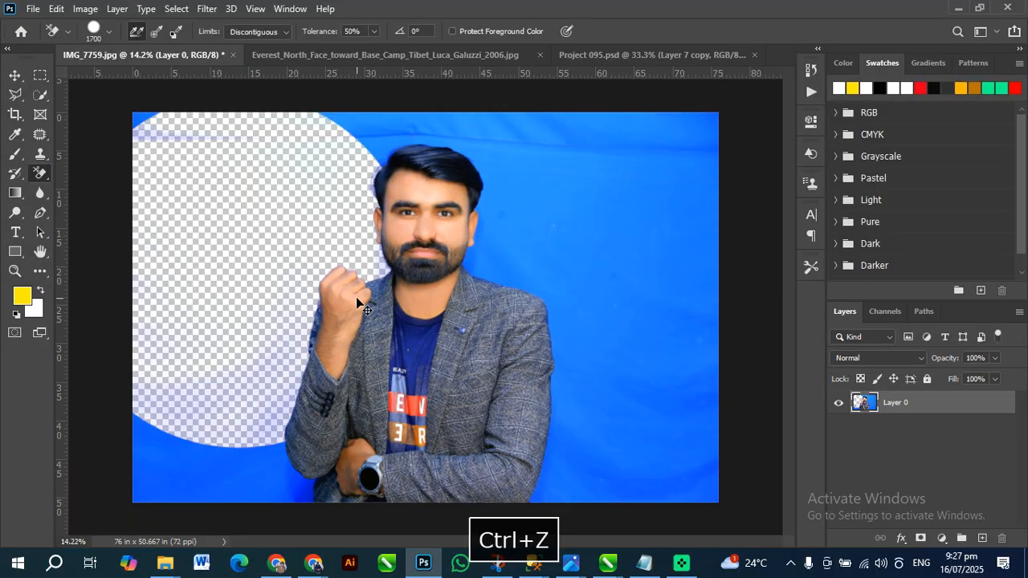
key(ctrl+z)
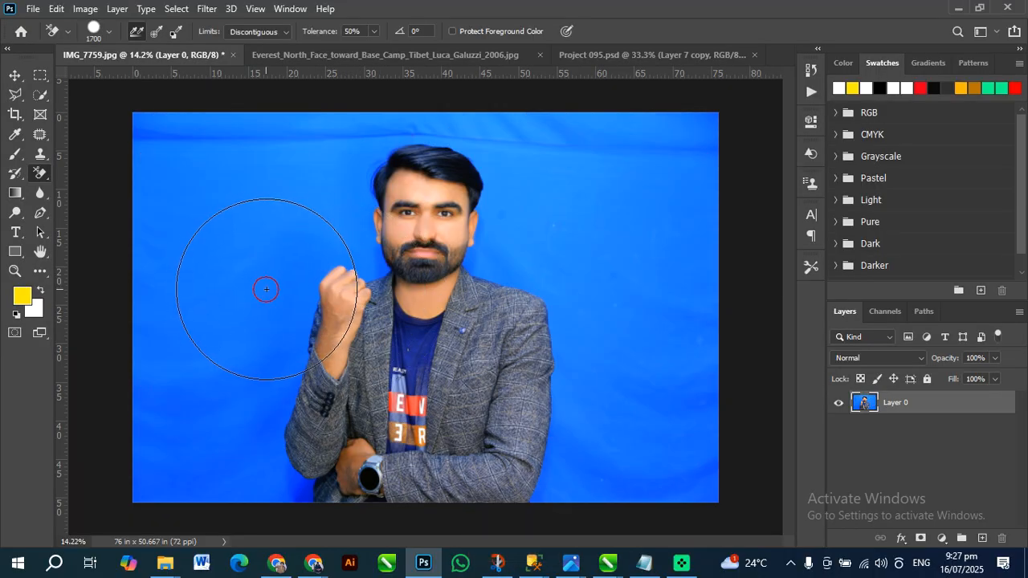
Test Continuous sampling strokes that run from the blue backdrop across the man, undoing them
click(264, 287)
mouse_move(393, 298)
mouse_down()
mouse_move(449, 337)
mouse_move(258, 314)
mouse_up()
key(ctrl+z)
key(ctrl+z)
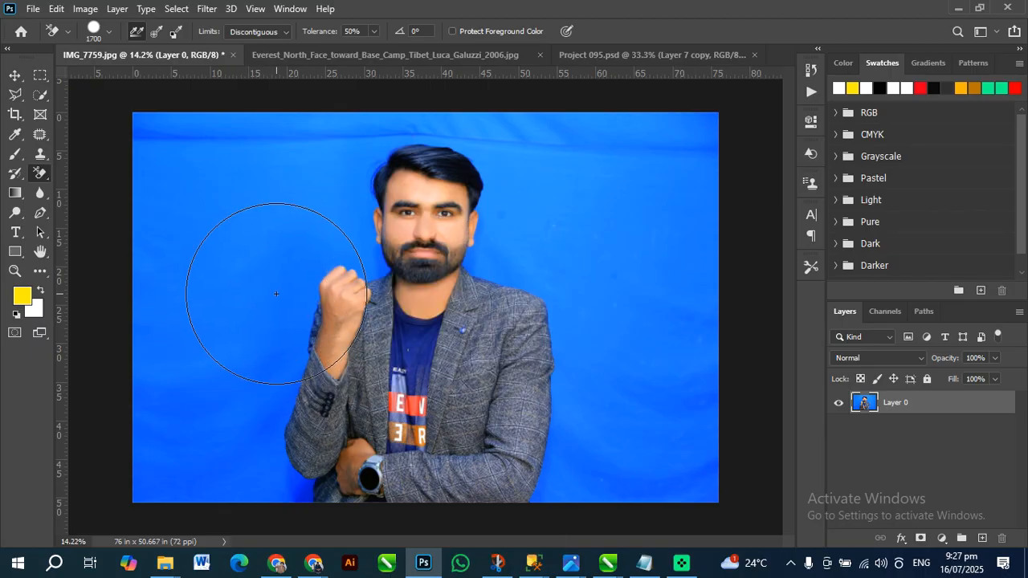
mouse_move(276, 294)
mouse_down()
mouse_move(495, 307)
mouse_move(484, 247)
mouse_move(454, 214)
mouse_move(416, 201)
mouse_move(403, 173)
mouse_move(452, 167)
mouse_move(484, 172)
mouse_move(569, 298)
mouse_up()
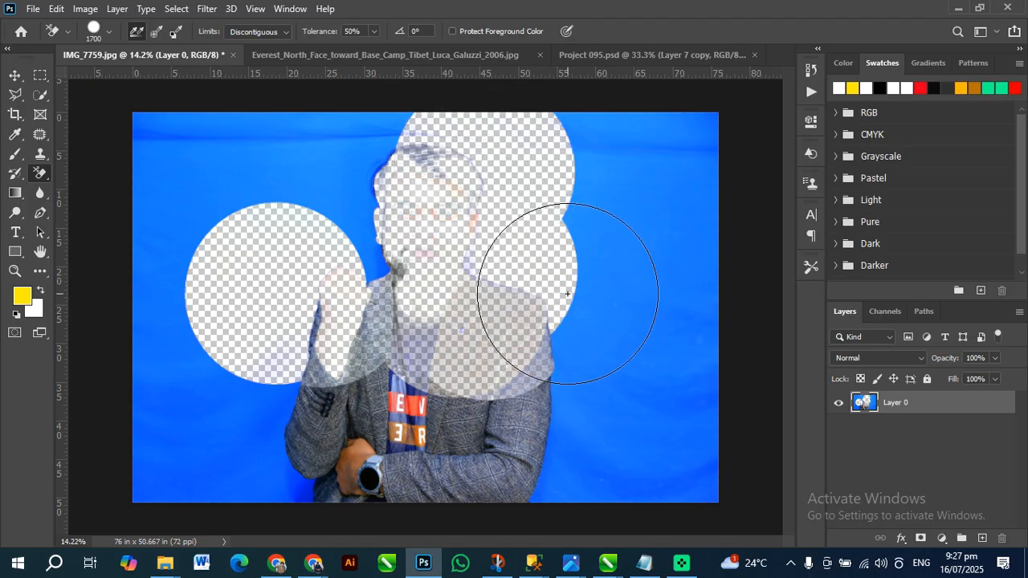
key(ctrl+z)
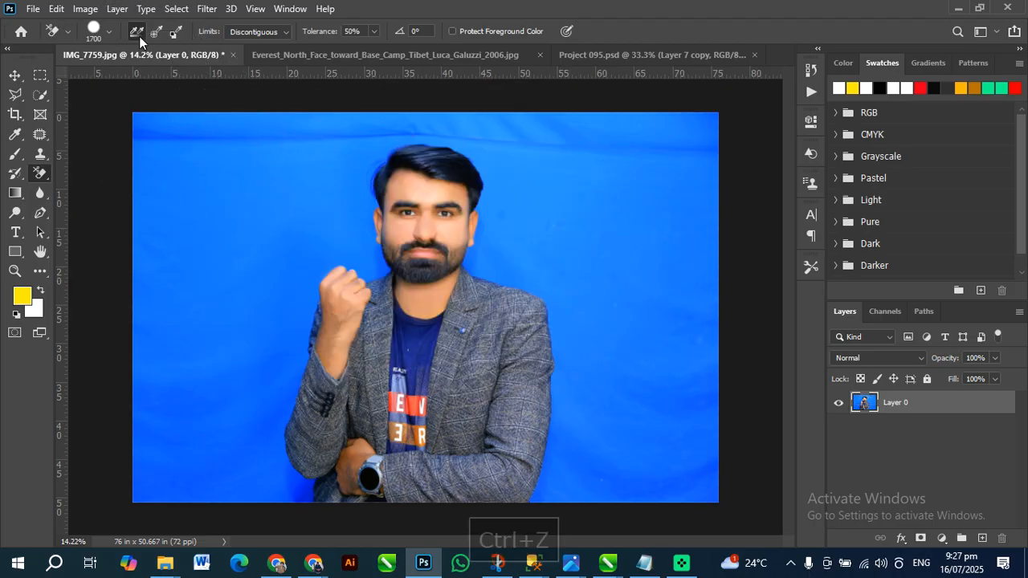
Set the Background Eraser's sampling to Once, test it on the blue backdrop, and undo the erasing
click(174, 35)
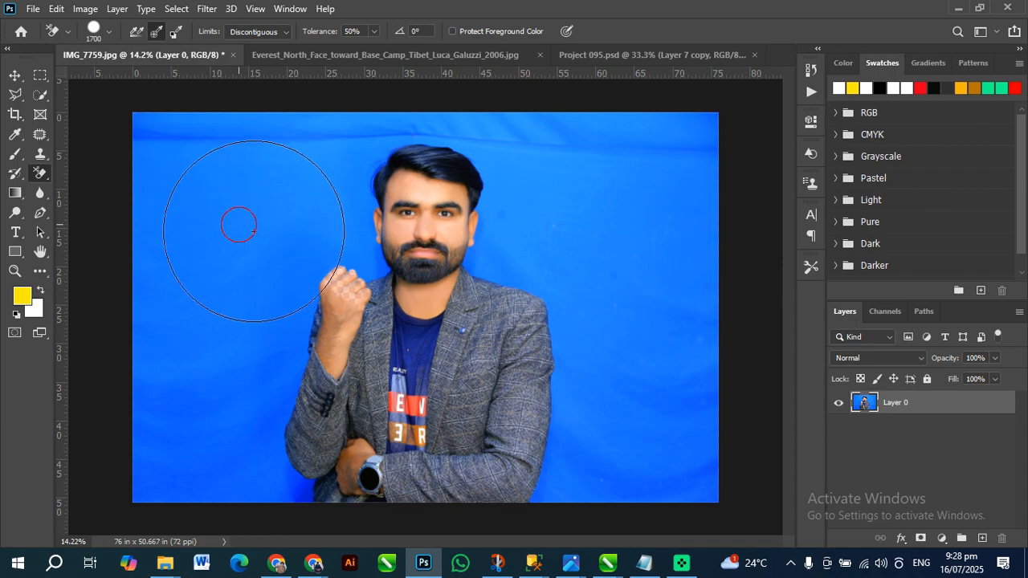
click(239, 224)
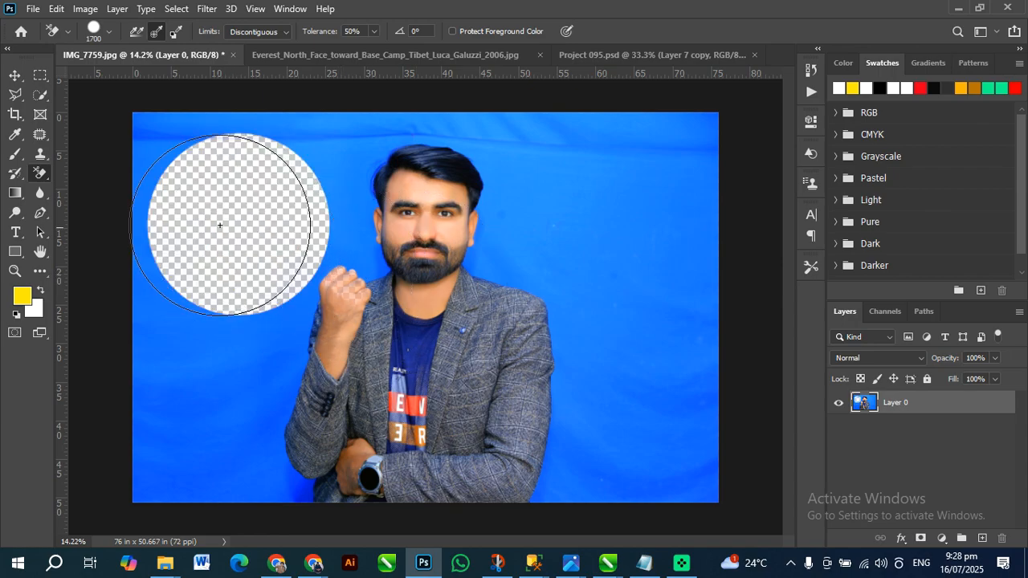
key(ctrl+z)
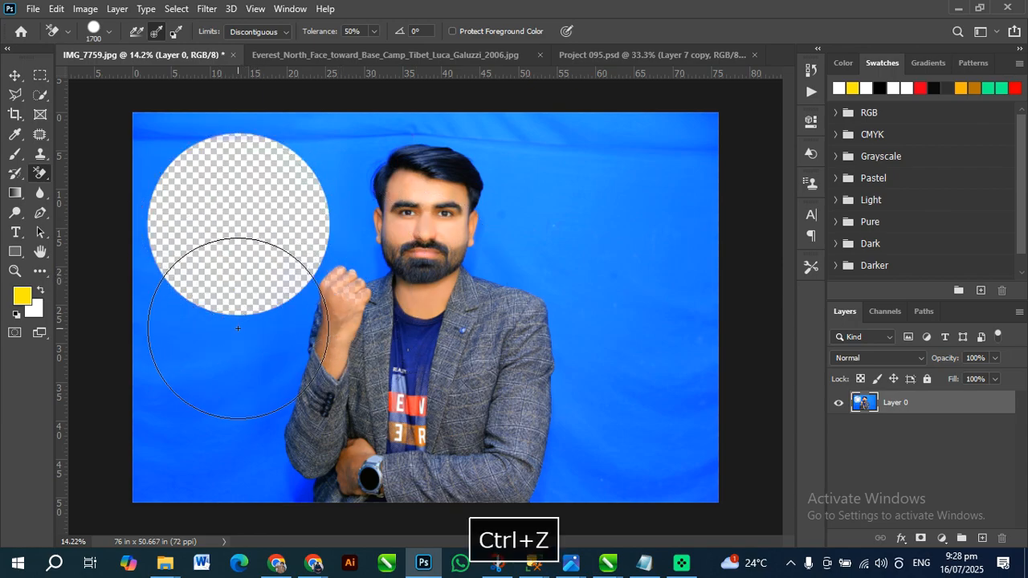
click(237, 306)
mouse_move(280, 304)
mouse_down()
mouse_move(230, 294)
mouse_move(535, 294)
mouse_move(563, 333)
mouse_move(594, 426)
mouse_move(601, 402)
mouse_move(590, 377)
mouse_up()
key(ctrl+z)
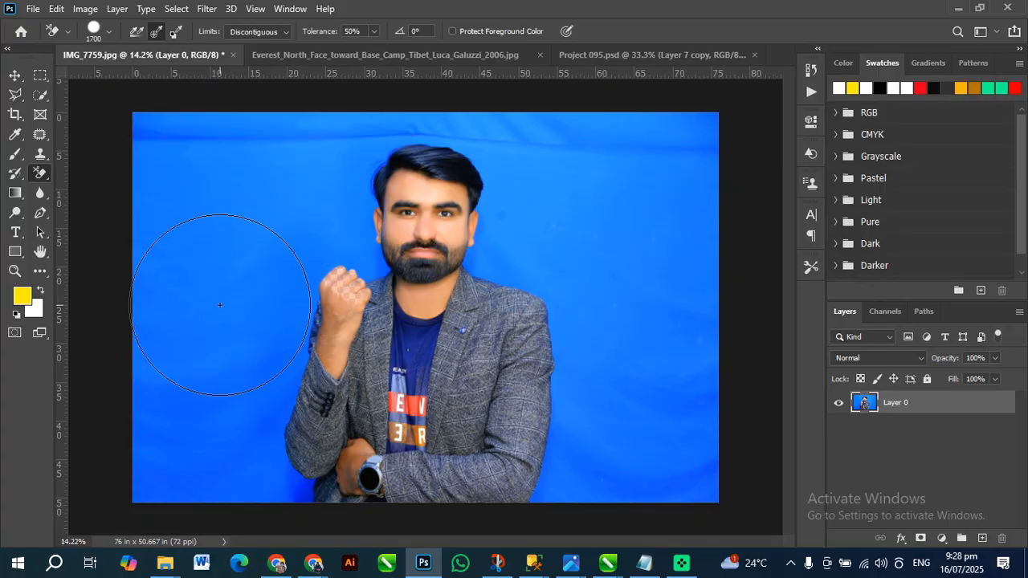
Erase the whole blue backdrop around the man with Once sampling at 1700 px, and undo it
drag(220, 257, 237, 249)
mouse_move(441, 177)
mouse_down()
mouse_move(533, 184)
mouse_move(659, 230)
mouse_move(668, 172)
mouse_move(691, 165)
mouse_move(624, 152)
mouse_move(298, 143)
mouse_move(156, 196)
mouse_move(161, 265)
mouse_up()
mouse_move(163, 399)
mouse_down()
mouse_move(237, 477)
mouse_move(652, 480)
mouse_move(730, 457)
mouse_move(708, 339)
mouse_move(711, 460)
mouse_move(616, 366)
mouse_move(195, 358)
mouse_move(513, 333)
mouse_move(234, 364)
mouse_up()
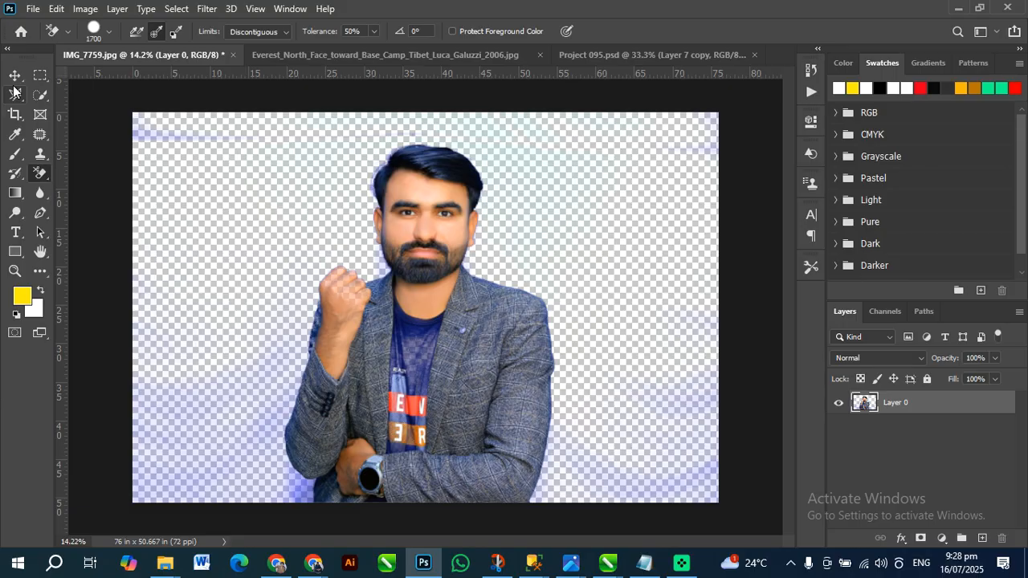
key(ctrl+z)
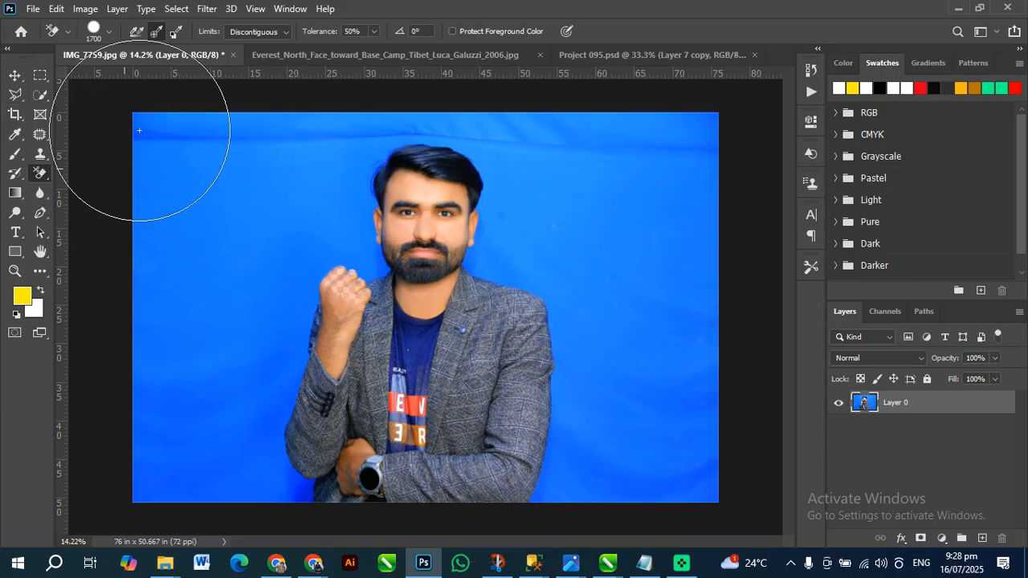
Set sampling to Background Swatch, then try the Magic Eraser at tolerance 32 on the blue backdrop and undo it
click(173, 33)
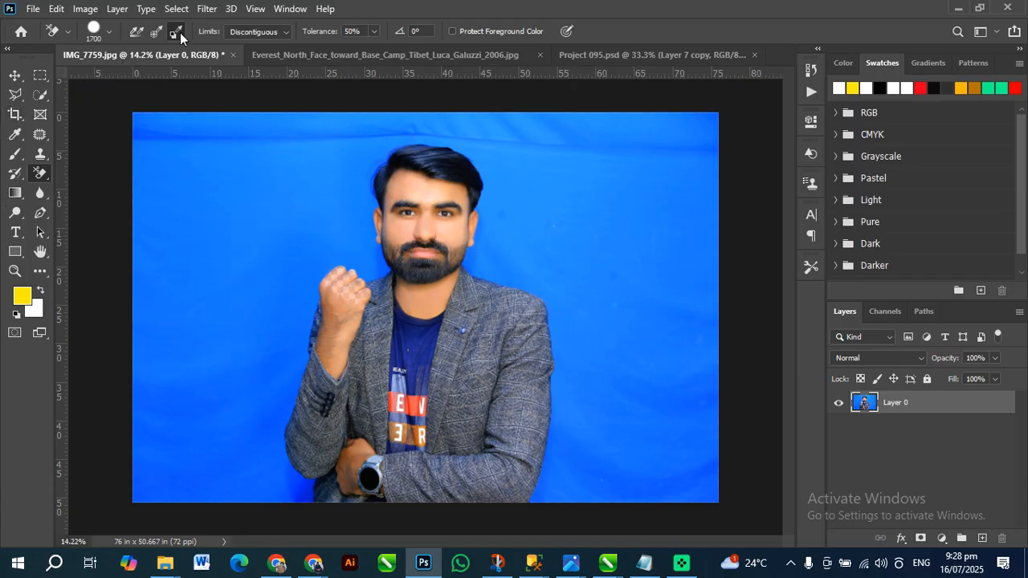
right_click(43, 177)
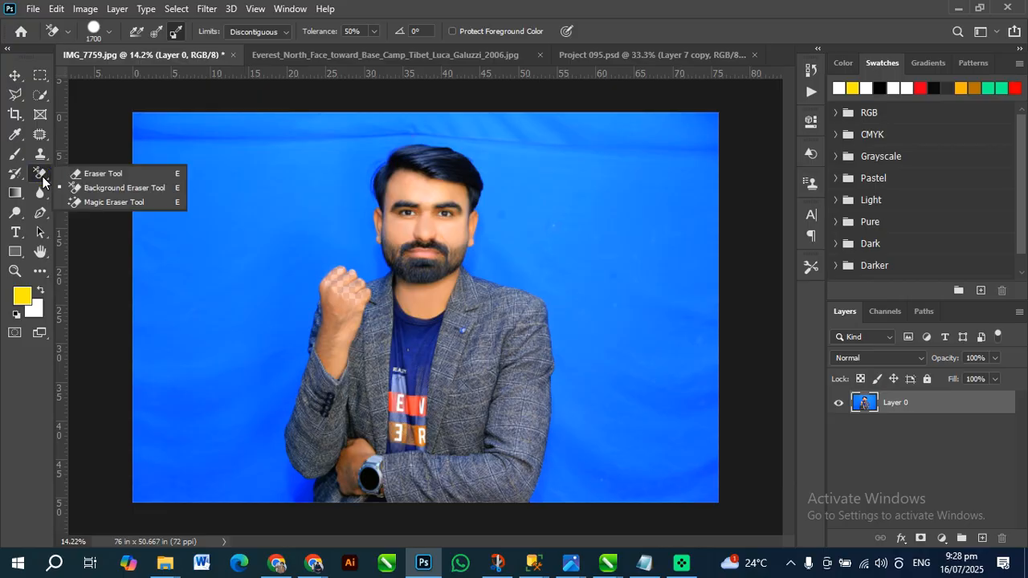
click(98, 202)
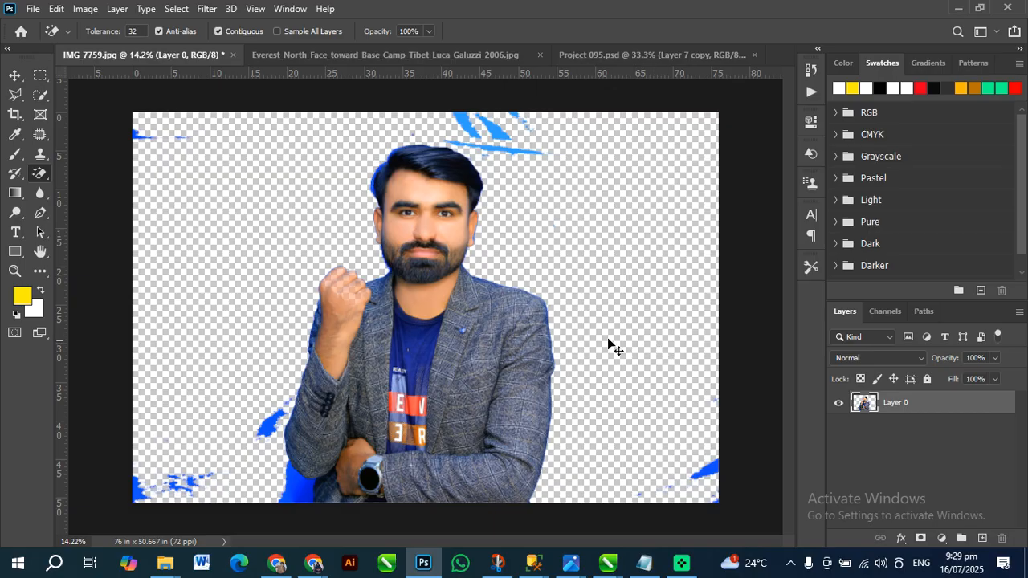
key(ctrl+z)
Switch to the Everest photo, test the Background Eraser with Background Swatch sampling on the mountain, and undo it
click(348, 55)
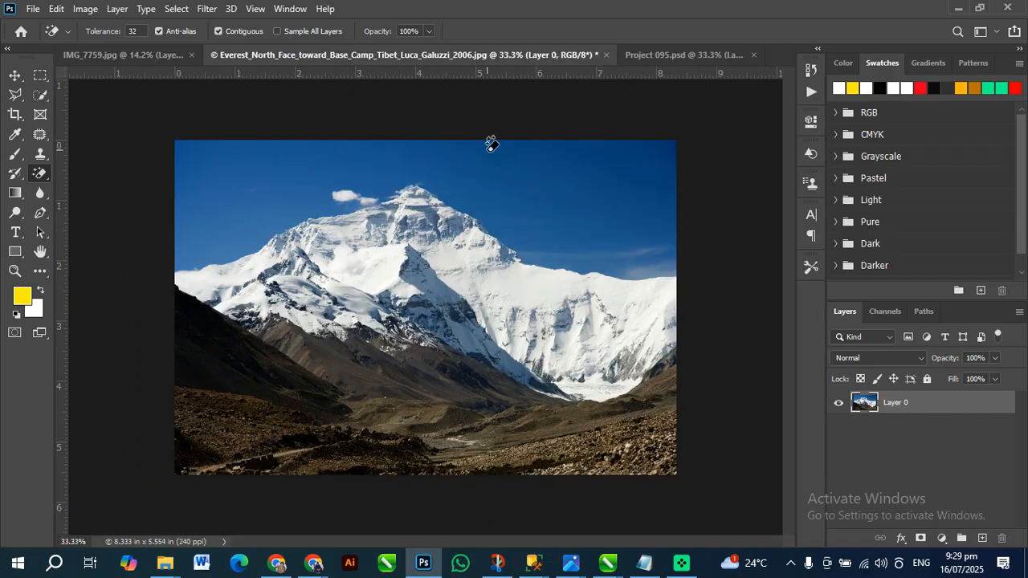
right_click(40, 174)
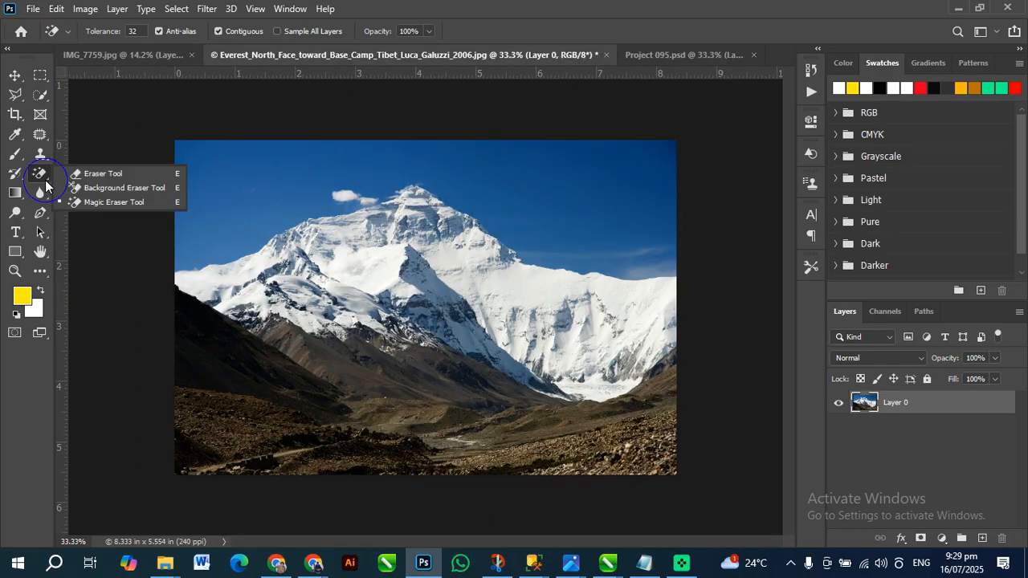
click(88, 186)
click(272, 199)
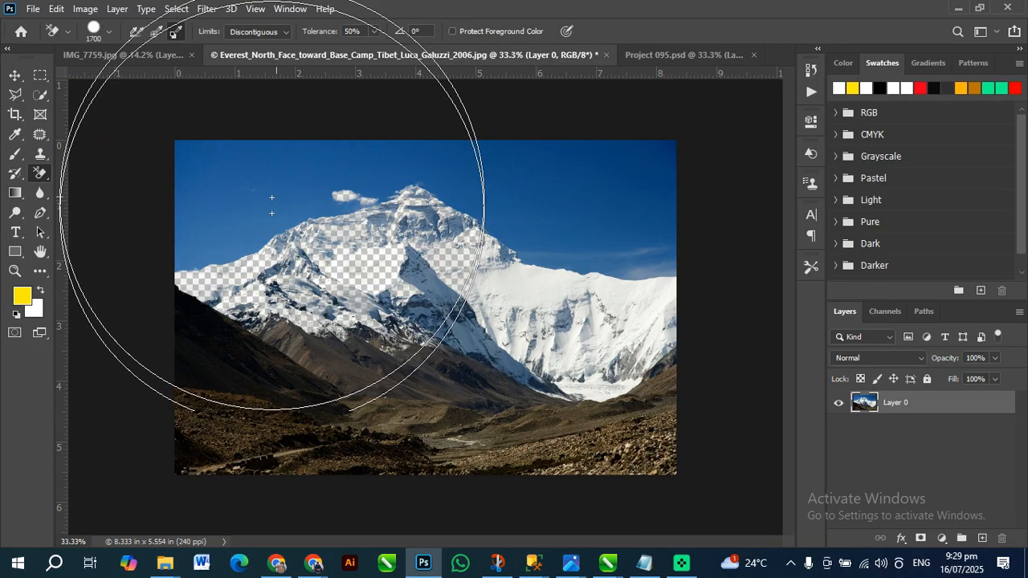
key(ctrl+z)
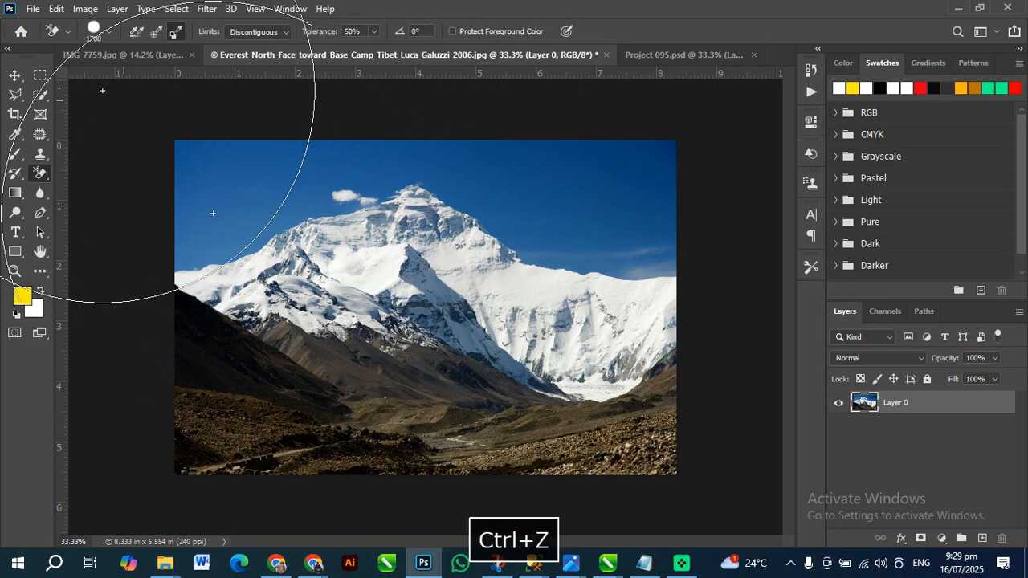
With sampling set to Once, test erasing from the Everest sky at 1700 px and at 500 px, undoing each stroke
mouse_move(236, 168)
mouse_down()
mouse_move(281, 188)
mouse_move(499, 190)
mouse_move(523, 199)
mouse_move(528, 214)
mouse_move(404, 229)
mouse_move(300, 259)
mouse_move(302, 225)
mouse_up()
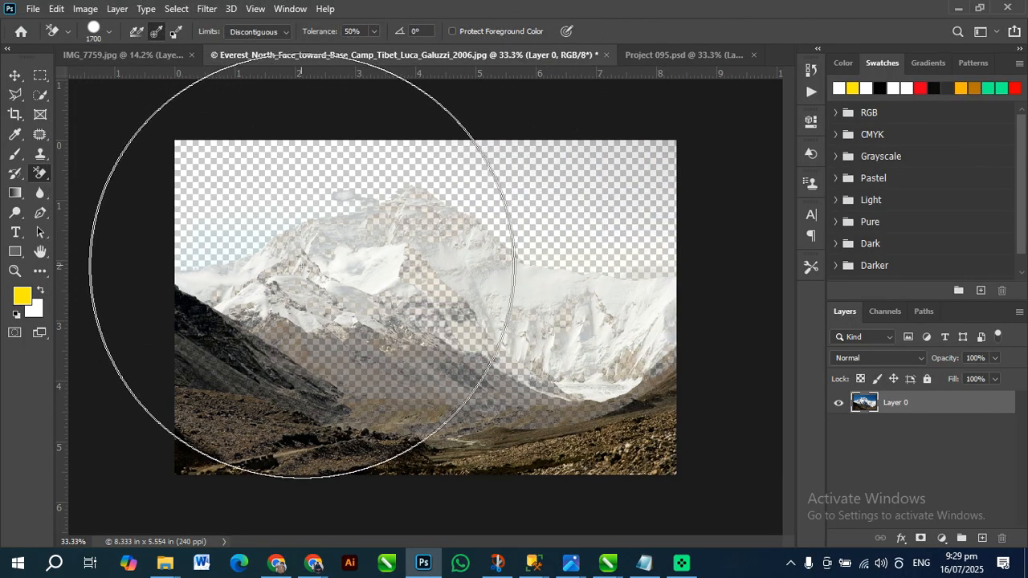
key(ctrl+z)
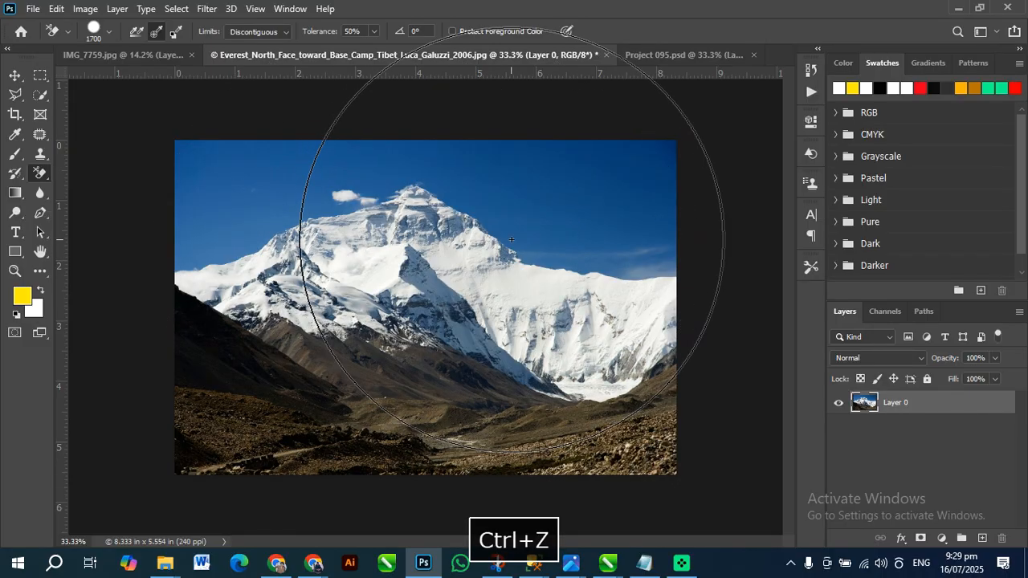
key(bracketleft)
key(bracketleft)
key(bracketleft)
key(bracketleft)
key(bracketleft)
key(bracketleft)
key(bracketleft)
key(bracketleft)
key(bracketleft)
key(bracketleft)
key(bracketleft)
key(bracketleft)
mouse_move(608, 203)
mouse_down()
mouse_move(546, 306)
mouse_move(583, 343)
mouse_move(567, 402)
mouse_up()
key(ctrl+z)
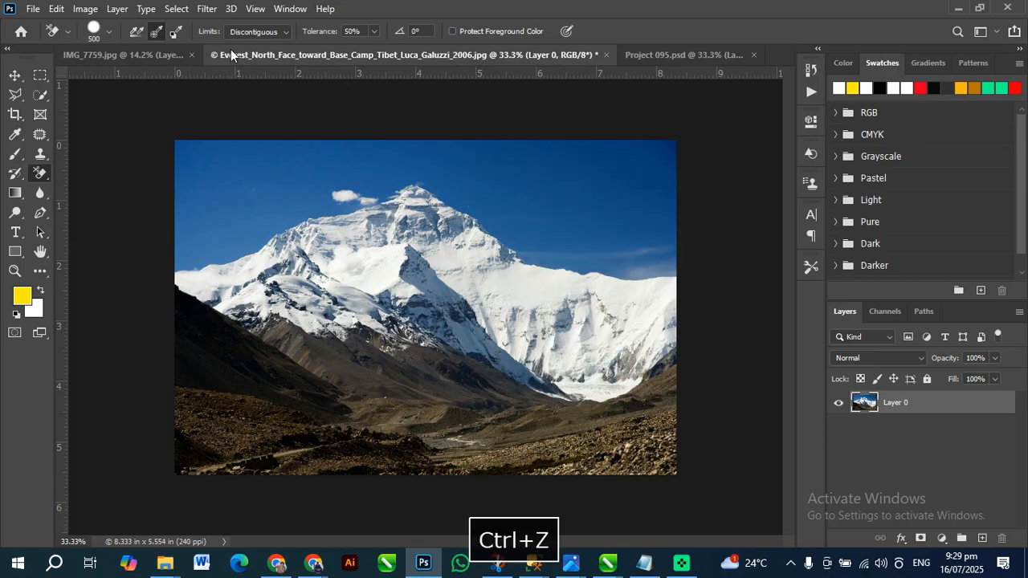
Set sampling to Background Swatch and erase the white snow across the mountain
click(178, 34)
mouse_move(567, 225)
mouse_down()
mouse_move(559, 282)
mouse_move(530, 291)
mouse_move(585, 348)
mouse_move(668, 327)
mouse_move(541, 350)
mouse_move(447, 297)
mouse_move(294, 285)
mouse_move(345, 262)
mouse_move(230, 264)
mouse_up()
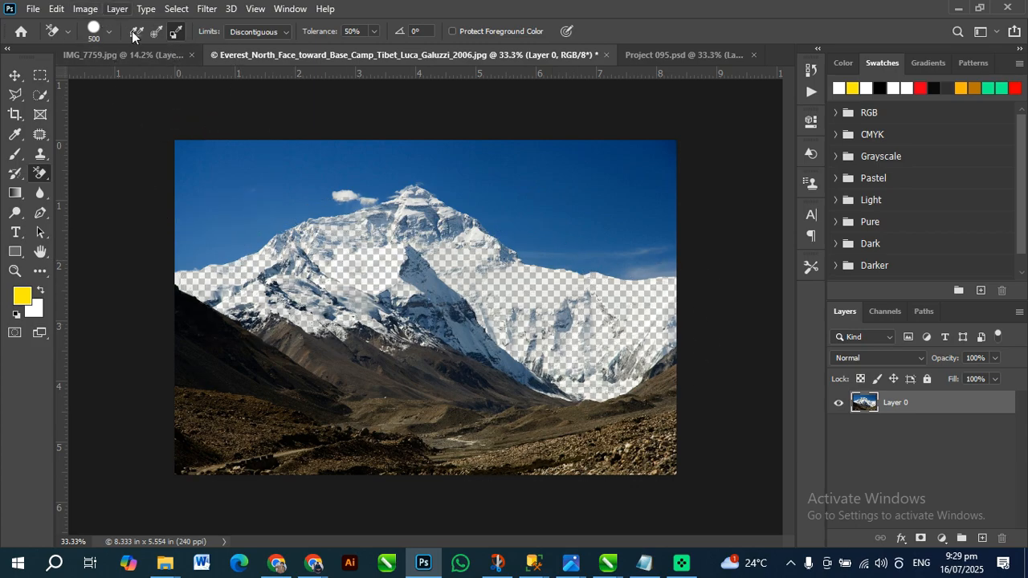
click(176, 32)
Change the background colour from white to a bright red
click(34, 310)
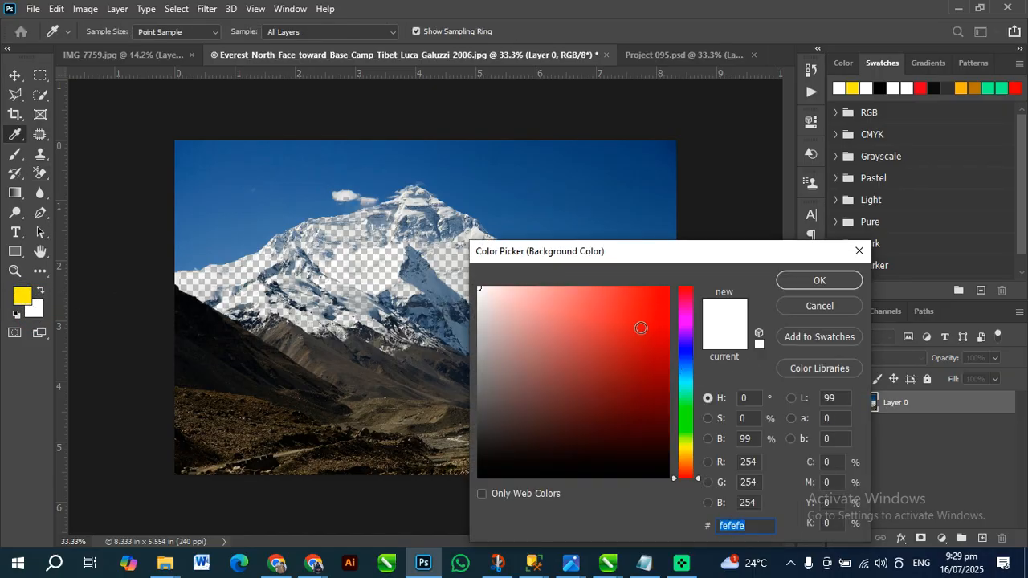
click(641, 327)
click(836, 280)
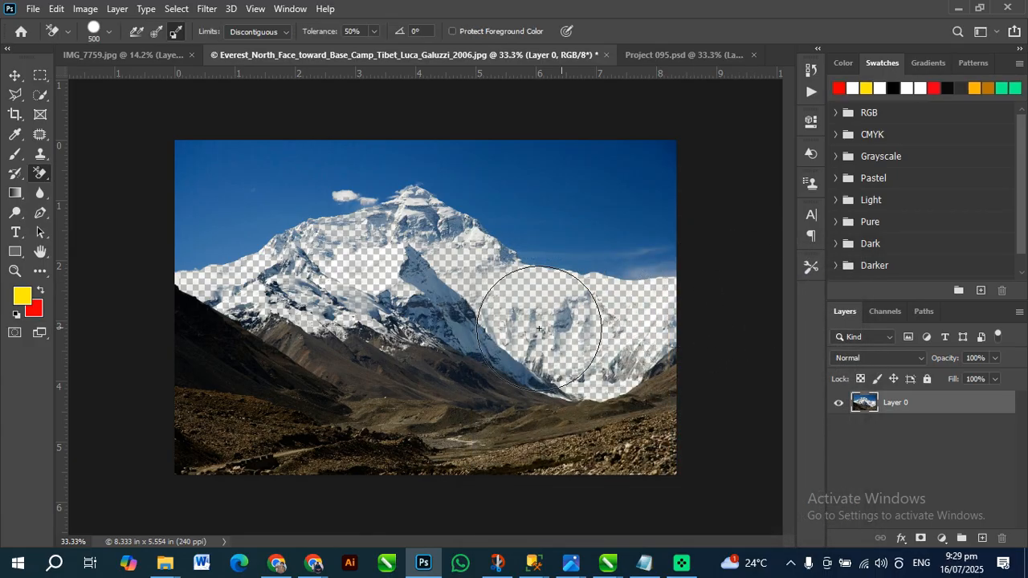
Undo the Background Eraser strokes that removed the snow from the mountain
key(ctrl+z)
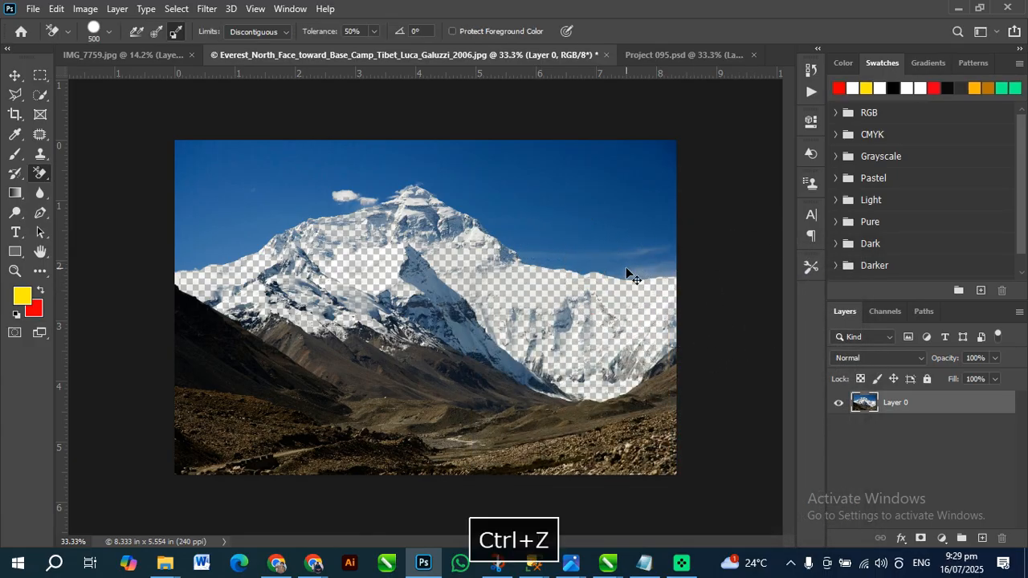
key(ctrl+z)
key(ctrl+z)
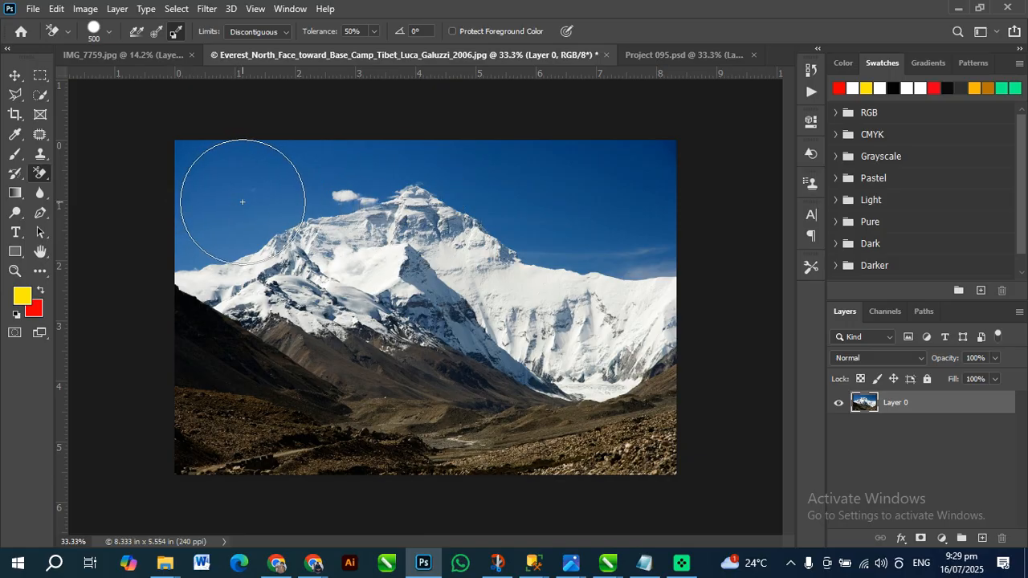
Set the Background Eraser sampling to Once, test erasing across the Everest sky at 500 px, and undo the strokes
click(158, 33)
click(224, 176)
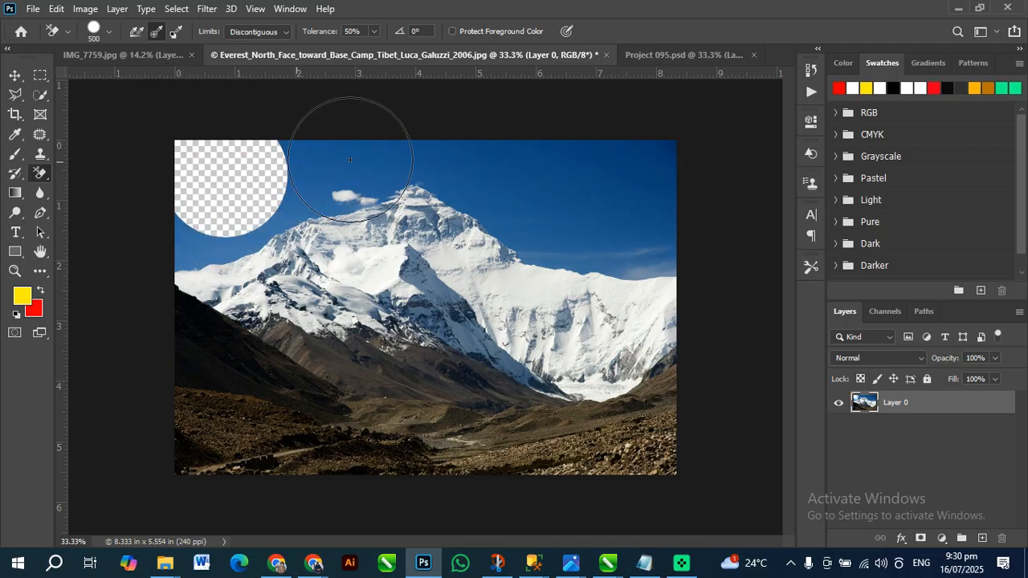
mouse_move(342, 160)
mouse_down()
mouse_move(565, 173)
mouse_move(583, 185)
mouse_move(566, 240)
mouse_move(692, 240)
mouse_move(684, 196)
mouse_move(656, 156)
mouse_move(556, 205)
mouse_move(227, 194)
mouse_move(147, 233)
mouse_up()
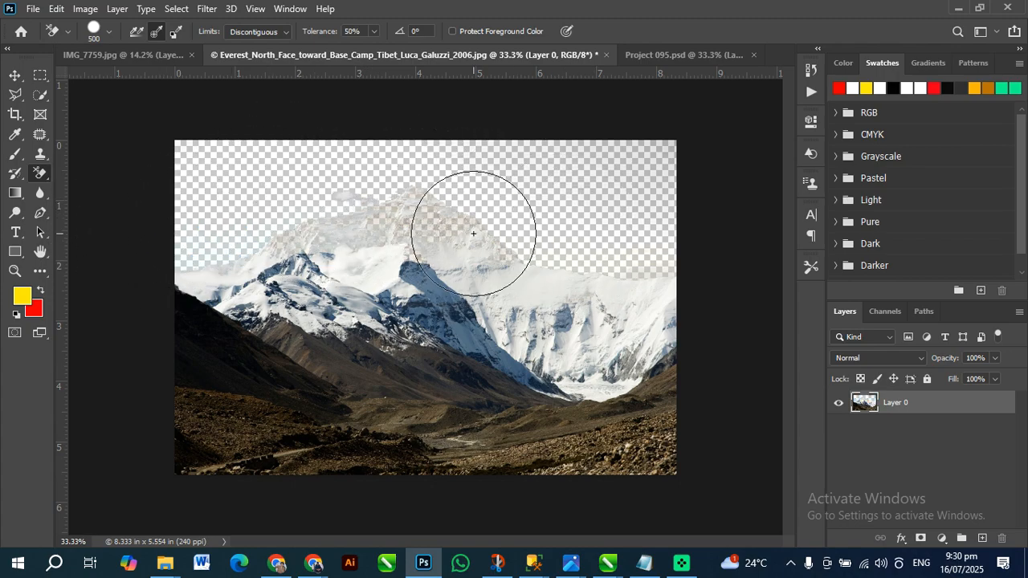
key(ctrl)
key(ctrl)
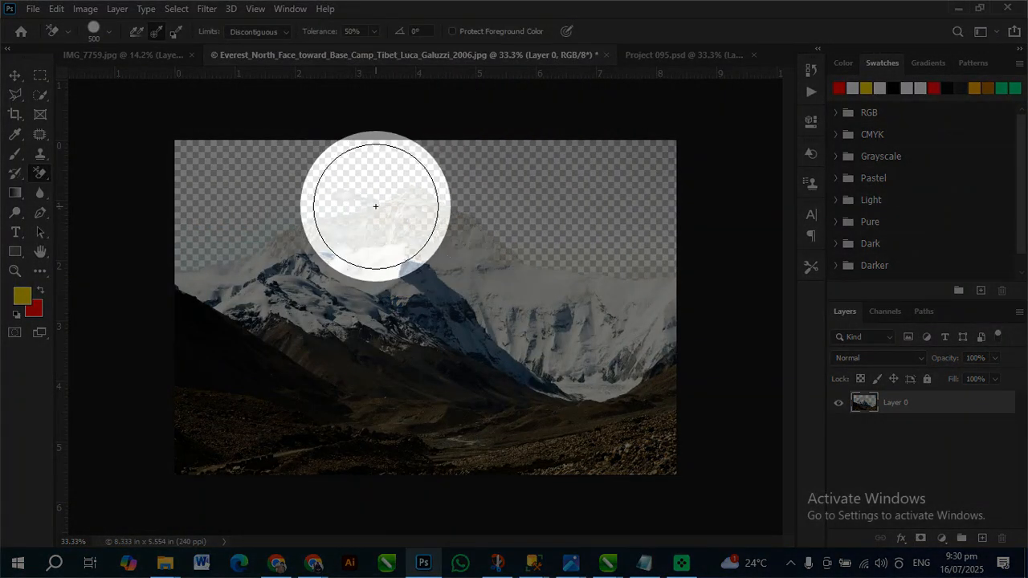
key(ctrl+z)
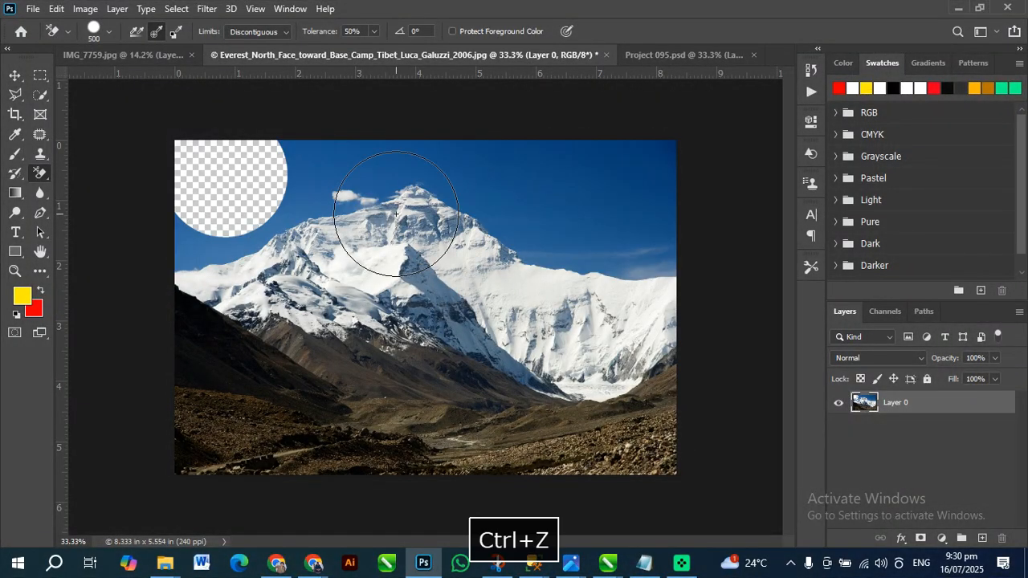
key(ctrl+z)
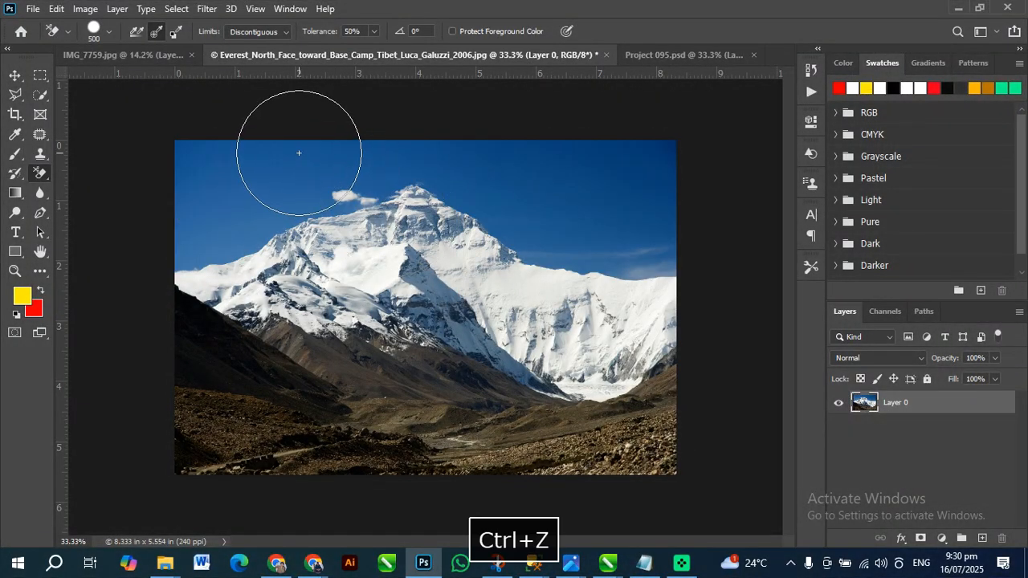
Switch to the Magic Eraser Tool and erase the main blue sky at tolerance 32, undoing the first trial before erasing again
right_click(40, 173)
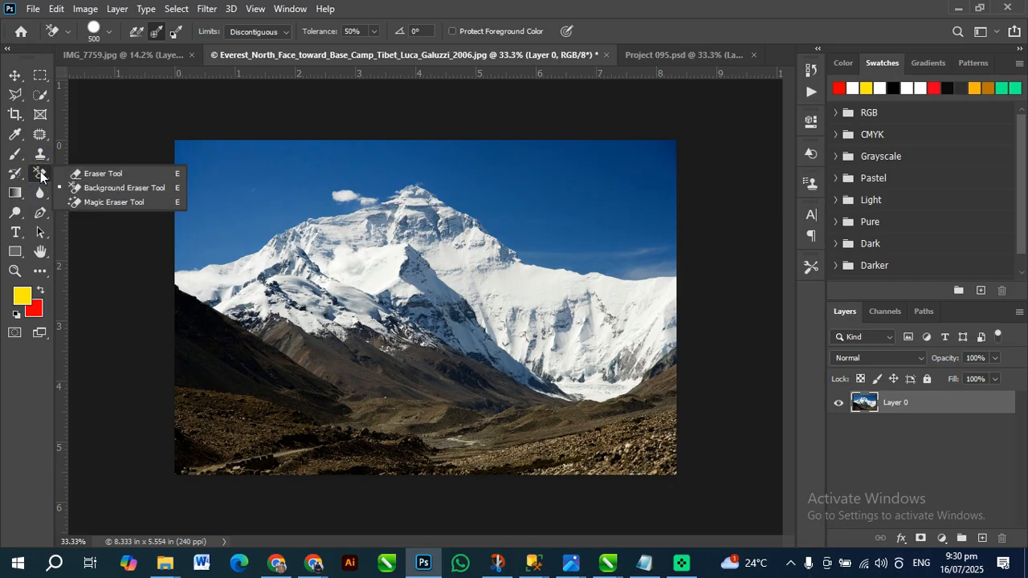
click(104, 201)
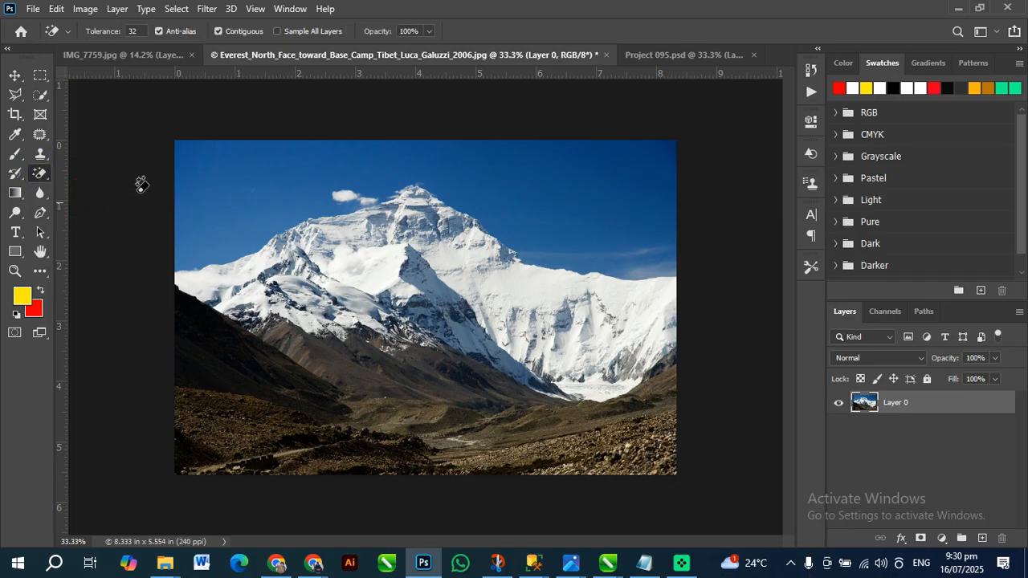
click(227, 177)
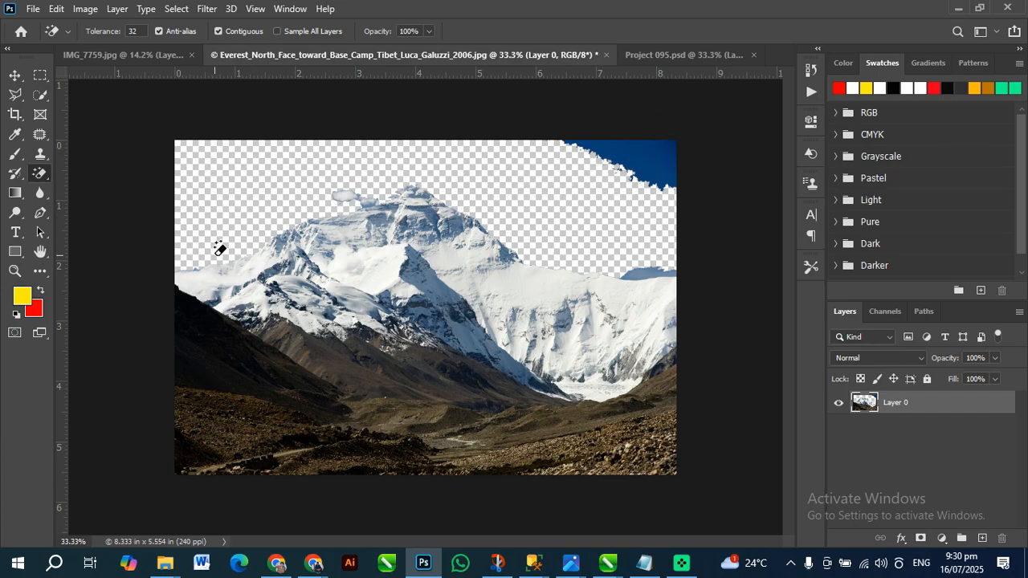
key(ctrl+z)
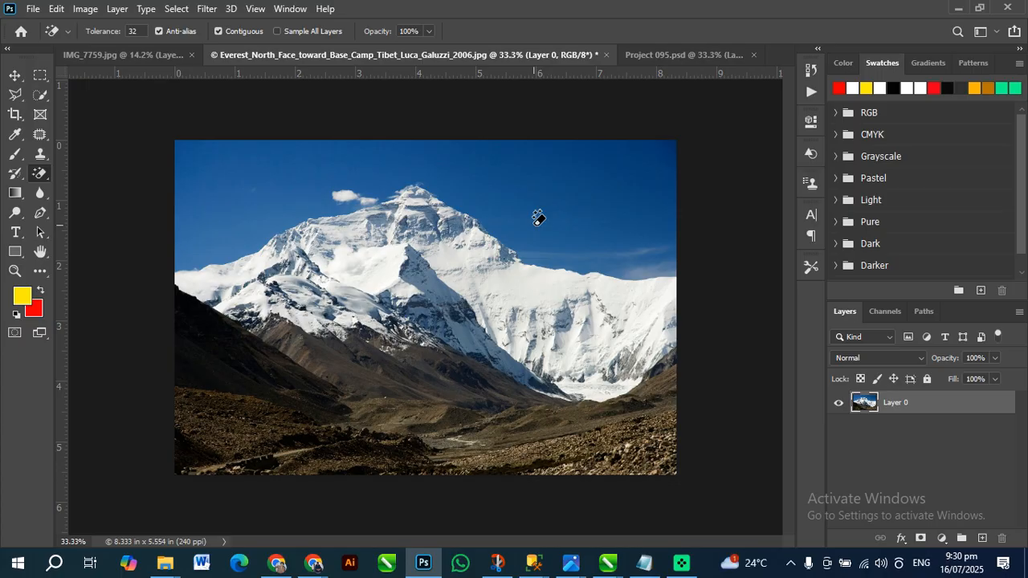
click(145, 34)
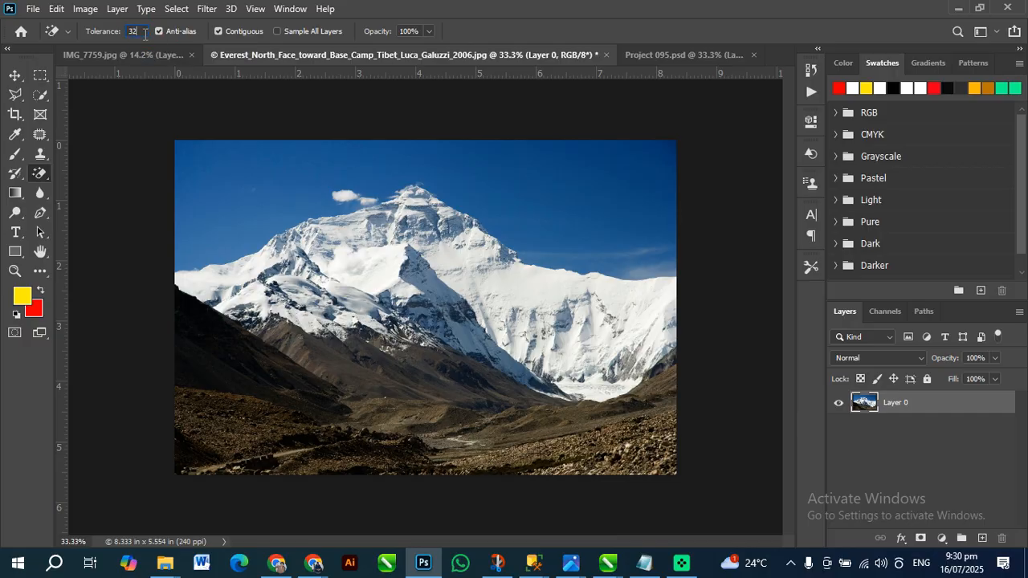
click(246, 208)
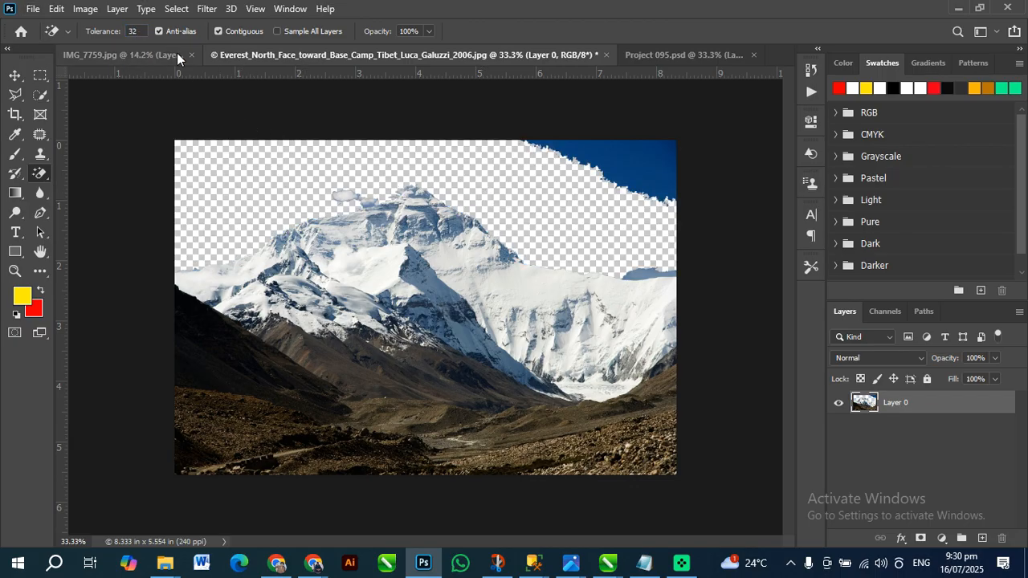
Erase the remaining blue sky patches in the photo's upper right corner and above the right-hand ridge with the Magic Eraser
scroll(552, 188, up, 5)
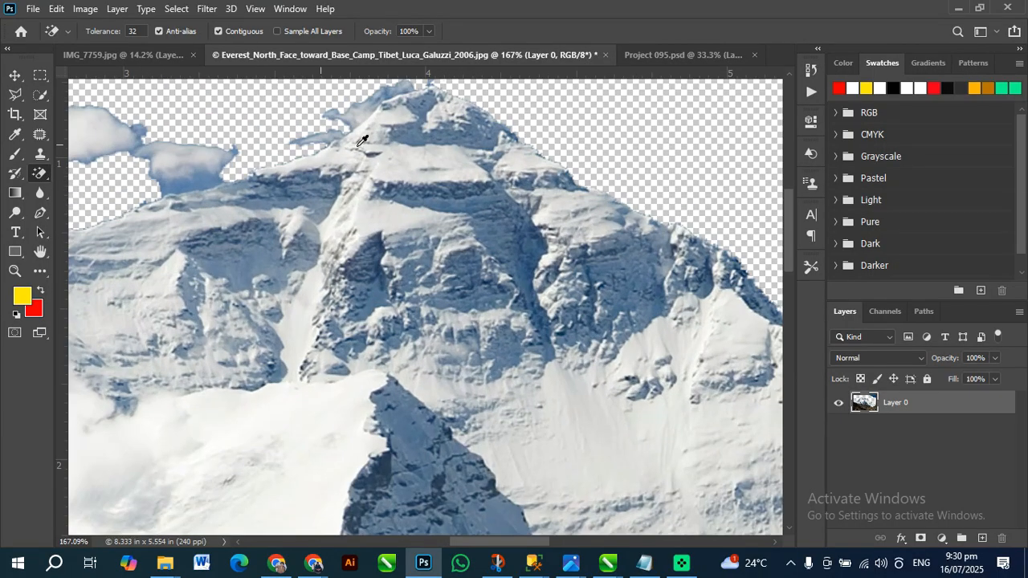
scroll(555, 215, down, 6)
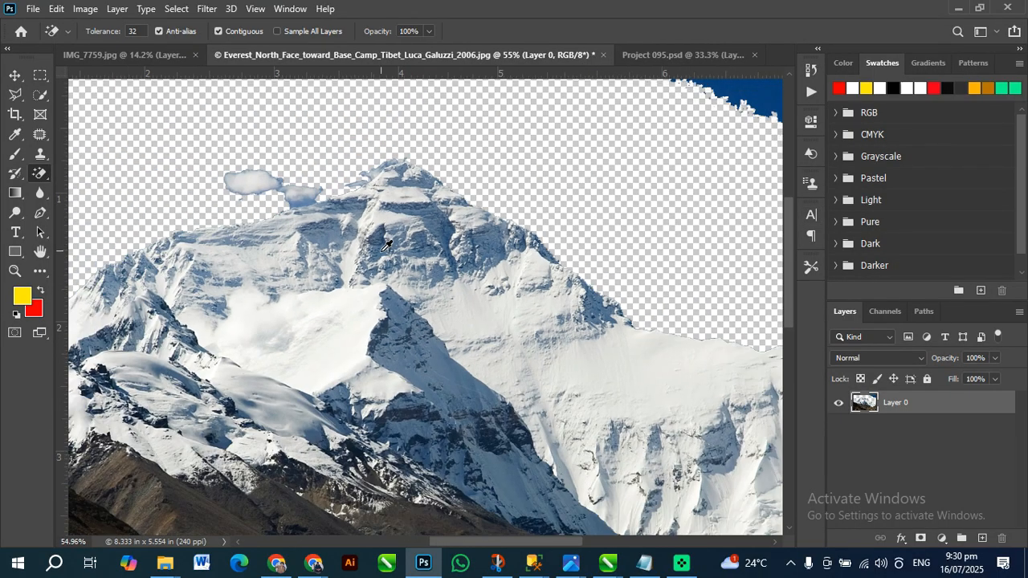
click(684, 158)
scroll(691, 210, up, 4)
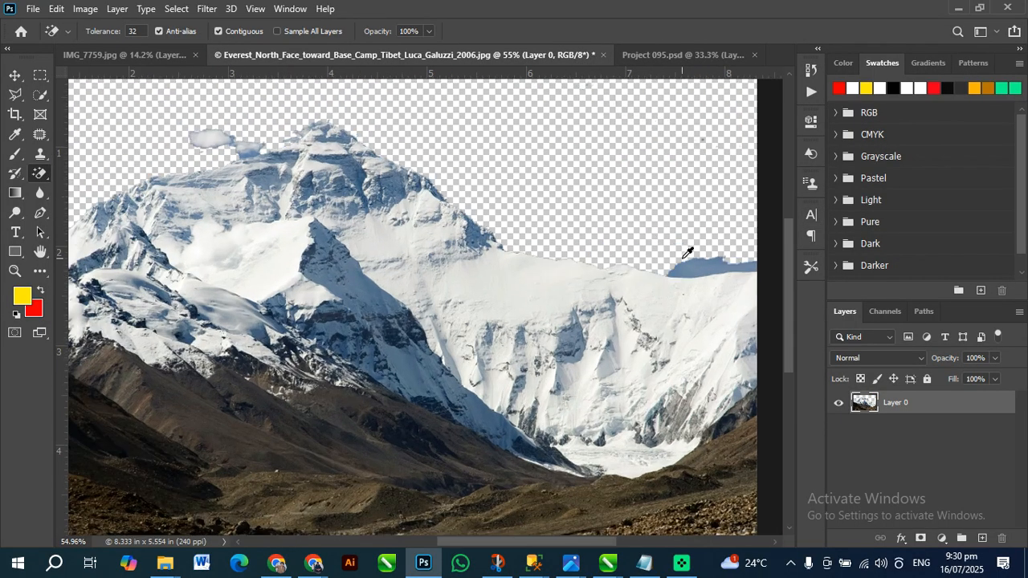
click(707, 264)
scroll(657, 215, down, 3)
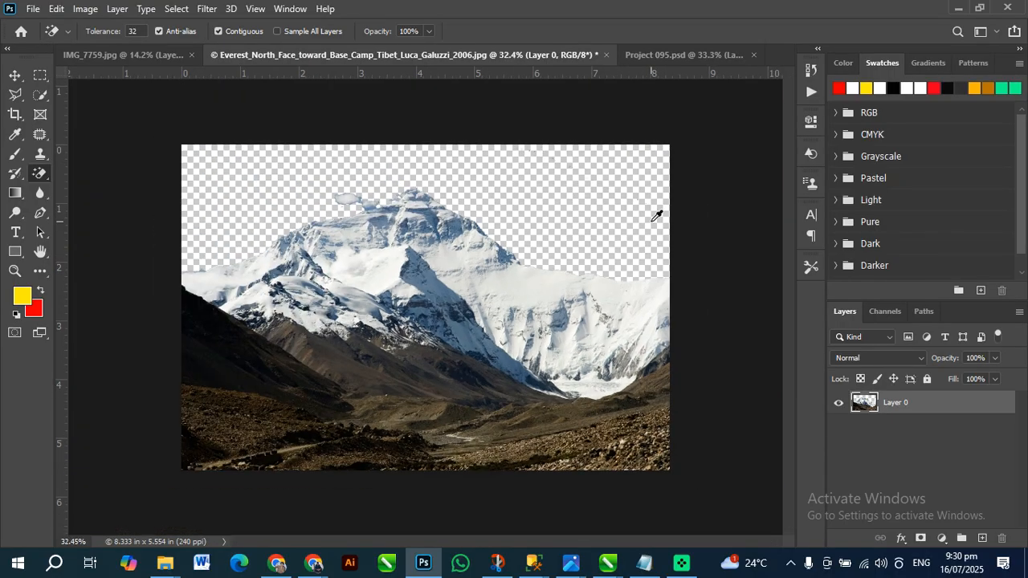
Erase the small cloud remnants beside the mountain's summit with the Magic Eraser
scroll(324, 167, up, 2)
click(346, 200)
click(334, 161)
click(310, 167)
click(317, 158)
click(289, 155)
click(285, 157)
click(288, 156)
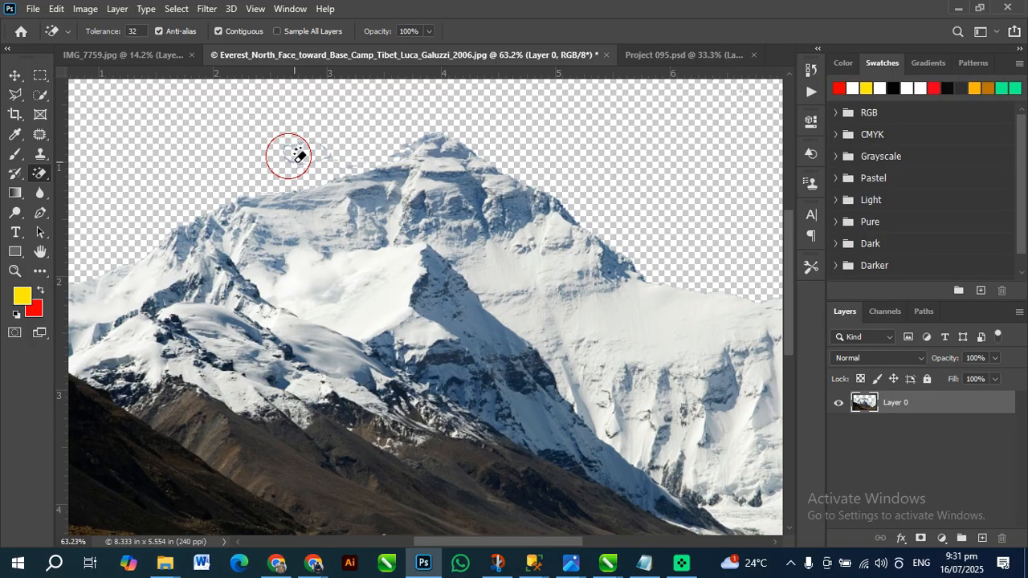
scroll(354, 170, down, 3)
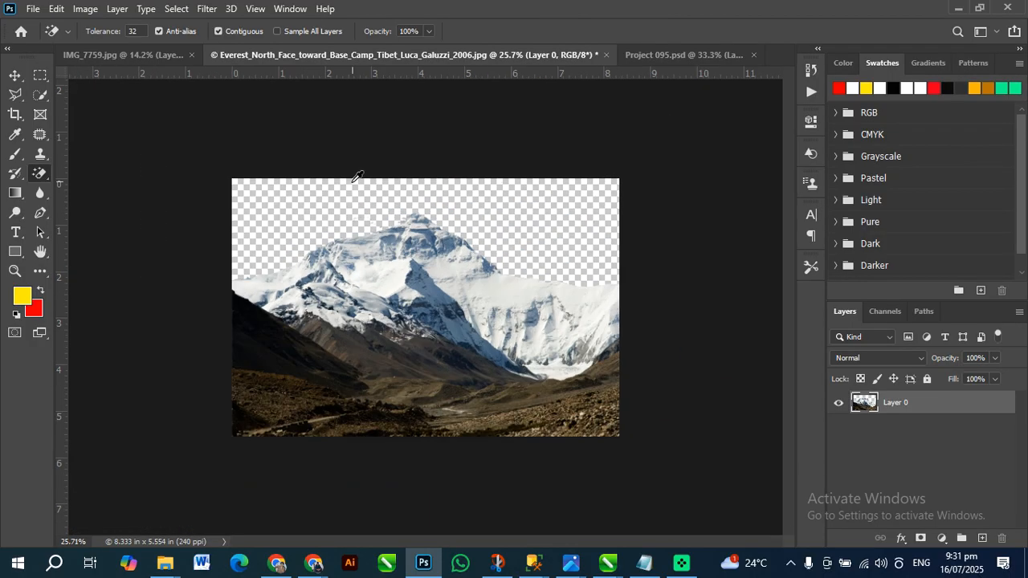
Activate the Move tool, switch to Chrome, and search Google Images for "sky pic"
click(15, 74)
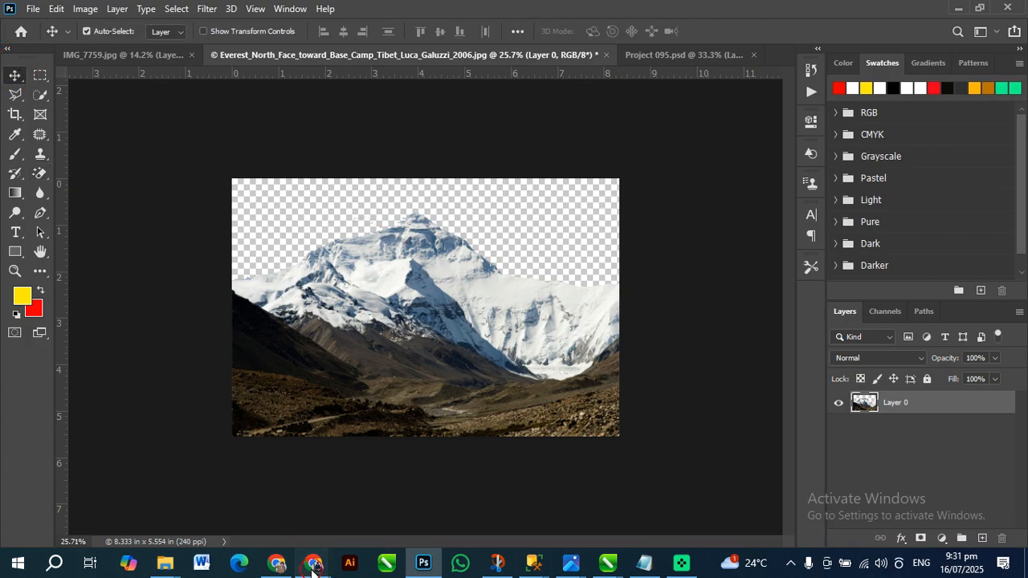
mouse_move(313, 567)
click(241, 515)
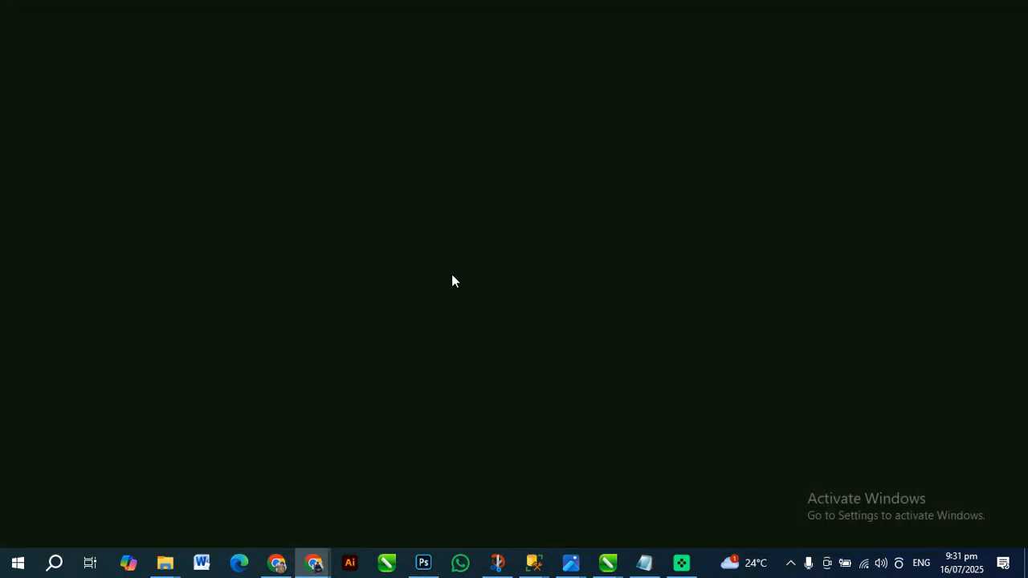
scroll(265, 317, down, 1)
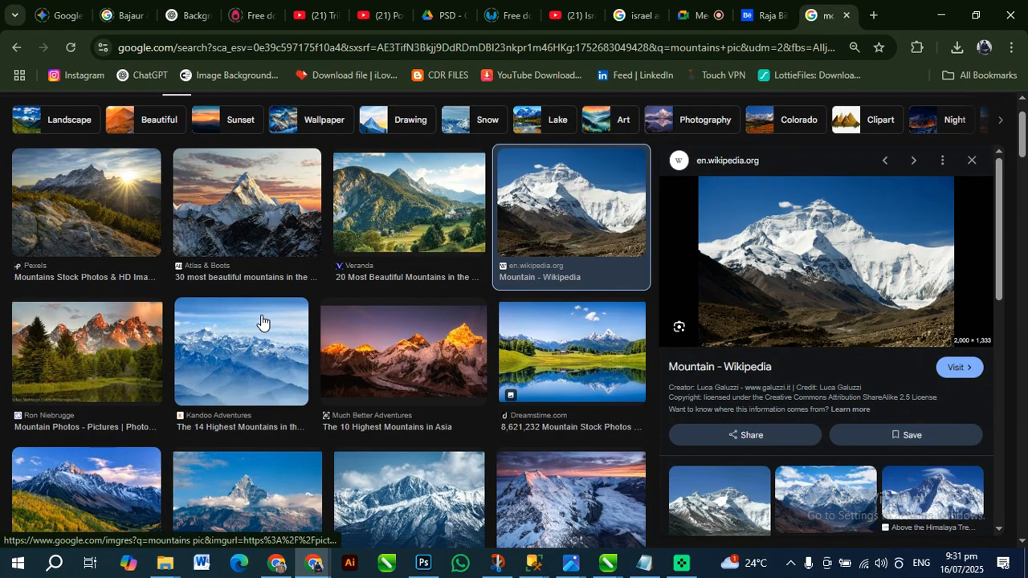
scroll(264, 322, down, 2)
scroll(506, 325, down, 3)
click(214, 106)
key(ctrl+a)
text(sky pic)
key(Return)
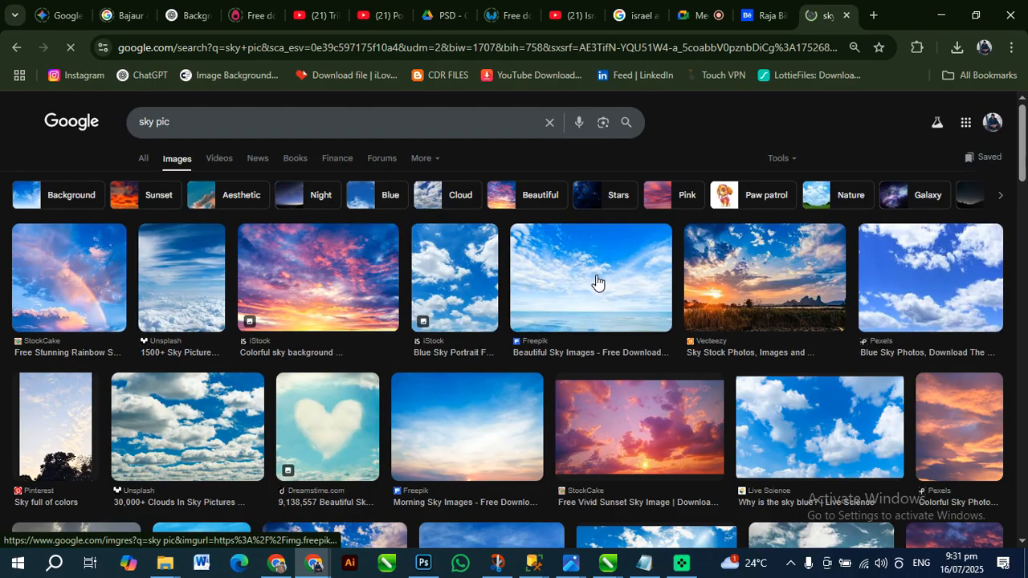
Open the Freepik "Beautiful Sky Images" result and copy its preview image
click(595, 277)
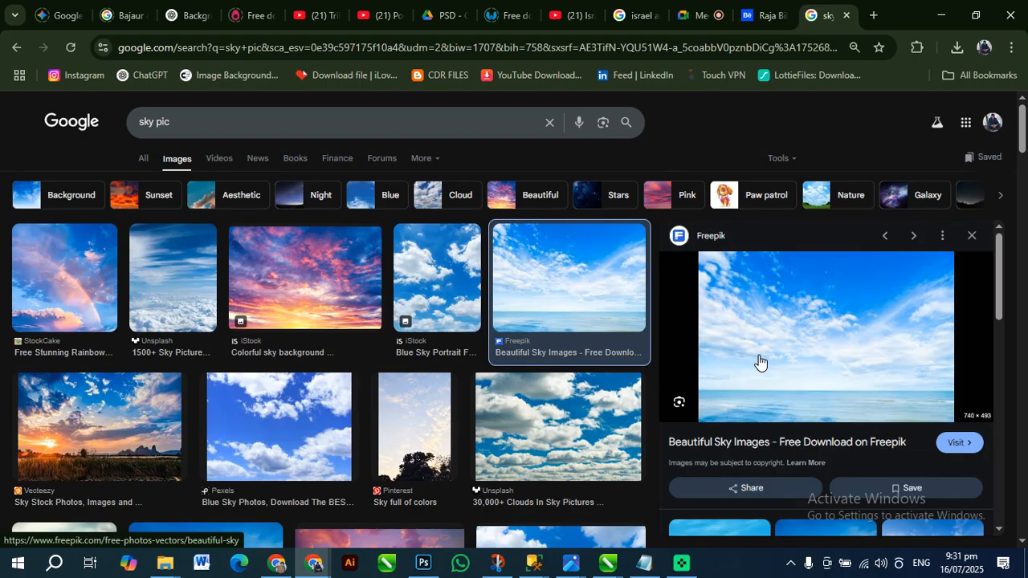
scroll(760, 358, down, 3)
scroll(808, 367, up, 3)
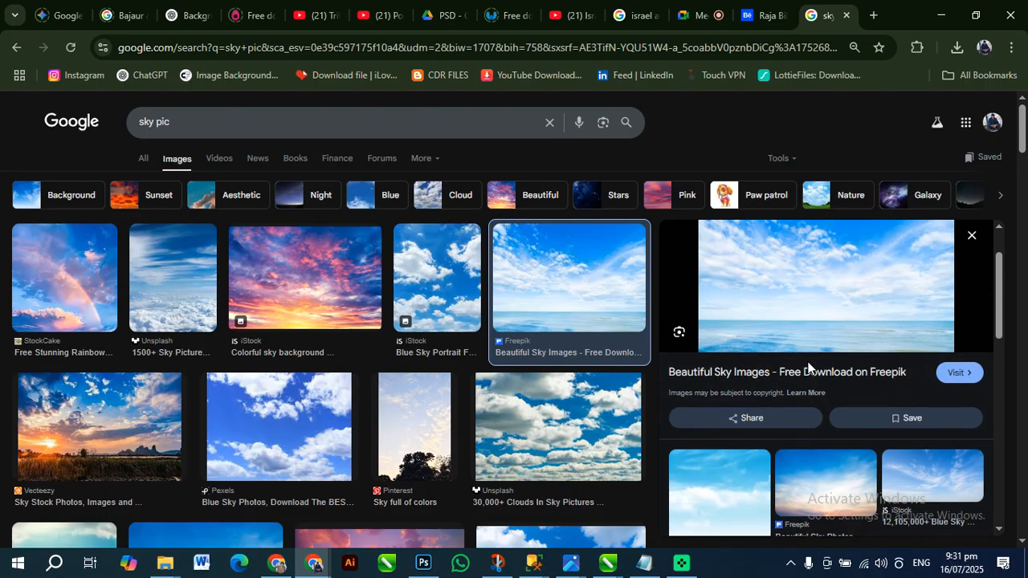
right_click(808, 370)
click(836, 447)
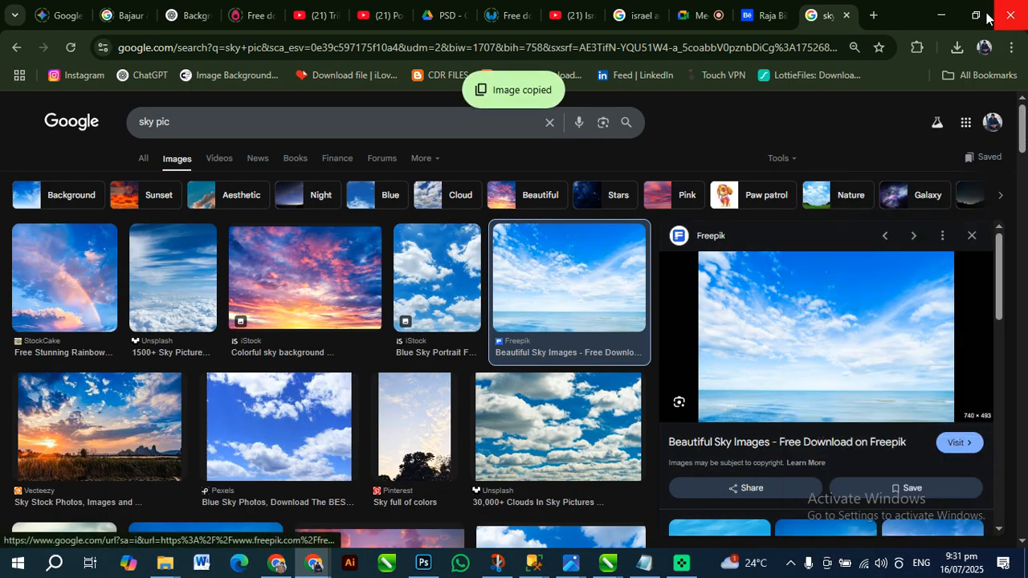
Paste the sky image into the Everest document in Photoshop and scale it to about 309% so it spans the photo's width
click(941, 15)
key(space)
key(ctrl+v)
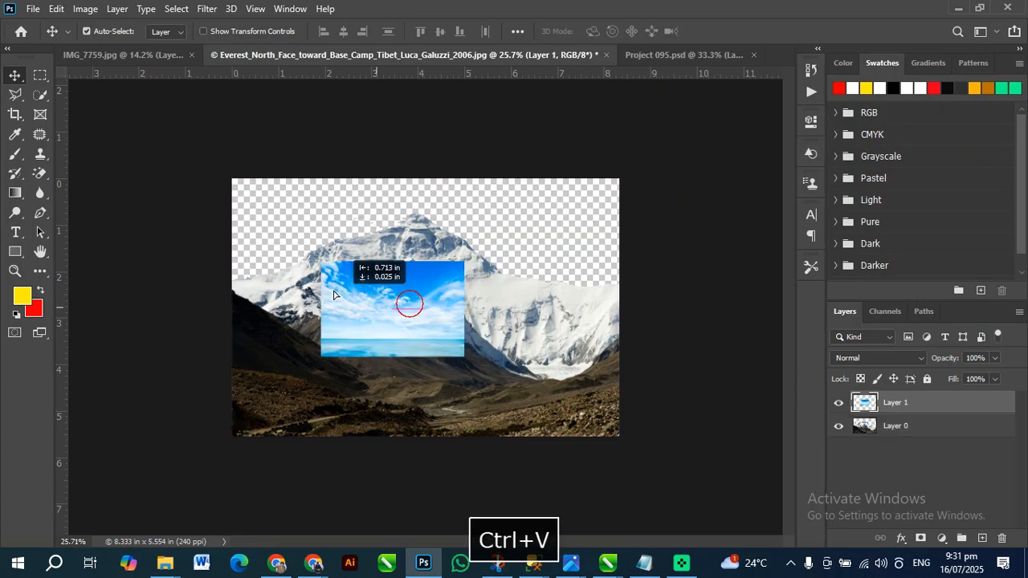
drag(409, 300, 287, 218)
key(ctrl+t)
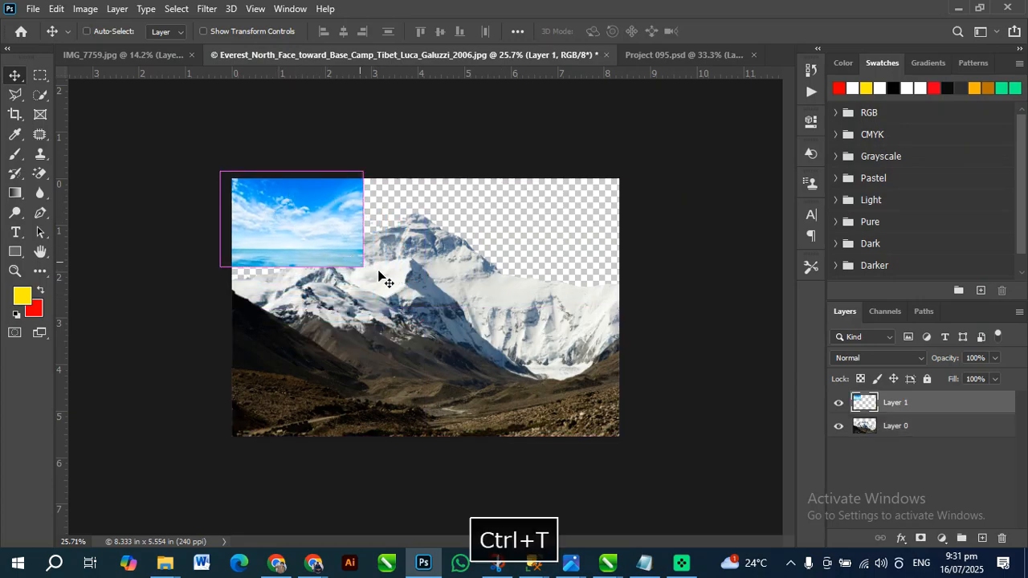
drag(363, 266, 664, 466)
drag(566, 384, 547, 355)
key(Return)
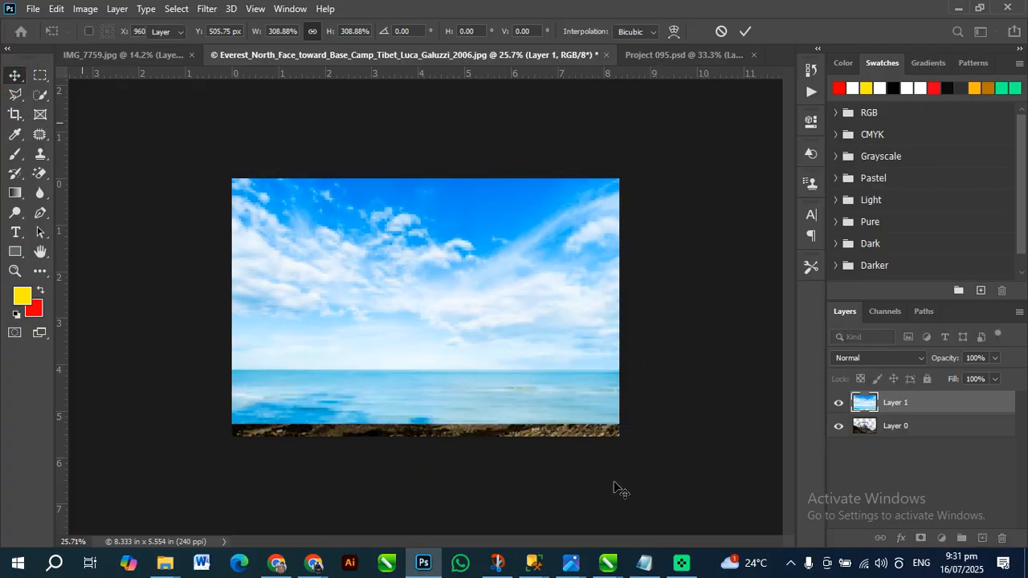
Send the sky layer behind the mountain layer, scale it to about 90%, and move it up behind the peaks
key(ctrl+shift+bracketleft)
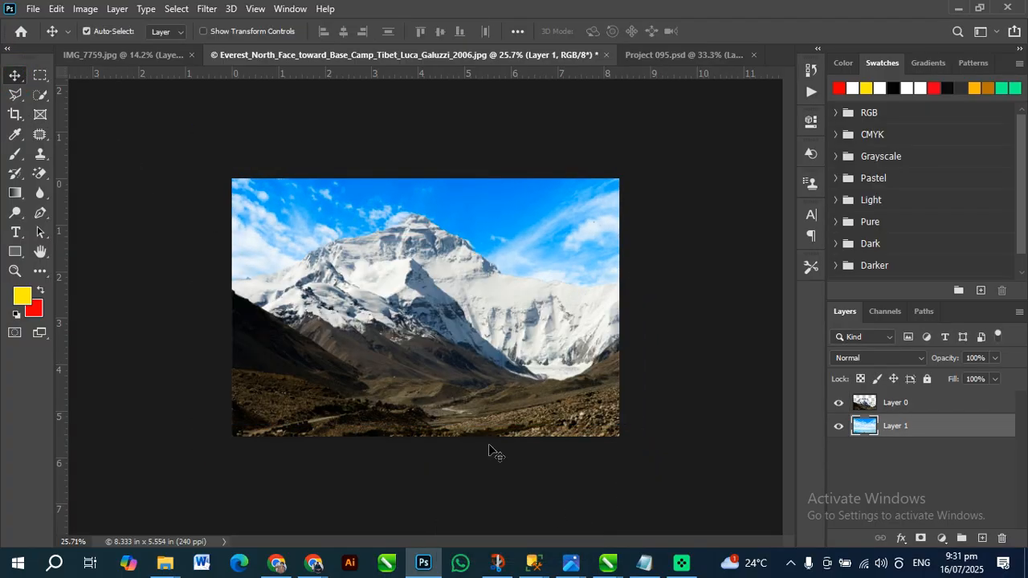
key(ctrl+t)
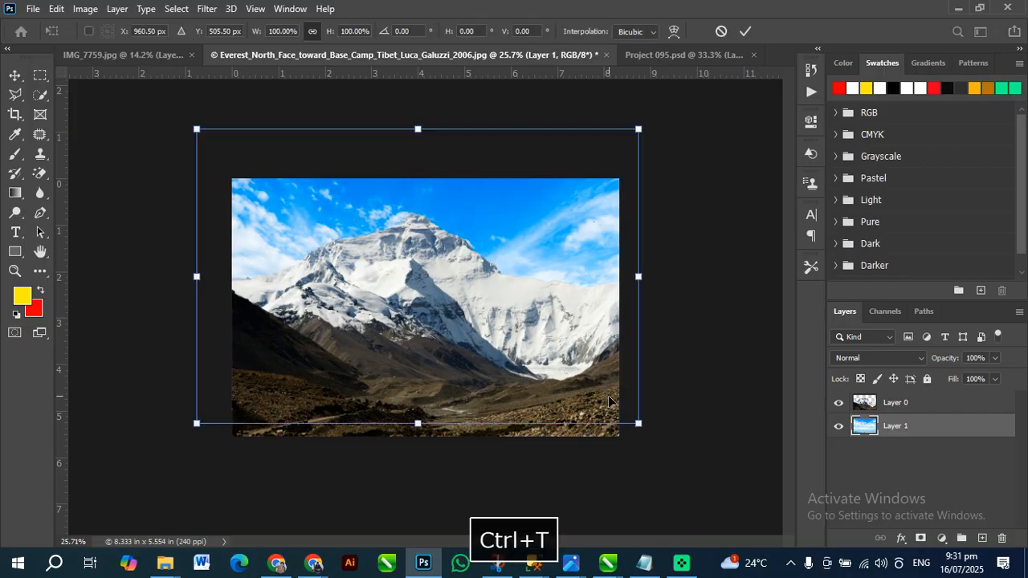
drag(637, 425, 621, 414)
drag(542, 353, 543, 303)
click(15, 79)
click(90, 113)
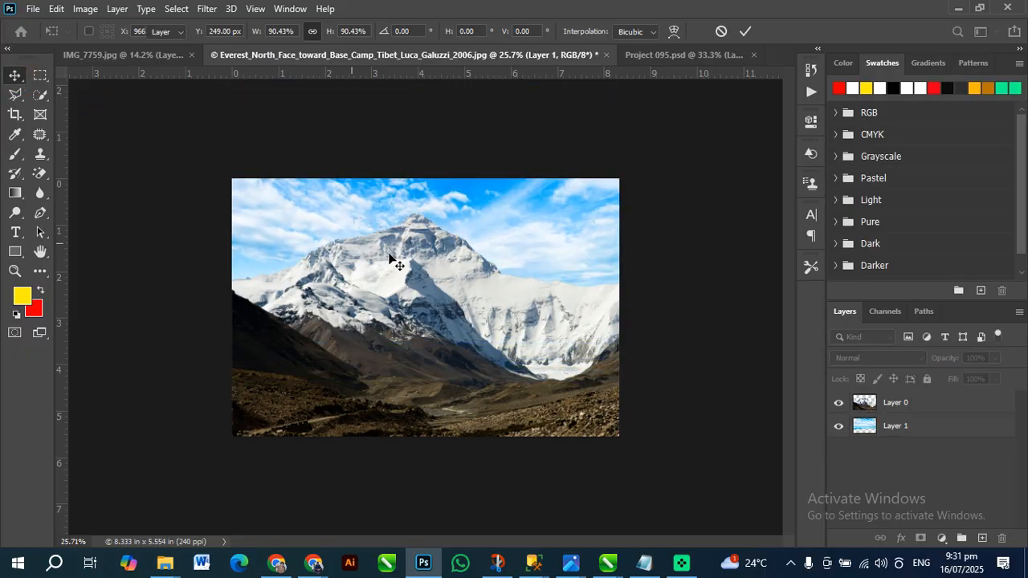
Select the mountain layer, Layer 0, and examine the composite for leftover specks in the sky
scroll(531, 226, up, 7)
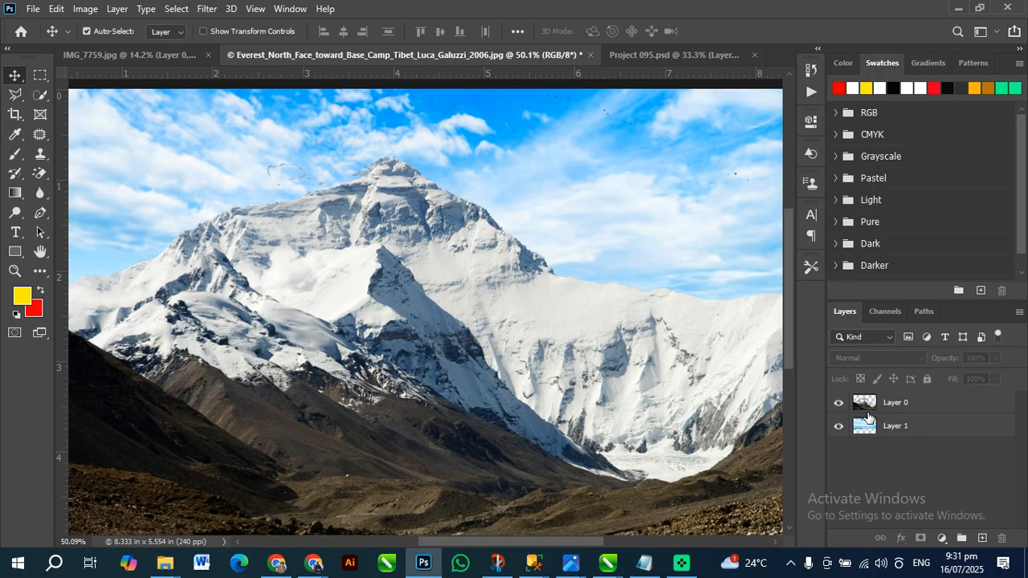
click(861, 410)
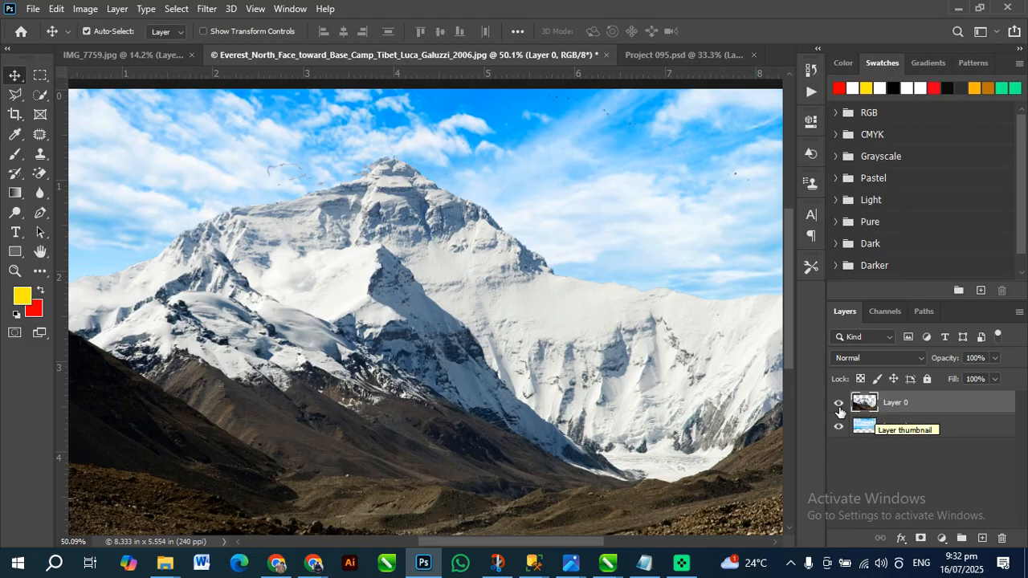
scroll(393, 265, up, 3)
scroll(418, 370, down, 3)
scroll(462, 183, up, 1)
scroll(462, 184, up, 1)
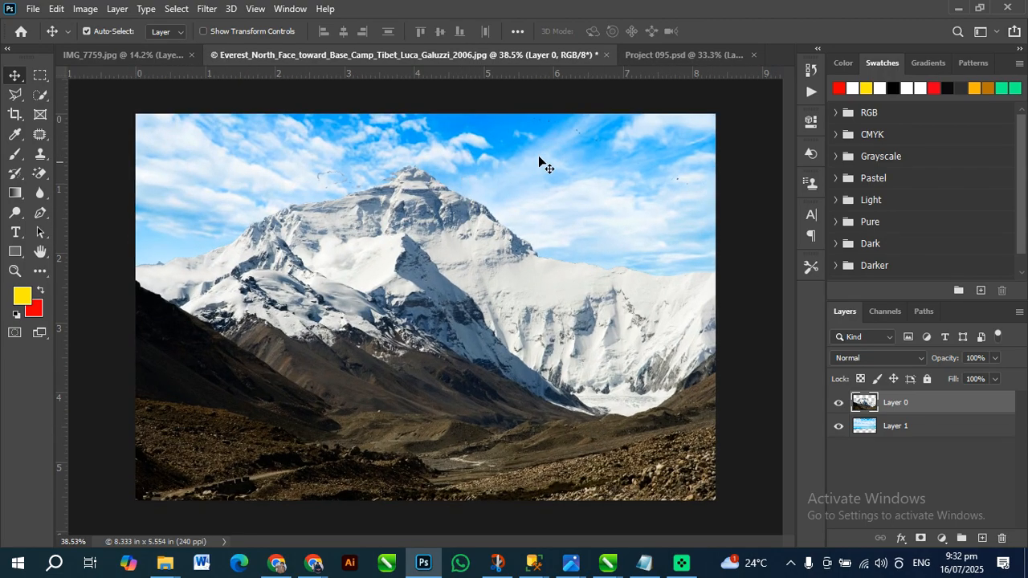
Select the sky layer, add a Hue/Saturation adjustment above it, and clip the adjustment so it affects only the sky
click(555, 153)
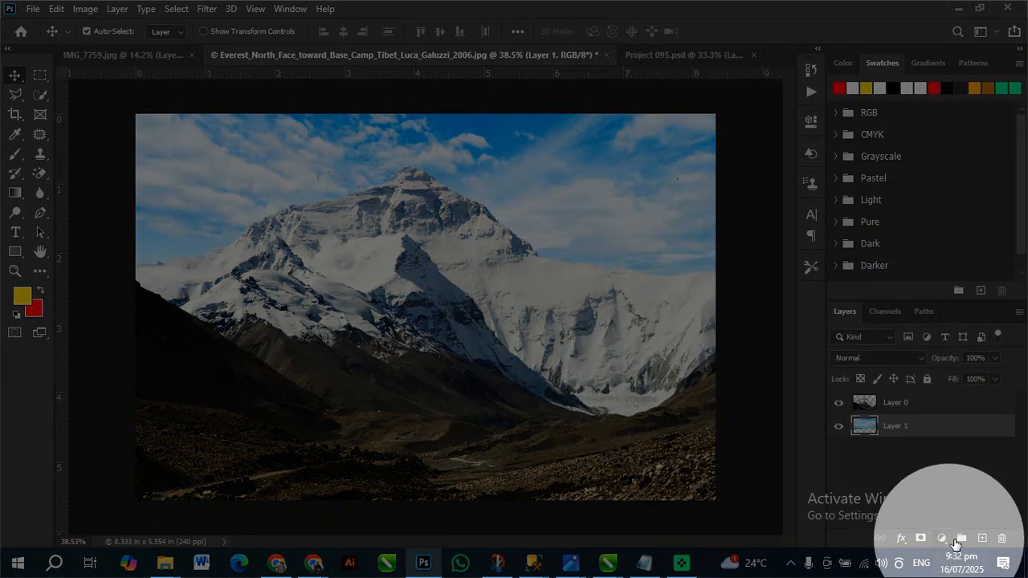
click(941, 539)
click(945, 549)
click(944, 543)
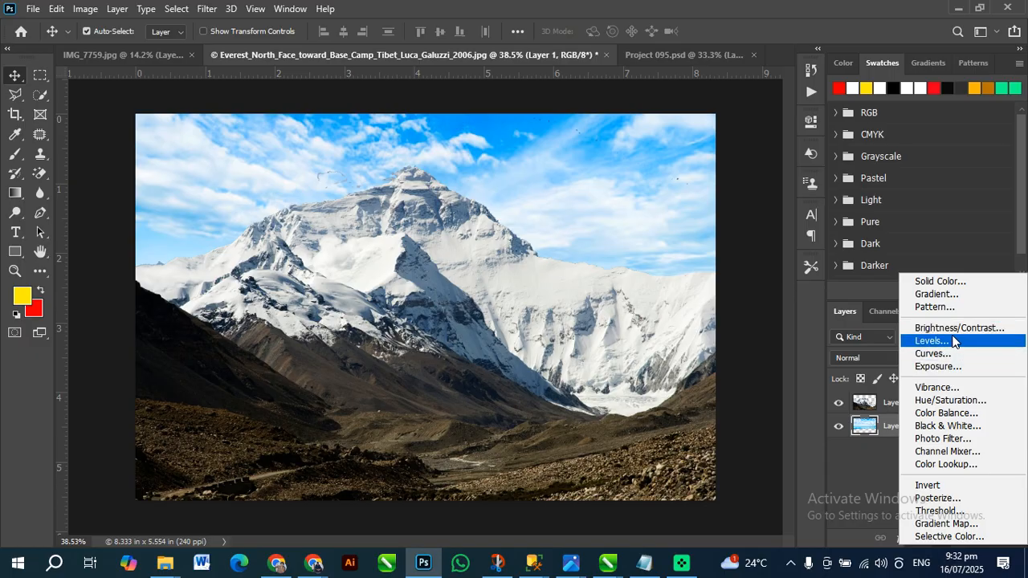
click(963, 400)
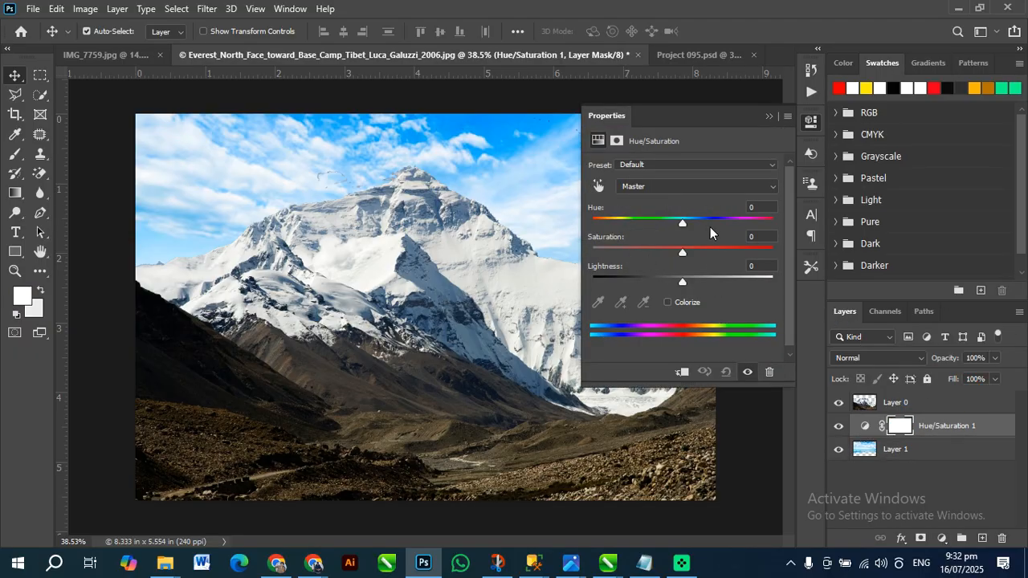
drag(686, 218, 665, 223)
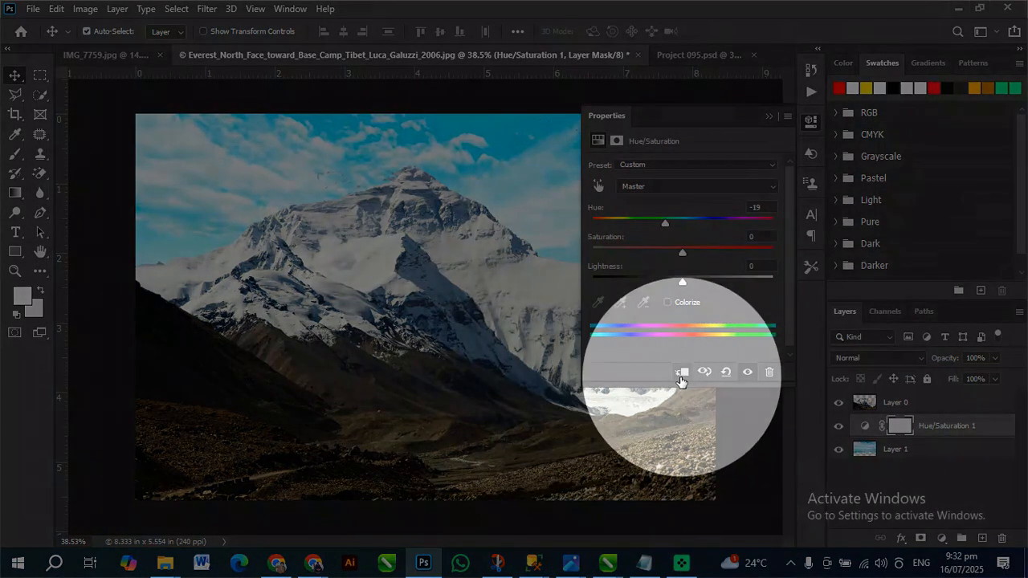
click(682, 374)
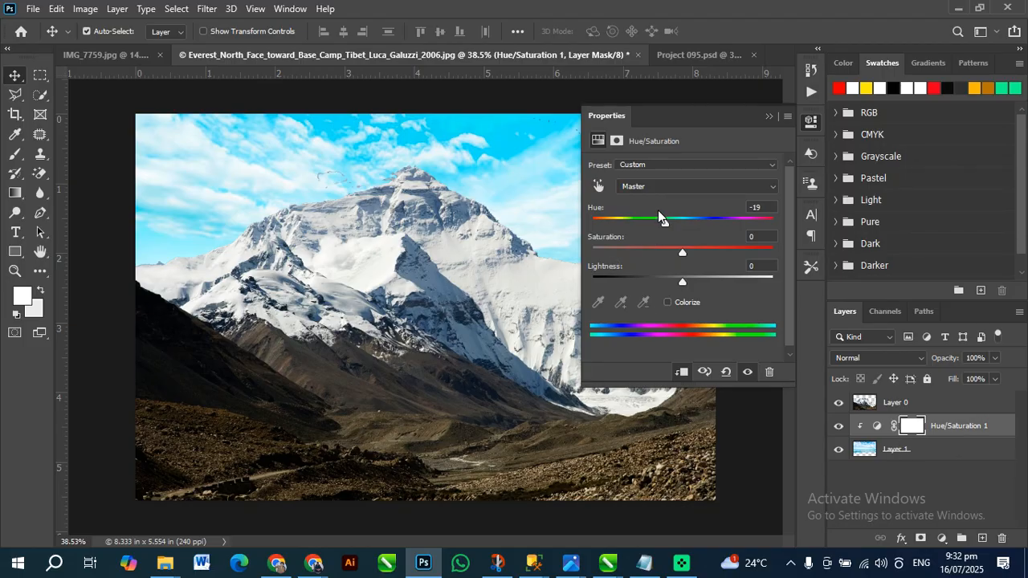
Soften the sky by setting the adjustment's saturation to -47 and lightness to +39, with a small positive hue shift
drag(663, 219, 703, 223)
drag(689, 281, 718, 283)
drag(683, 252, 644, 256)
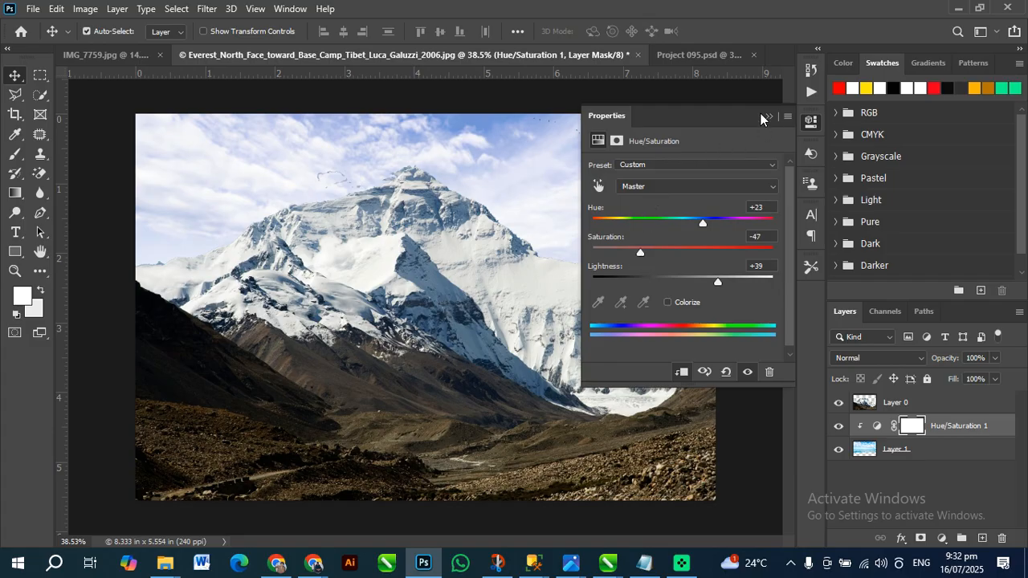
mouse_move(699, 230)
mouse_down()
mouse_move(669, 223)
mouse_move(690, 224)
mouse_up()
click(763, 116)
click(666, 216)
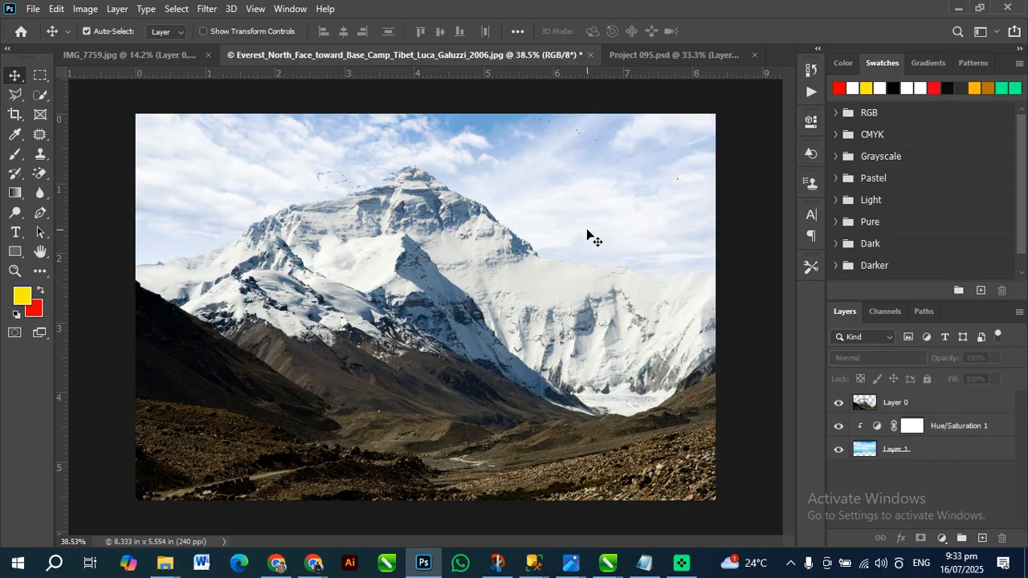
Place the original Everest photo from the desktop into the document at 100% scale as a new layer
key(super)
click(759, 269)
key(space)
scroll(571, 271, down, 4)
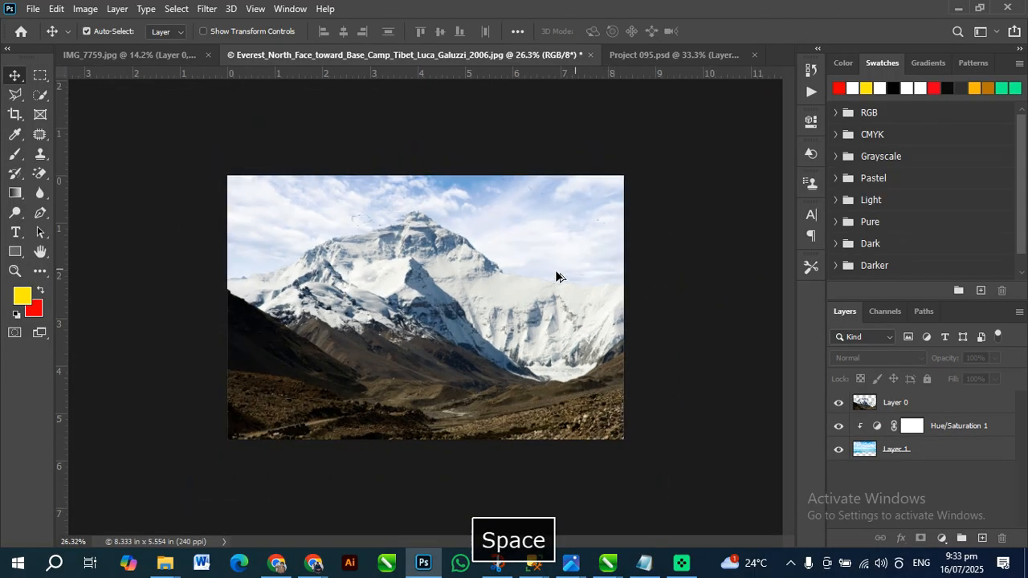
scroll(448, 287, up, 1)
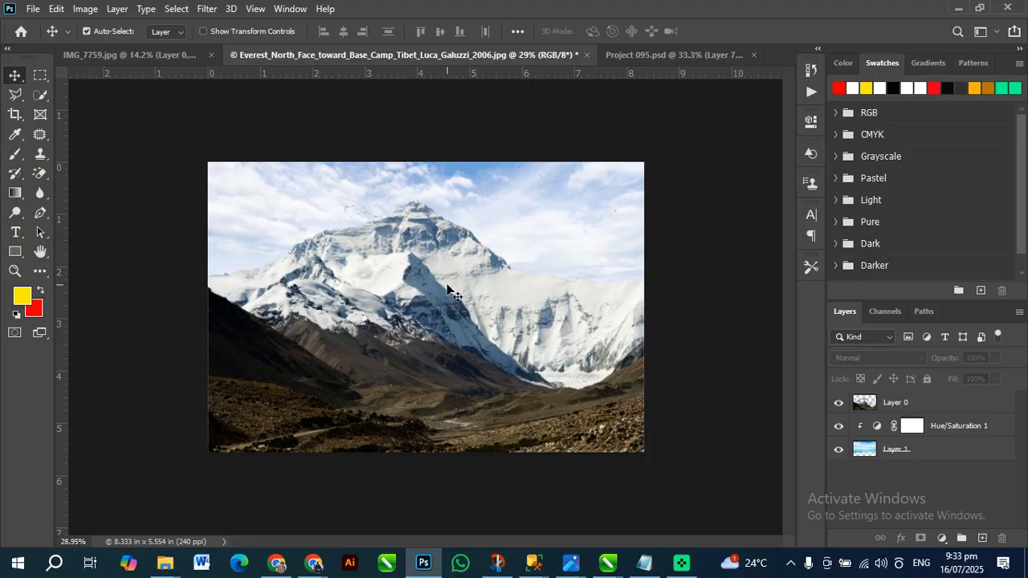
key(super+d)
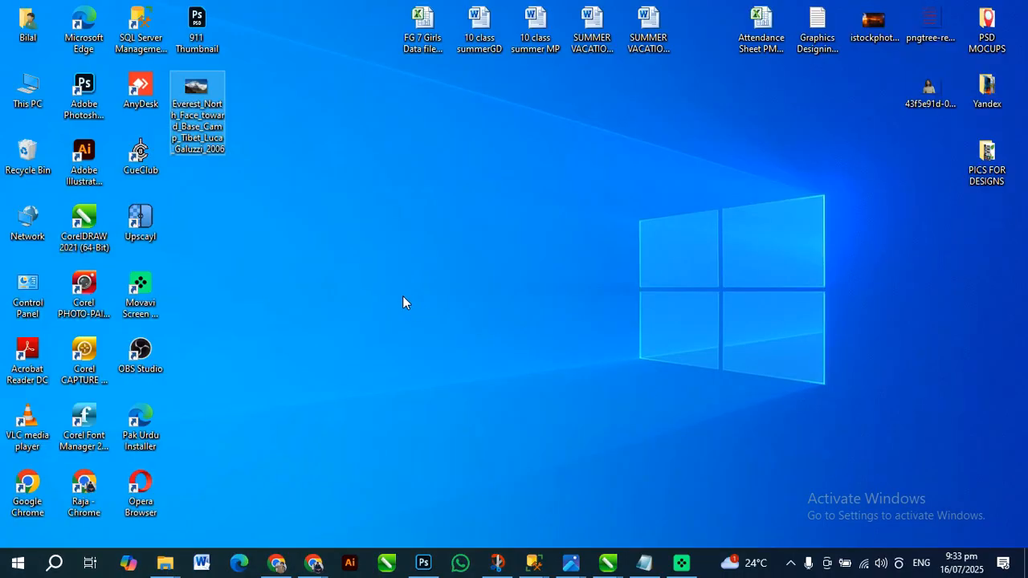
drag(197, 112, 417, 312)
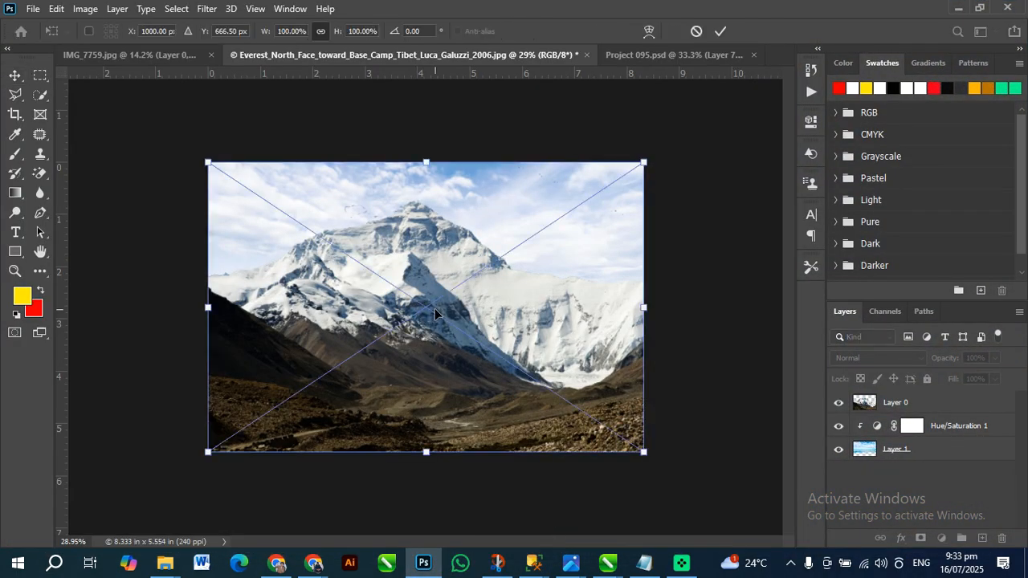
click(13, 78)
click(456, 299)
Bring the placed original photo to the top of the layer stack and toggle its visibility to compare before and after, leaving it hidden
key(ctrl+shift+bracketleft)
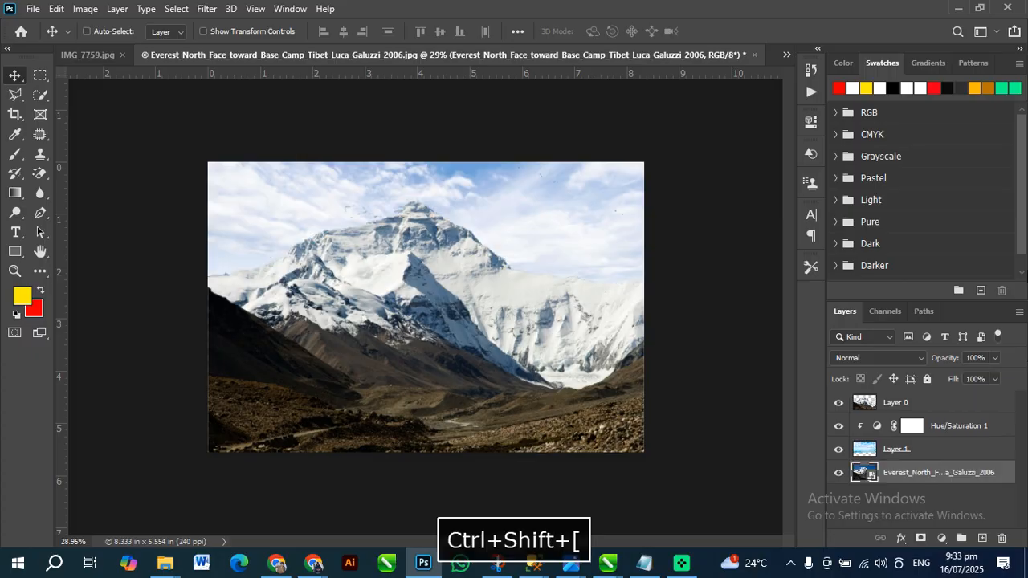
key(ctrl+shift+bracketright)
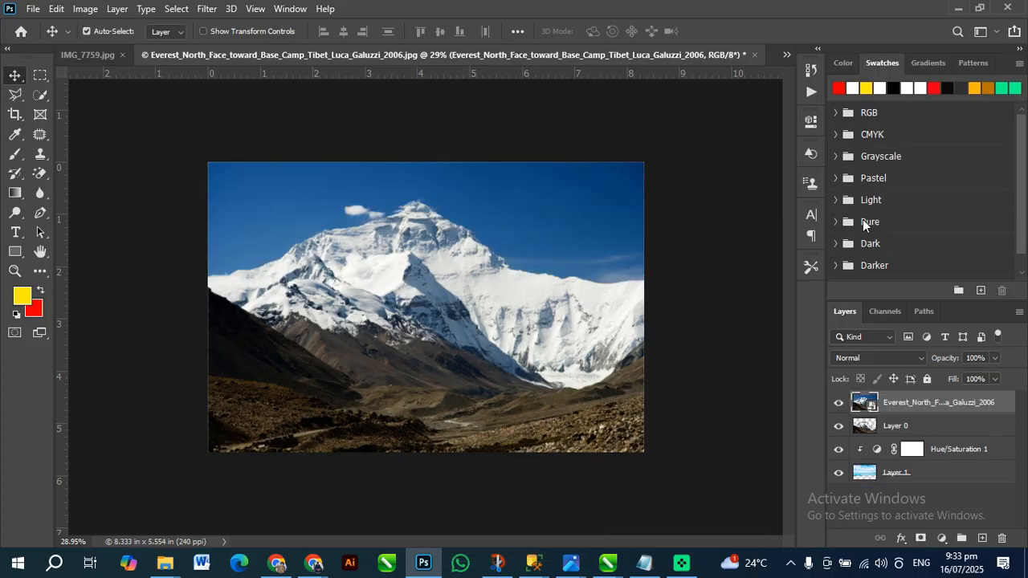
click(698, 258)
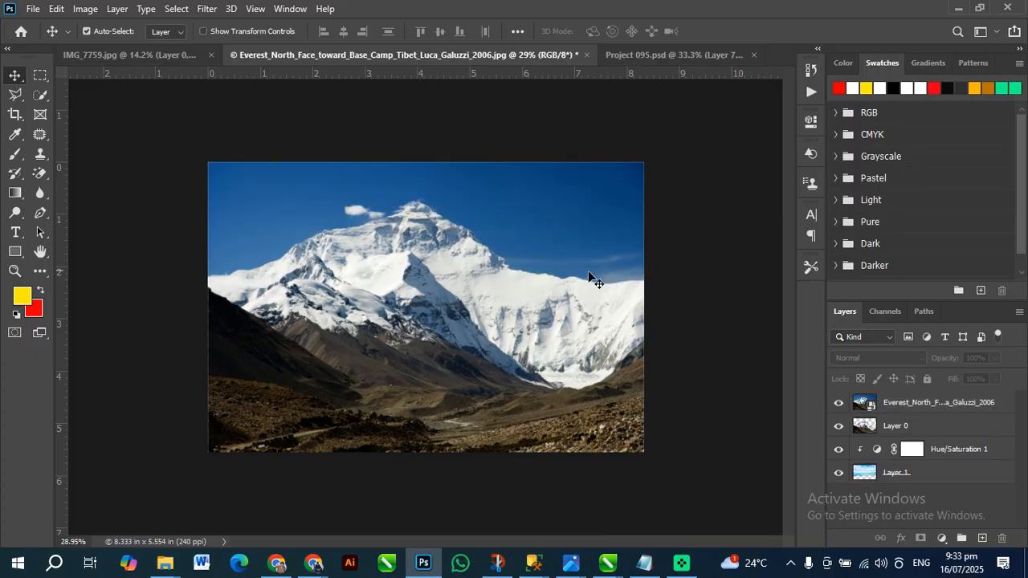
click(838, 403)
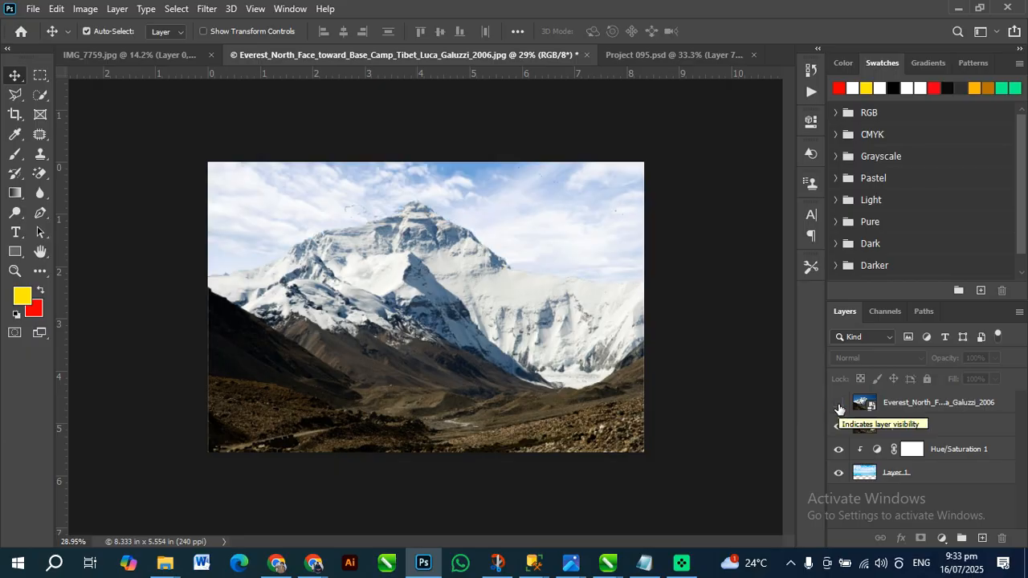
click(839, 403)
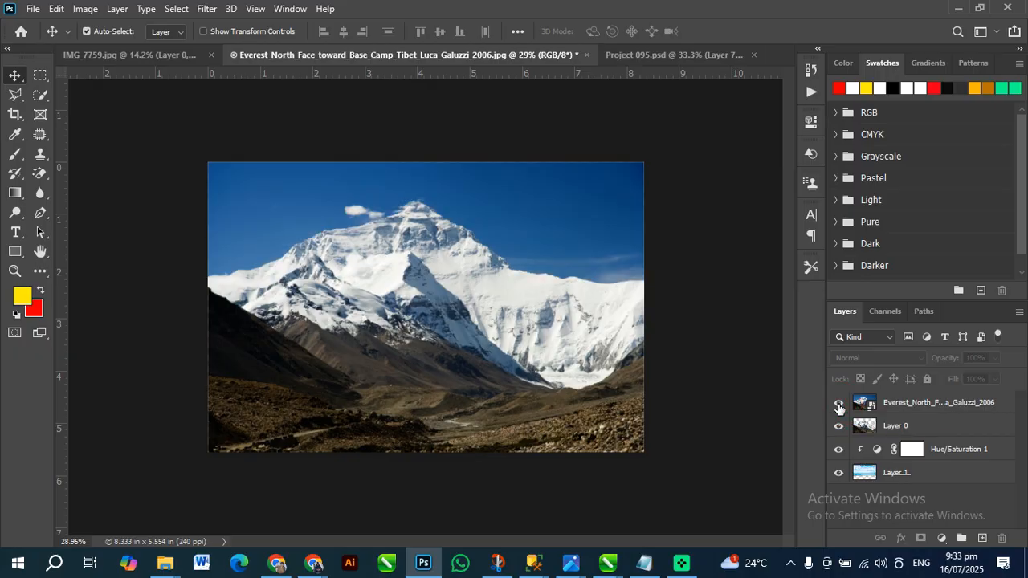
click(838, 403)
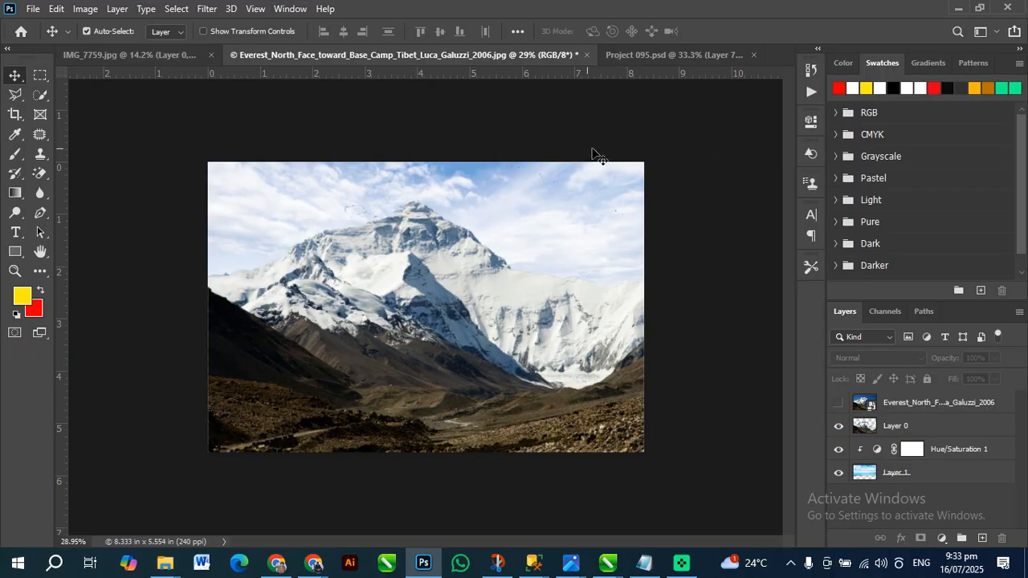
In Project 095.psd, move the bottom fade, burnt bus, crime-scene tape, red handprint and AGAIN title out of place to show the separate cutouts
click(639, 59)
mouse_move(539, 291)
mouse_down()
mouse_move(482, 305)
mouse_move(401, 408)
mouse_move(350, 415)
mouse_move(356, 347)
mouse_move(518, 282)
mouse_move(470, 274)
mouse_move(370, 293)
mouse_move(535, 447)
mouse_move(525, 372)
mouse_up()
drag(211, 237, 450, 242)
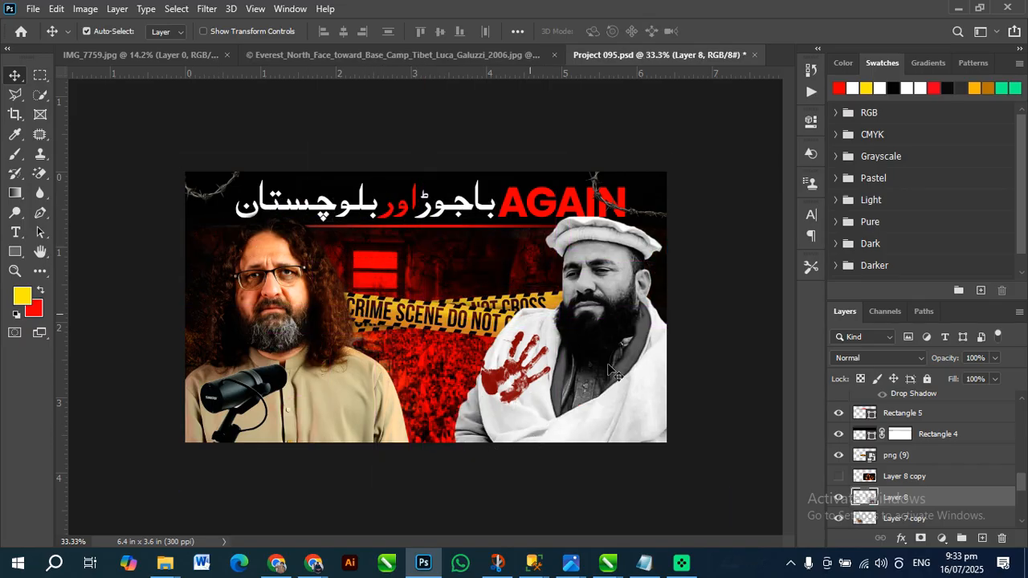
scroll(935, 482, down, 5)
mouse_move(528, 219)
mouse_down()
mouse_move(518, 277)
mouse_move(582, 350)
mouse_up()
drag(591, 351, 362, 384)
drag(442, 392, 550, 241)
drag(409, 369, 434, 295)
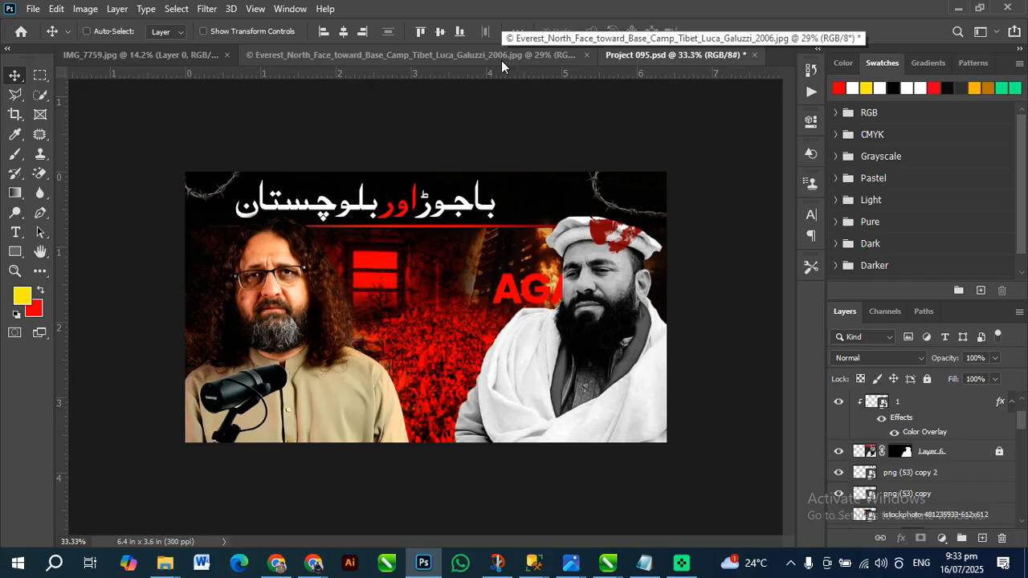
Undo the element moves in Project 095.psd and return to the Everest document
key(ctrl+z)
key(ctrl+z)
key(ctrl+z)
key(ctrl+z)
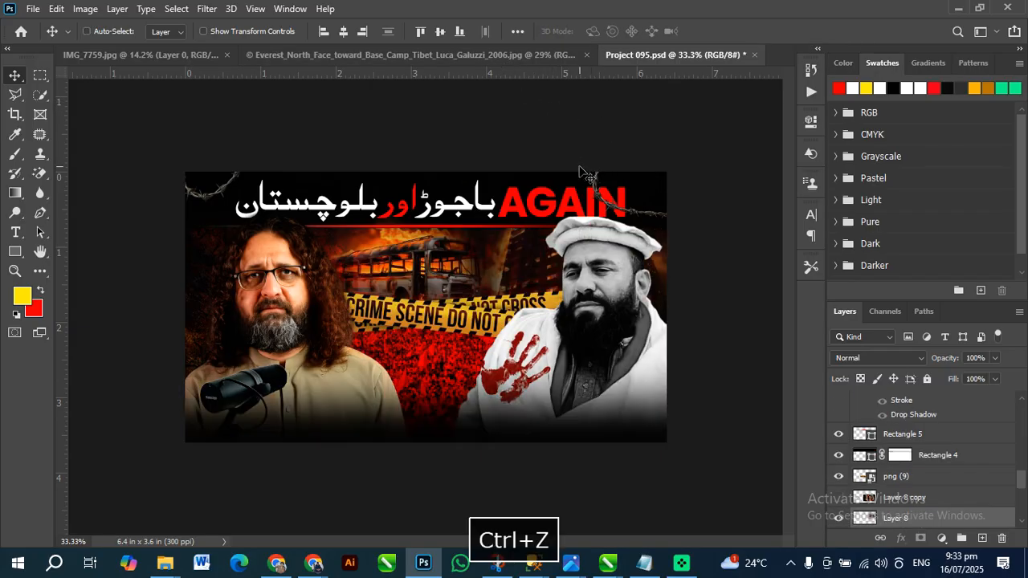
click(375, 54)
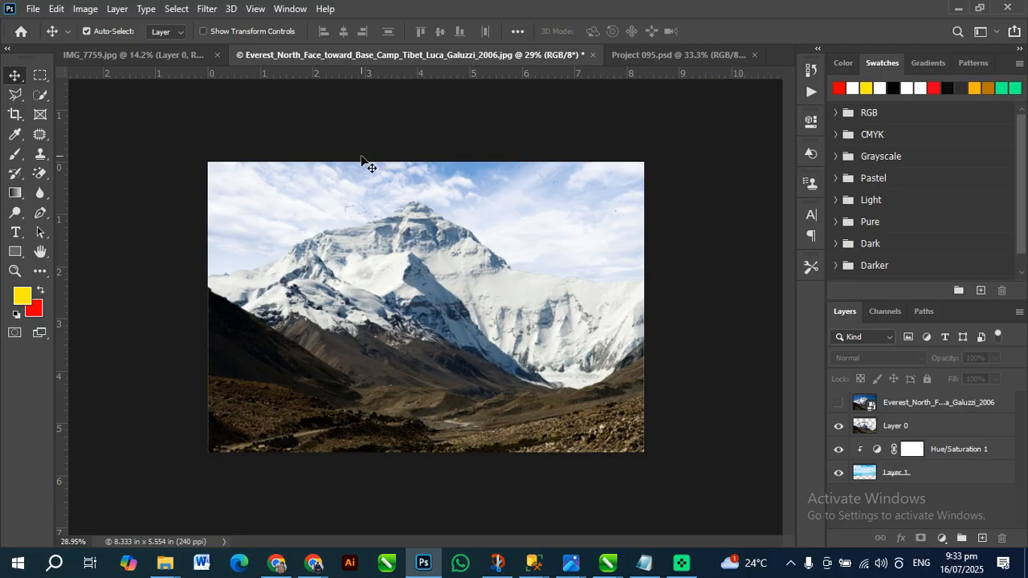
mouse_move(164, 563)
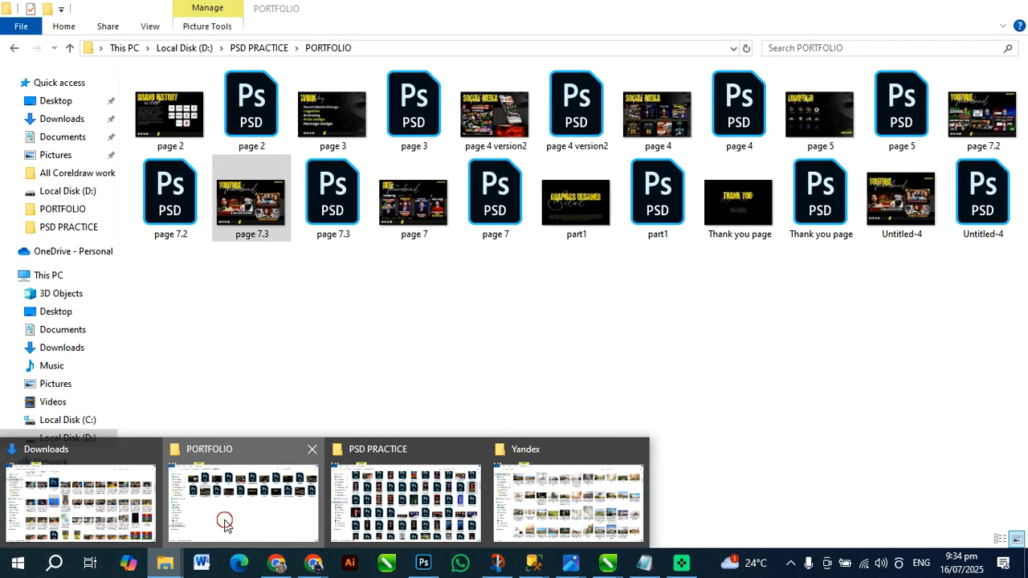
click(223, 520)
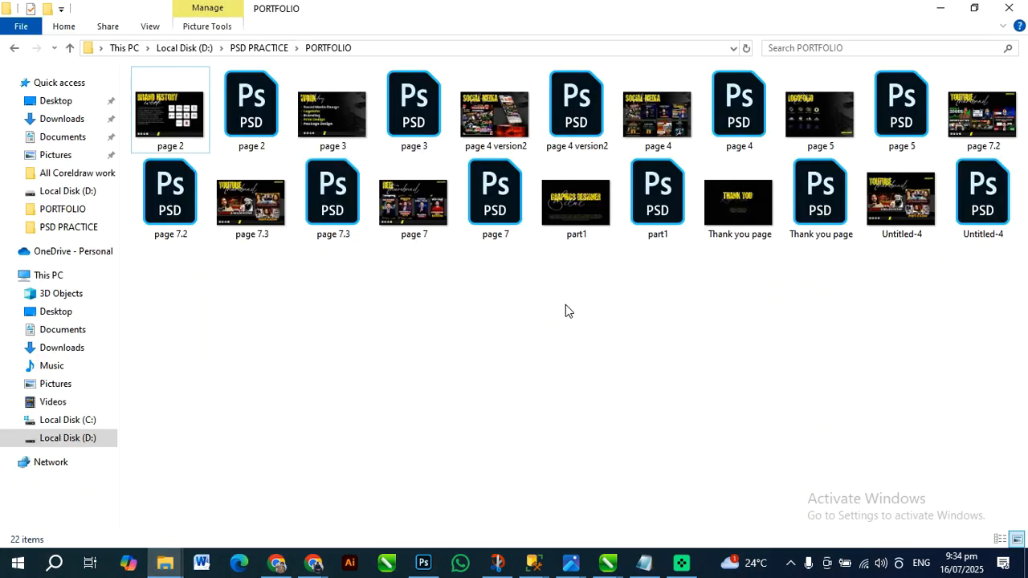
click(596, 216)
click(1026, 569)
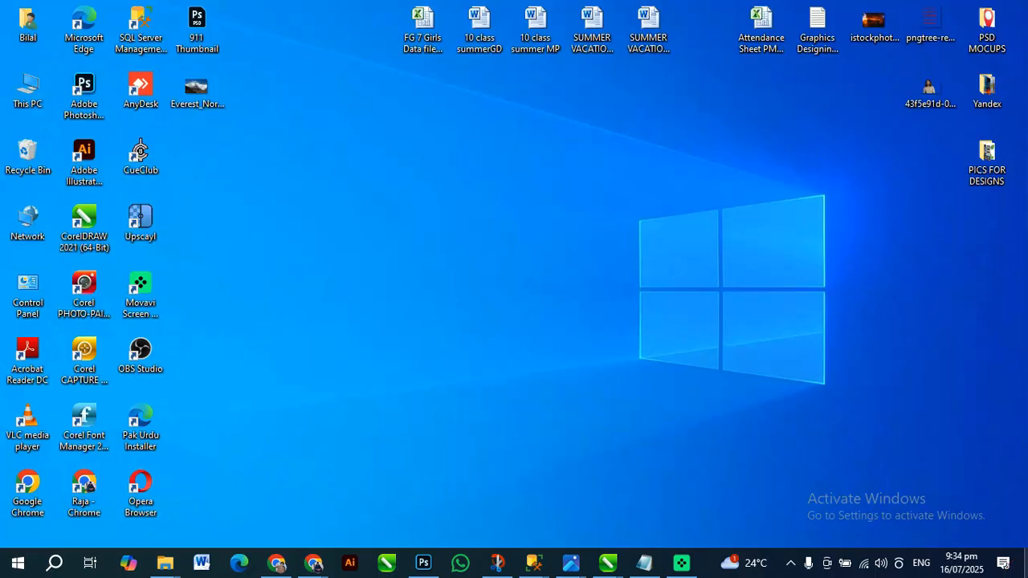
click(1027, 569)
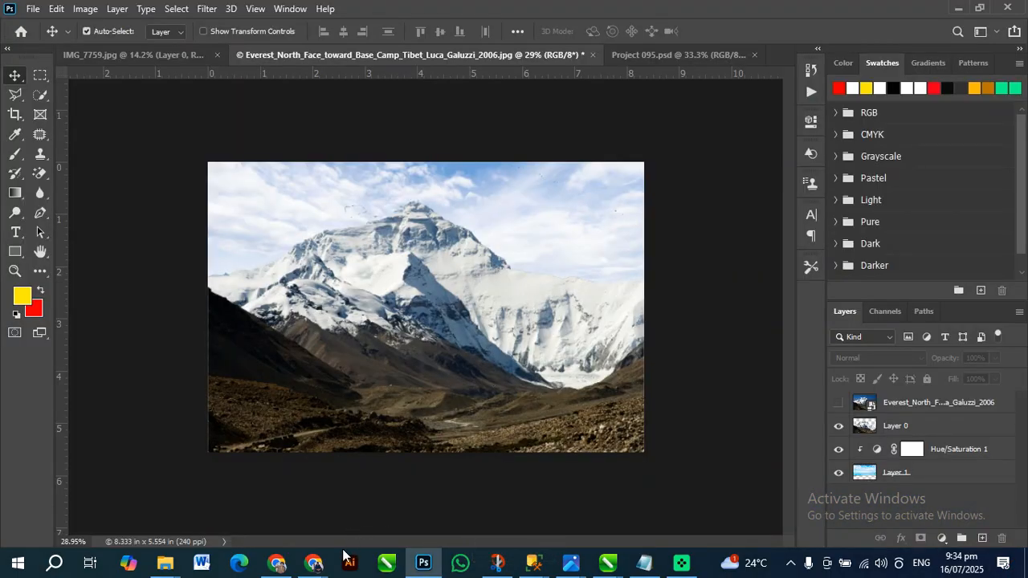
Switch to the PORTFOLIO folder in File Explorer and open the part1 image
mouse_move(167, 562)
click(183, 519)
click(347, 205)
click(418, 279)
click(566, 216)
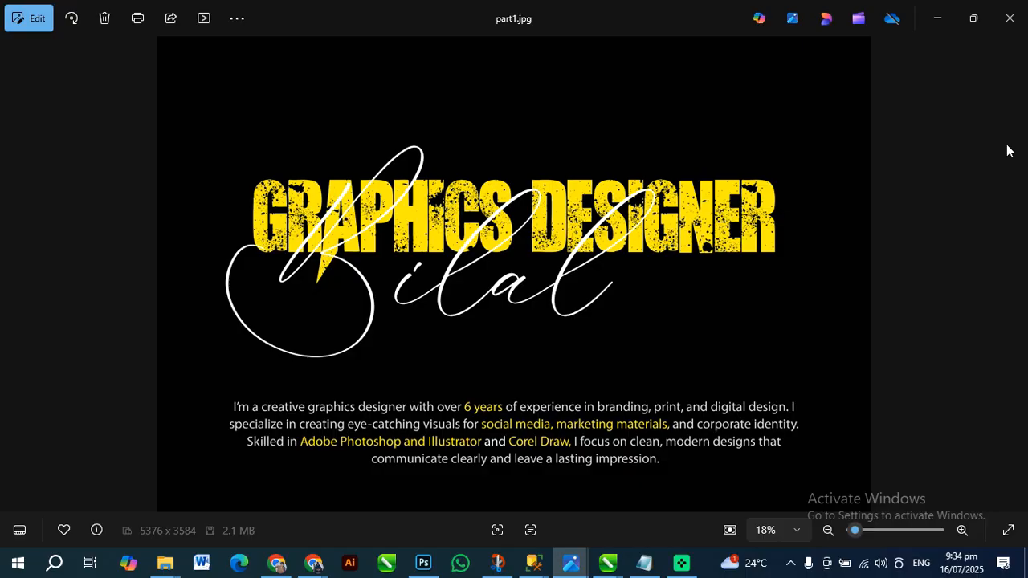
Page backward through the portfolio images from part1 to page 2, examining the thumbnail, logo and social media designs, and close the viewer
key(Left)
key(Right)
key(Left)
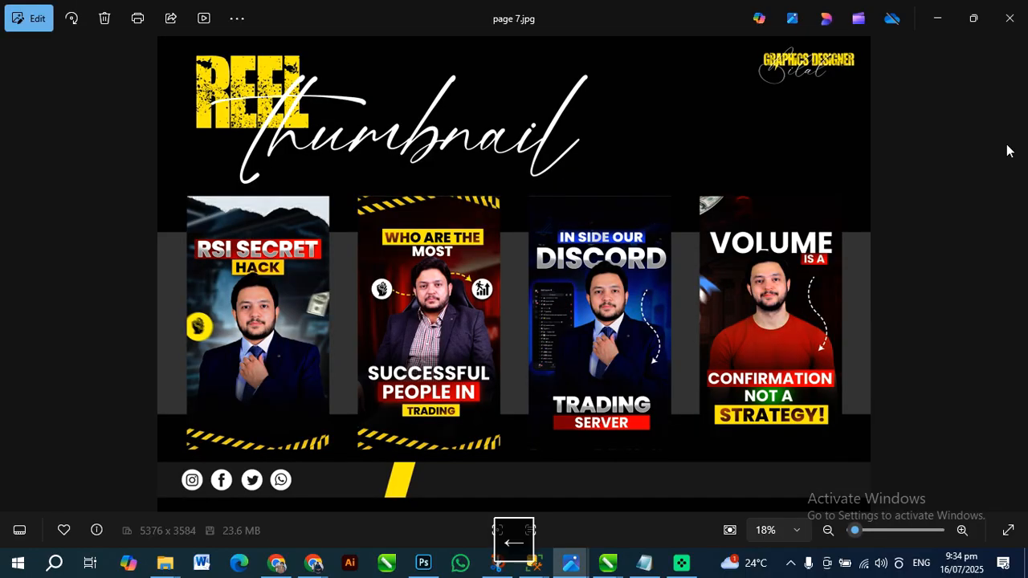
key(Left)
key(Left)
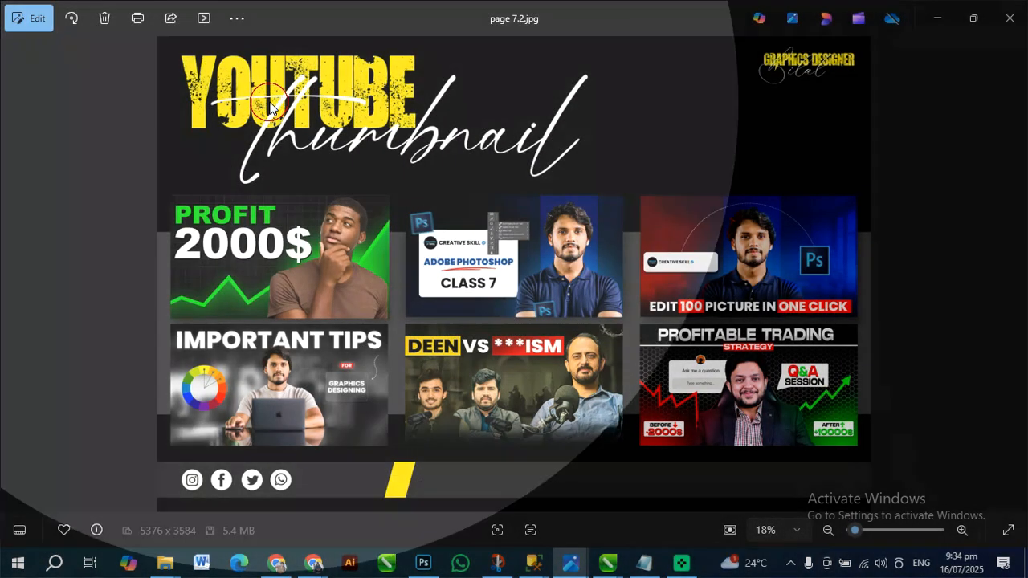
key(Left)
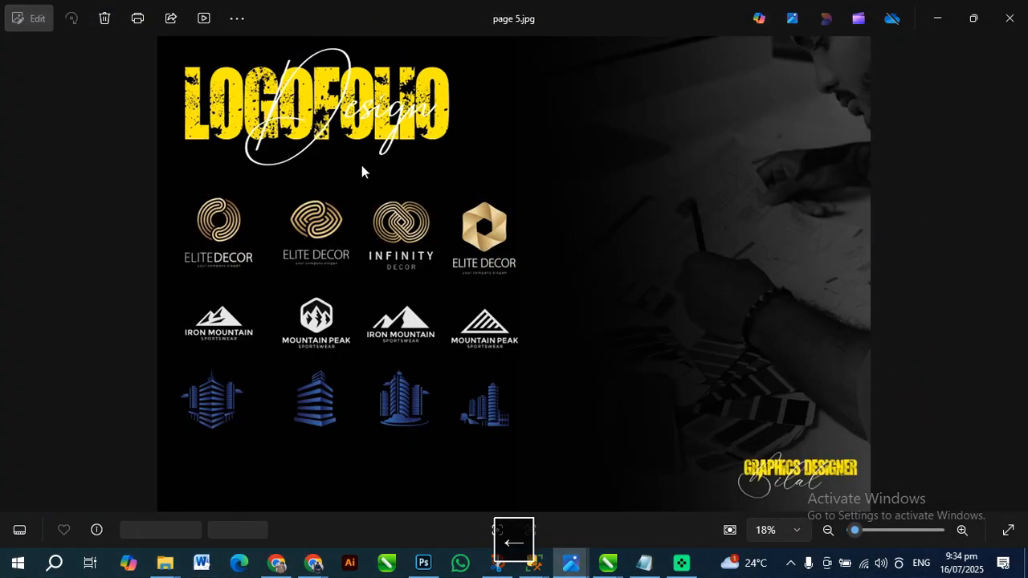
key(Left)
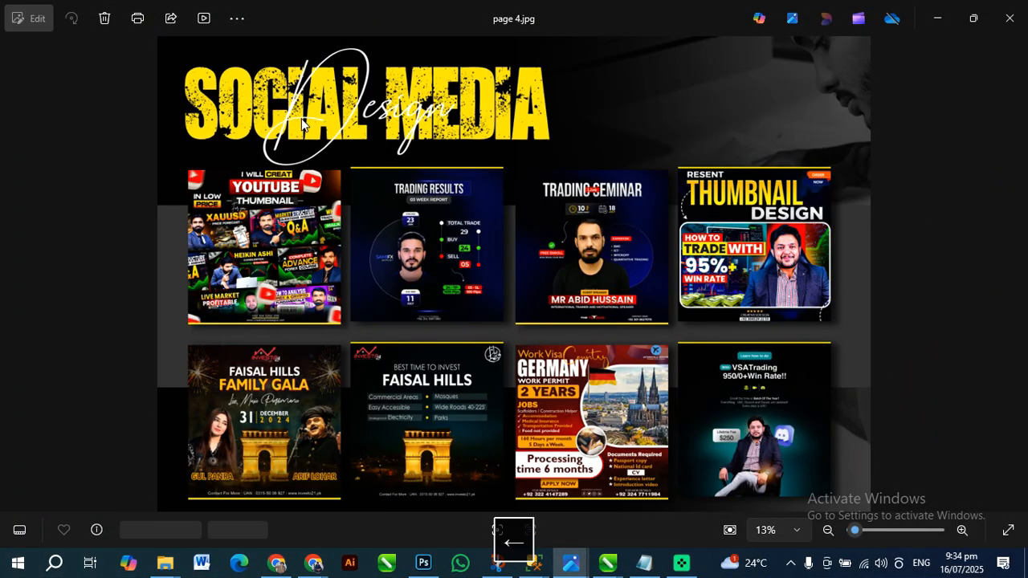
key(Left)
key(Left)
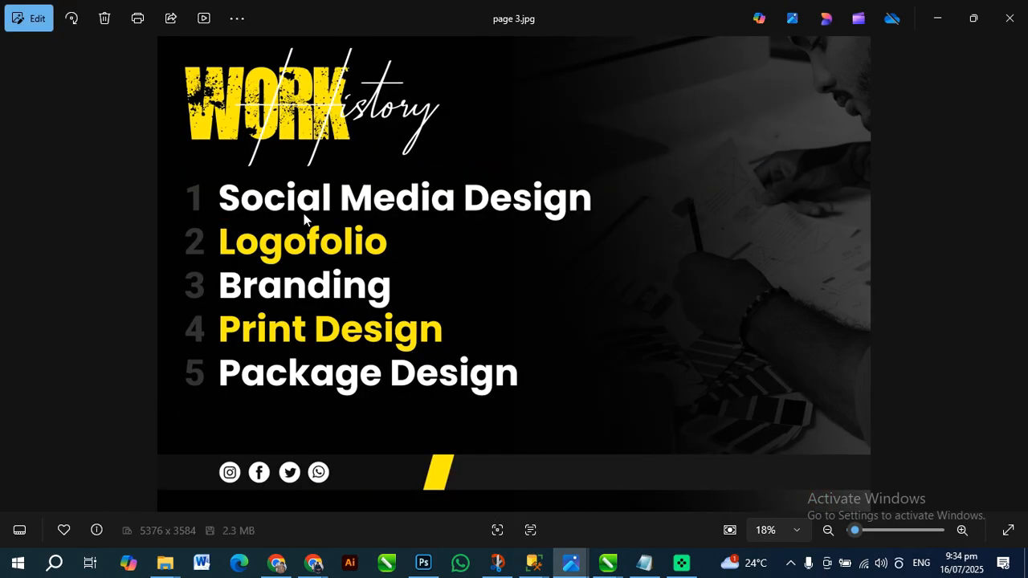
key(Left)
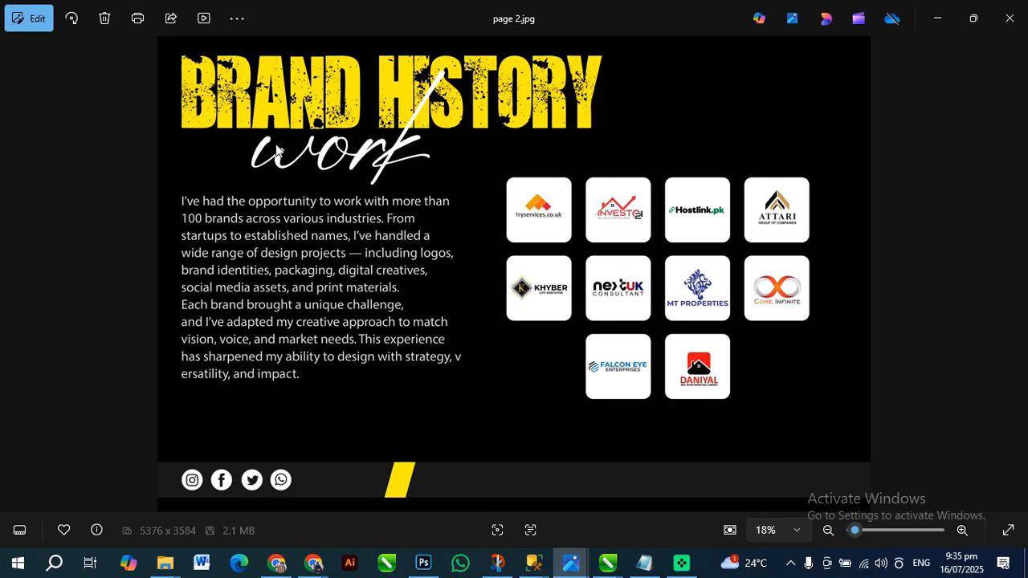
click(1009, 18)
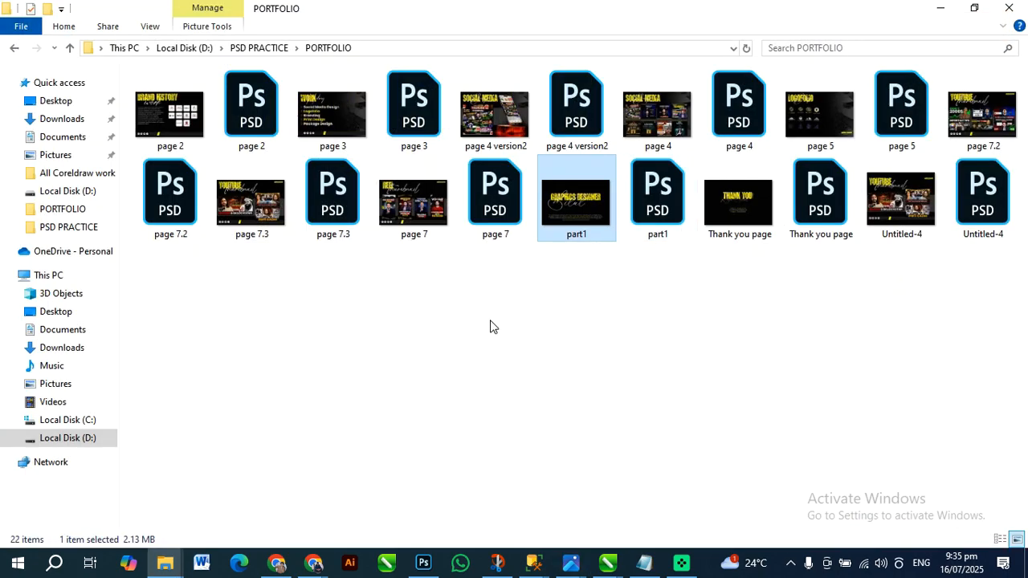
Refresh the PORTFOLIO folder and switch to the Google Meet call in Chrome
right_click(241, 249)
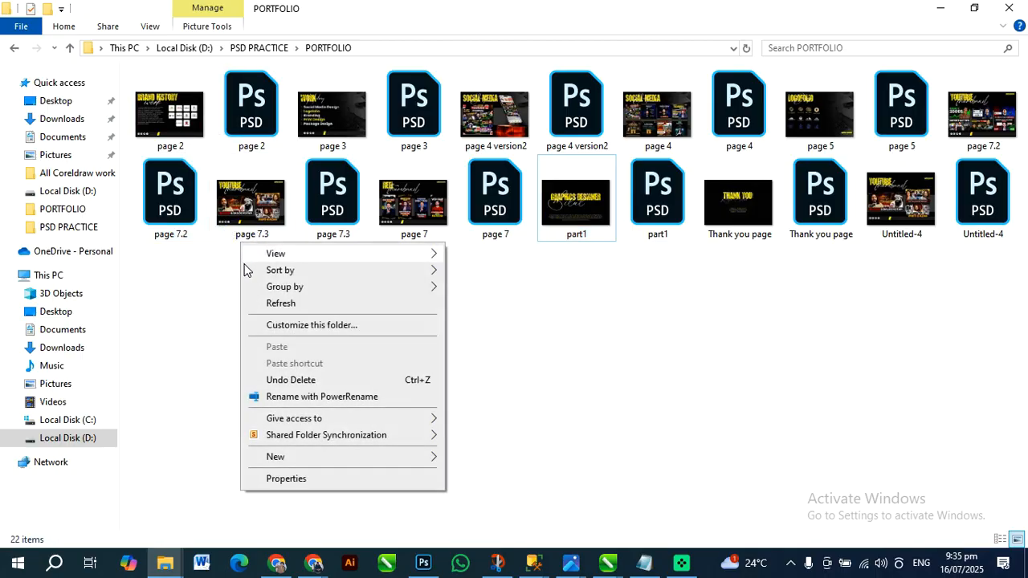
click(278, 301)
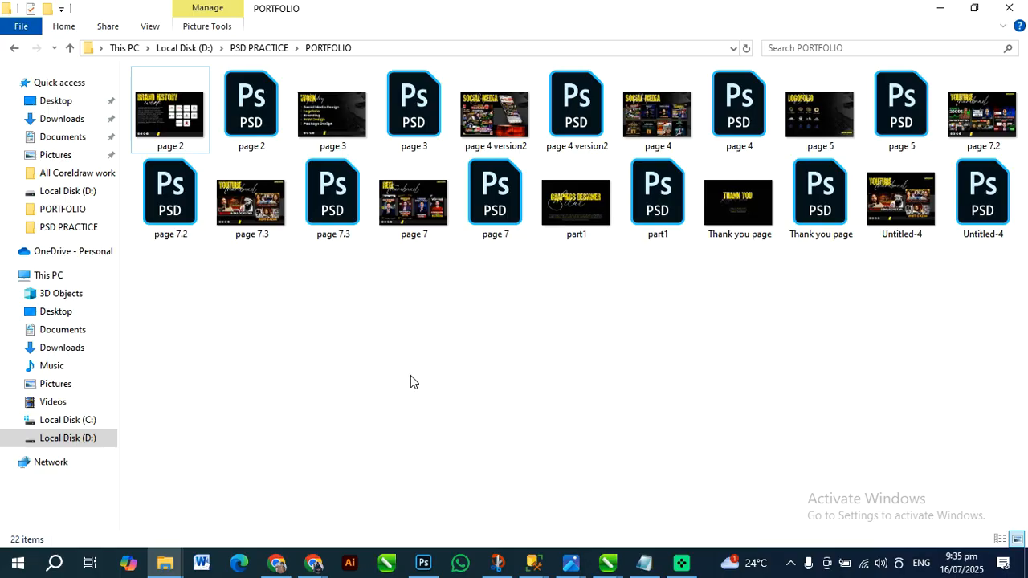
mouse_move(313, 562)
click(218, 500)
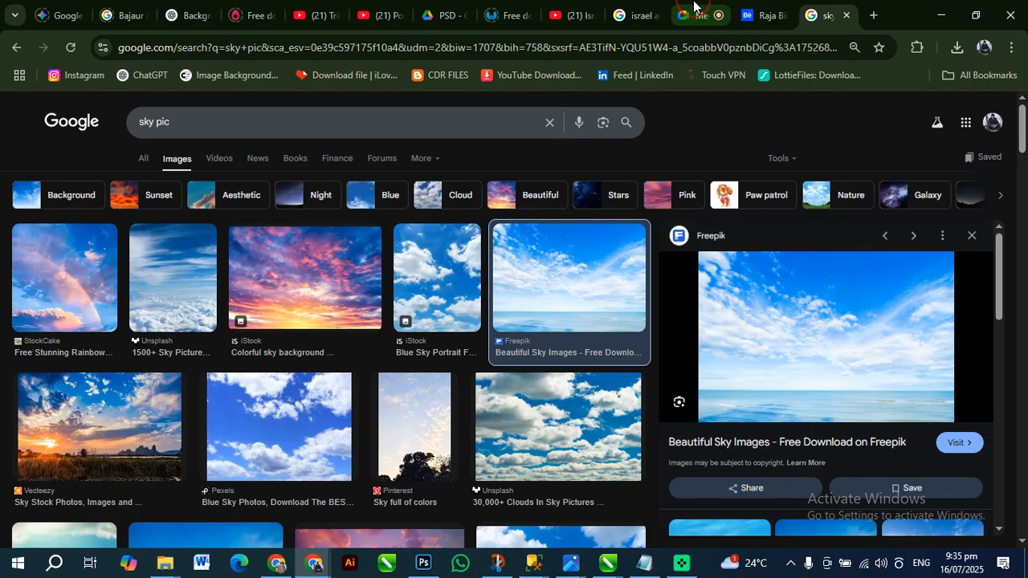
click(691, 14)
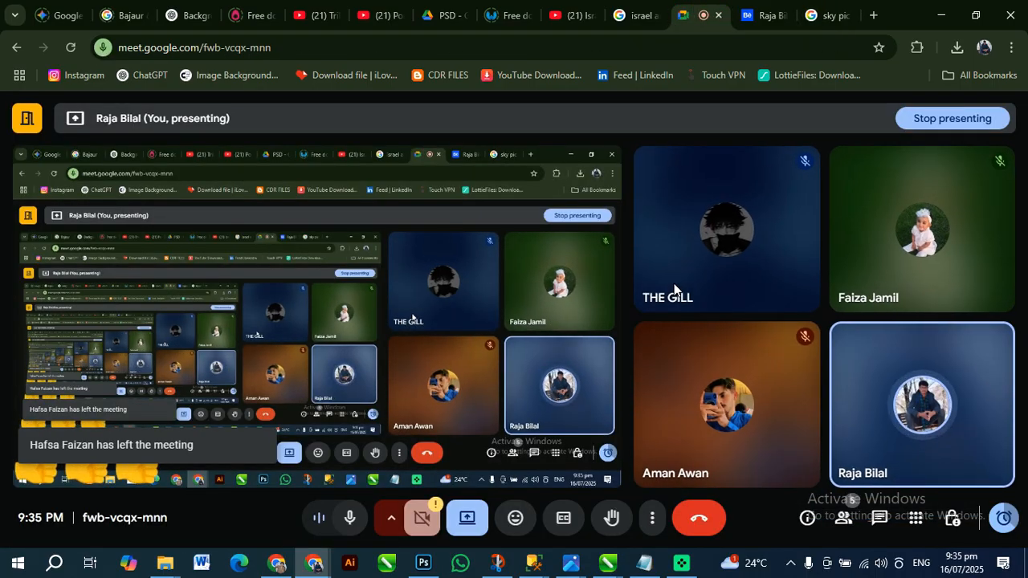
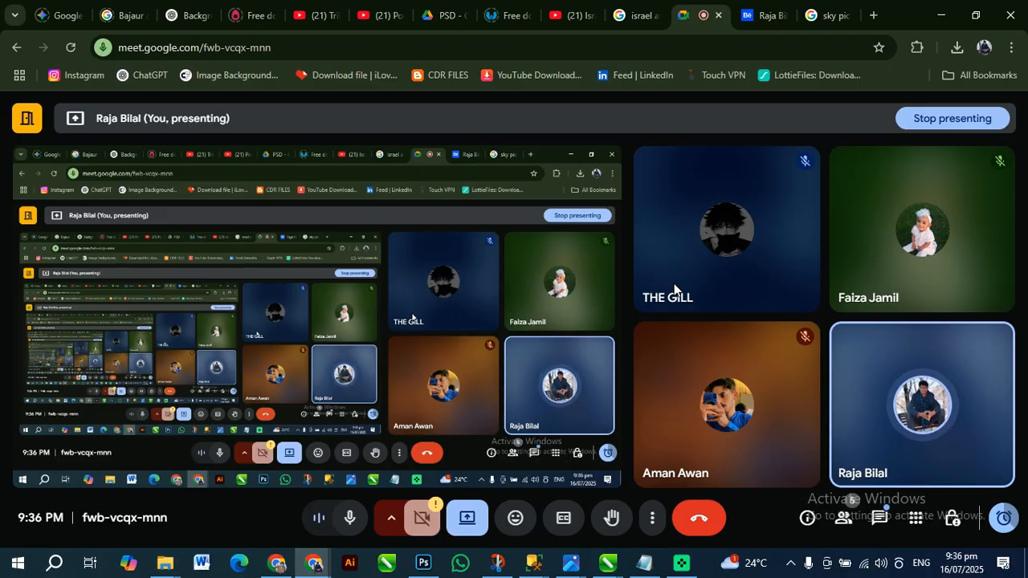
Switch to the Everest document in Photoshop and look over the available adjustment layer types without adding one
click(938, 14)
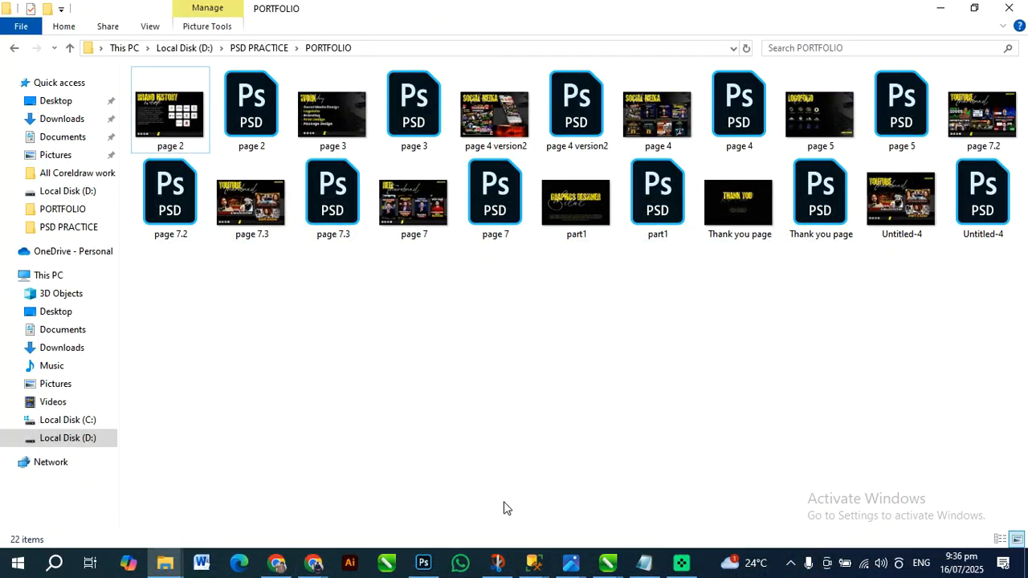
click(423, 562)
key(space)
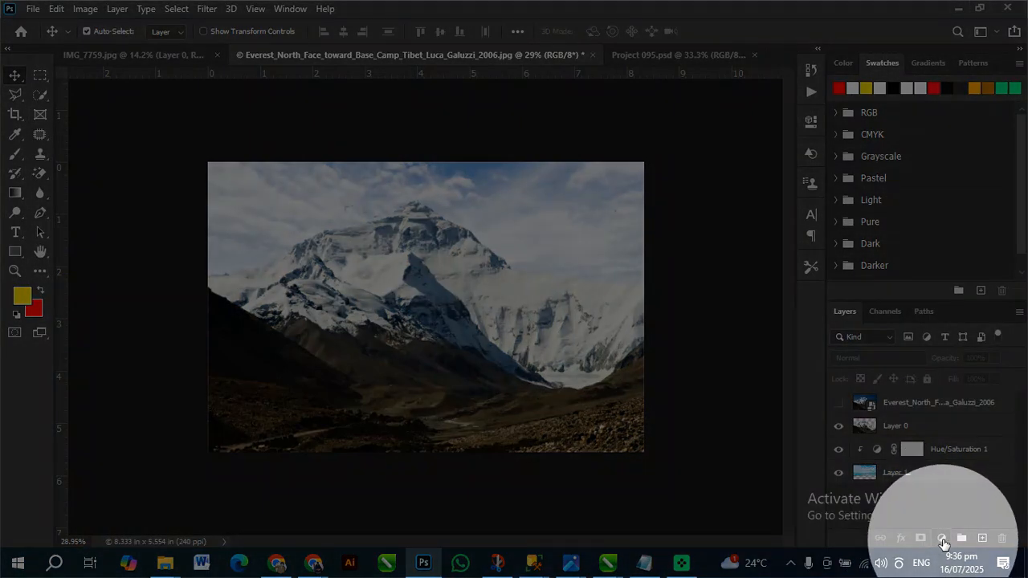
click(942, 538)
click(945, 542)
click(945, 542)
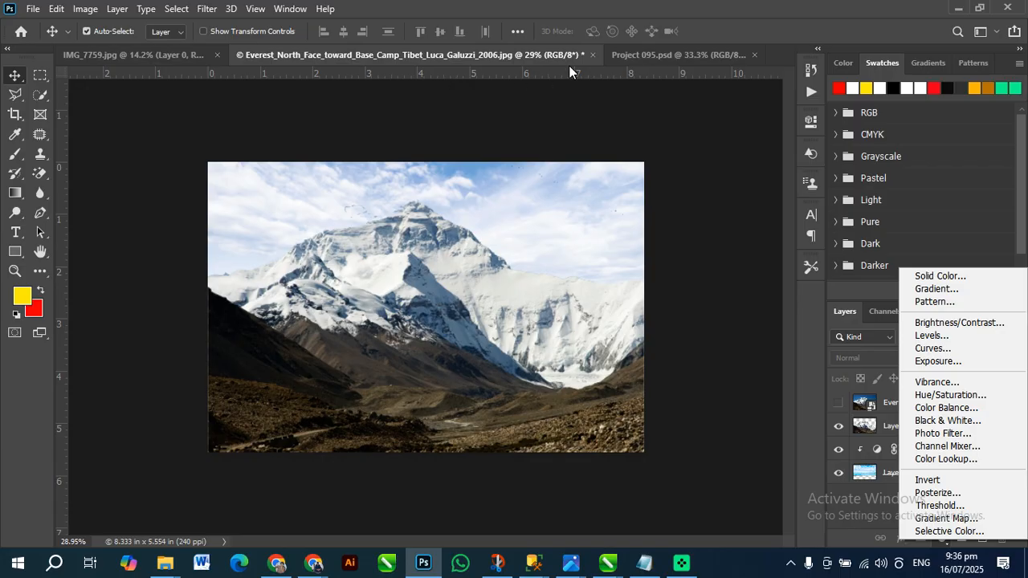
click(686, 64)
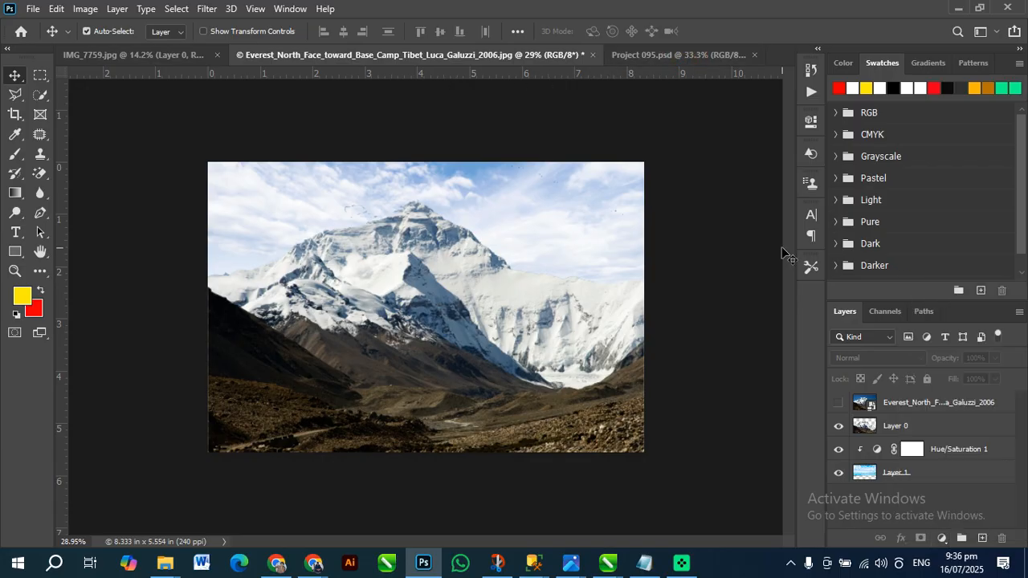
Switch to Project 095.psd and unlock the long-haired man's photo layer beneath Hue/Saturation 1
click(667, 57)
key(ctrl+z)
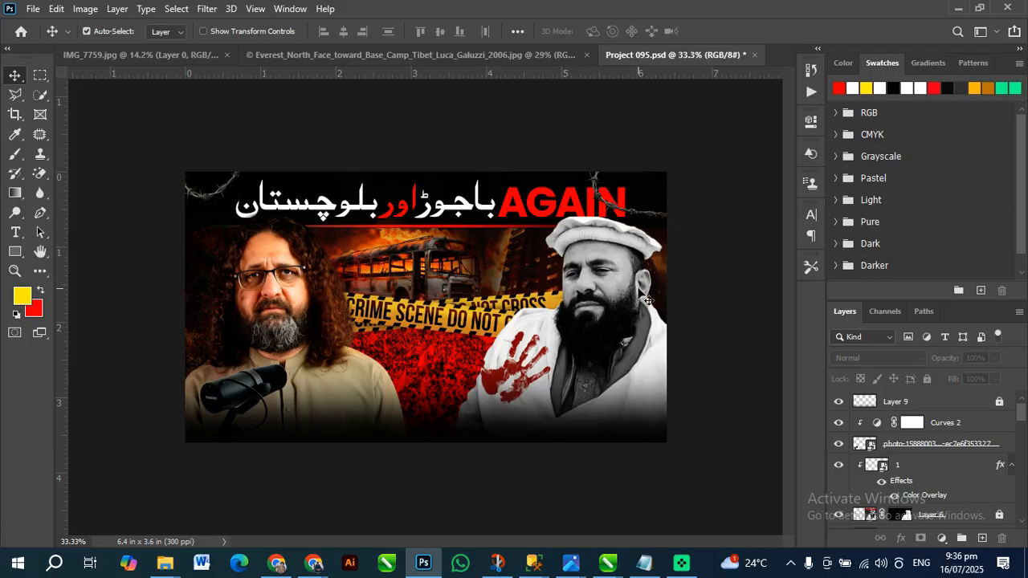
scroll(342, 279, up, 1)
scroll(342, 283, up, 1)
scroll(922, 482, down, 1)
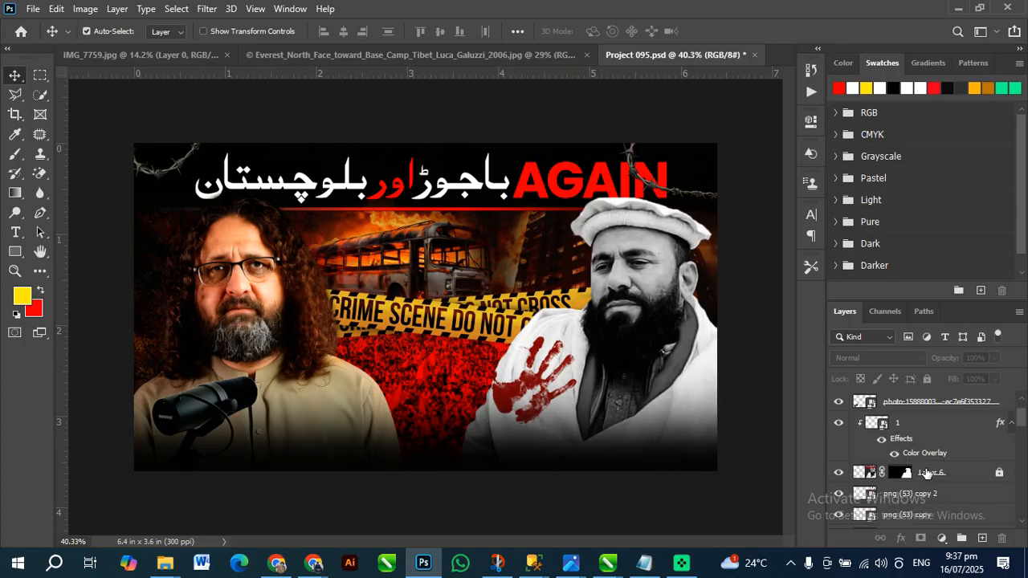
scroll(922, 498, down, 3)
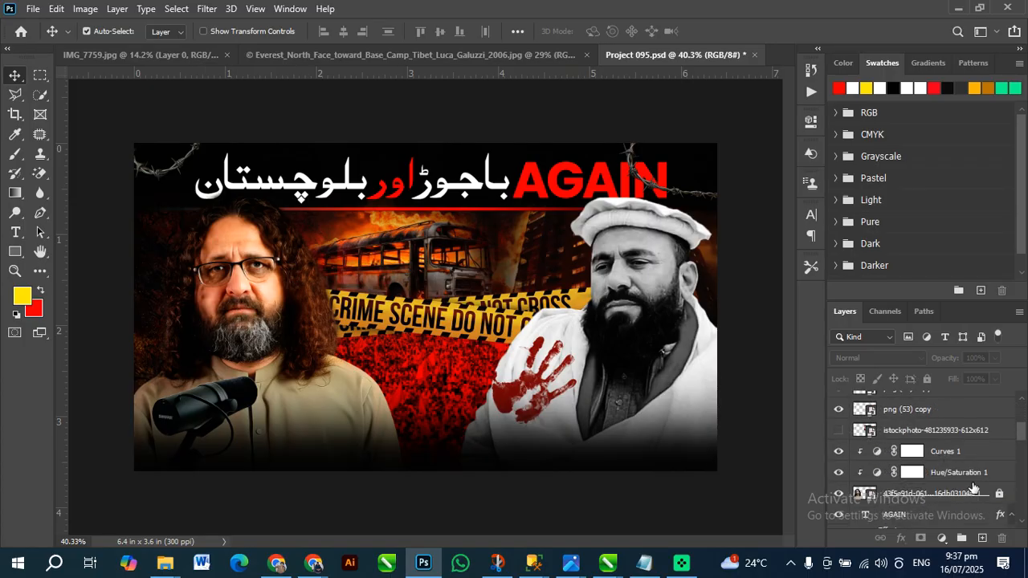
click(840, 478)
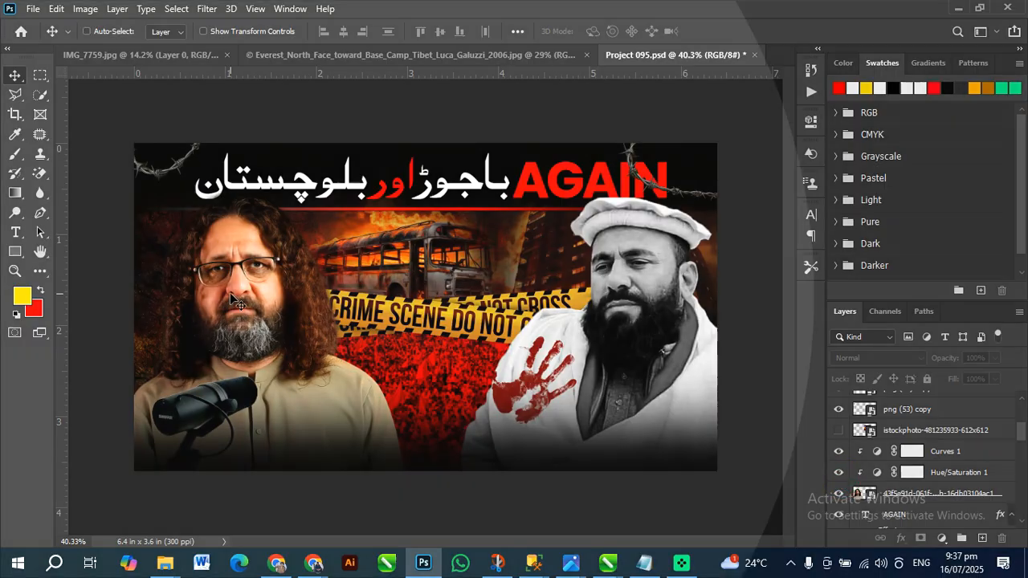
Compare the long-haired man's portrait up close with the Curves 1 adjustment hidden and shown
scroll(173, 280, up, 4)
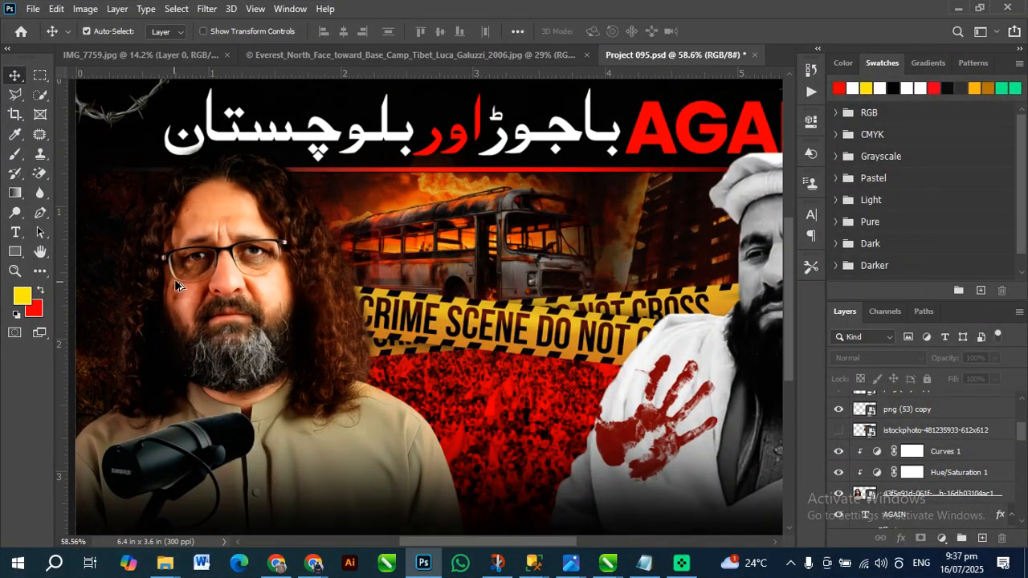
scroll(344, 293, down, 3)
scroll(344, 294, up, 3)
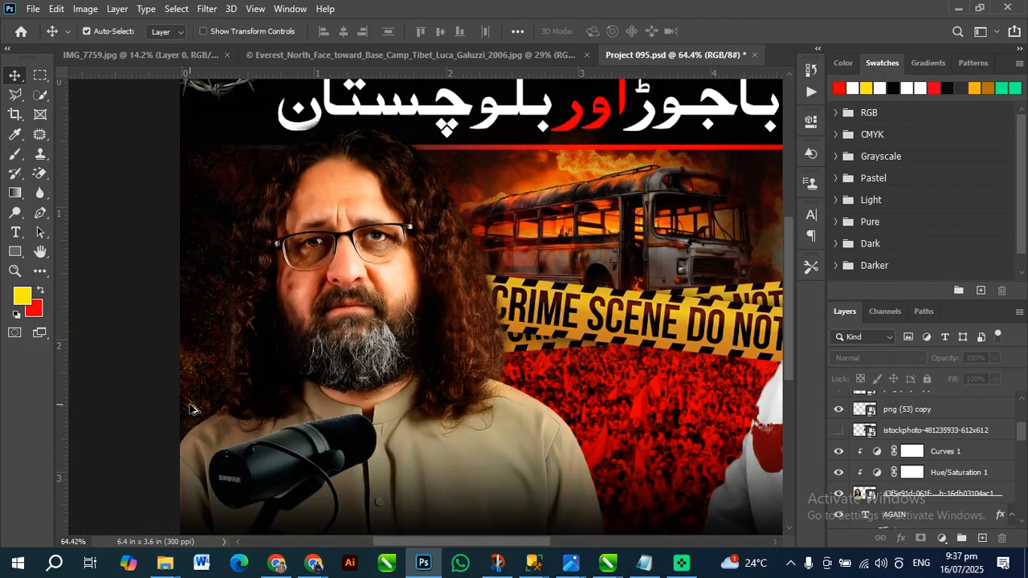
scroll(399, 350, up, 1)
scroll(310, 260, down, 1)
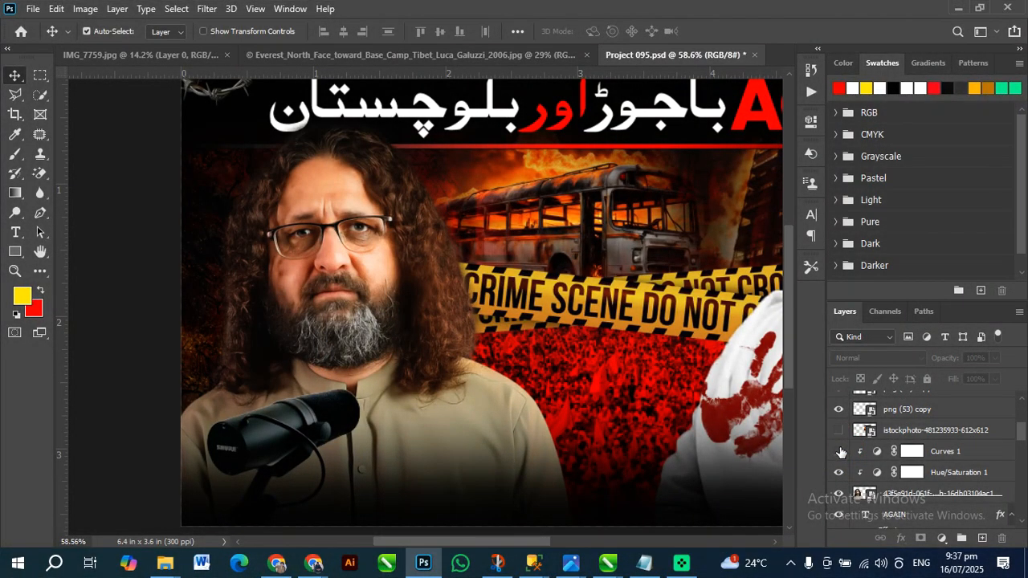
click(840, 451)
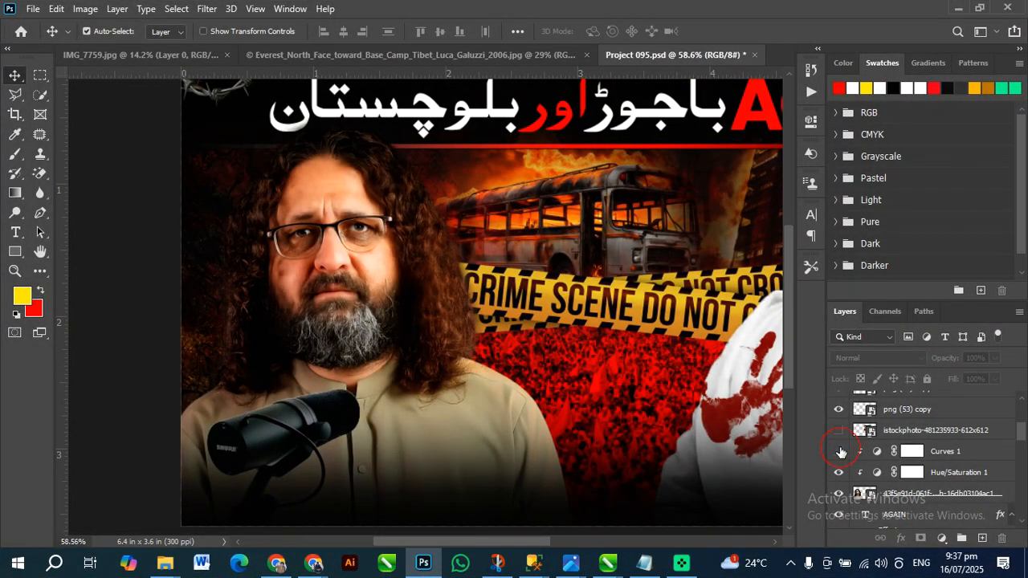
click(840, 452)
click(840, 451)
click(840, 451)
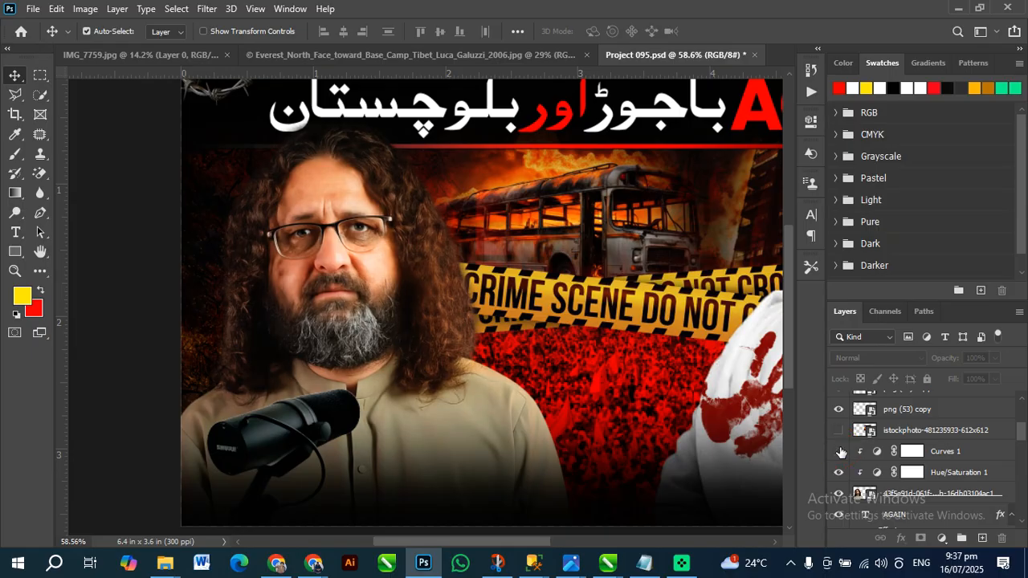
Hide Hue/Saturation 1 as well, view the whole poster, and show both Curves 1 and Hue/Saturation 1 again
click(842, 476)
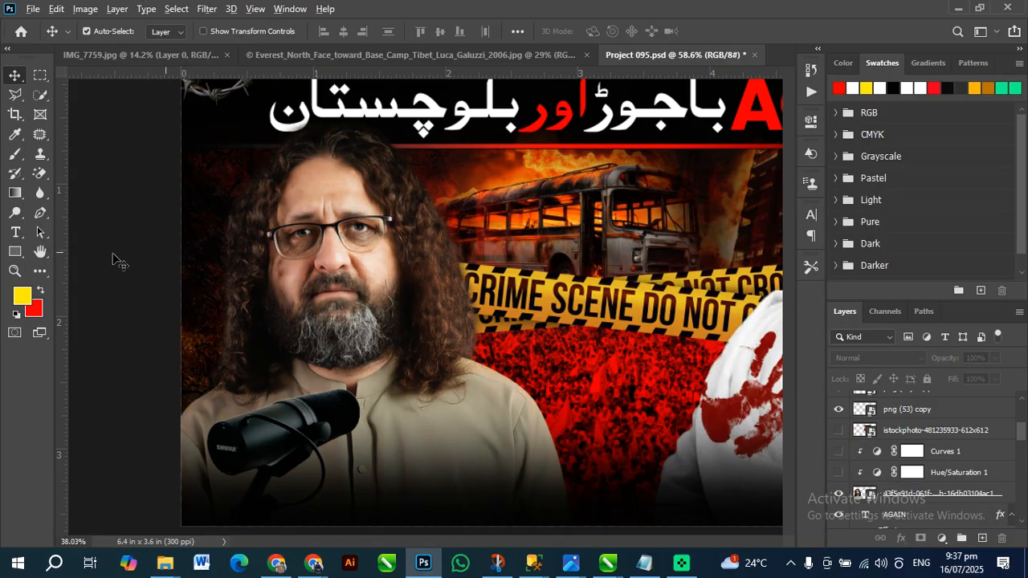
scroll(336, 337, down, 3)
scroll(295, 320, up, 1)
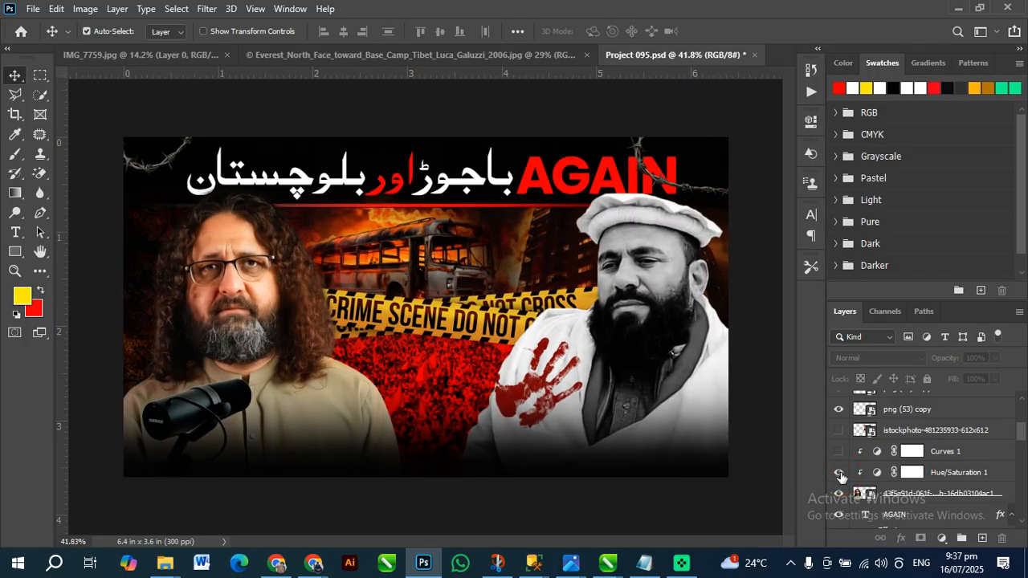
click(838, 453)
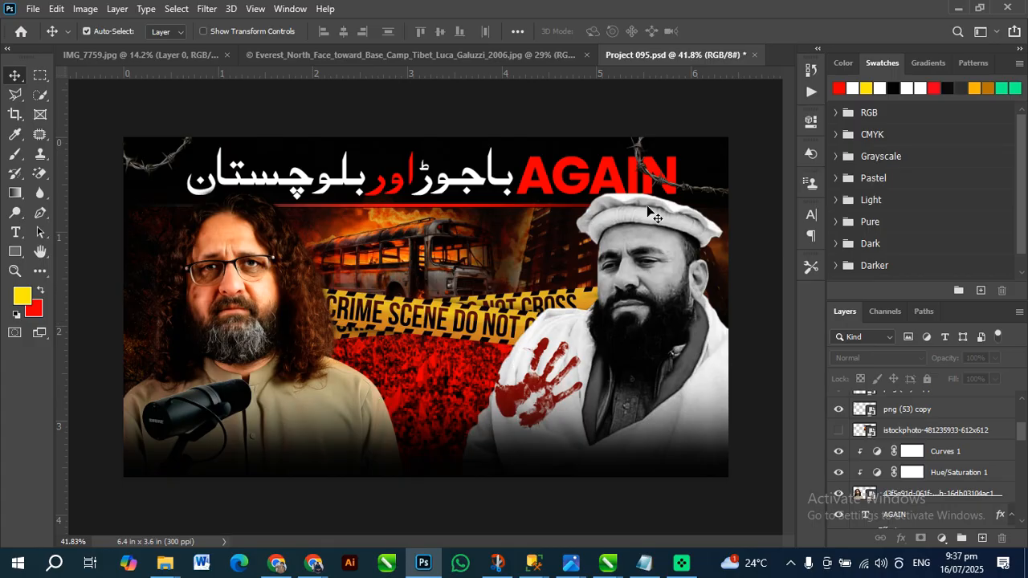
Move the burning bus image on Layer 7 copy slightly and clear the layer selection
mouse_move(360, 240)
mouse_down()
mouse_move(418, 244)
mouse_move(397, 254)
mouse_move(353, 237)
mouse_up()
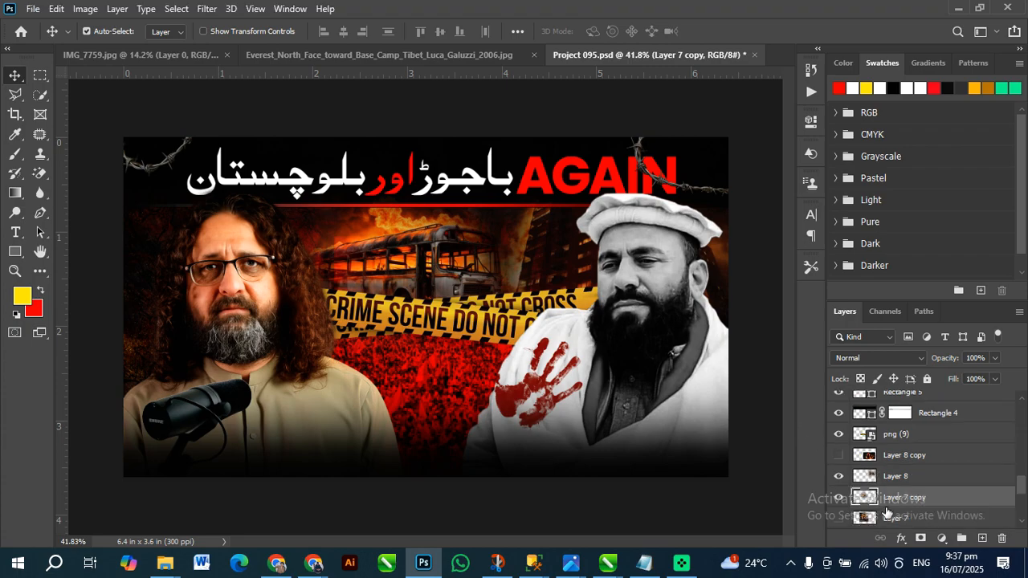
drag(450, 274, 434, 269)
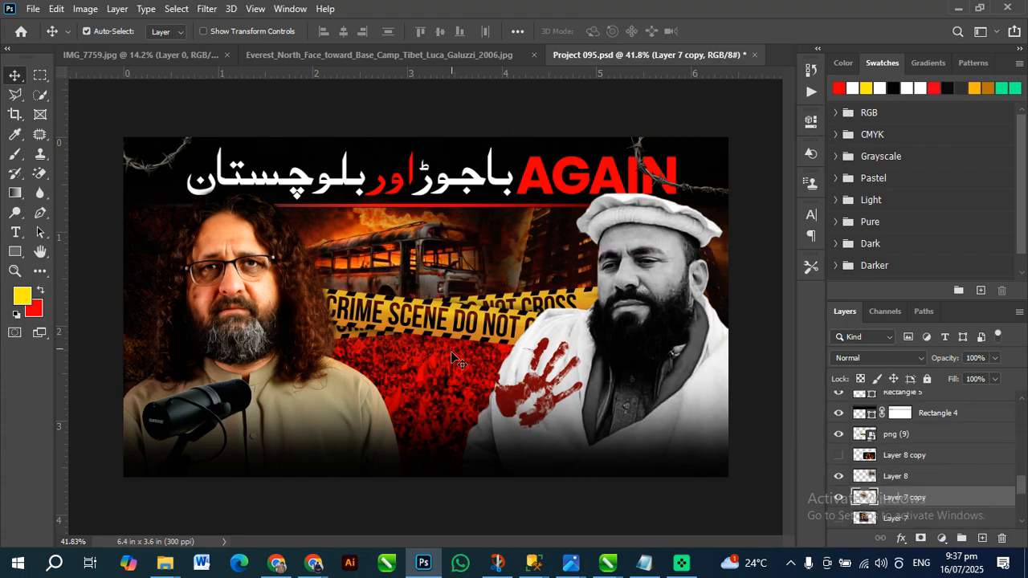
click(447, 375)
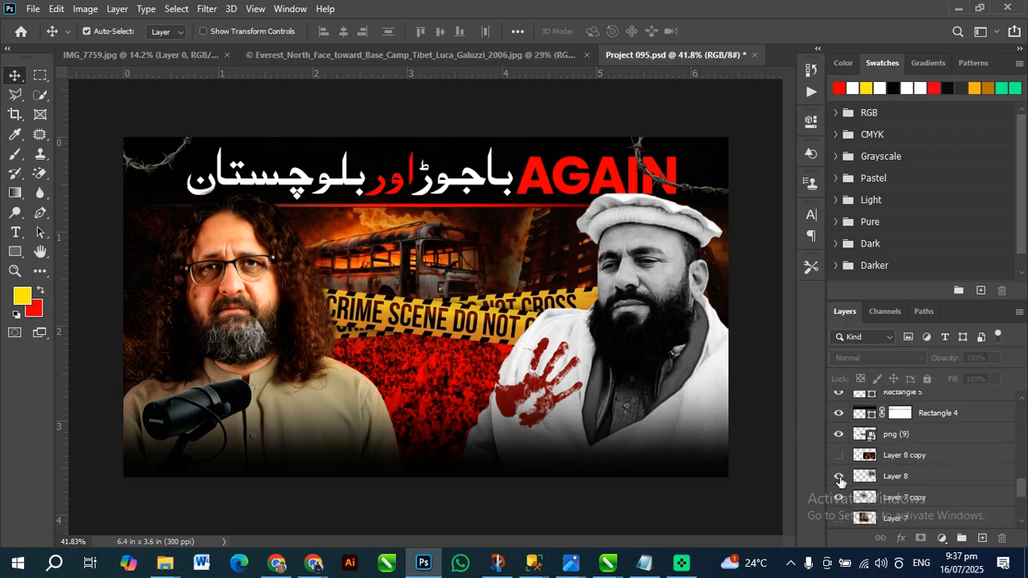
Compare the crowd with the red Layer 4 hidden and shown, leaving the layer visible
scroll(964, 450, down, 3)
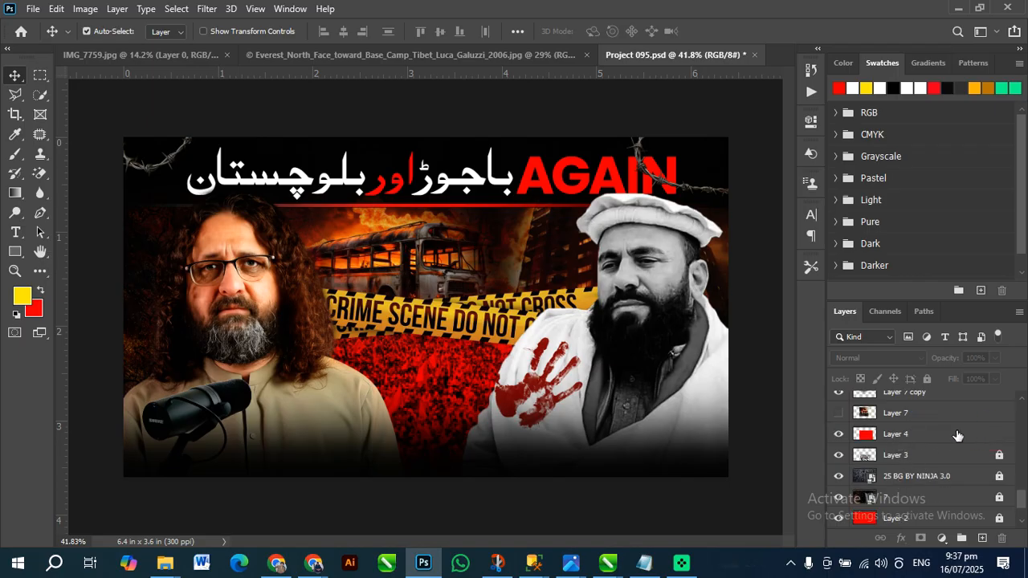
click(839, 434)
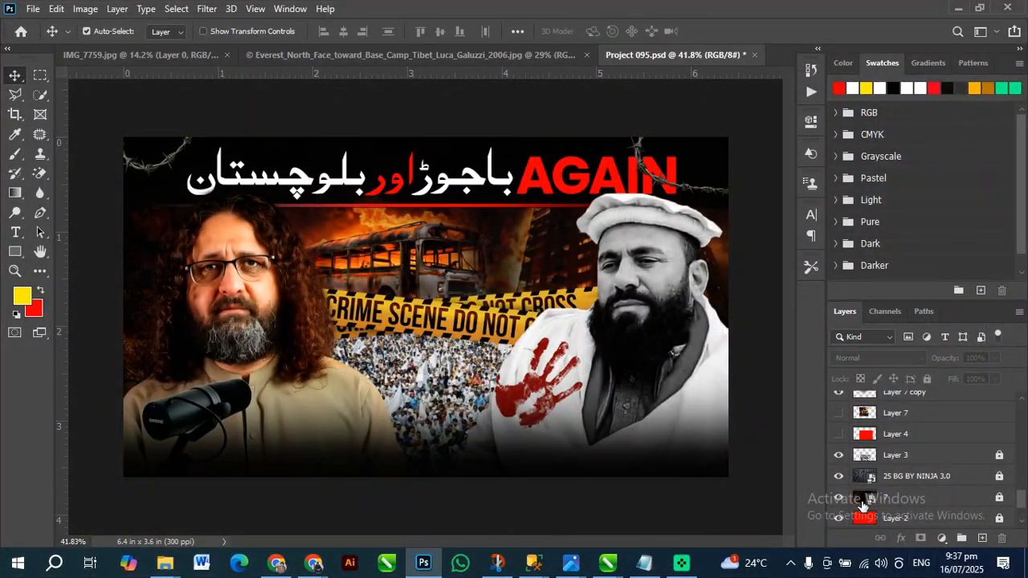
click(838, 438)
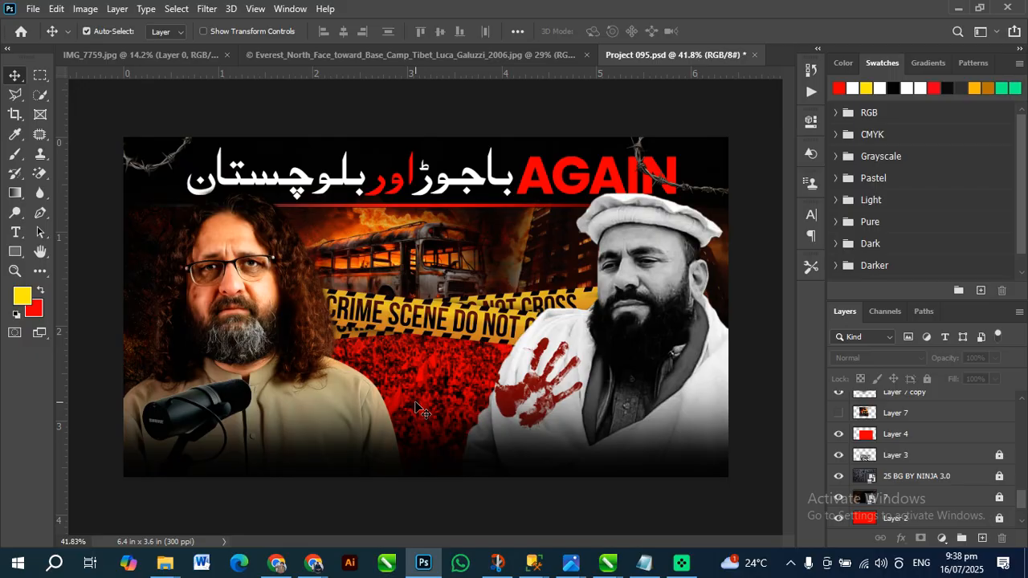
click(839, 438)
click(838, 438)
click(839, 437)
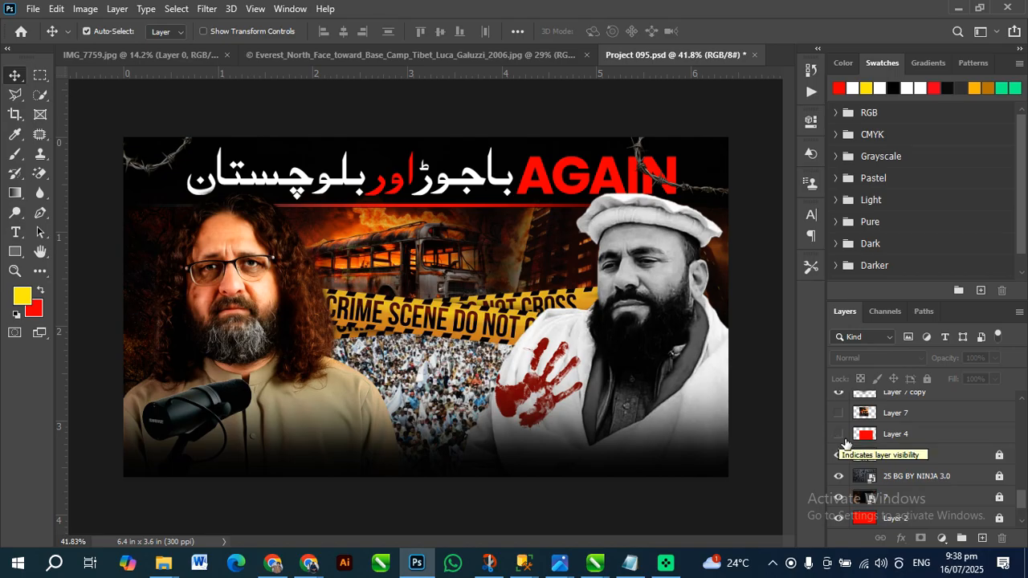
click(839, 435)
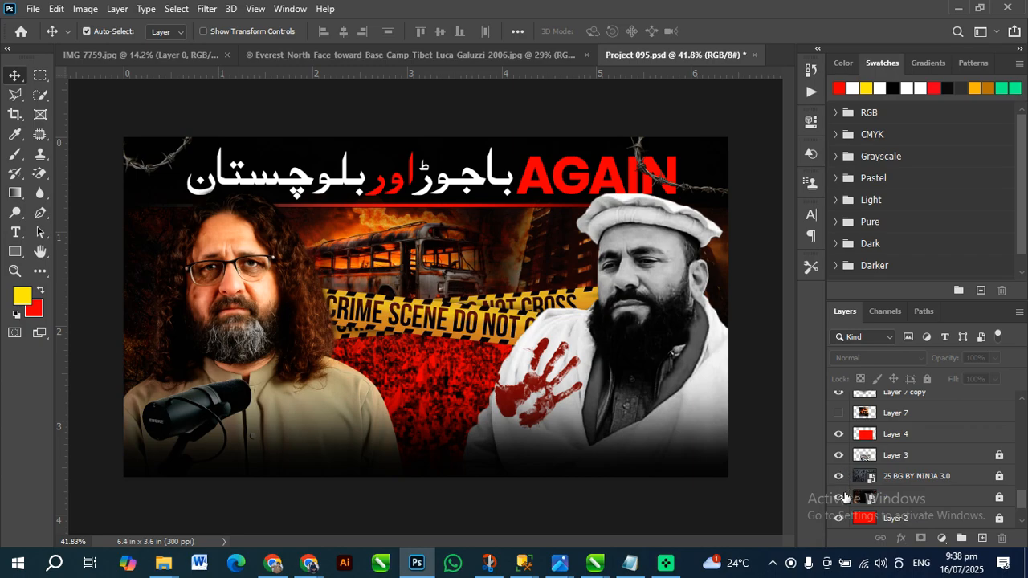
Toggle the dark background layer 7 off and on to check its effect on the poster
click(844, 497)
click(843, 497)
click(845, 498)
click(845, 498)
key(ctrl)
key(ctrl)
Unlock the 25 BG BY NINJA 3.0 texture layer, bring it to the front, and undo the reordering
click(893, 481)
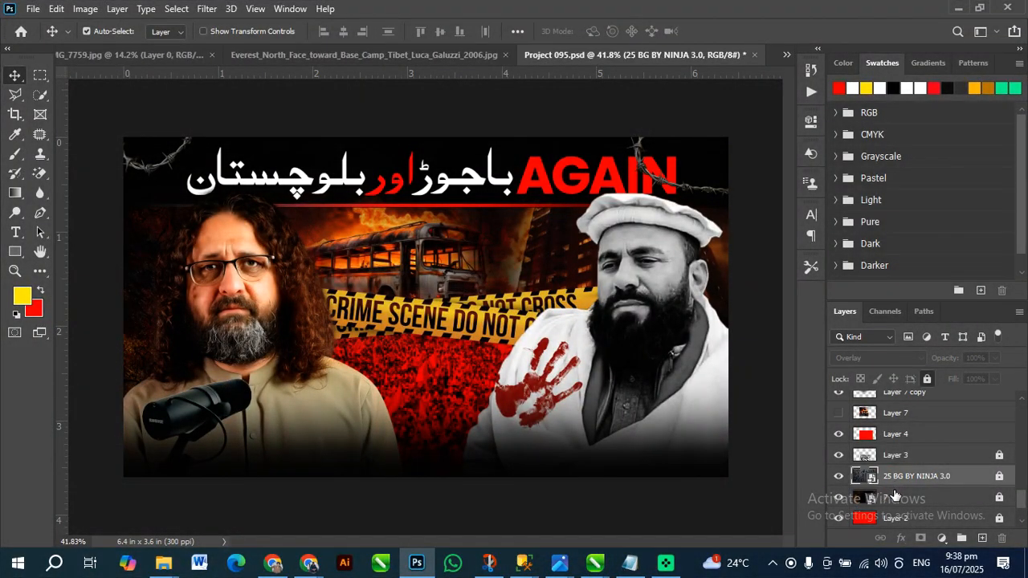
click(999, 478)
key(ctrl+shift+bracketright)
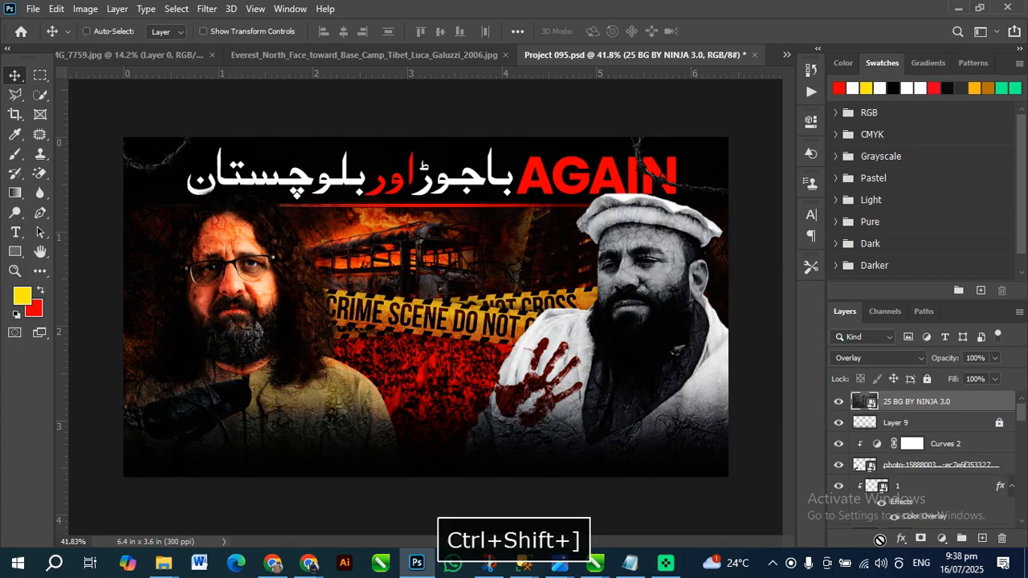
key(ctrl+z)
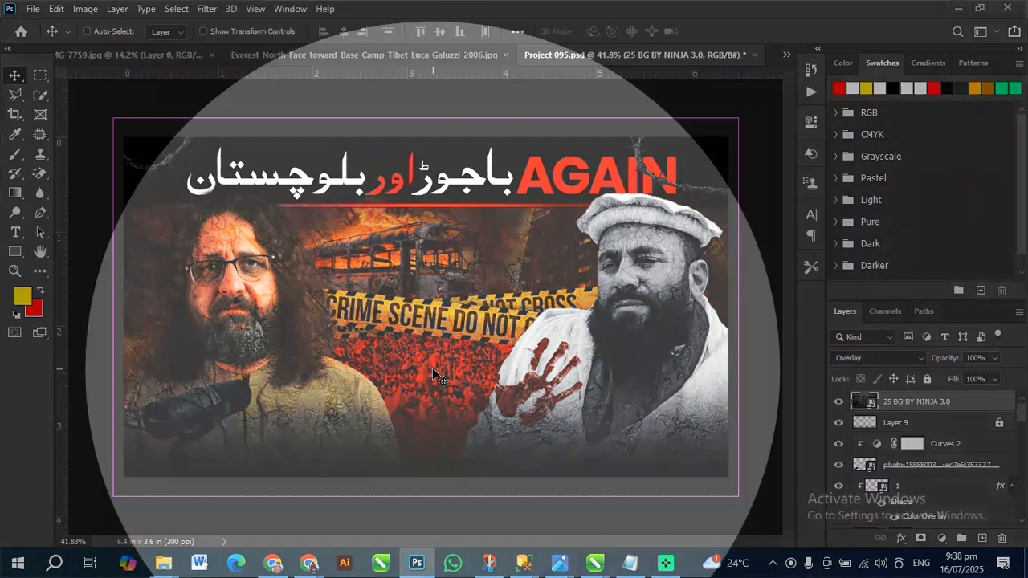
Unlock the dark background layer 7, keep it visible, and select it
scroll(890, 504, down, 3)
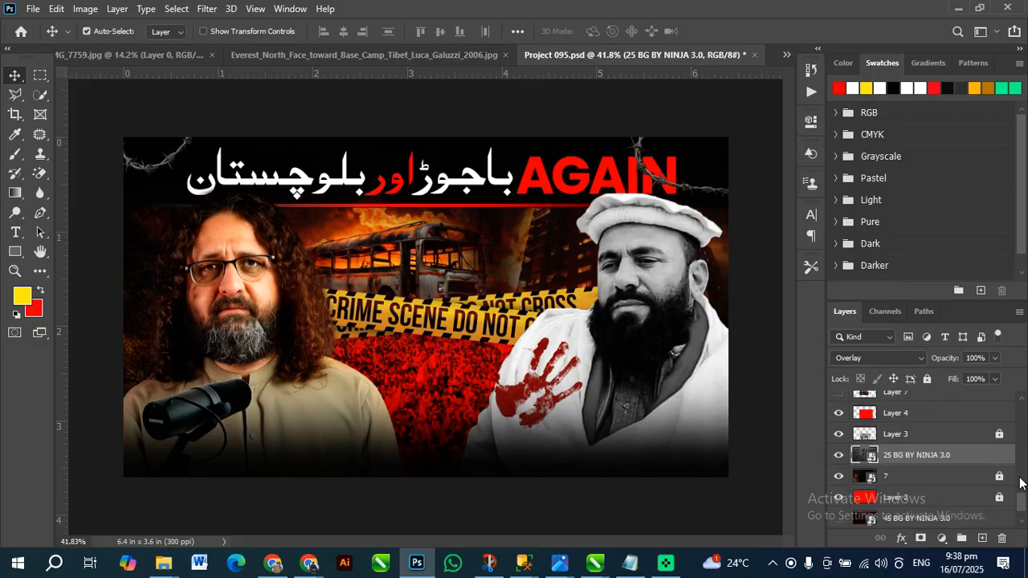
click(1000, 478)
click(841, 480)
scroll(883, 474, down, 2)
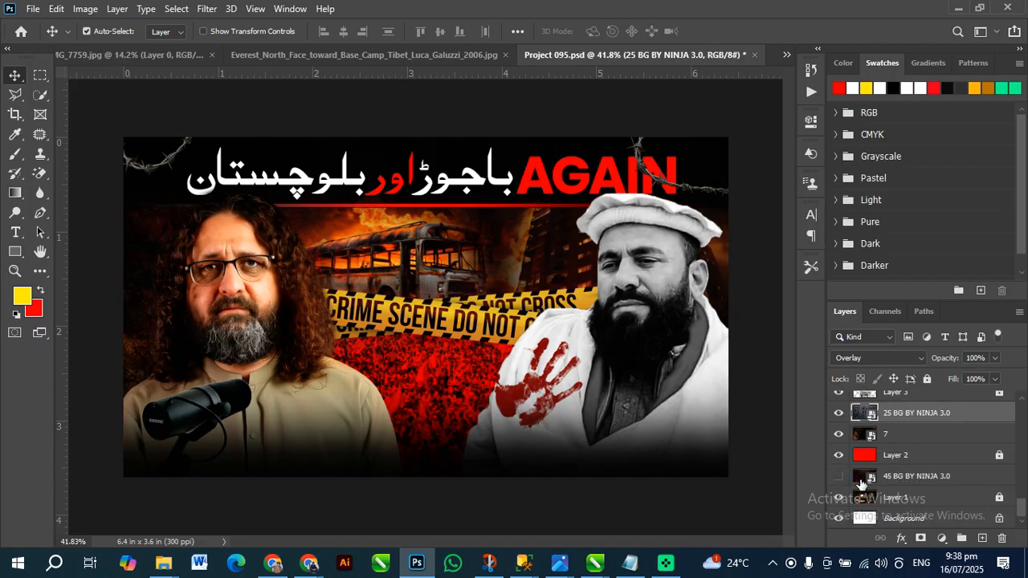
click(898, 439)
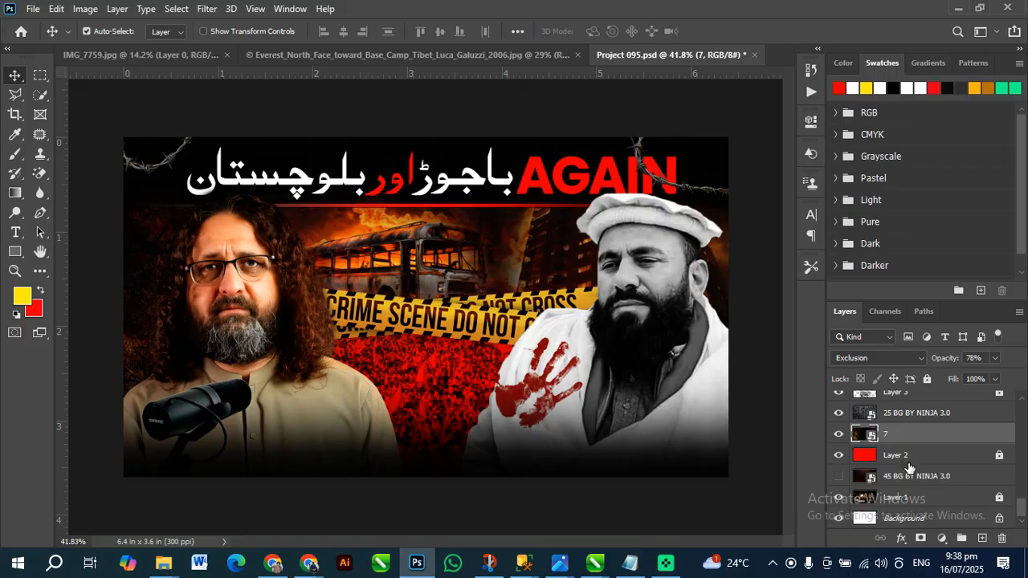
Unlock Layer 1 and Layer 2, bring them to the front together with 45 BG BY NINJA 3.0, and deselect the layers
click(921, 492)
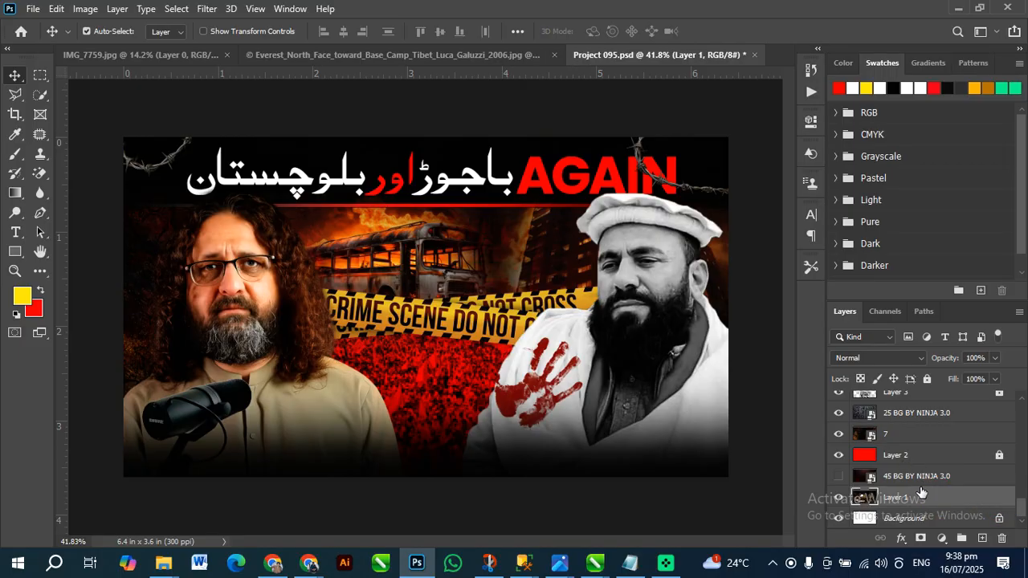
shift+click(919, 456)
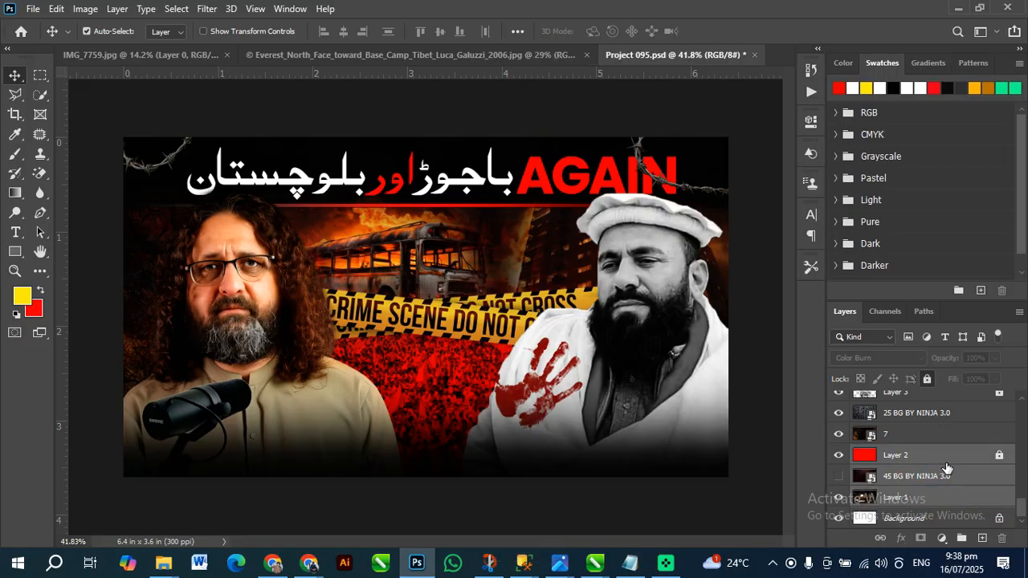
click(995, 455)
click(1000, 455)
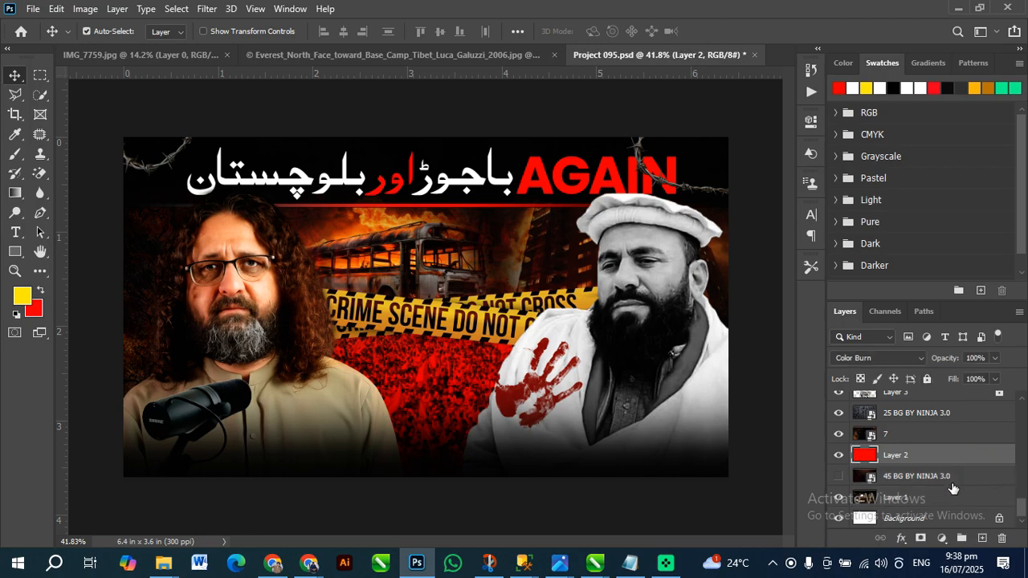
shift+click(940, 498)
key(ctrl+shift+bracketright)
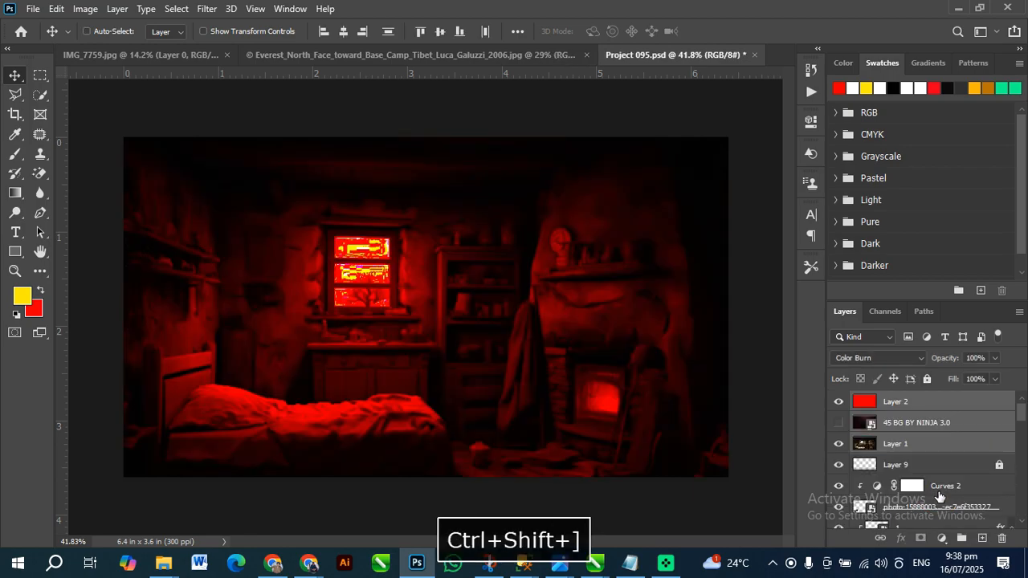
click(721, 518)
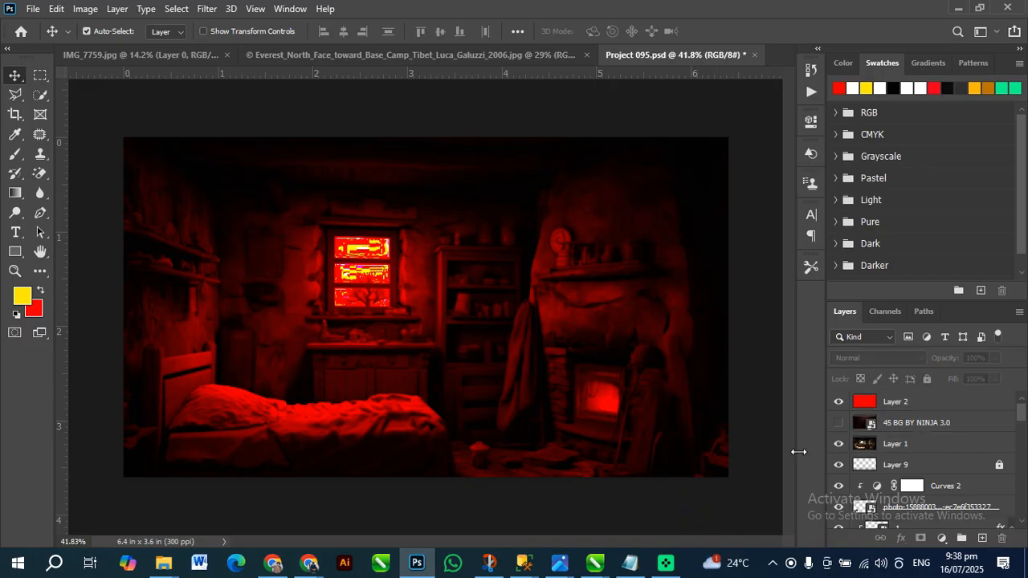
Hide the red Layer 2, look through the available adjustment types, and select the room image Layer 1
click(839, 404)
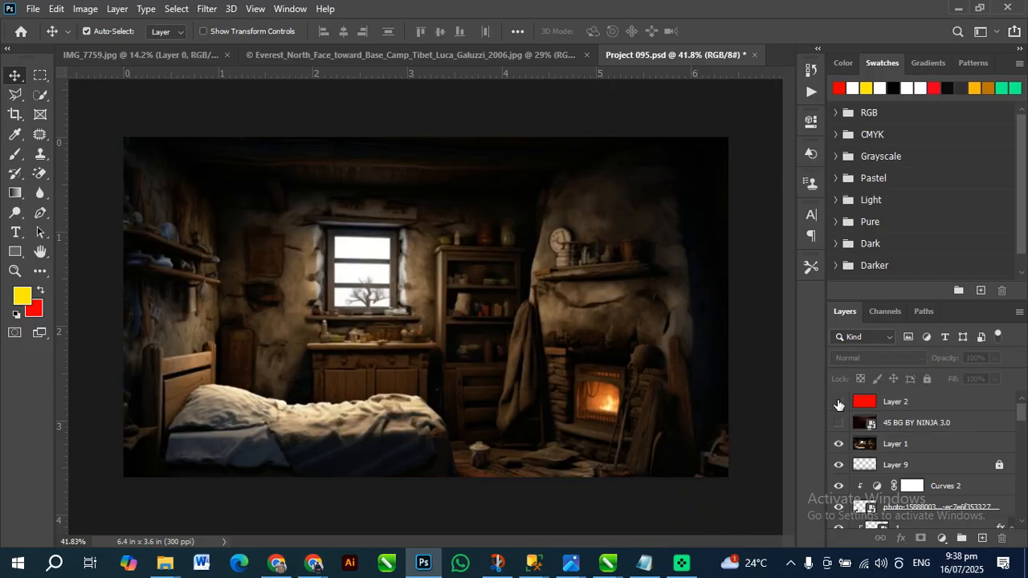
click(942, 539)
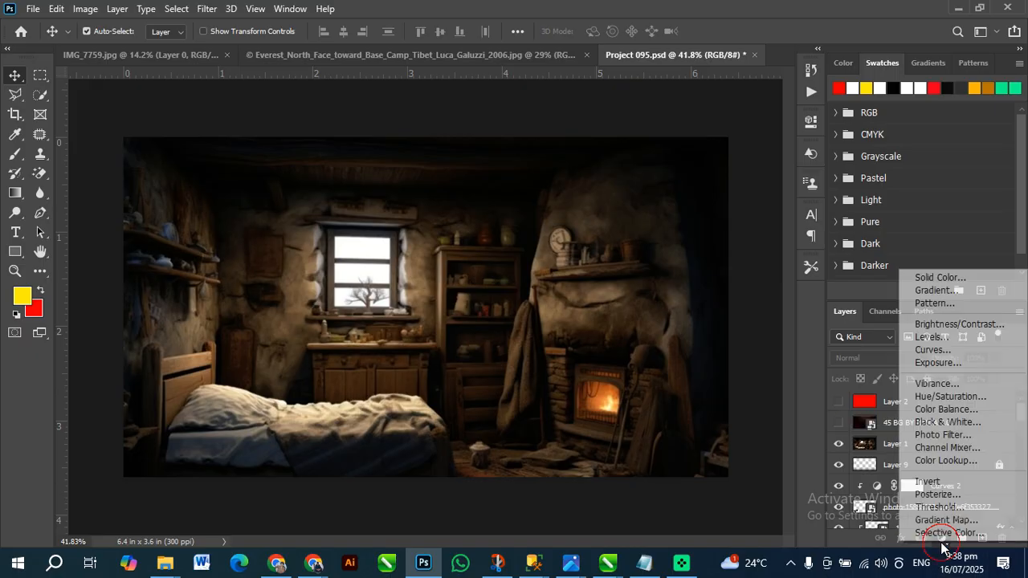
click(859, 414)
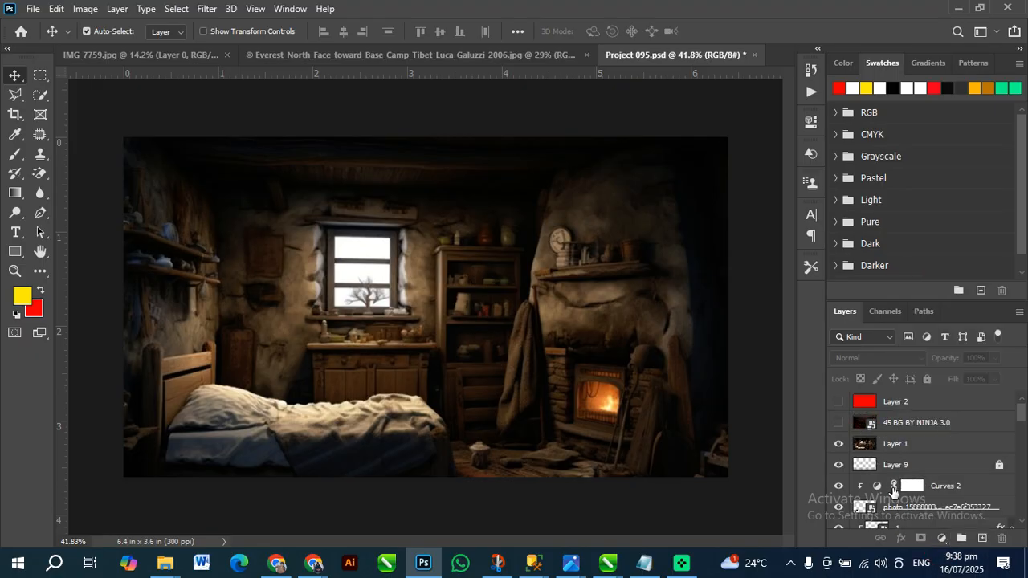
click(942, 543)
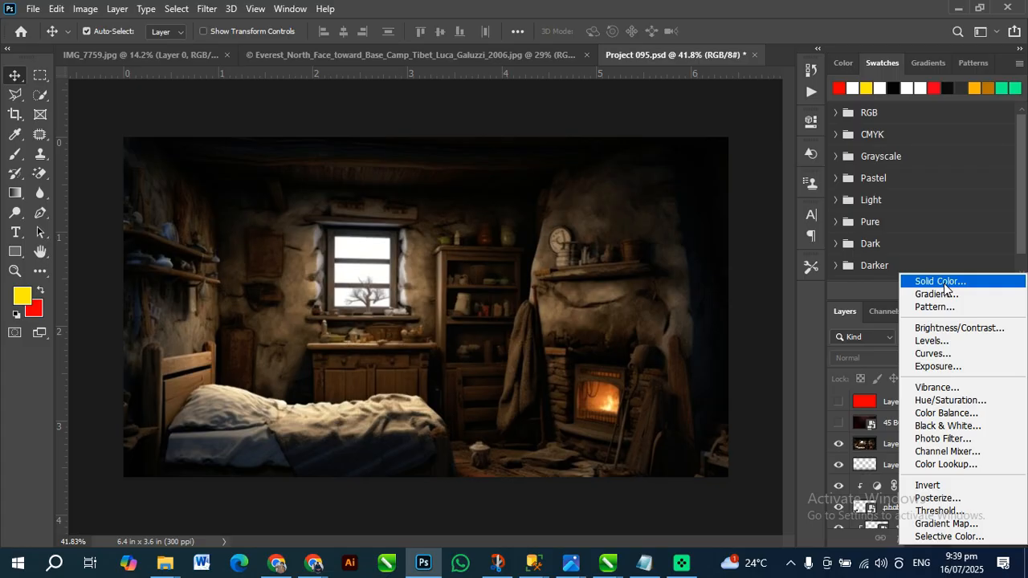
click(822, 364)
click(490, 375)
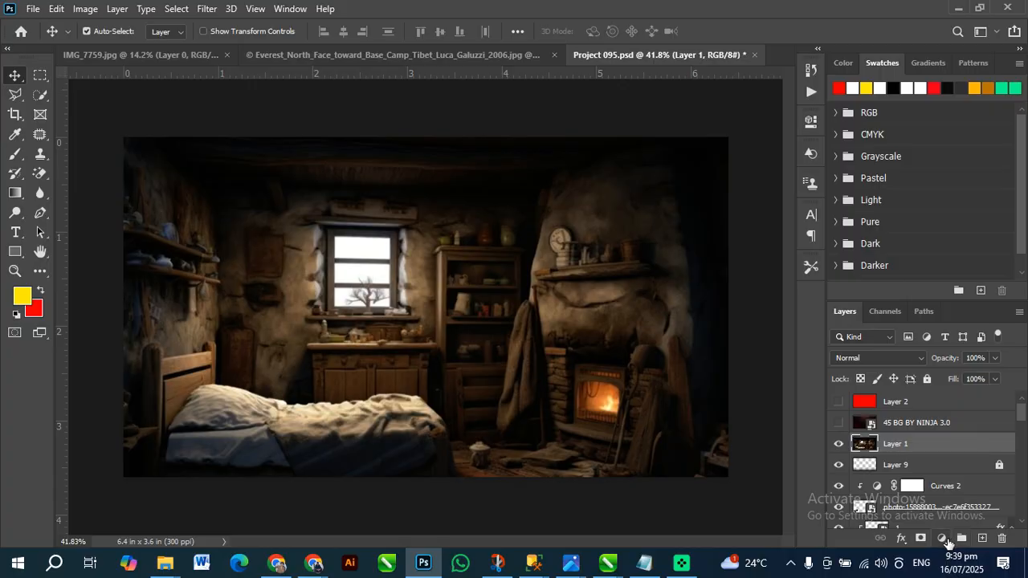
Add a Hue/Saturation adjustment above Layer 1 with hue +108 and saturation +100
click(942, 537)
click(960, 393)
drag(699, 215, 789, 254)
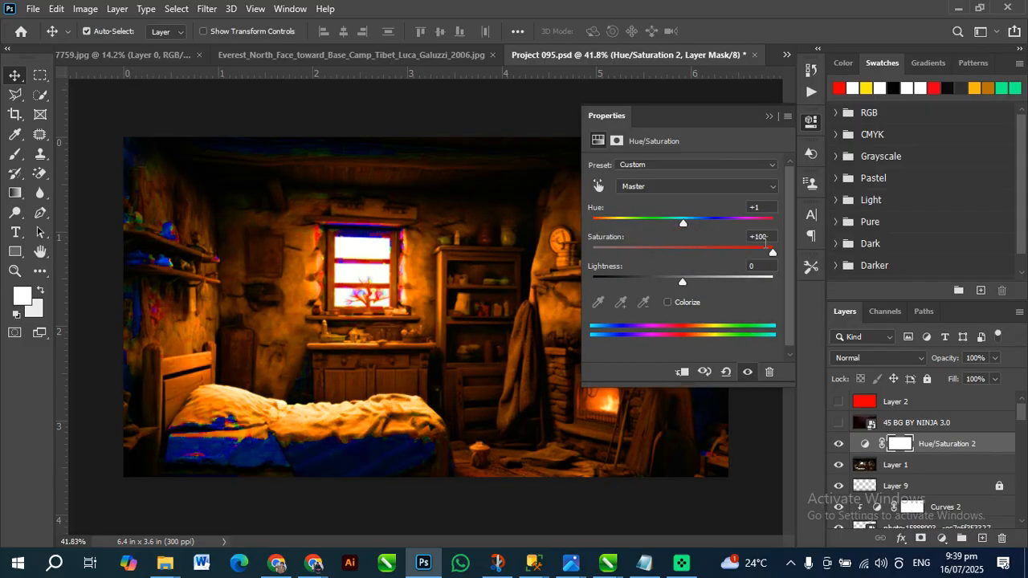
click(746, 222)
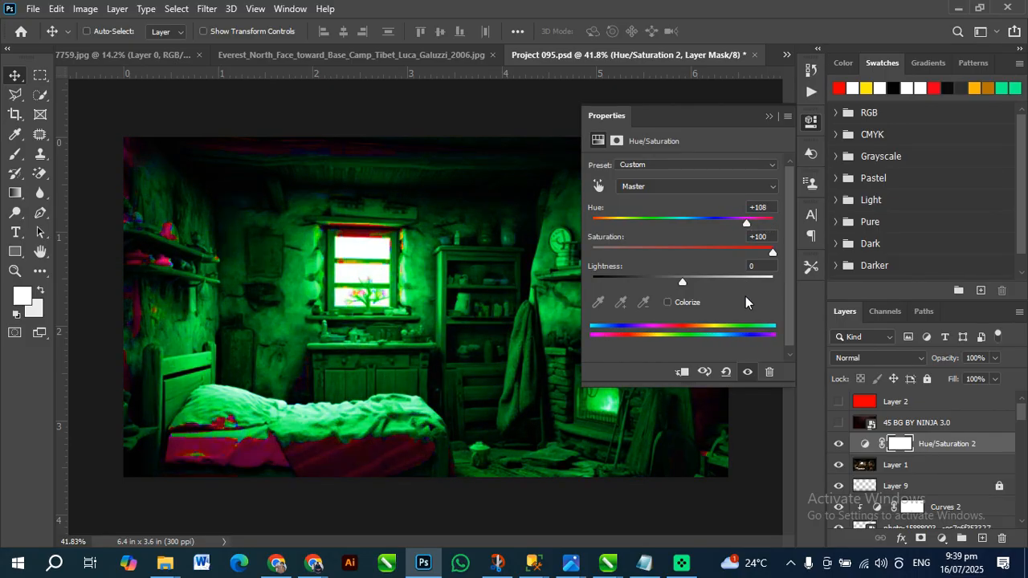
Undo the Hue/Saturation adjustment and the hiding of Layer 2
key(ctrl+z)
key(ctrl+z)
key(ctrl+z)
key(ctrl+z)
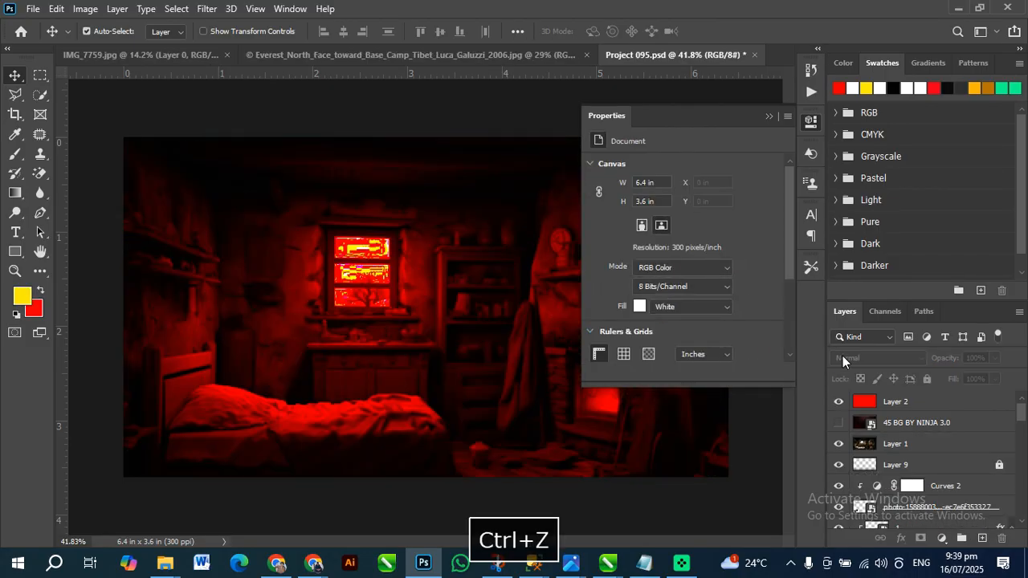
Apply a Color Overlay effect in blue 2955ae to the red Layer 2
click(852, 406)
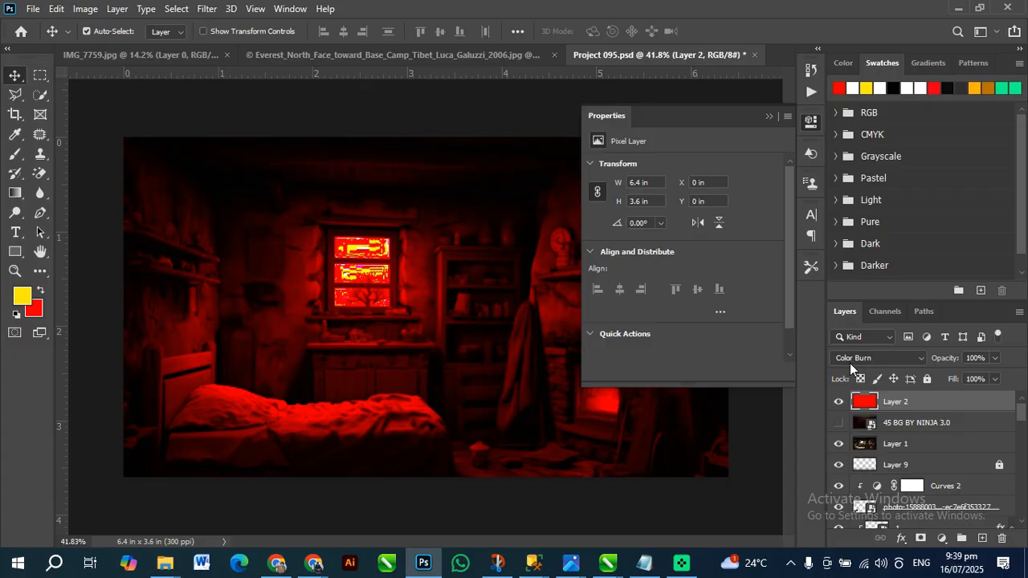
click(769, 117)
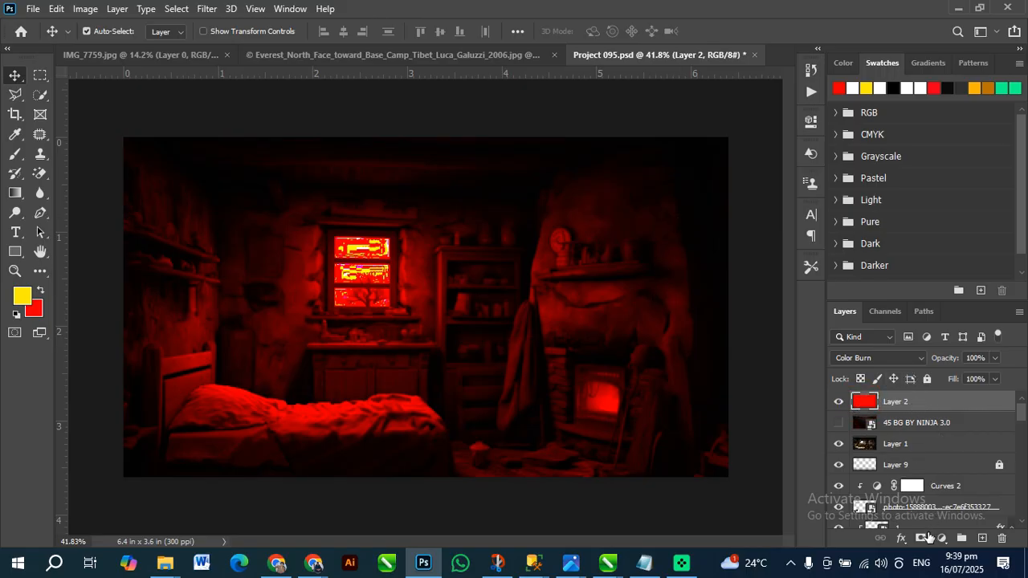
click(901, 541)
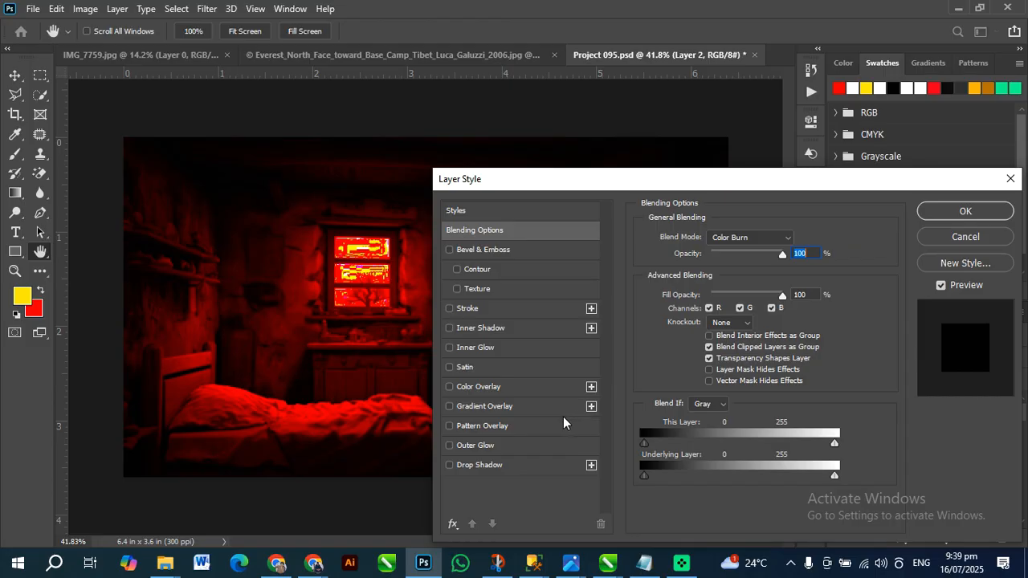
click(495, 389)
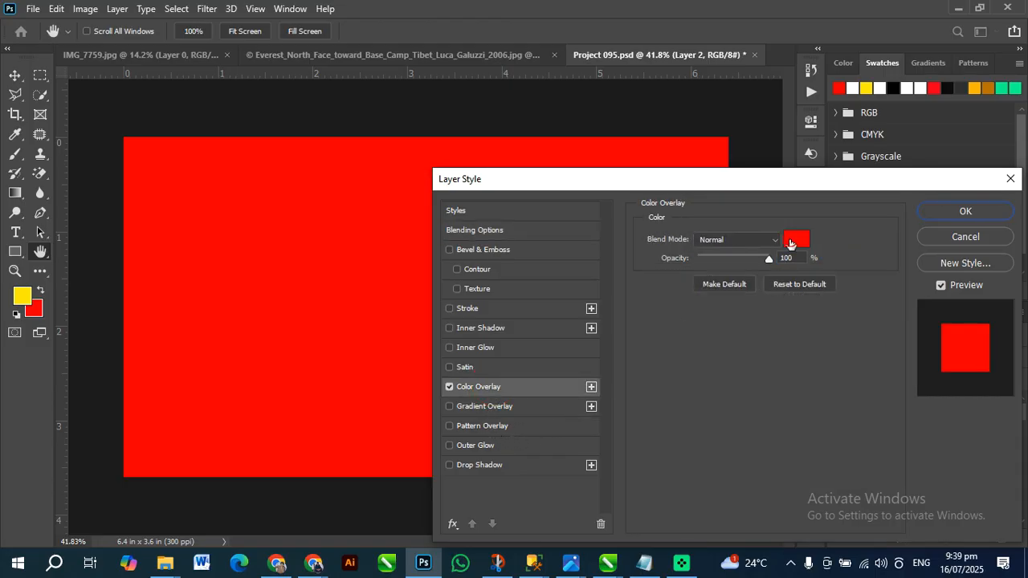
click(797, 238)
text(2955ae)
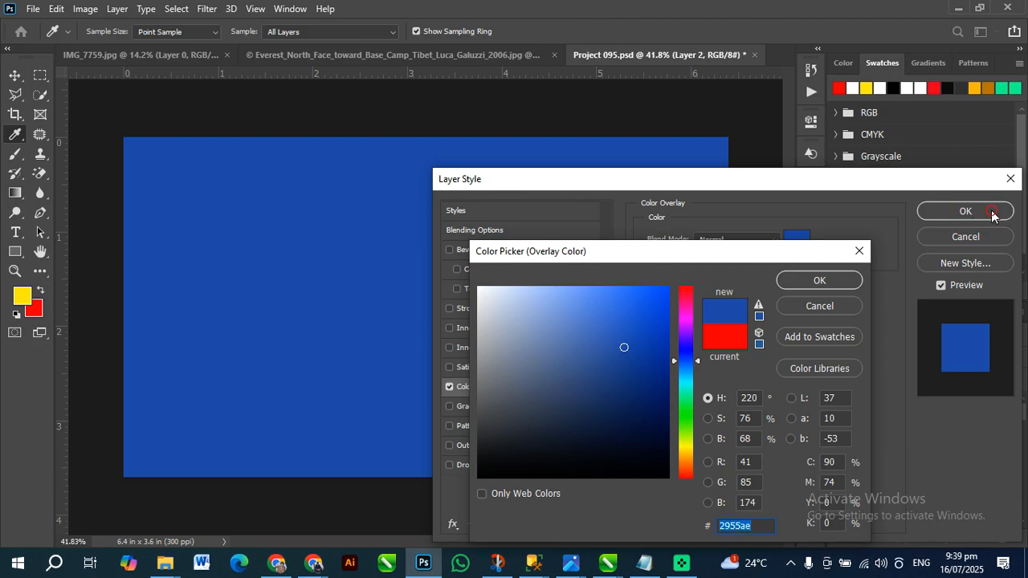
click(819, 281)
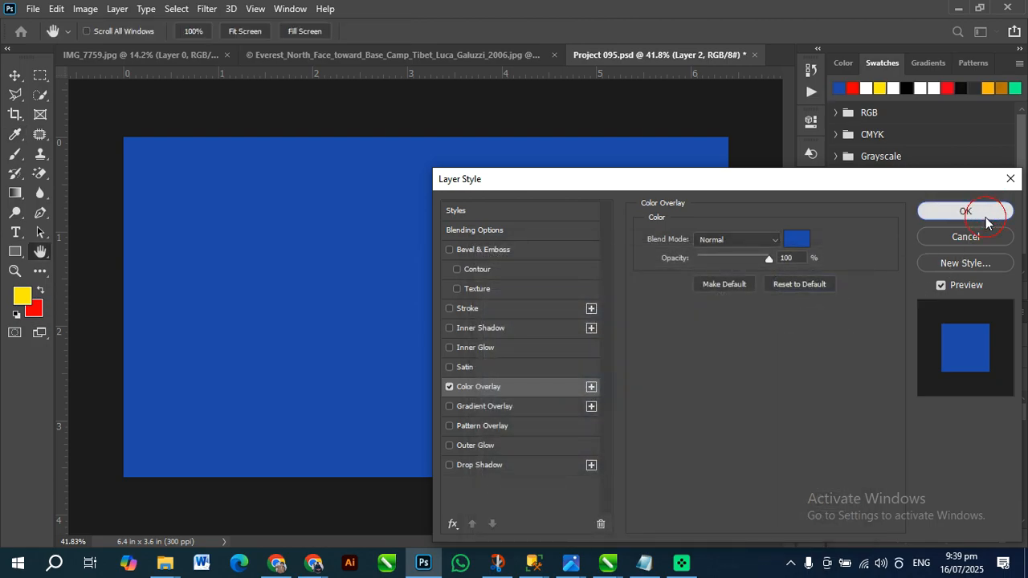
click(944, 212)
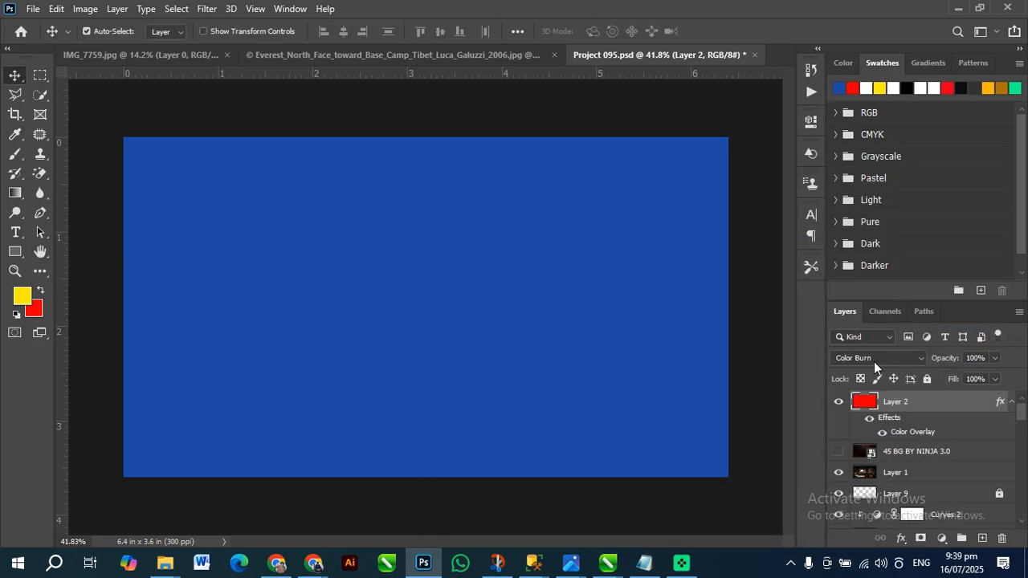
Look at the blend modes for Layer 2 and undo its Color Overlay effect
click(875, 358)
click(961, 386)
key(ctrl+z)
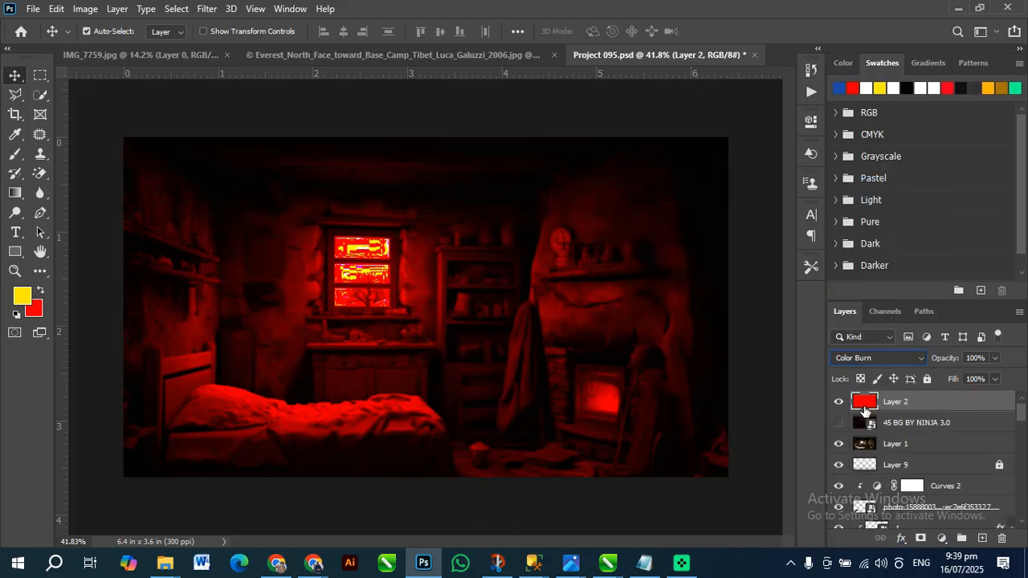
Add a bright blue Solid Color fill layer above Layer 2, hide Layer 2, and set the fill's blend mode to Vivid Light
click(942, 539)
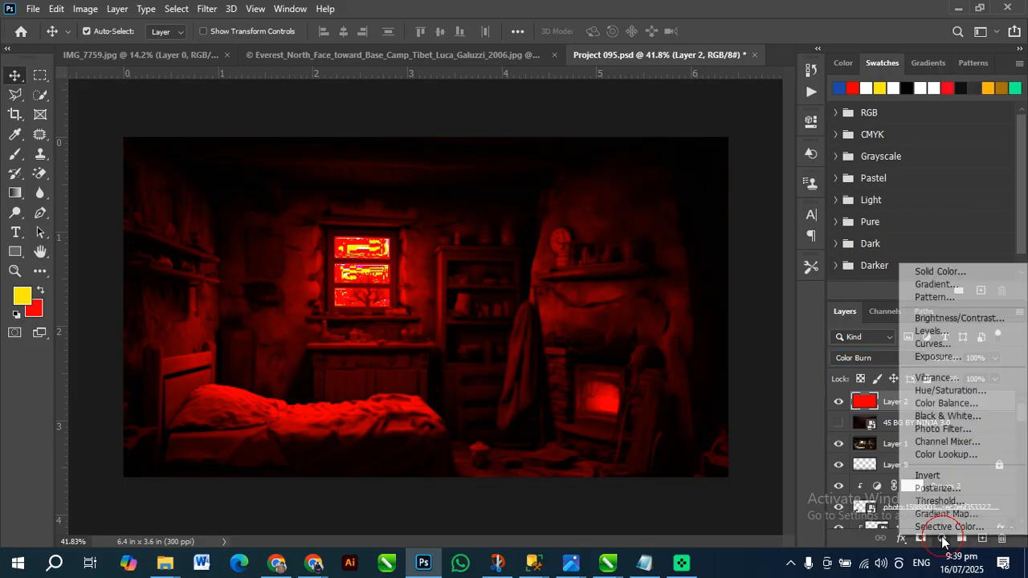
click(932, 271)
drag(610, 343, 669, 387)
drag(688, 380, 670, 317)
click(817, 280)
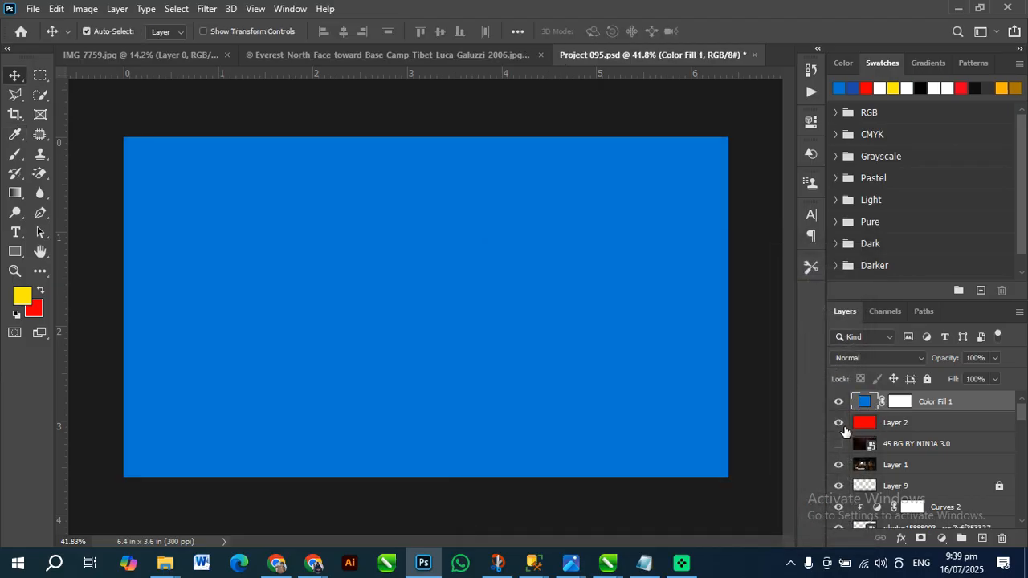
click(867, 358)
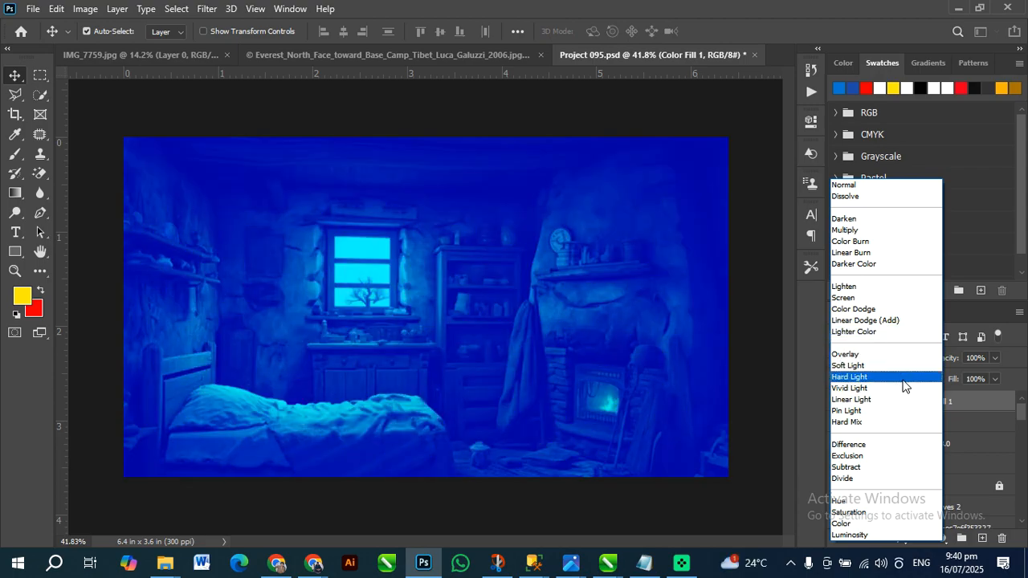
click(903, 388)
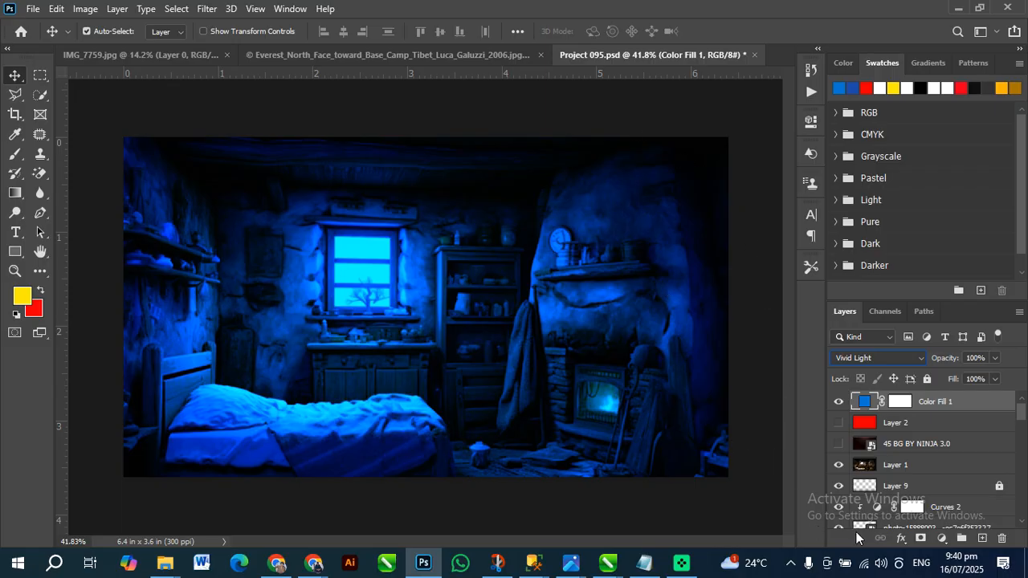
click(900, 539)
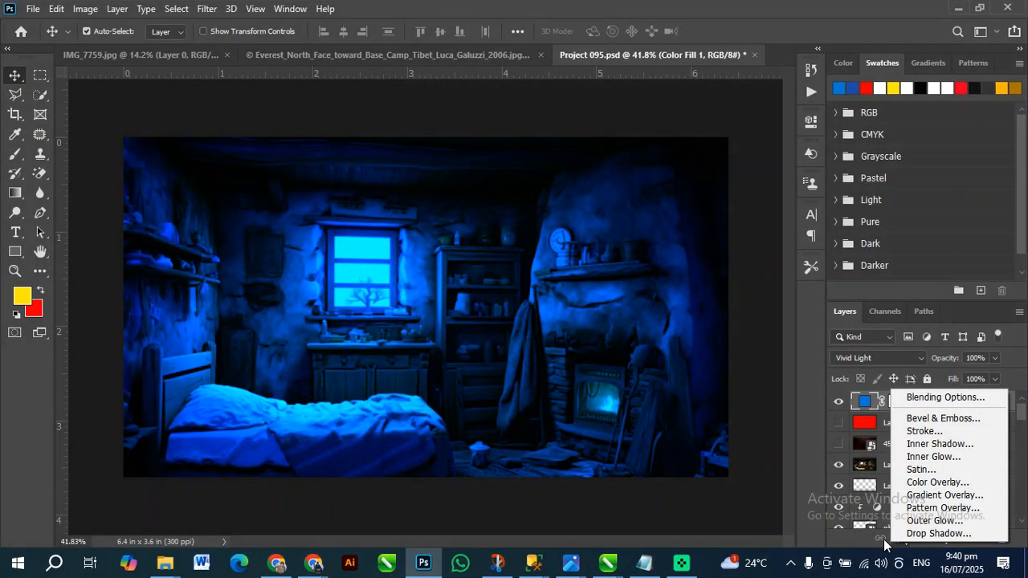
click(880, 538)
click(940, 538)
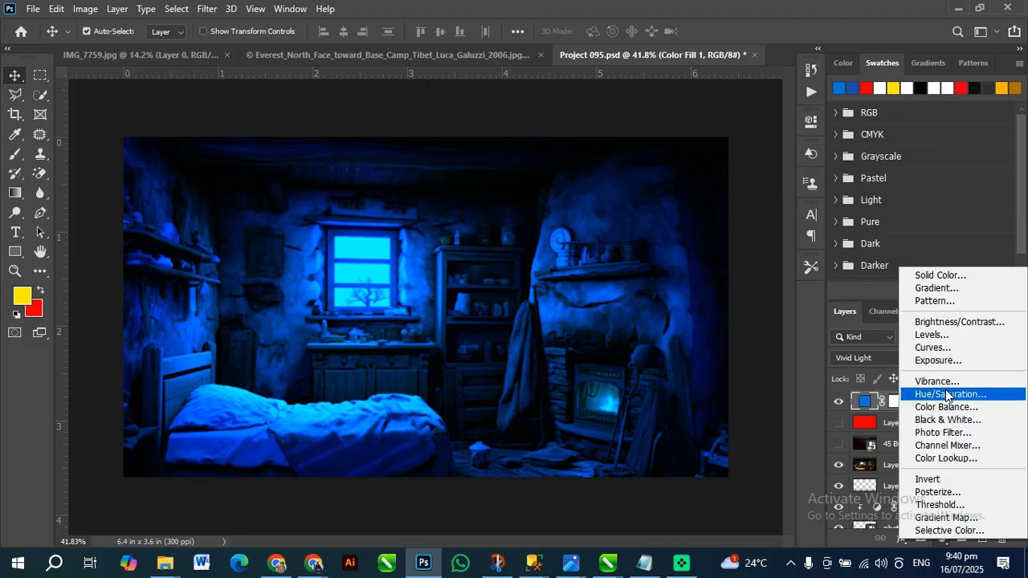
click(820, 418)
Open Project 099.psd from the recent files on the home screen
click(15, 38)
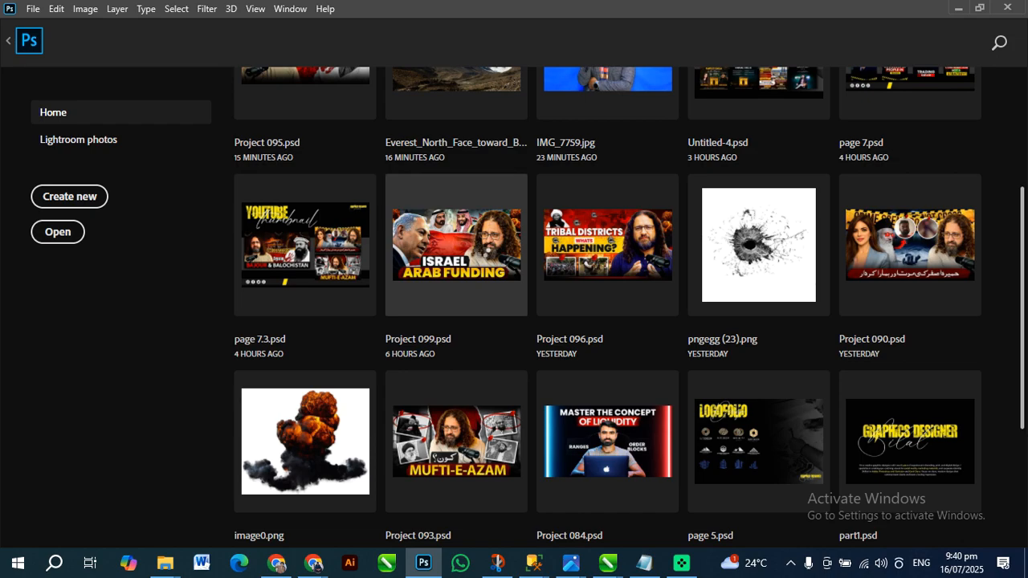
click(483, 250)
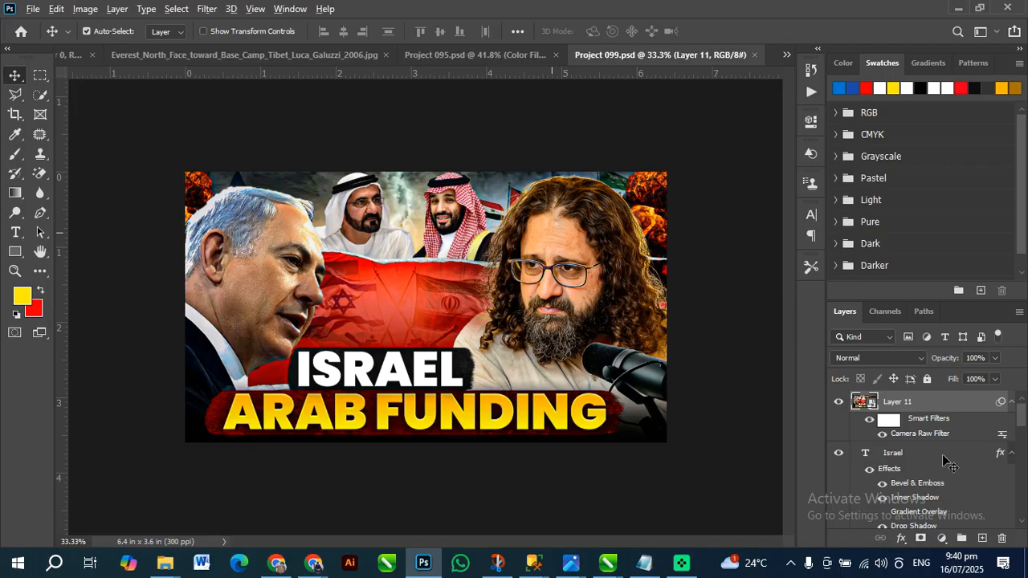
key(alt)
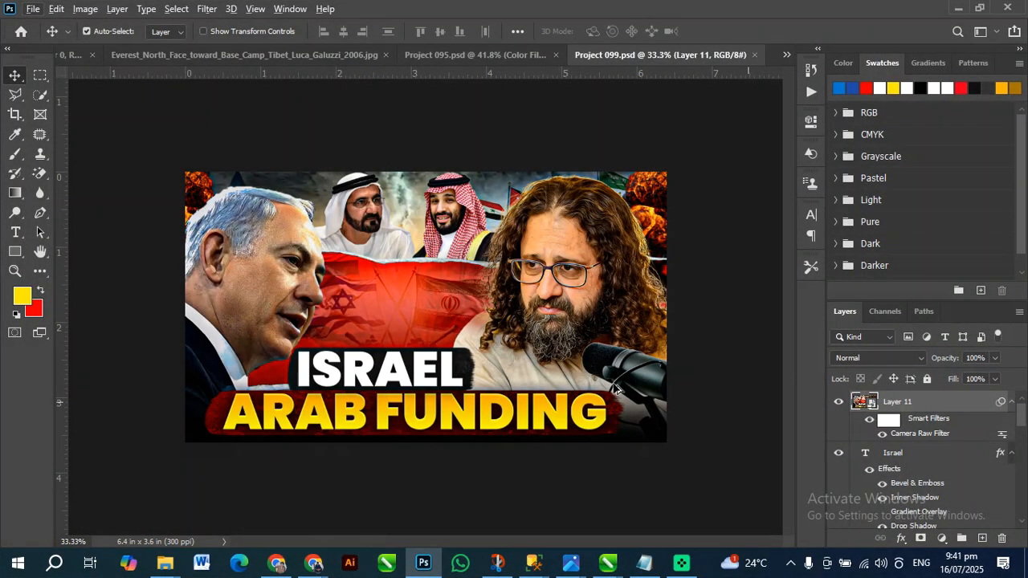
scroll(433, 359, up, 3)
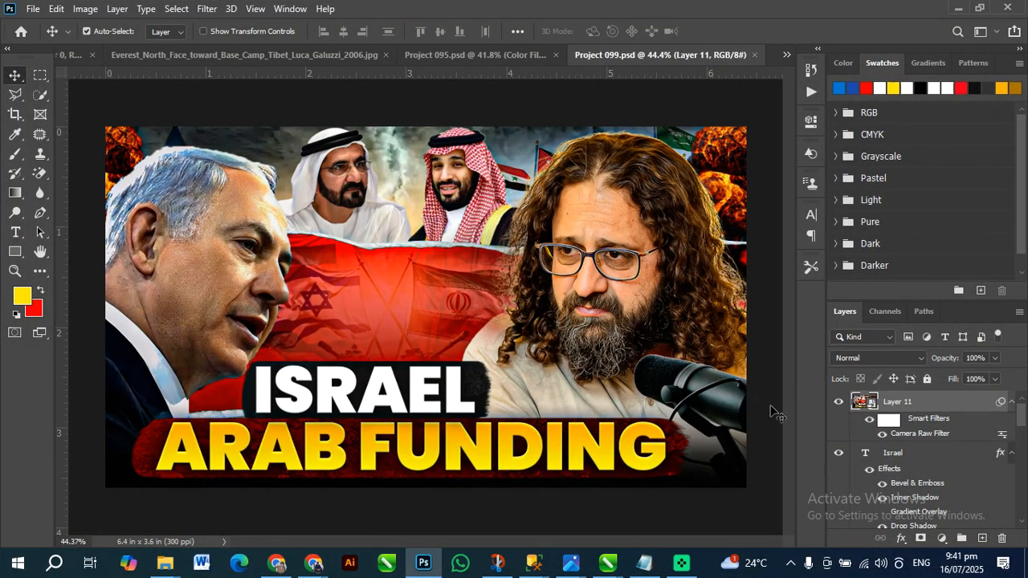
Toggle Layer 11 off and on to compare the thumbnail with and without its Camera Raw Filter, and check where that filter is listed
click(840, 405)
scroll(567, 292, up, 5)
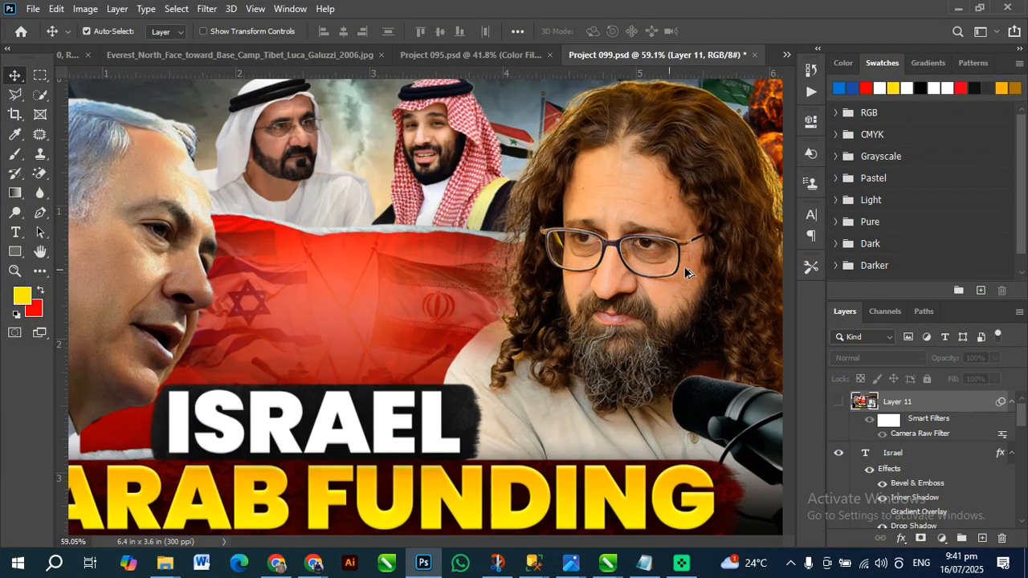
scroll(713, 268, down, 5)
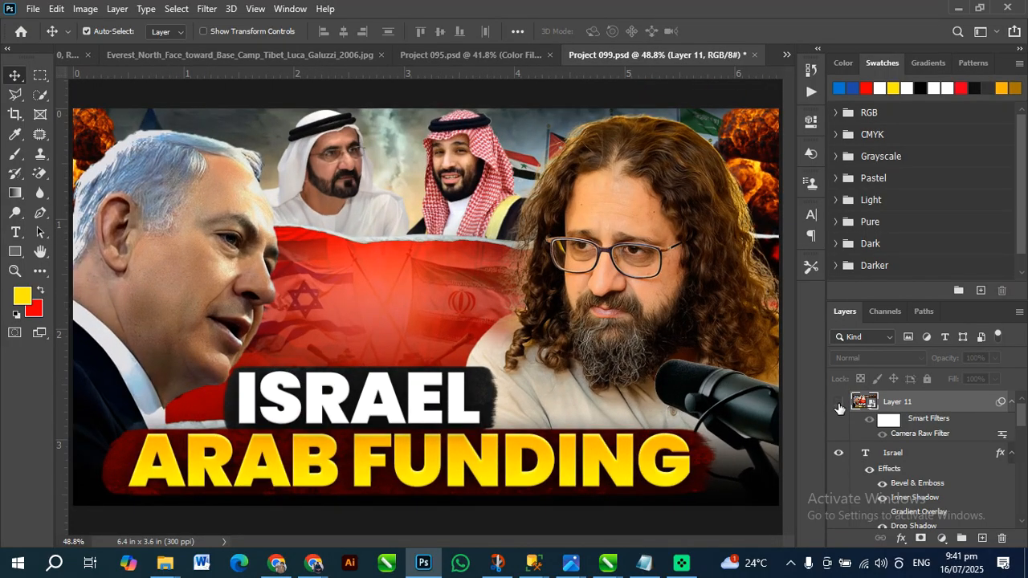
click(840, 405)
click(838, 404)
click(838, 404)
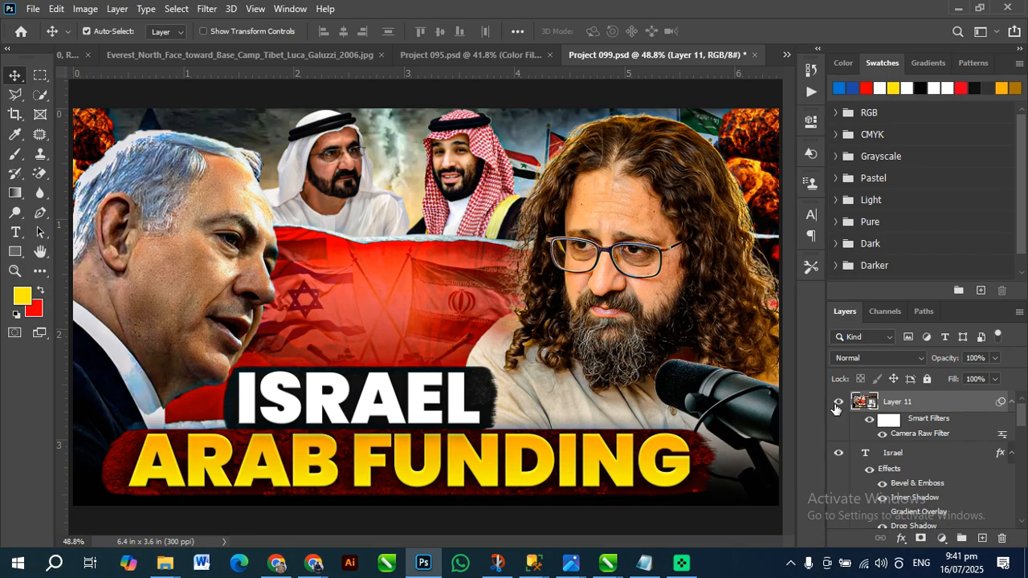
click(837, 405)
click(837, 405)
click(837, 406)
click(838, 407)
click(837, 406)
click(837, 405)
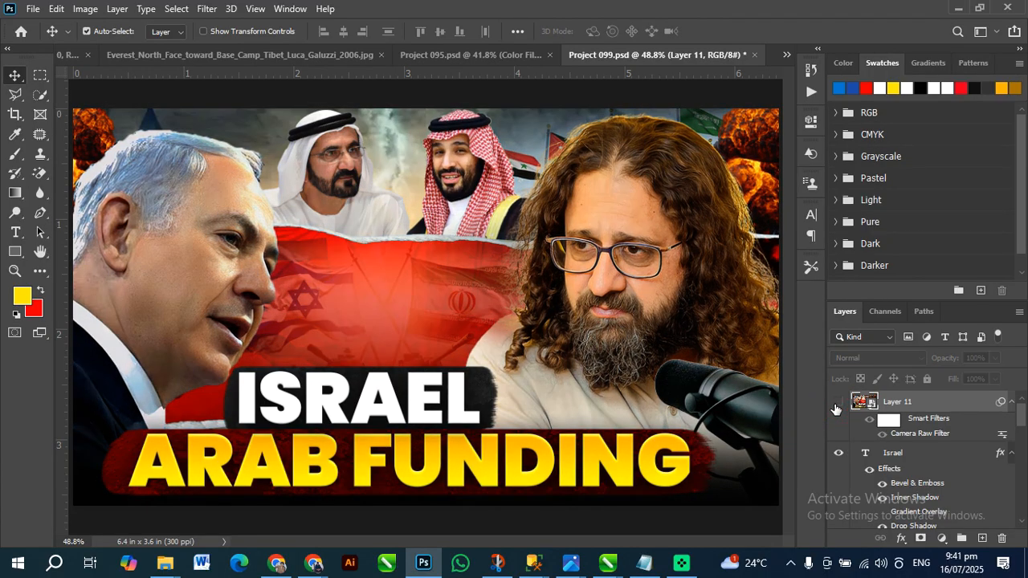
click(206, 8)
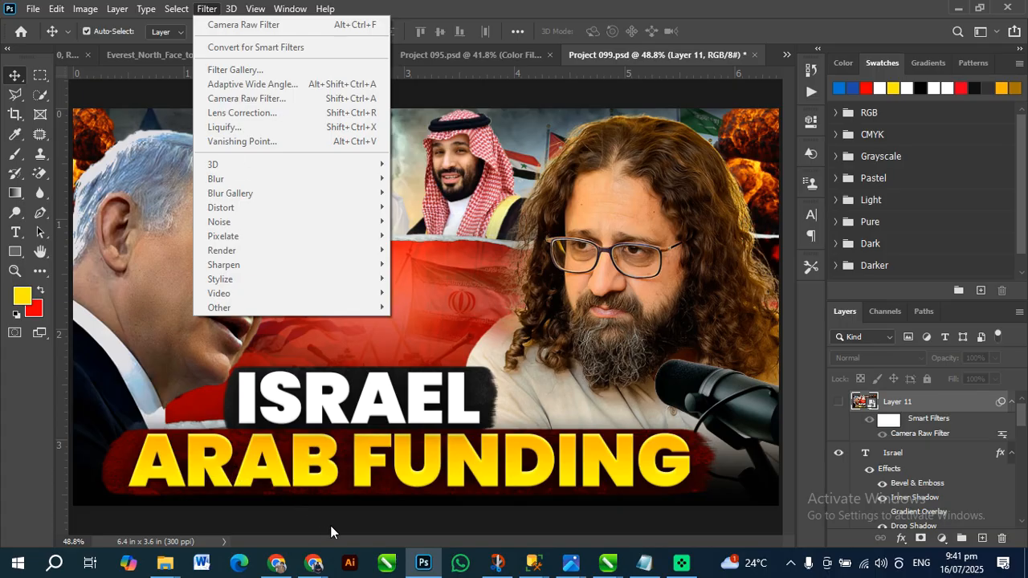
Switch to the Google Meet call in Chrome and check the in-call messages for student questions
click(314, 562)
click(309, 526)
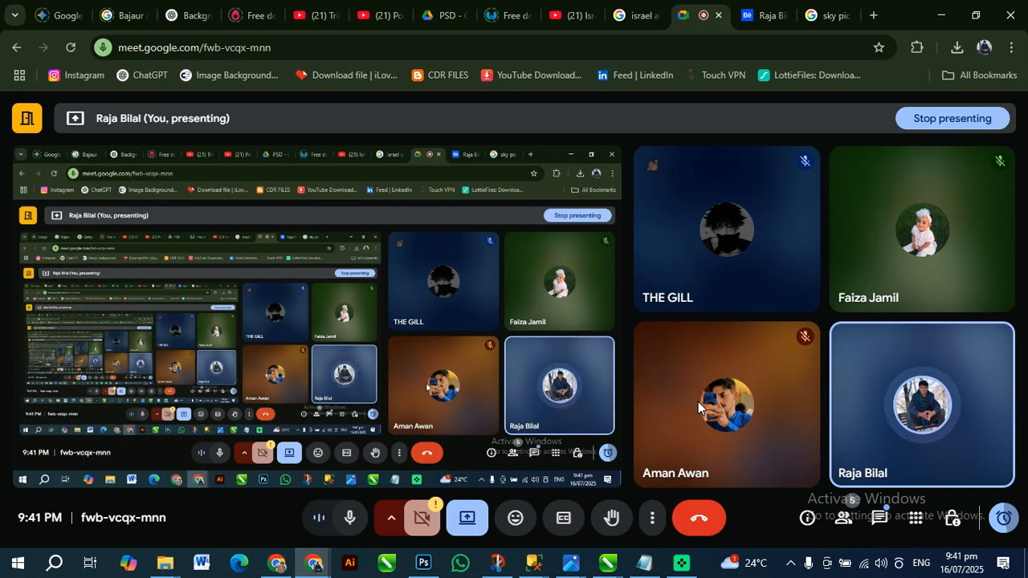
click(877, 520)
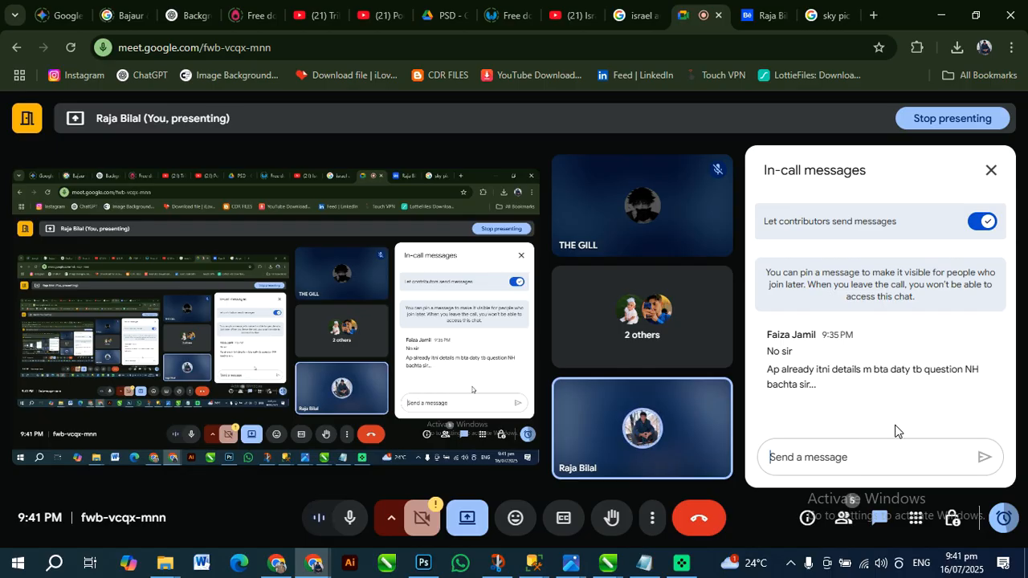
click(878, 517)
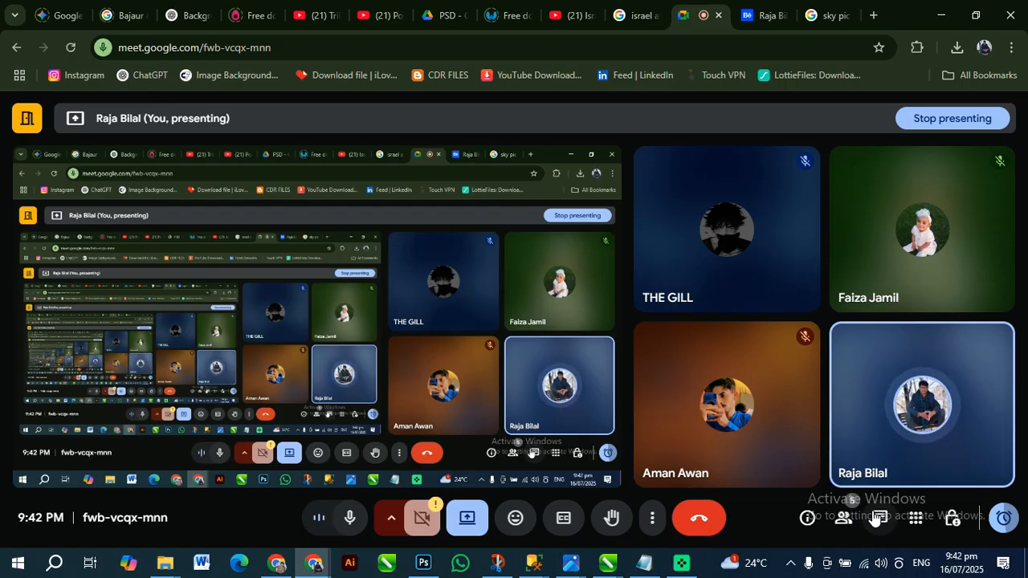
Show the Behance profile editor, switch to the Chrome window with the finished Behance profile, and examine its banner and first portfolio projects
click(765, 15)
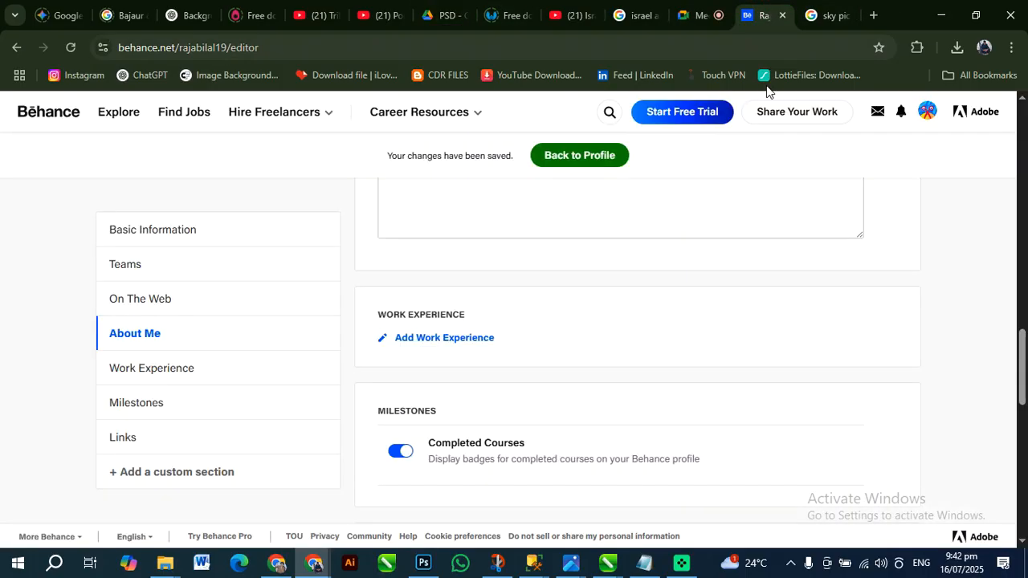
scroll(491, 285, down, 2)
scroll(491, 285, up, 2)
click(283, 571)
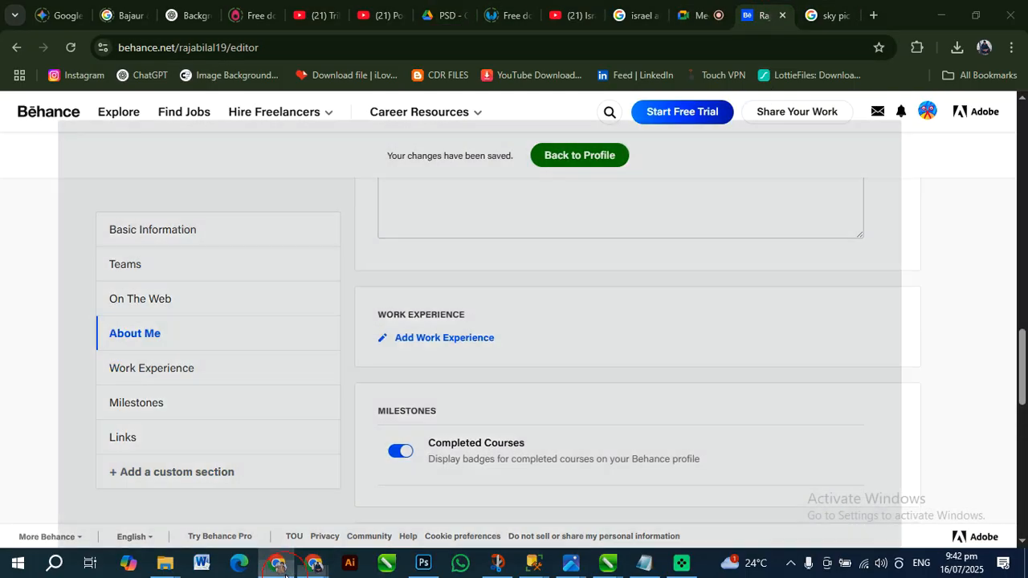
scroll(541, 274, up, 5)
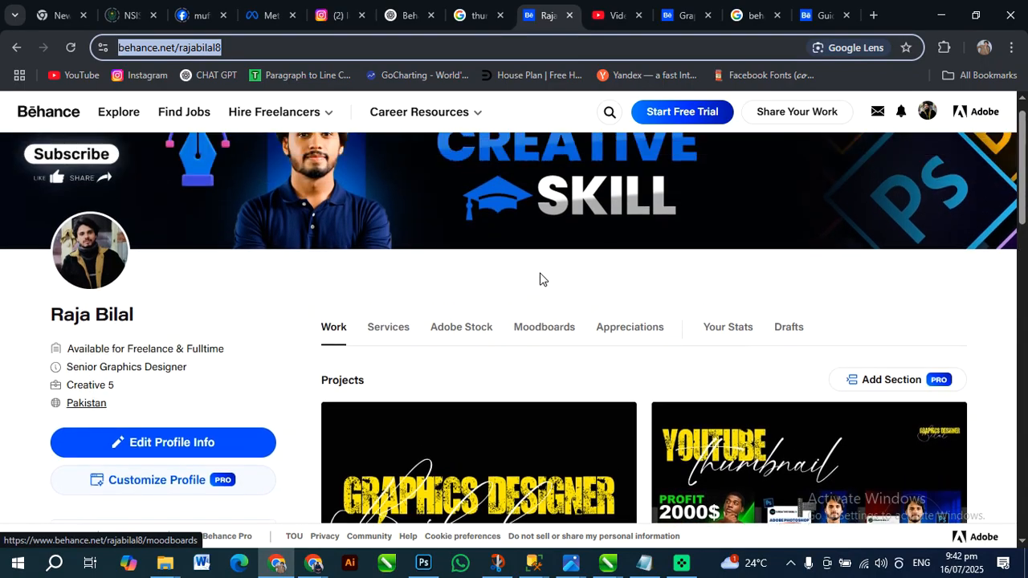
scroll(540, 278, up, 1)
mouse_move(450, 289)
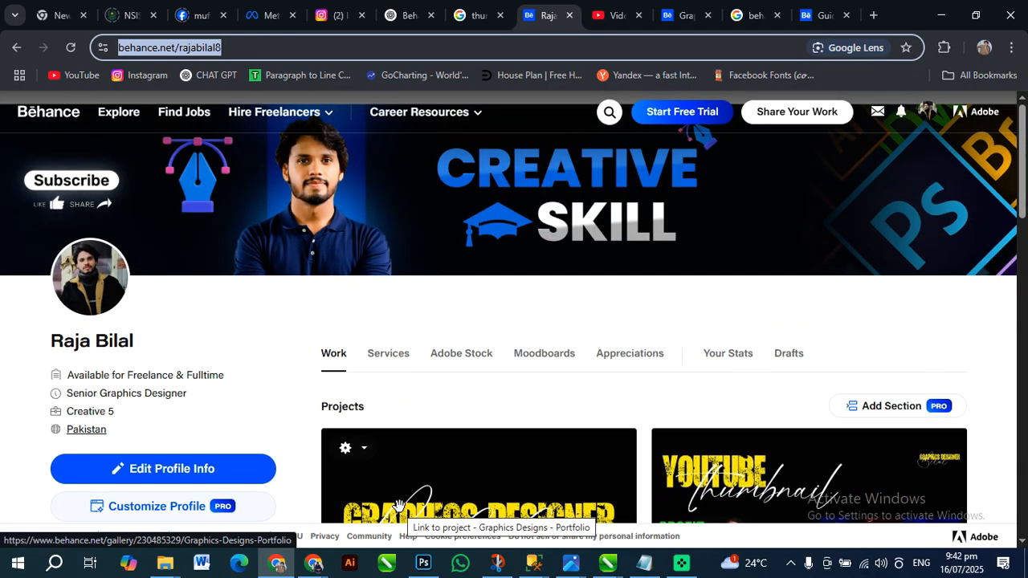
scroll(294, 367, down, 4)
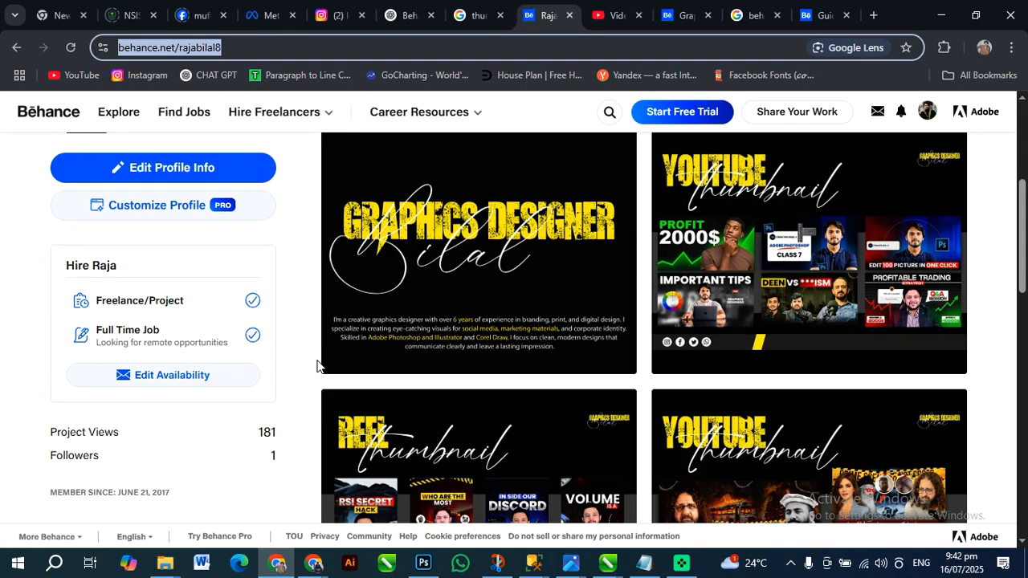
Bring up the Chrome window with the Behance profile editor, look through its sections, and minimize that window
click(313, 564)
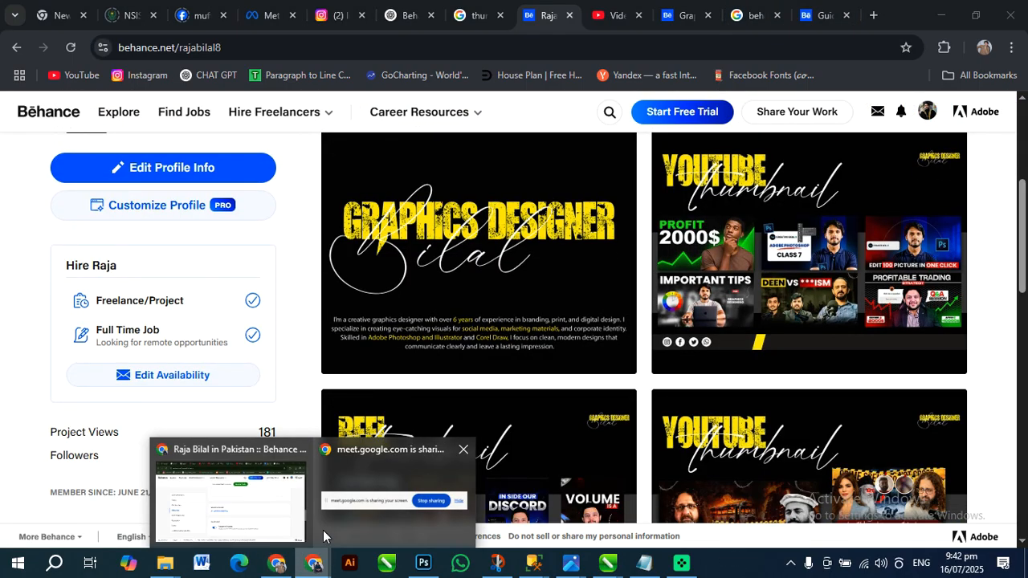
click(294, 521)
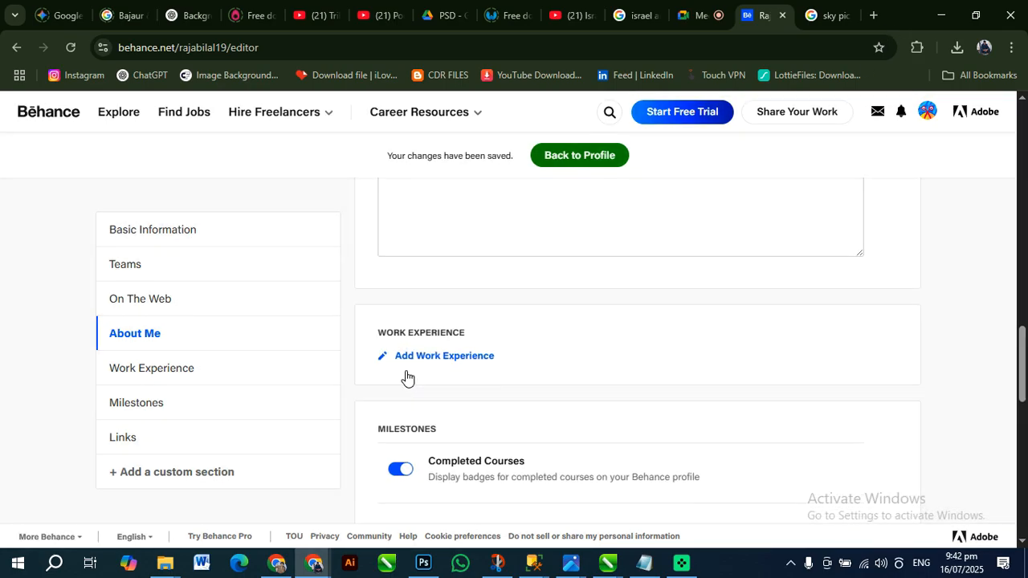
scroll(471, 404, down, 10)
scroll(584, 397, up, 4)
click(940, 13)
Examine the portfolio projects on the finished Behance profile, including the YouTube thumbnail, reel thumbnail and social media designs
scroll(429, 362, down, 3)
scroll(543, 229, down, 3)
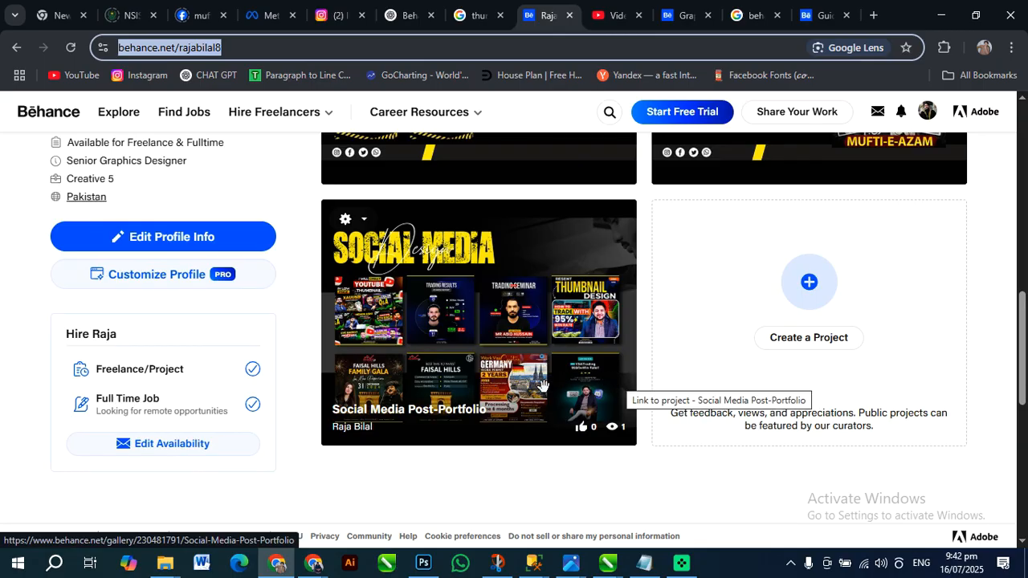
scroll(513, 378, up, 5)
scroll(567, 221, down, 3)
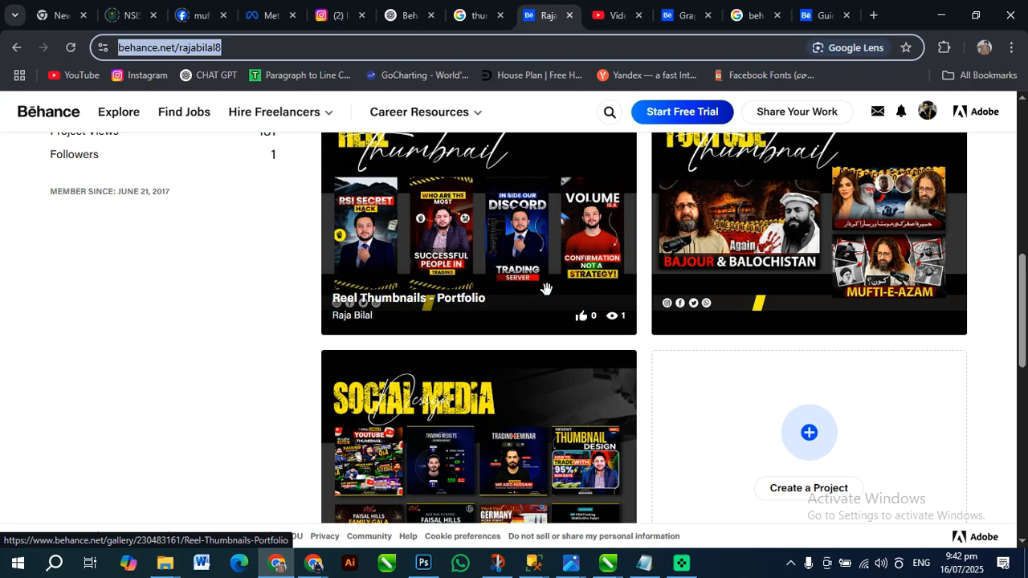
scroll(732, 311, down, 2)
scroll(733, 313, up, 4)
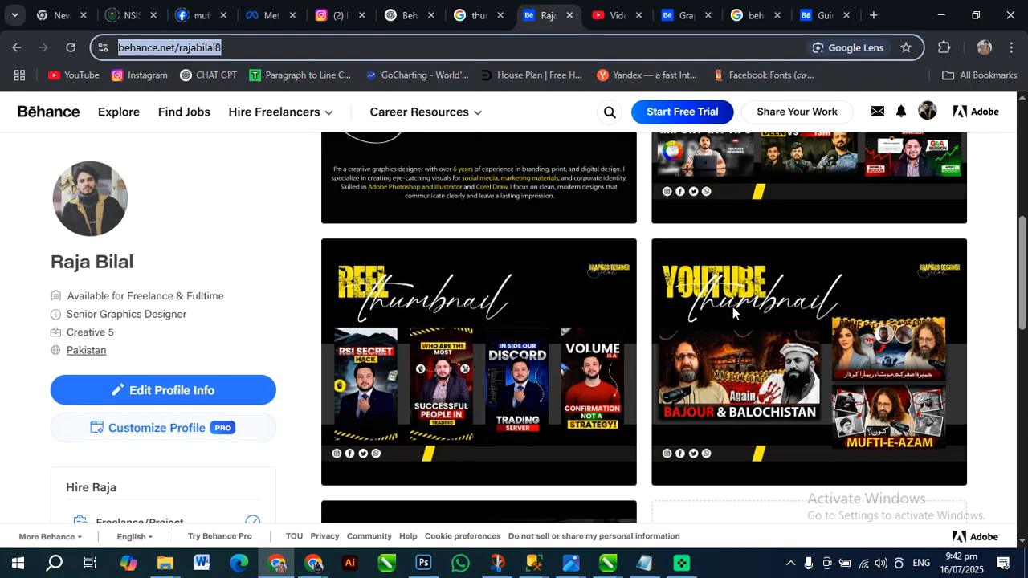
scroll(733, 313, up, 4)
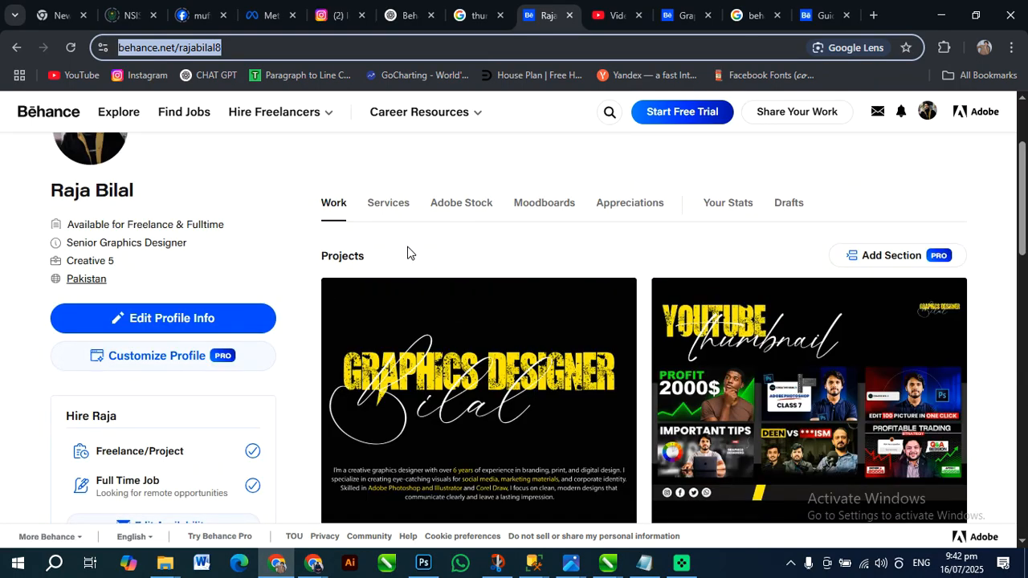
scroll(449, 265, down, 3)
scroll(663, 313, up, 3)
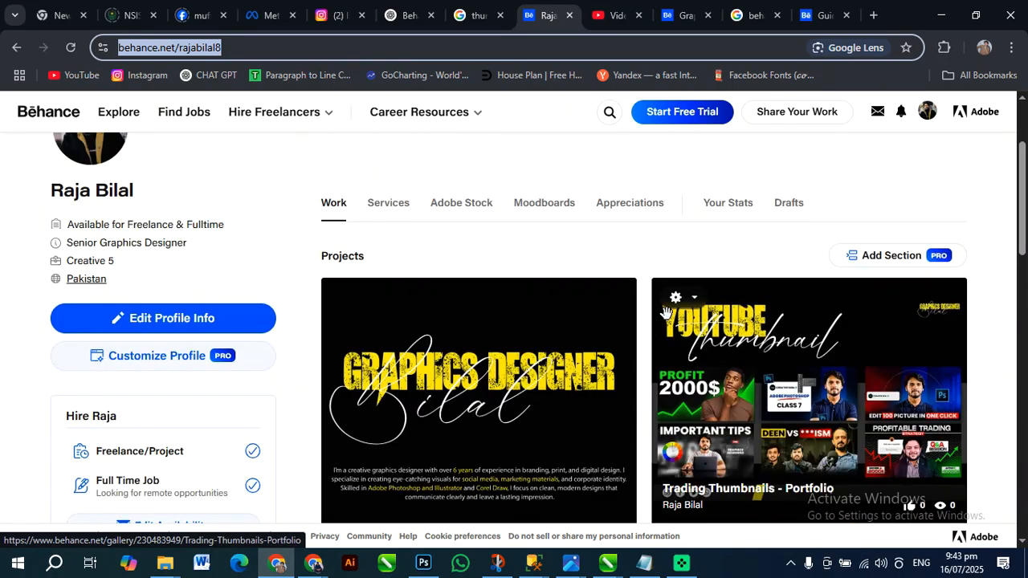
click(713, 253)
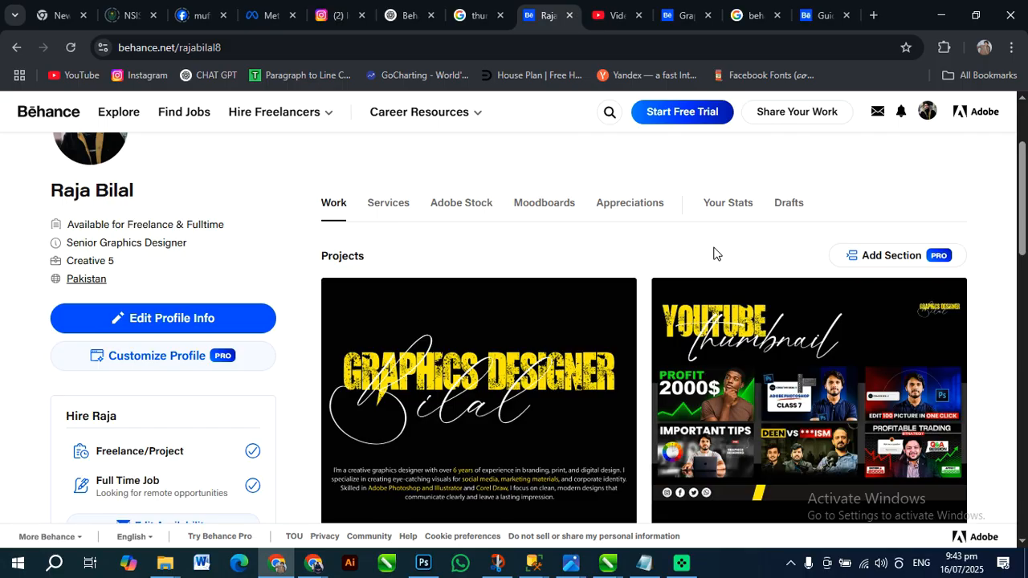
Show the Project 099.psd thumbnail in Photoshop, then return to the Behance profile in Chrome and review its project covers again
click(932, 22)
key(space)
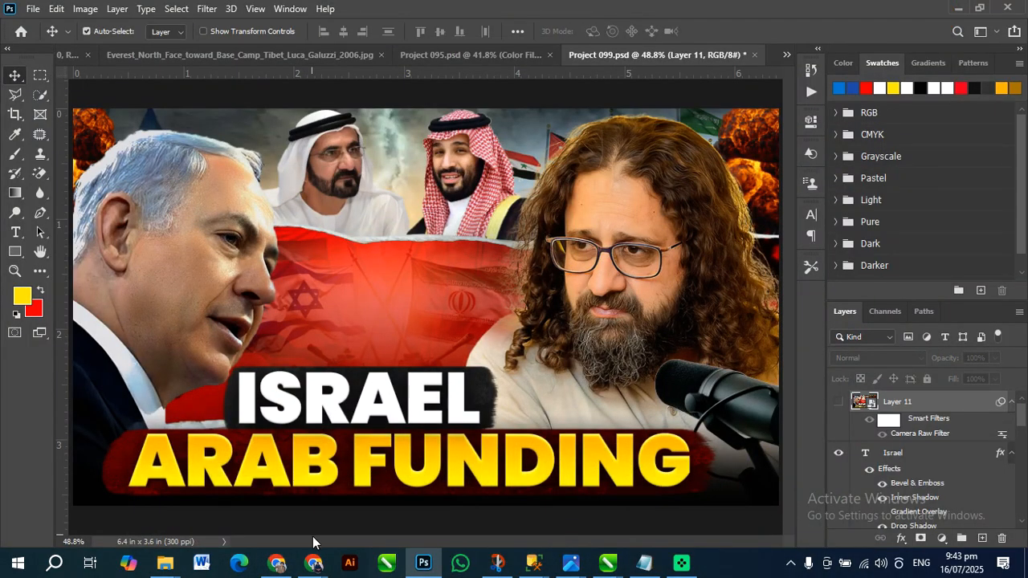
click(278, 567)
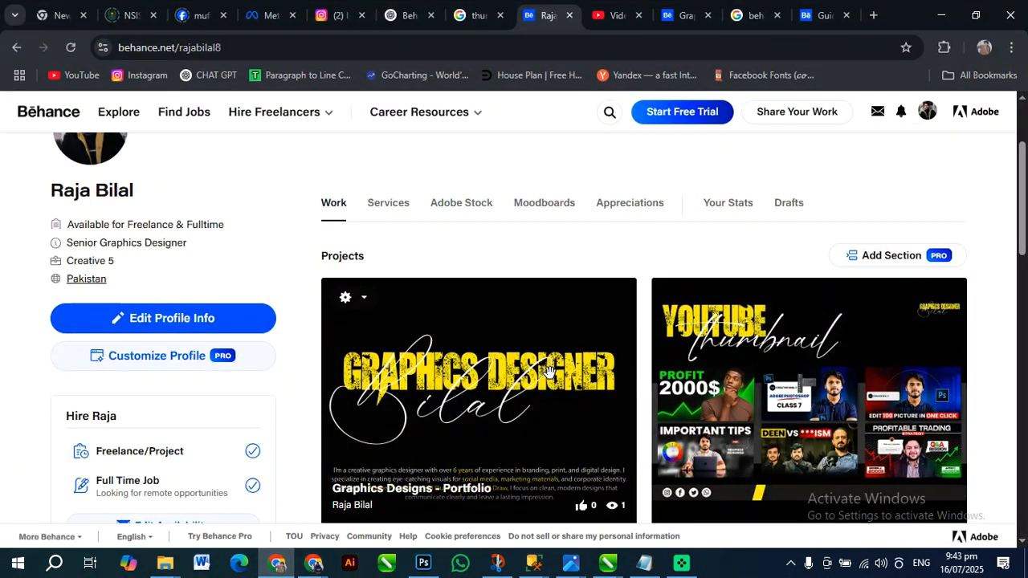
scroll(482, 362, down, 2)
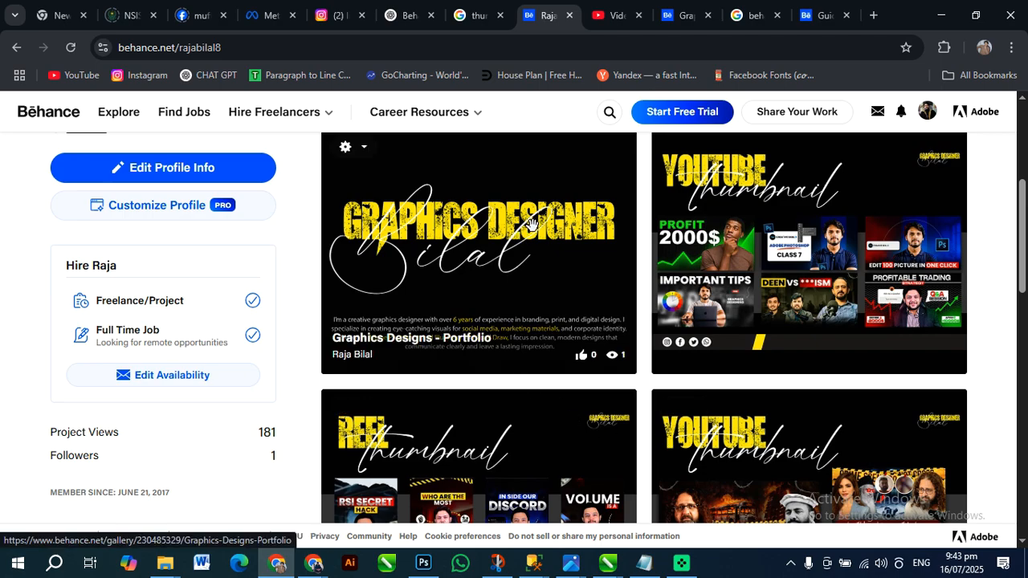
scroll(530, 225, down, 9)
scroll(629, 372, up, 5)
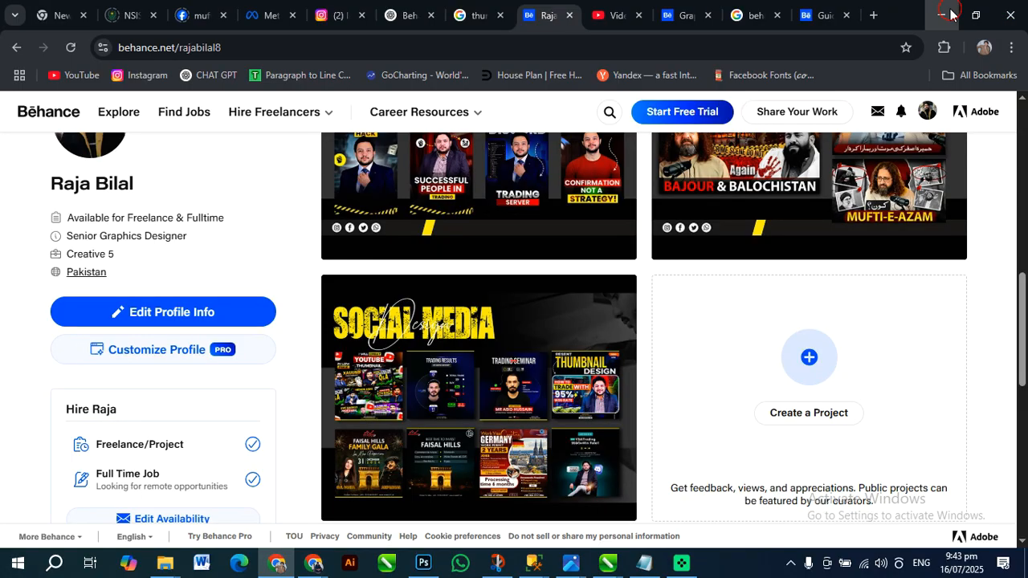
Minimize the finished Behance profile's window and return to the Google Meet call in the other Chrome window
click(942, 15)
key(space)
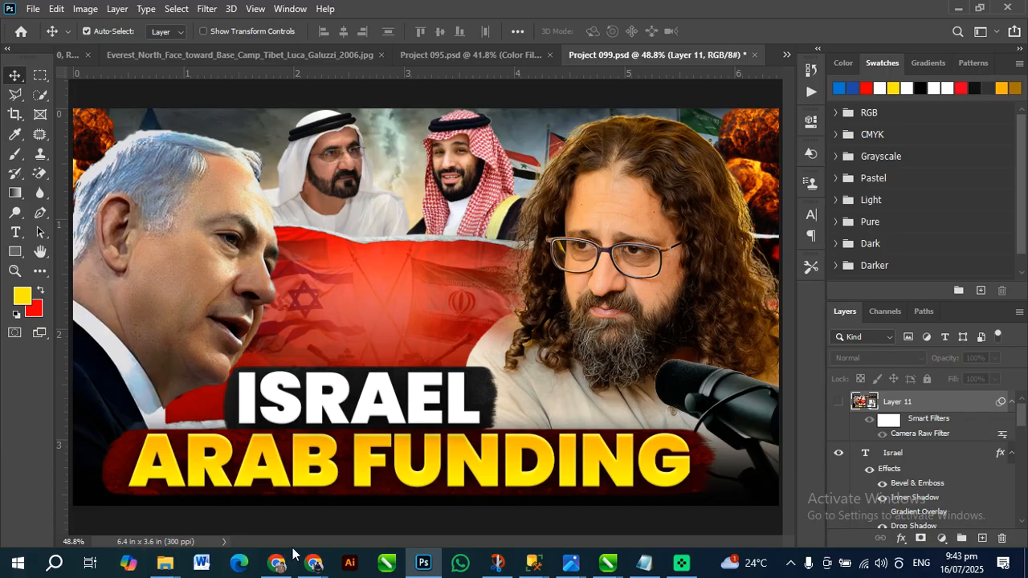
click(202, 526)
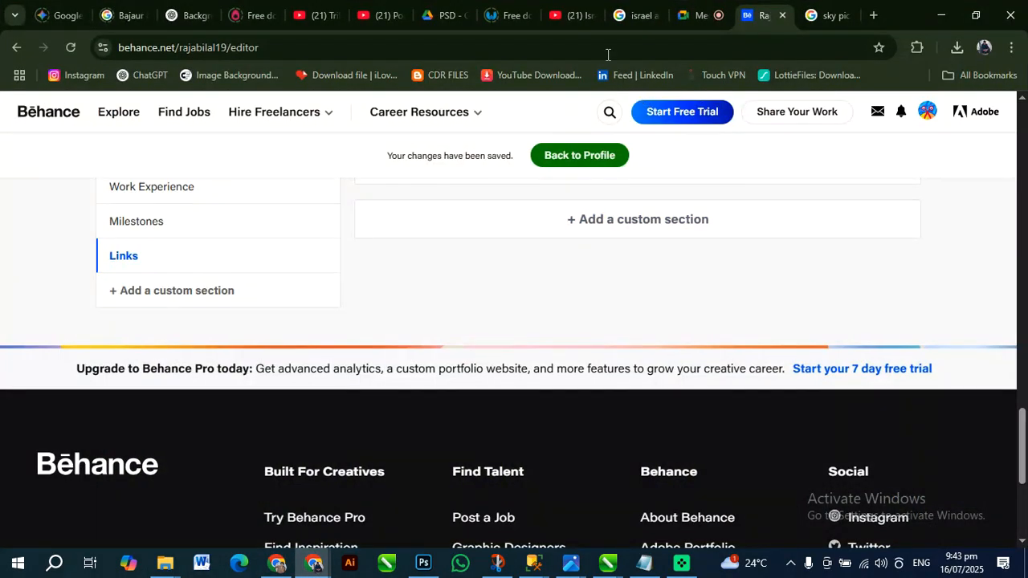
click(714, 14)
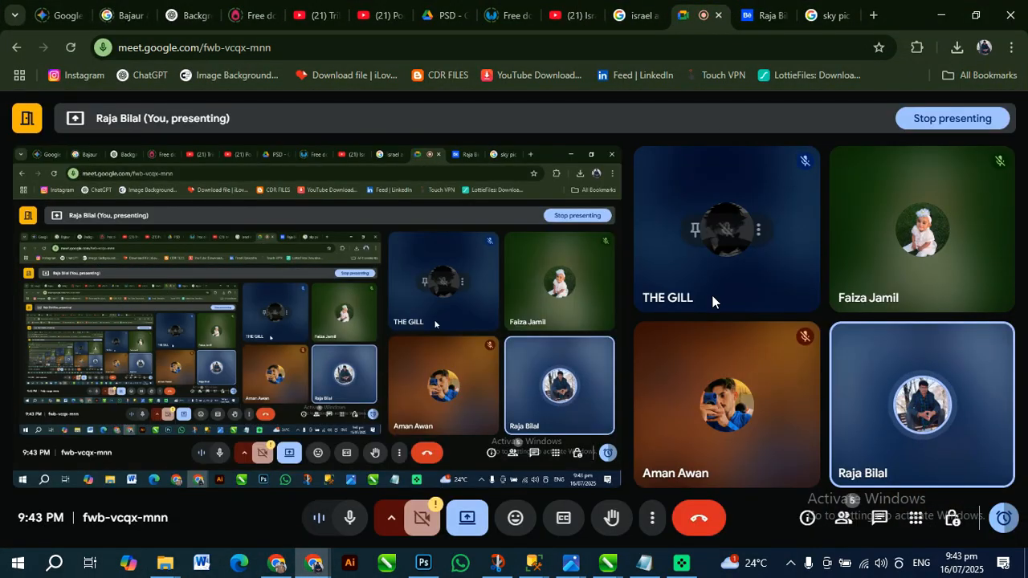